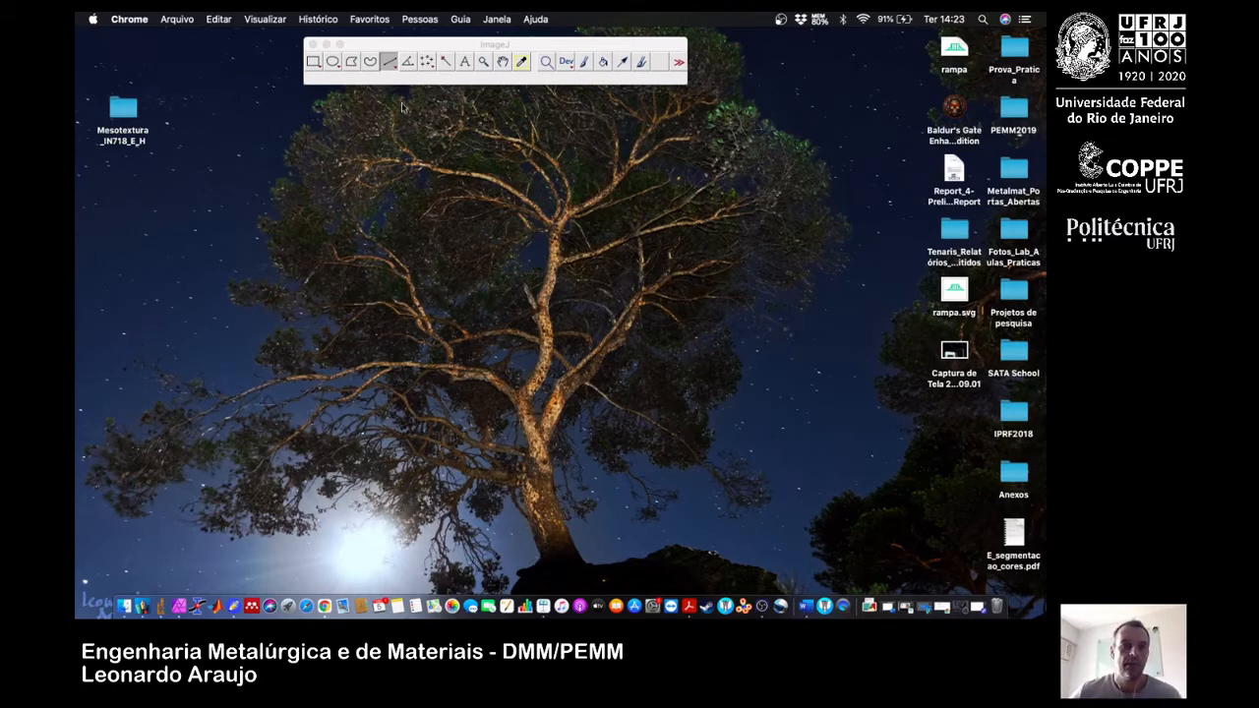
# Bring ImageJ to the front, view its version information, and close the information window.
pyautogui.click(498, 19)
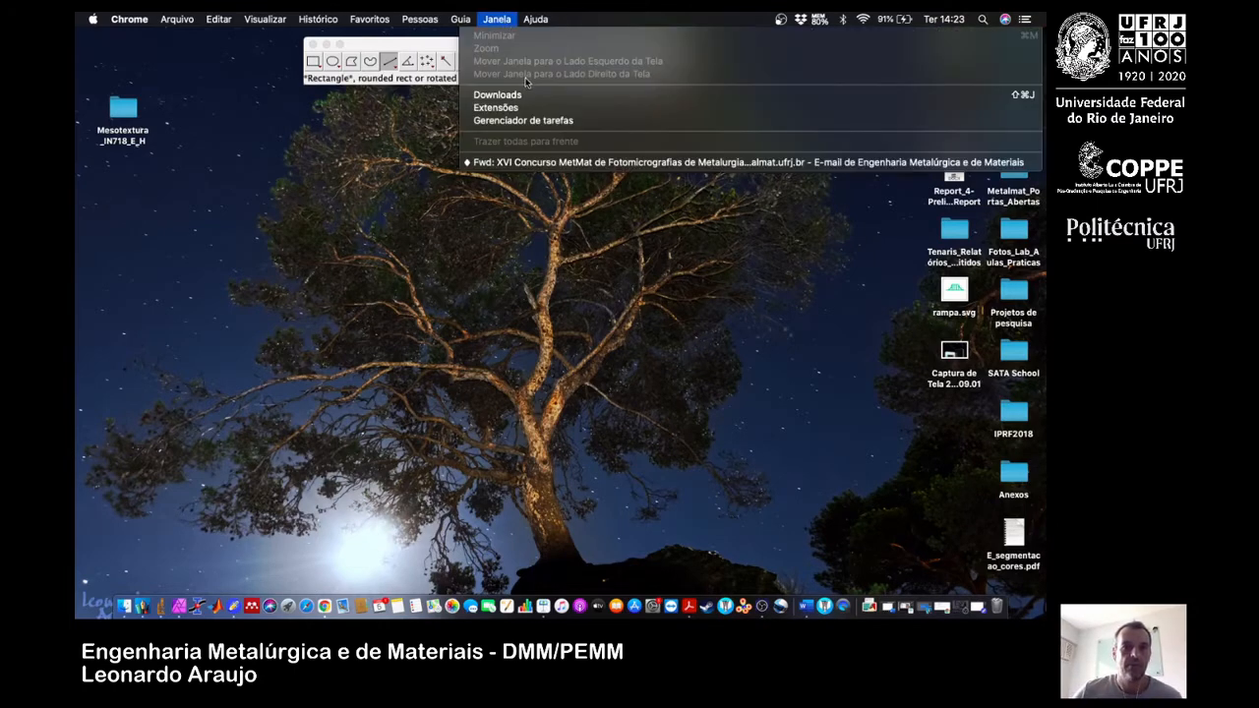
pyautogui.click(437, 48)
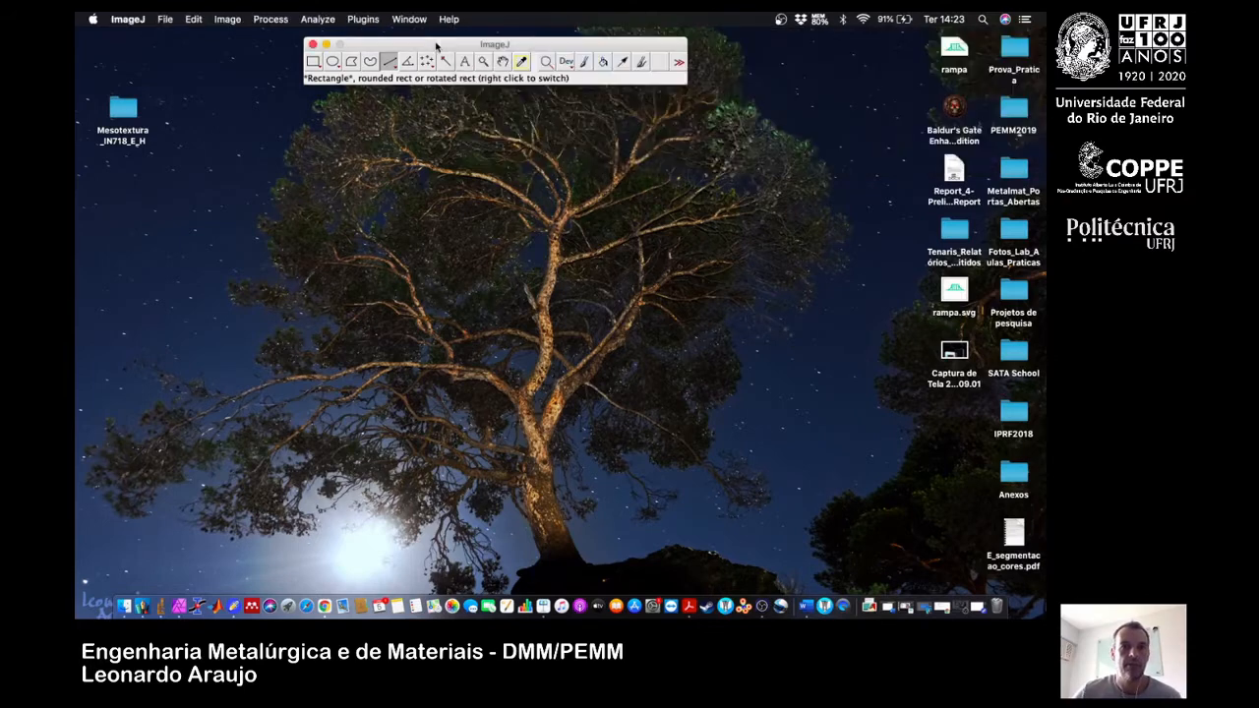
pyautogui.click(449, 20)
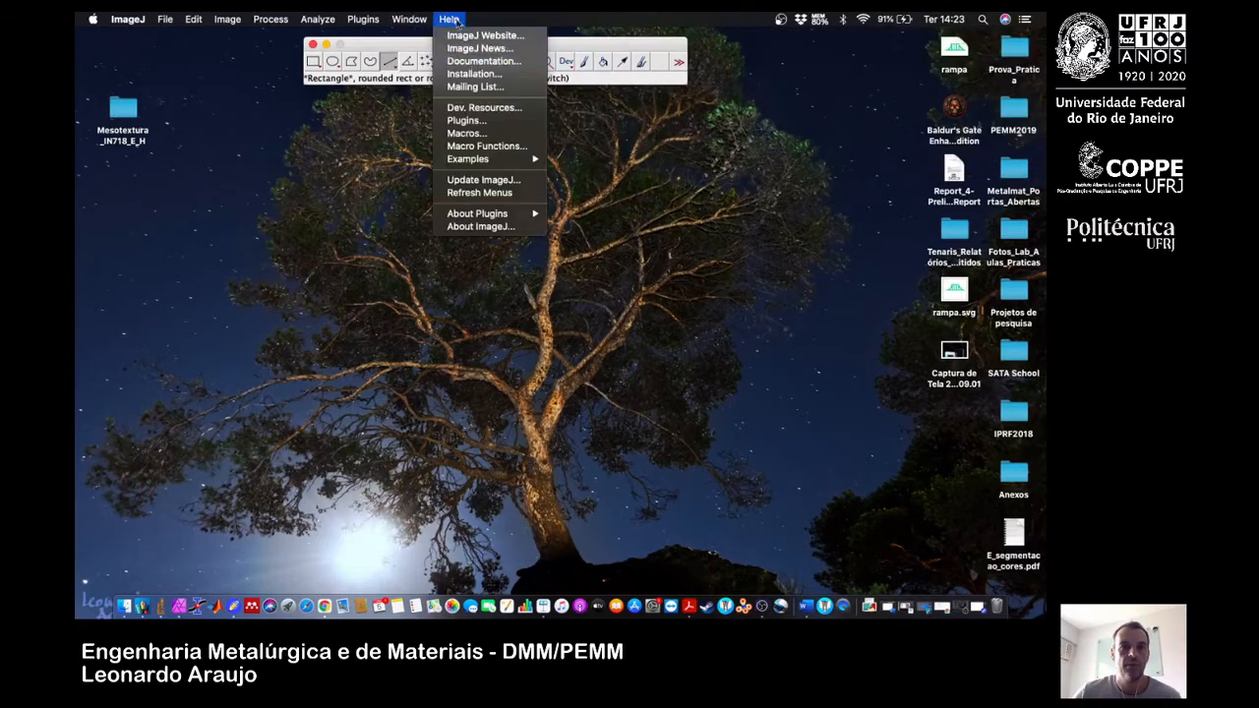
pyautogui.click(507, 229)
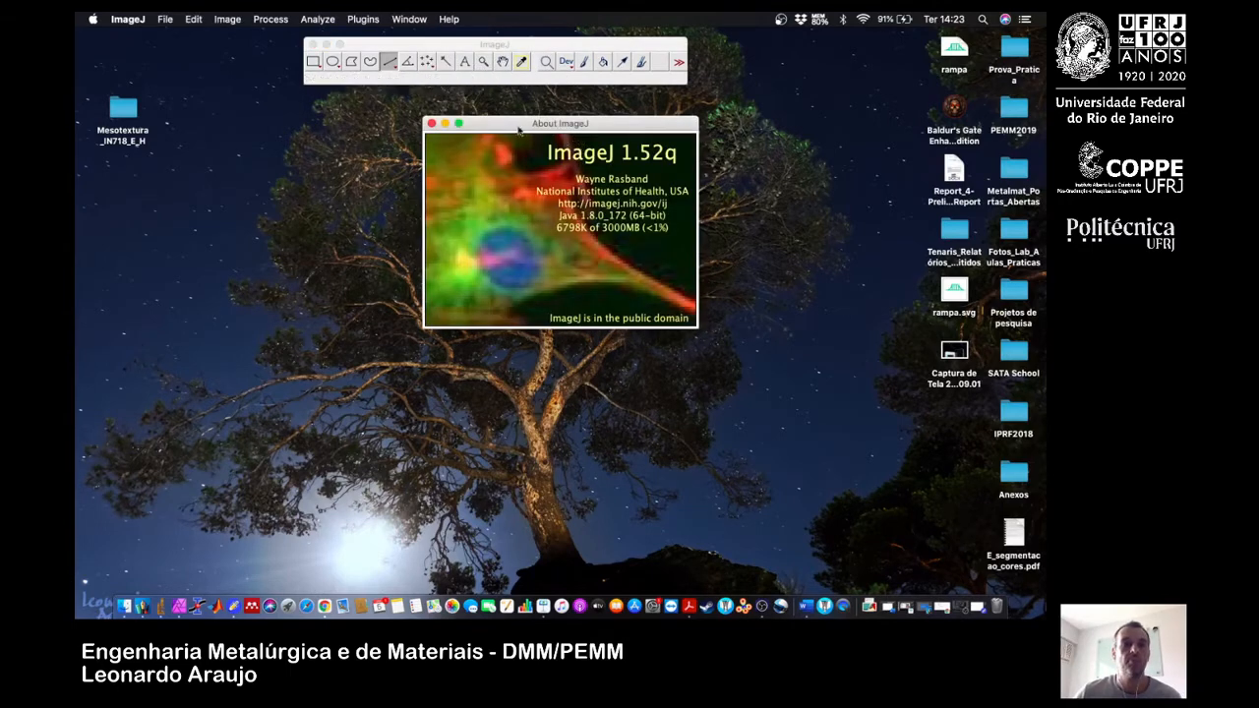
pyautogui.click(431, 123)
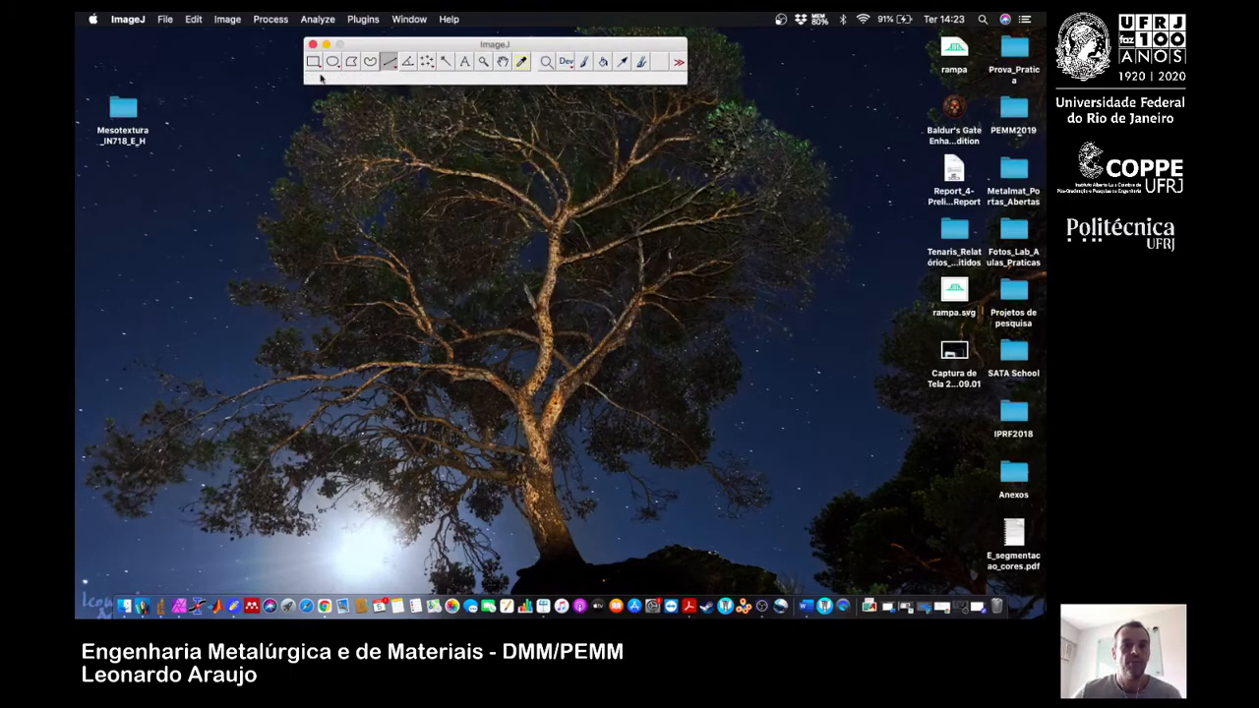
# Open the image exemplo_segmentacao_3.jpg from the img folder.
pyautogui.click(167, 21)
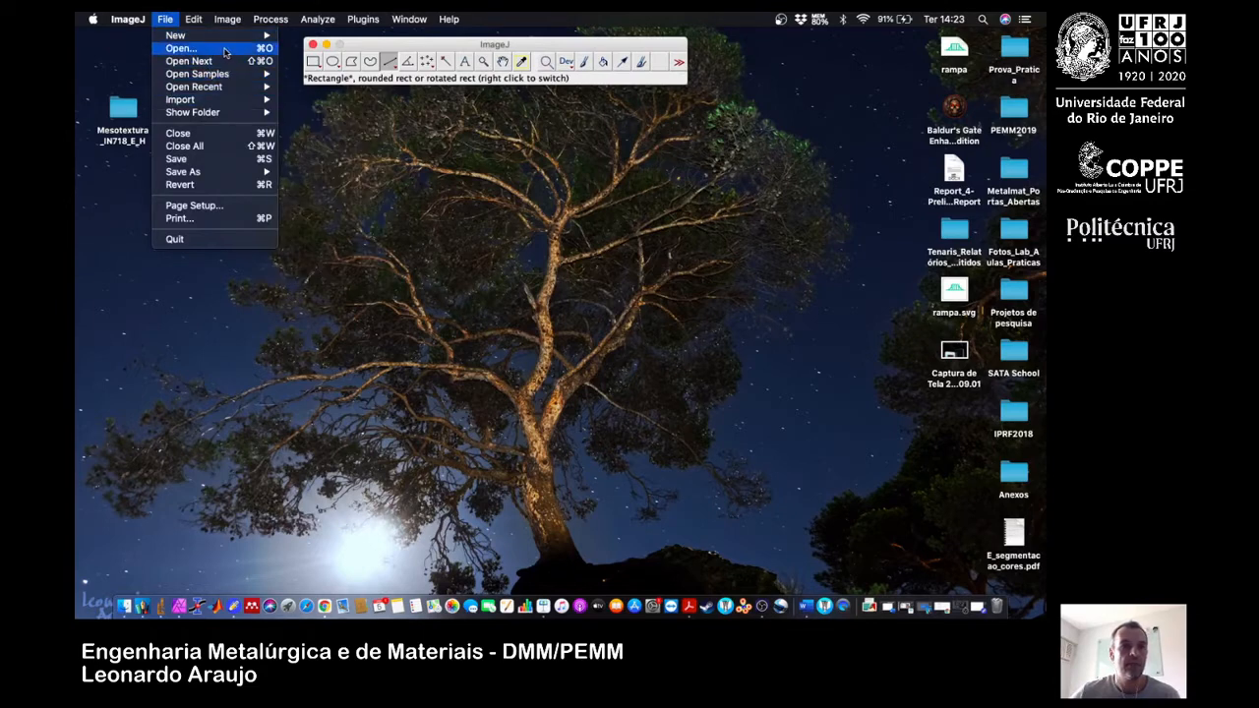
pyautogui.click(226, 49)
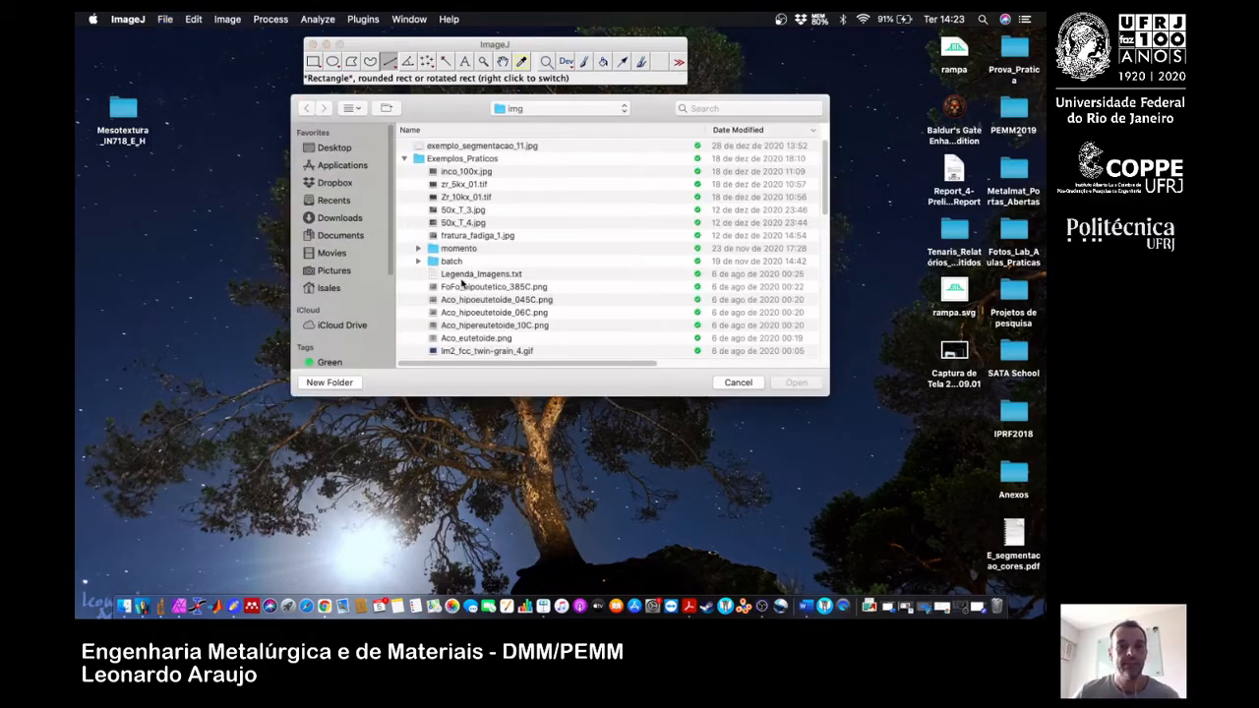
pyautogui.scroll(-5, 462, 284)
pyautogui.scroll(10, 455, 284)
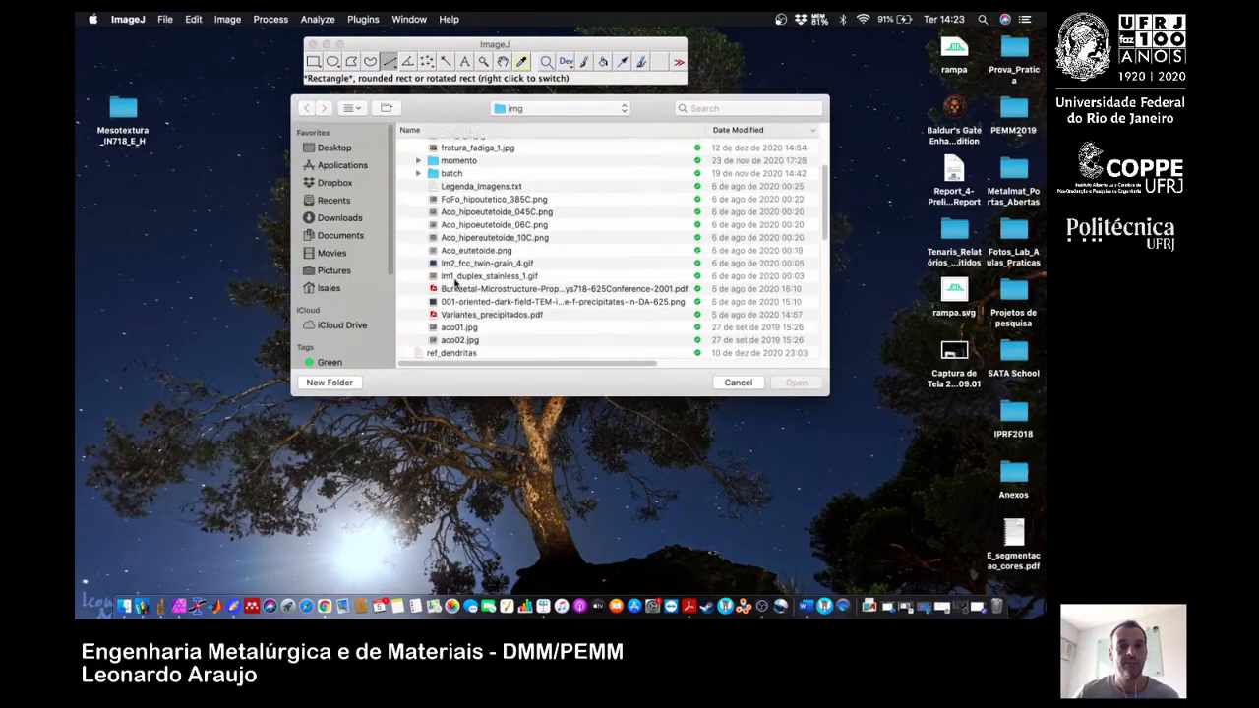
pyautogui.scroll(-6, 456, 281)
pyautogui.scroll(-5, 457, 281)
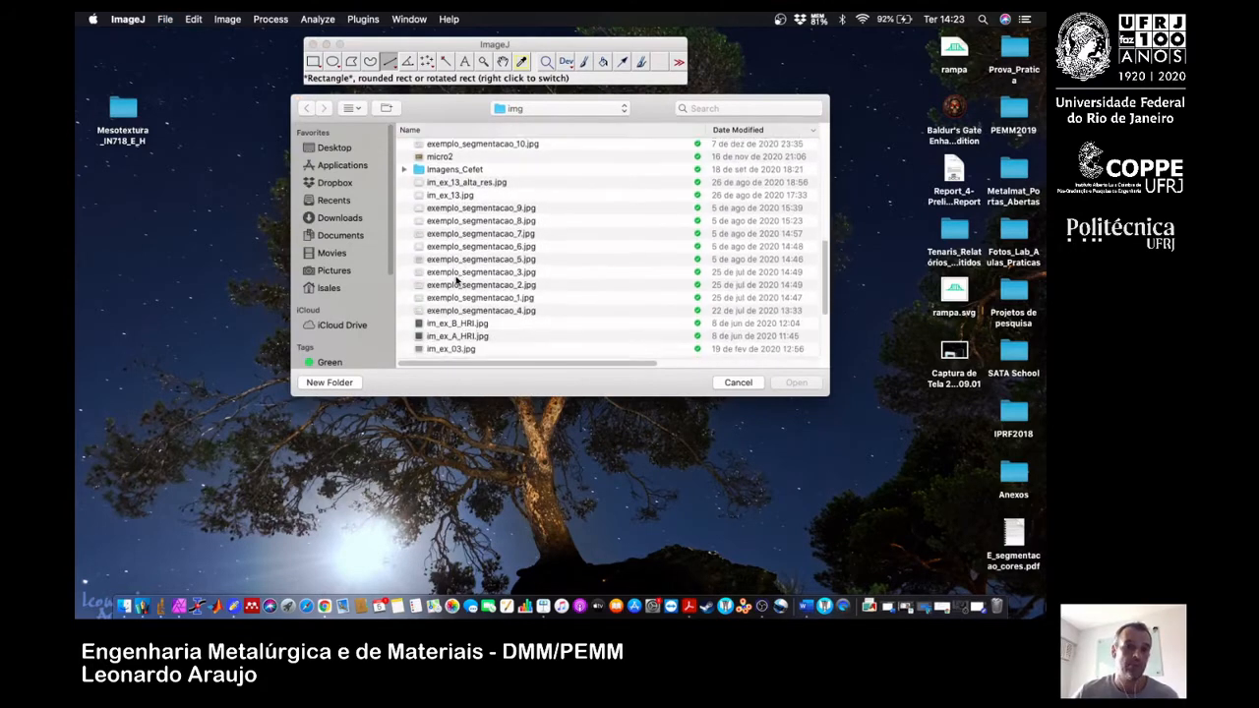
pyautogui.click(482, 266)
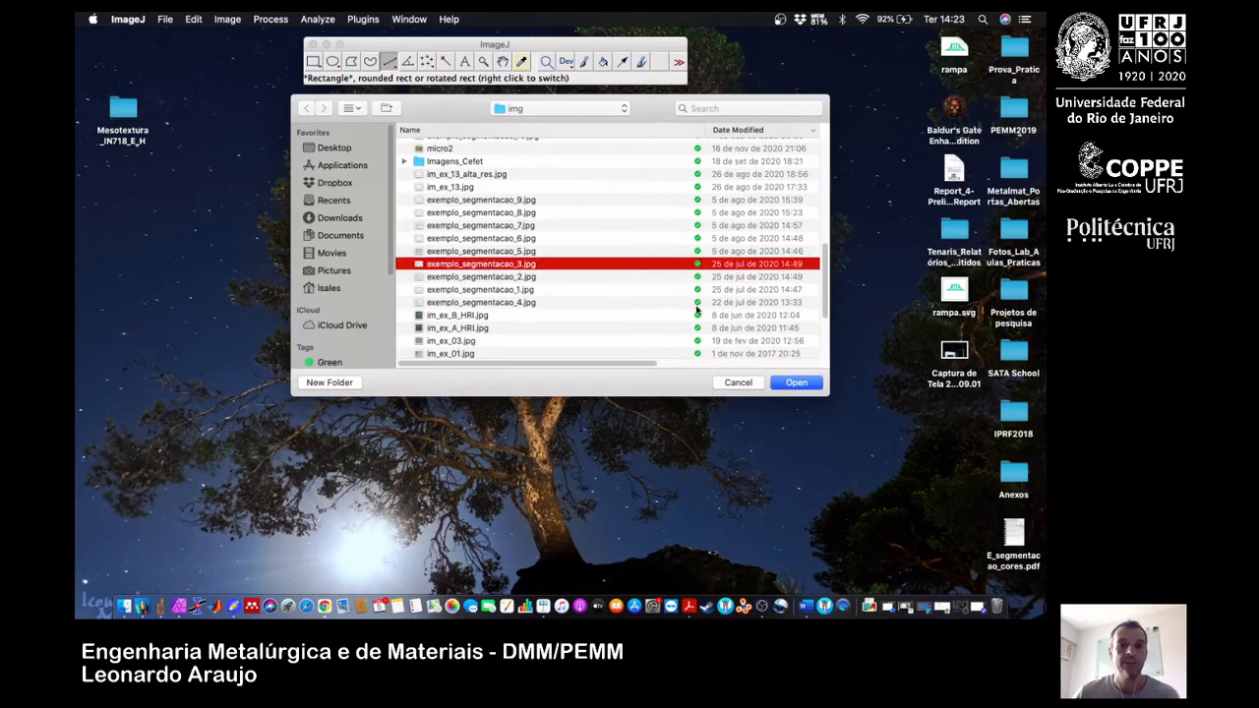
pyautogui.click(791, 383)
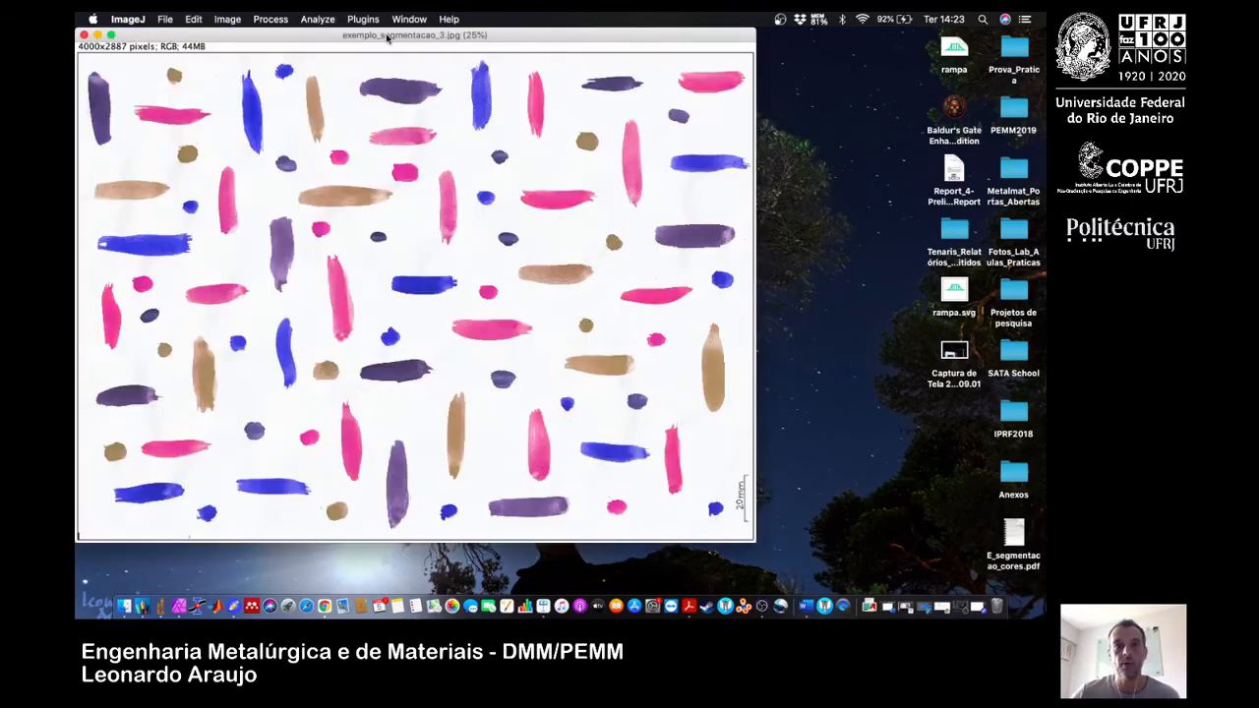
# Reduce the image display to 16.7% and arrange its window below the ImageJ tool window so both are visible.
pyautogui.moveTo(386, 39); pyautogui.dragTo(536, 79)
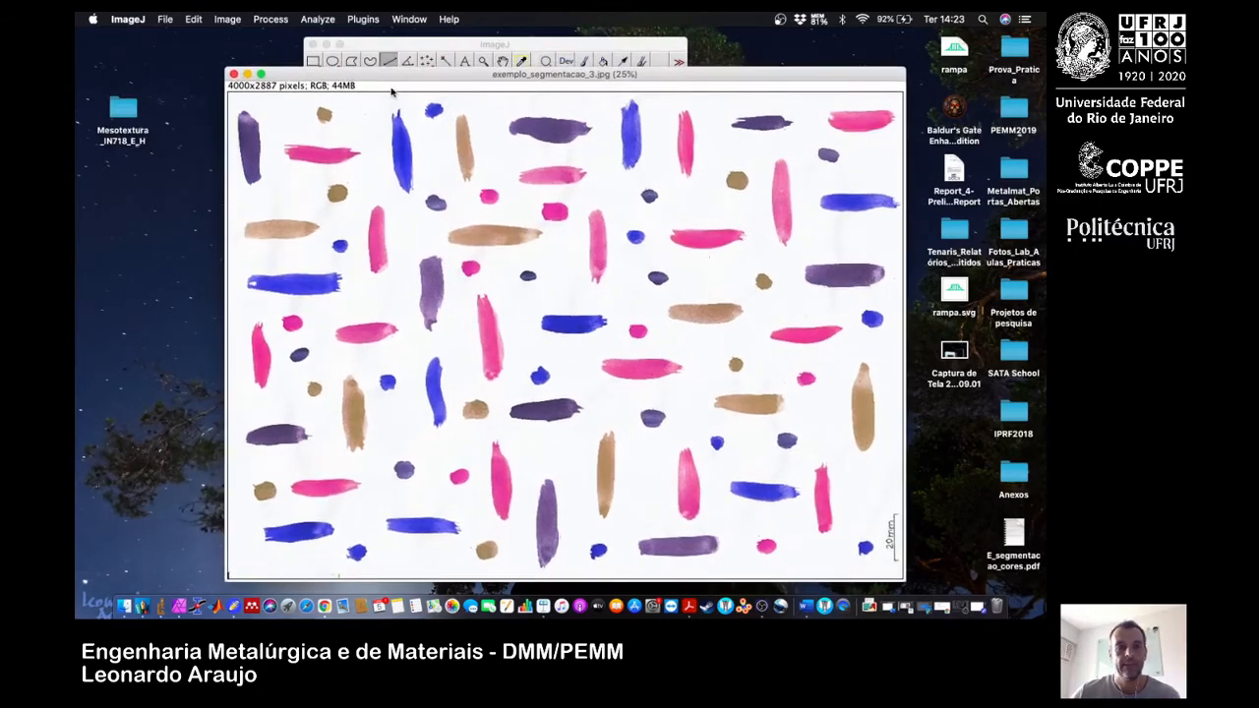
pyautogui.press('-')
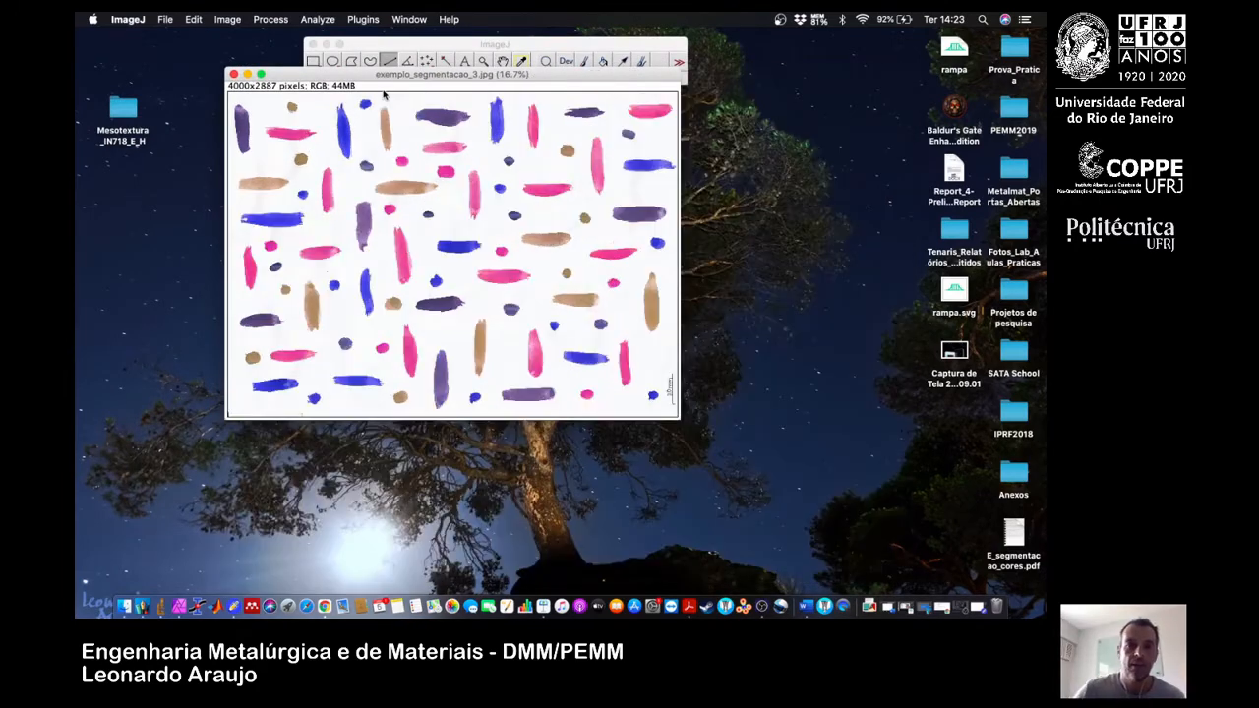
pyautogui.moveTo(325, 79); pyautogui.dragTo(379, 140)
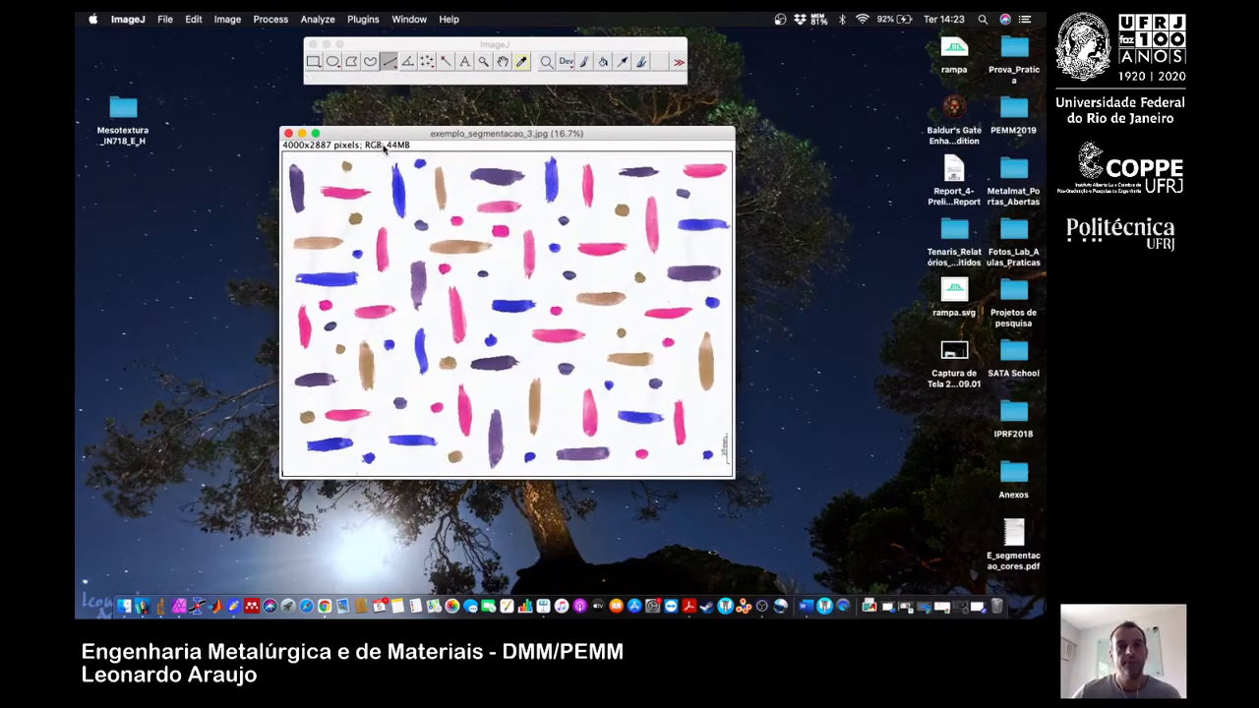
pyautogui.moveTo(387, 134); pyautogui.dragTo(368, 133)
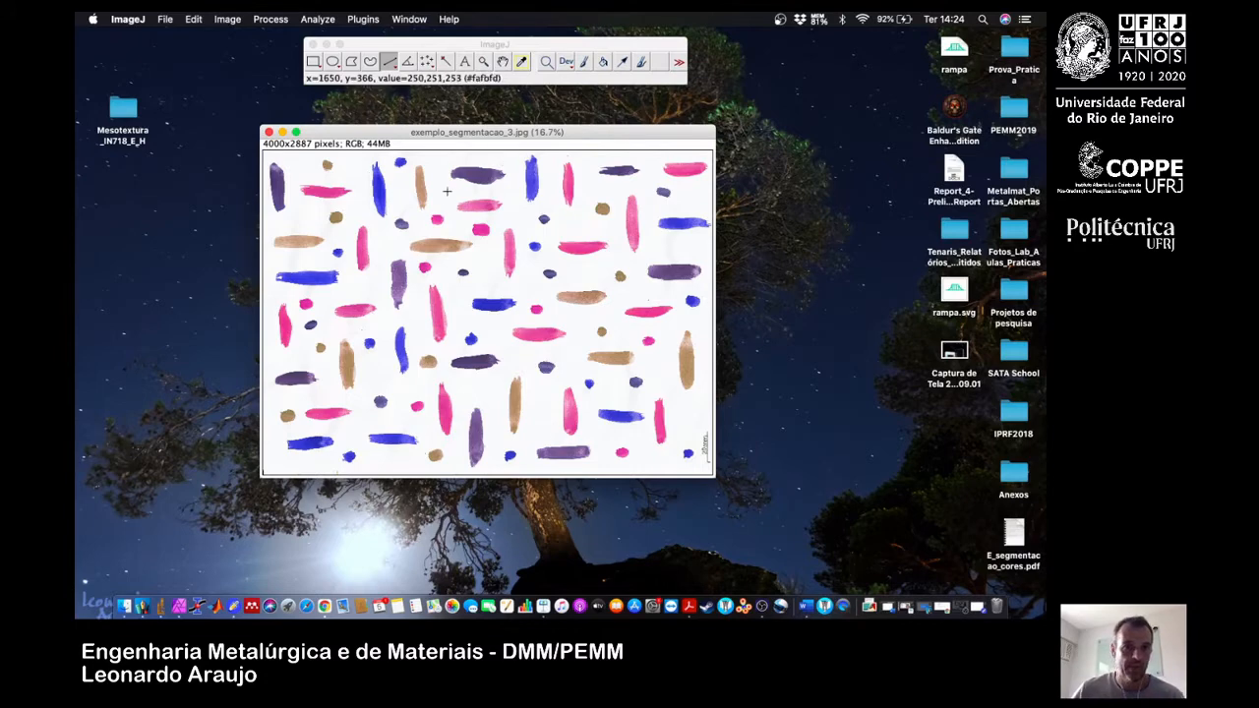
pyautogui.click(454, 50)
pyautogui.moveTo(454, 48); pyautogui.dragTo(450, 54)
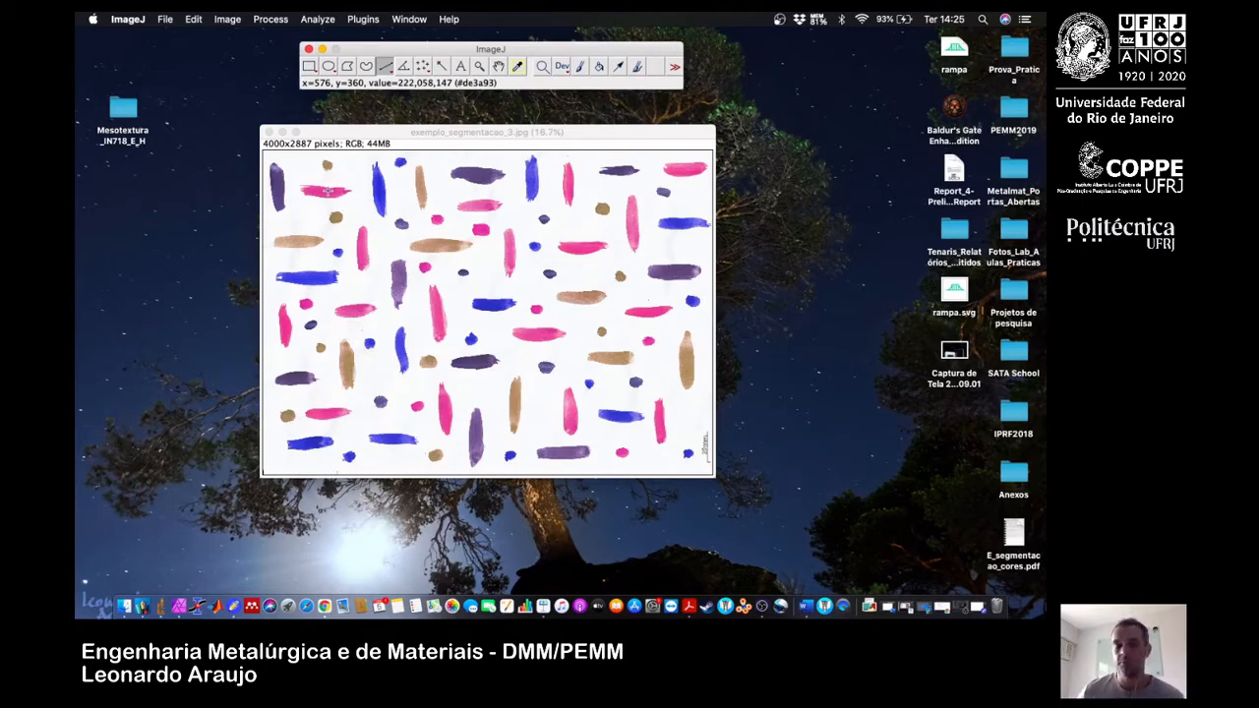
# Switch to Notability and handwrite RGB in the blank note, with lines linking its letters to Vermelho, Verde and Azul.
pyautogui.click(232, 593)
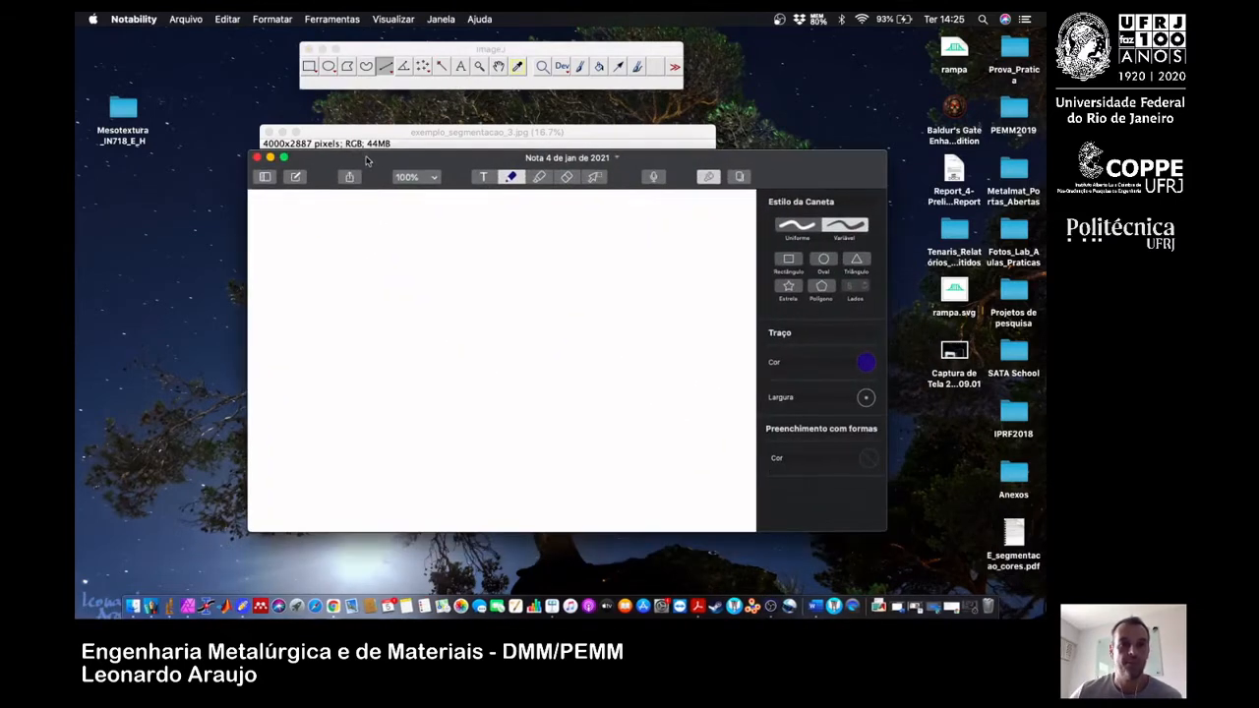
pyautogui.moveTo(275, 207)
pyautogui.mouseDown()
pyautogui.moveTo(271, 236)
pyautogui.moveTo(317, 213)
pyautogui.moveTo(326, 218)
pyautogui.moveTo(313, 238)
pyautogui.mouseUp()
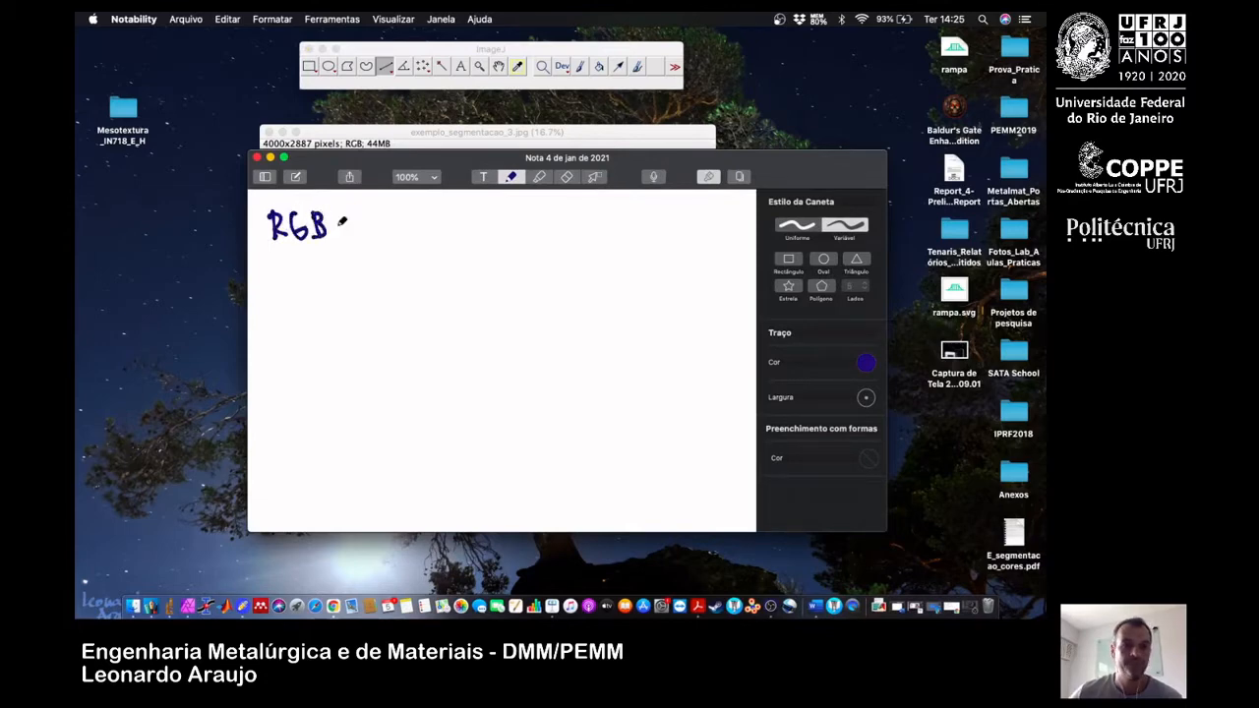
pyautogui.moveTo(452, 168); pyautogui.dragTo(466, 184)
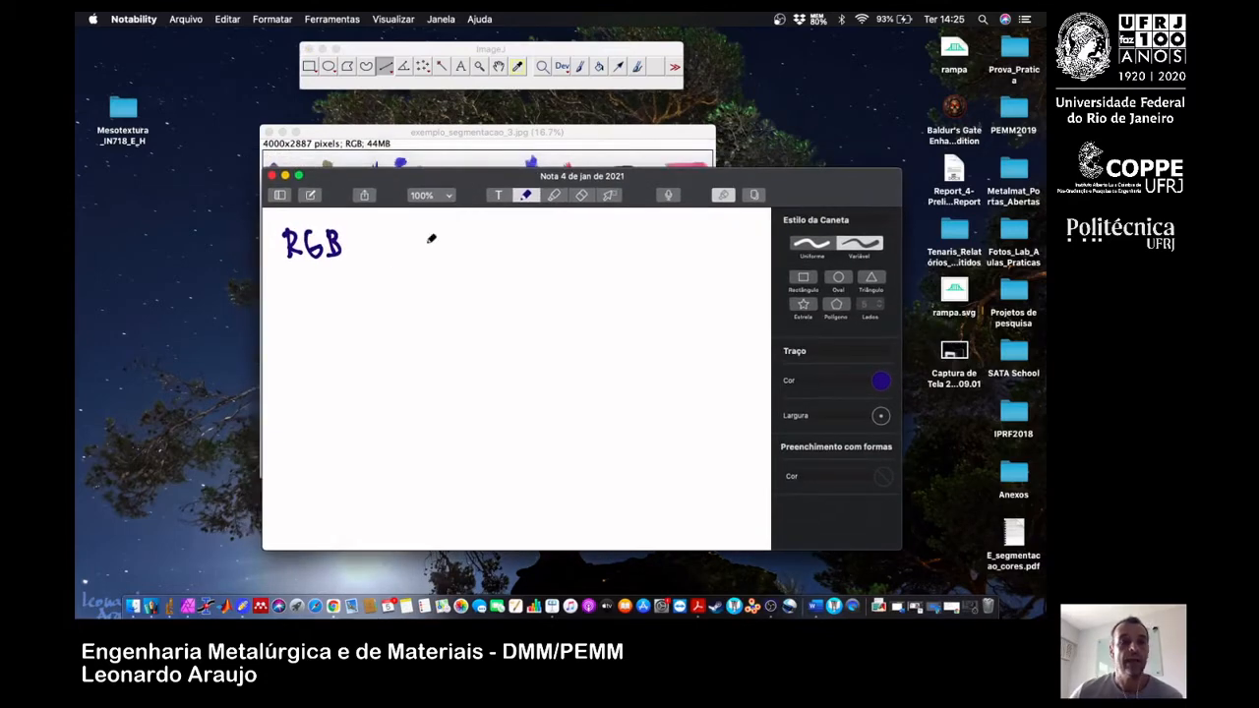
pyautogui.moveTo(295, 269); pyautogui.dragTo(307, 355)
pyautogui.moveTo(307, 364)
pyautogui.mouseDown()
pyautogui.moveTo(348, 356)
pyautogui.moveTo(360, 332)
pyautogui.moveTo(399, 353)
pyautogui.mouseUp()
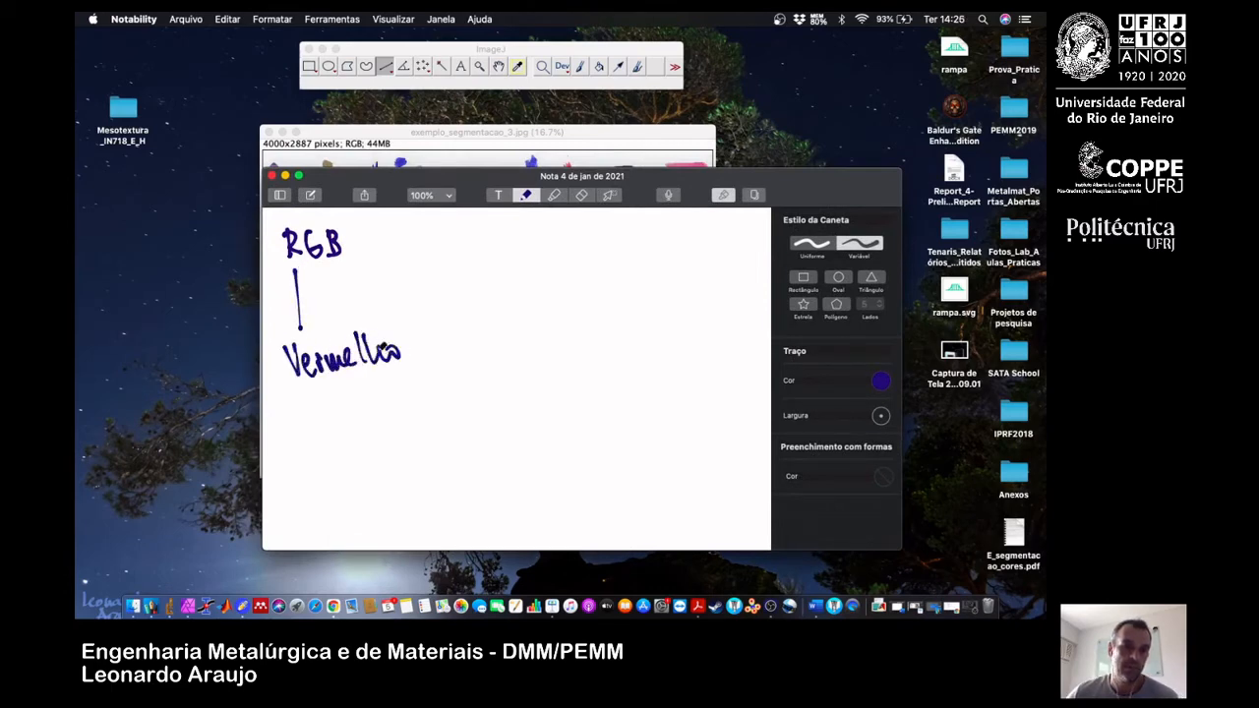
pyautogui.moveTo(321, 265)
pyautogui.mouseDown()
pyautogui.moveTo(372, 304)
pyautogui.moveTo(450, 305)
pyautogui.mouseUp()
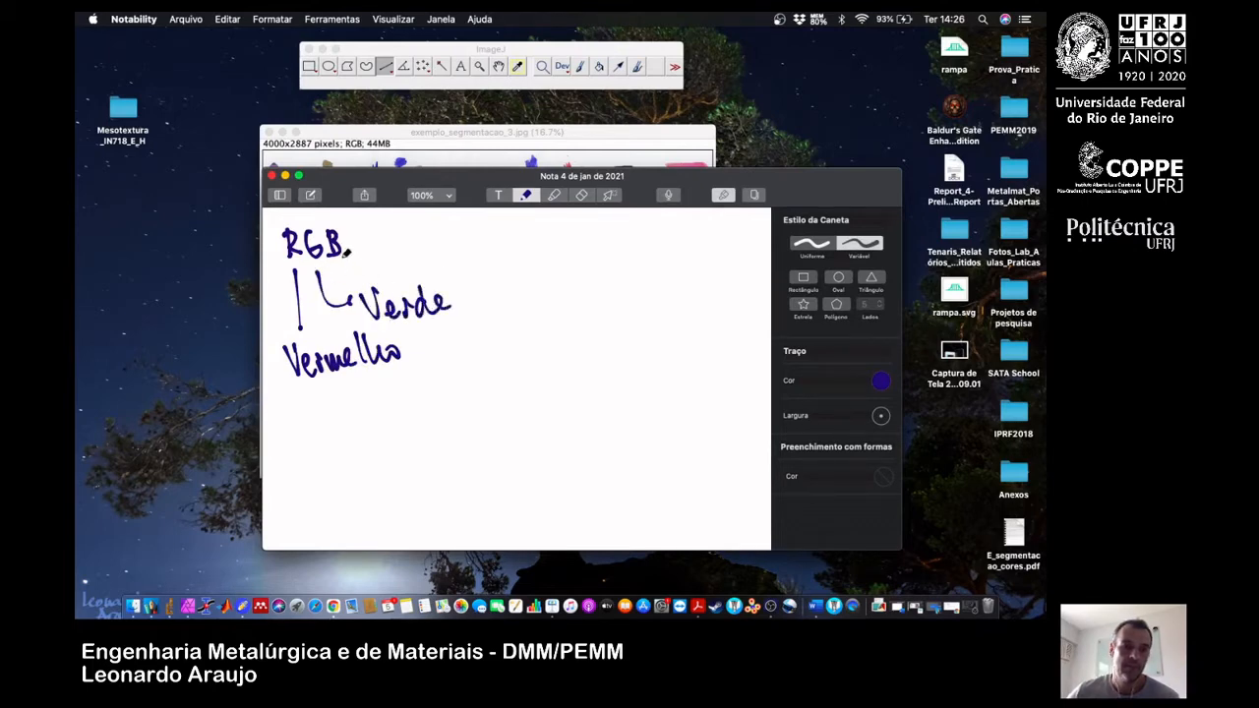
pyautogui.moveTo(342, 254)
pyautogui.mouseDown()
pyautogui.moveTo(447, 257)
pyautogui.moveTo(458, 236)
pyautogui.moveTo(460, 271)
pyautogui.mouseUp()
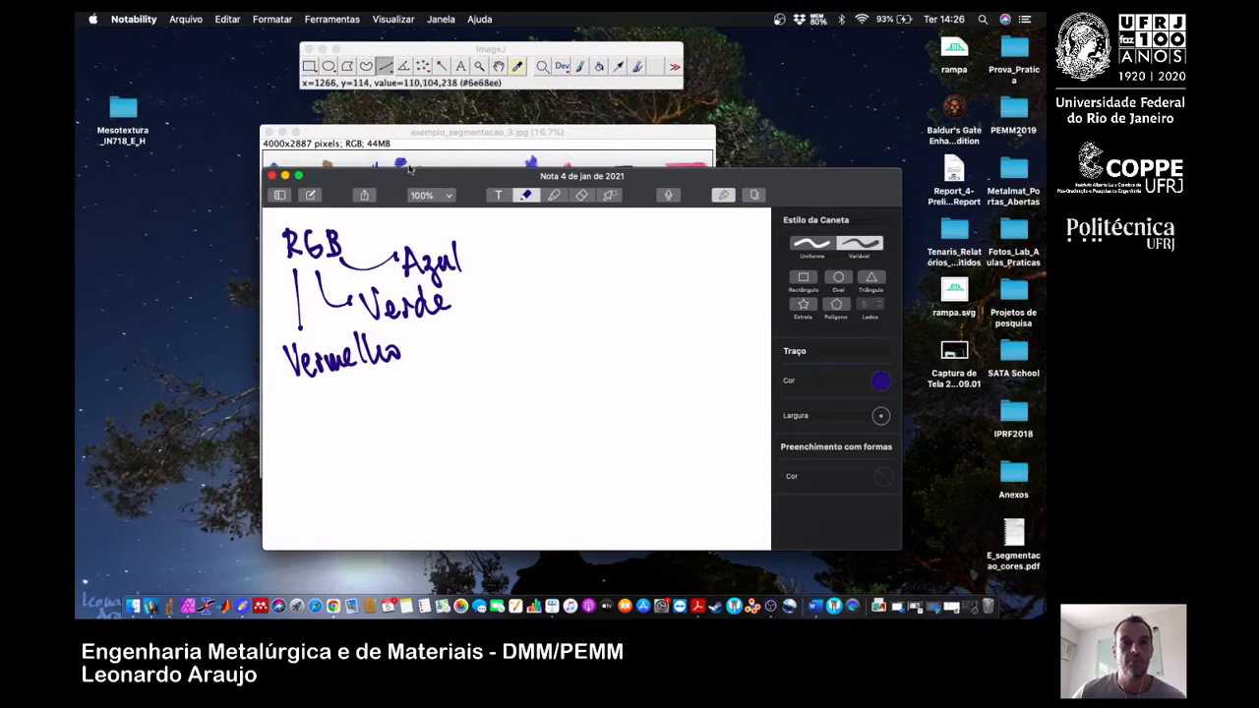
# Read a pink stroke's pixel values in ImageJ and handwrite 206 beside Vermelho, 046 beside Verde and 150 beside Azul in the Notability note.
pyautogui.click(404, 134)
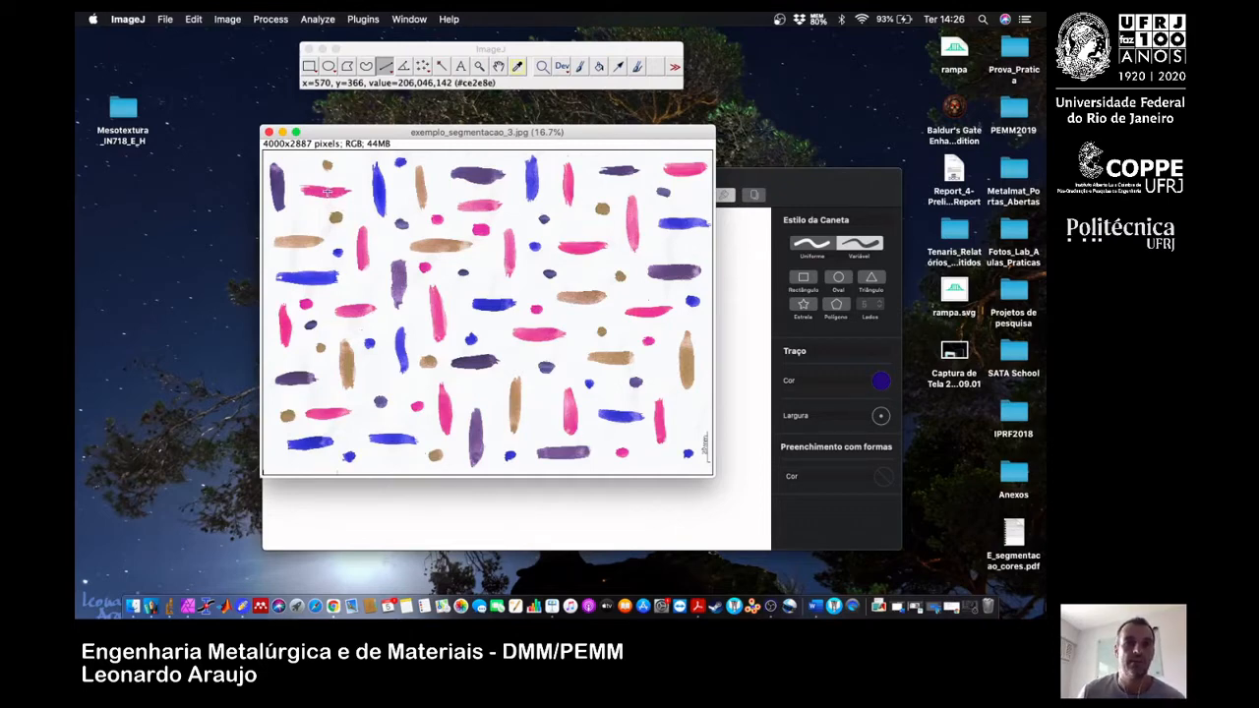
pyautogui.click(357, 505)
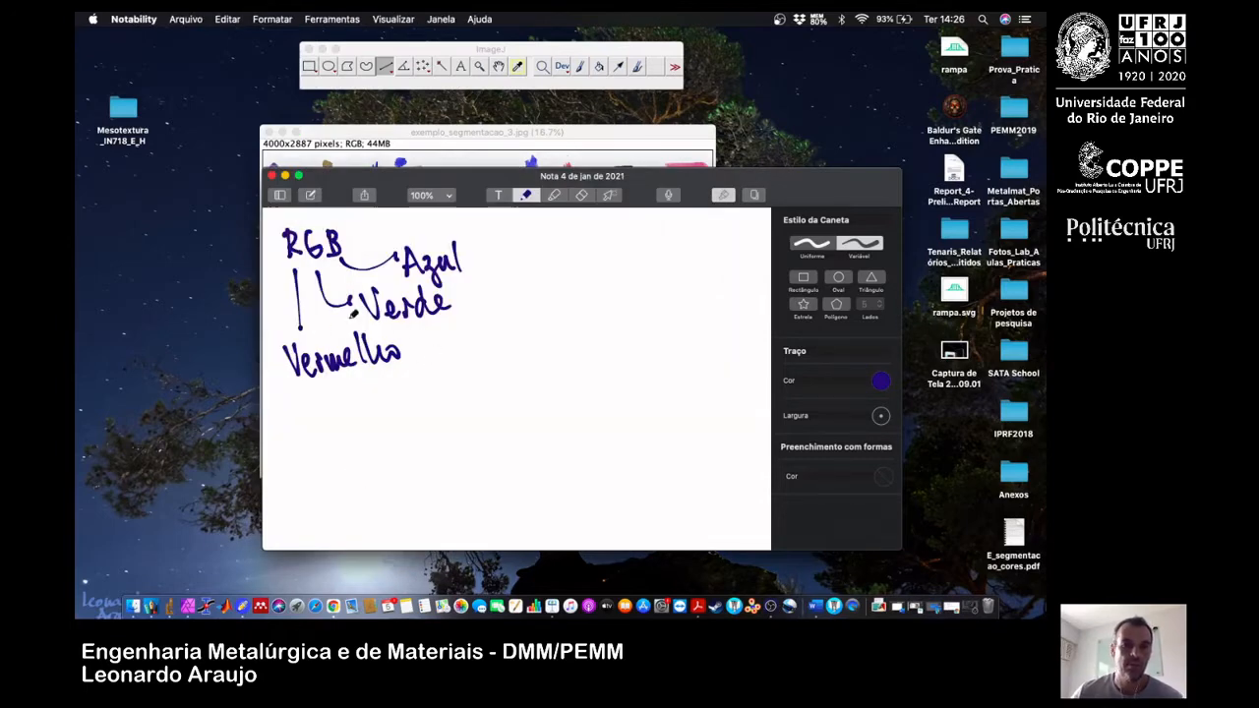
pyautogui.moveTo(424, 359)
pyautogui.mouseDown()
pyautogui.moveTo(470, 369)
pyautogui.moveTo(477, 341)
pyautogui.moveTo(493, 356)
pyautogui.mouseUp()
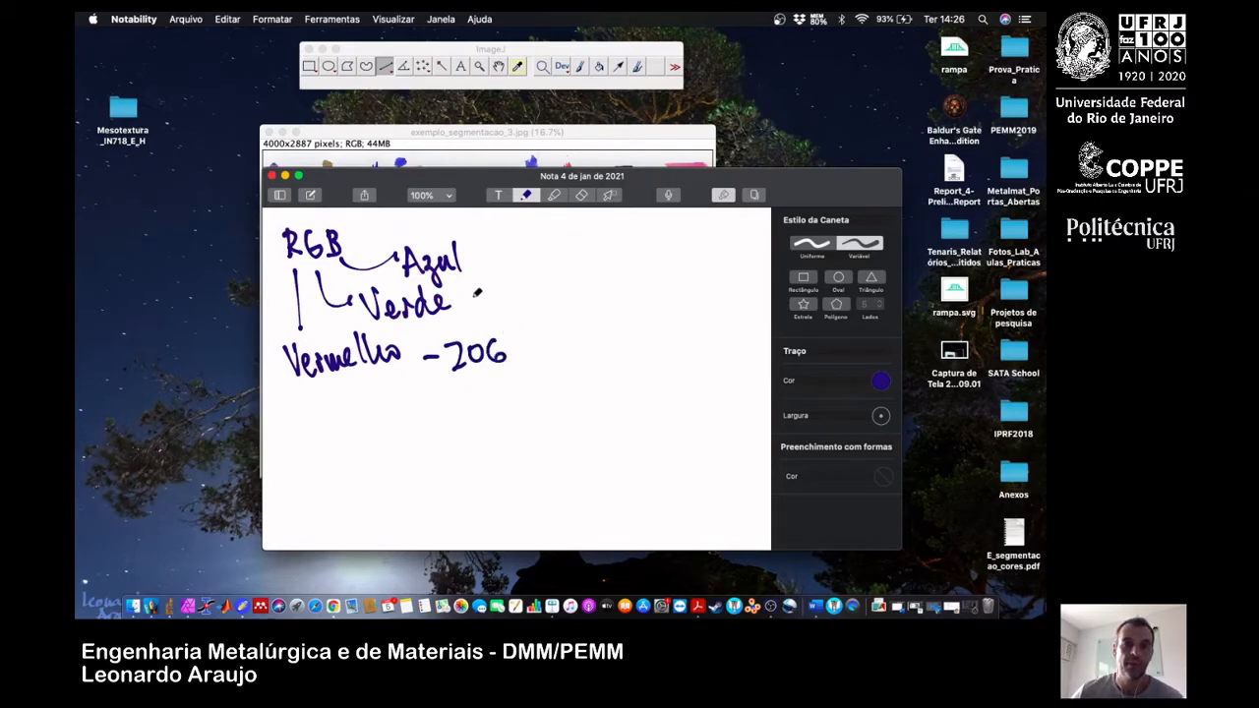
pyautogui.moveTo(465, 301)
pyautogui.mouseDown()
pyautogui.moveTo(494, 309)
pyautogui.moveTo(539, 285)
pyautogui.moveTo(533, 299)
pyautogui.mouseUp()
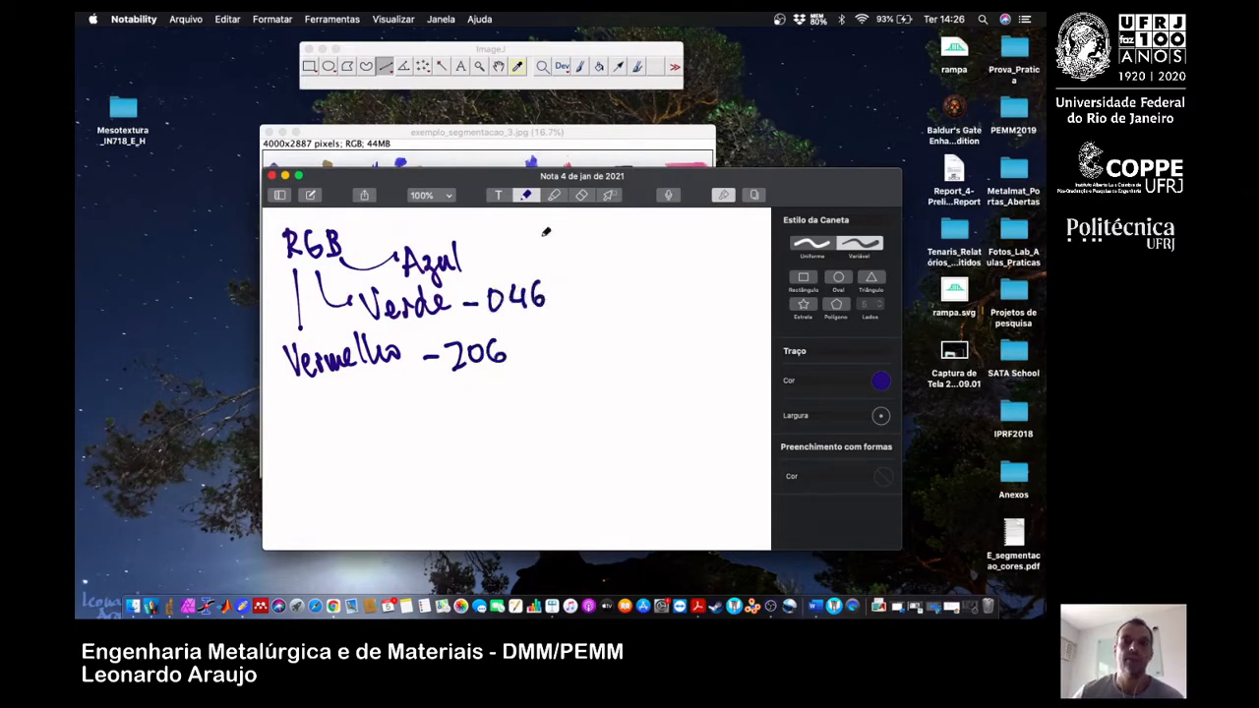
pyautogui.click(455, 132)
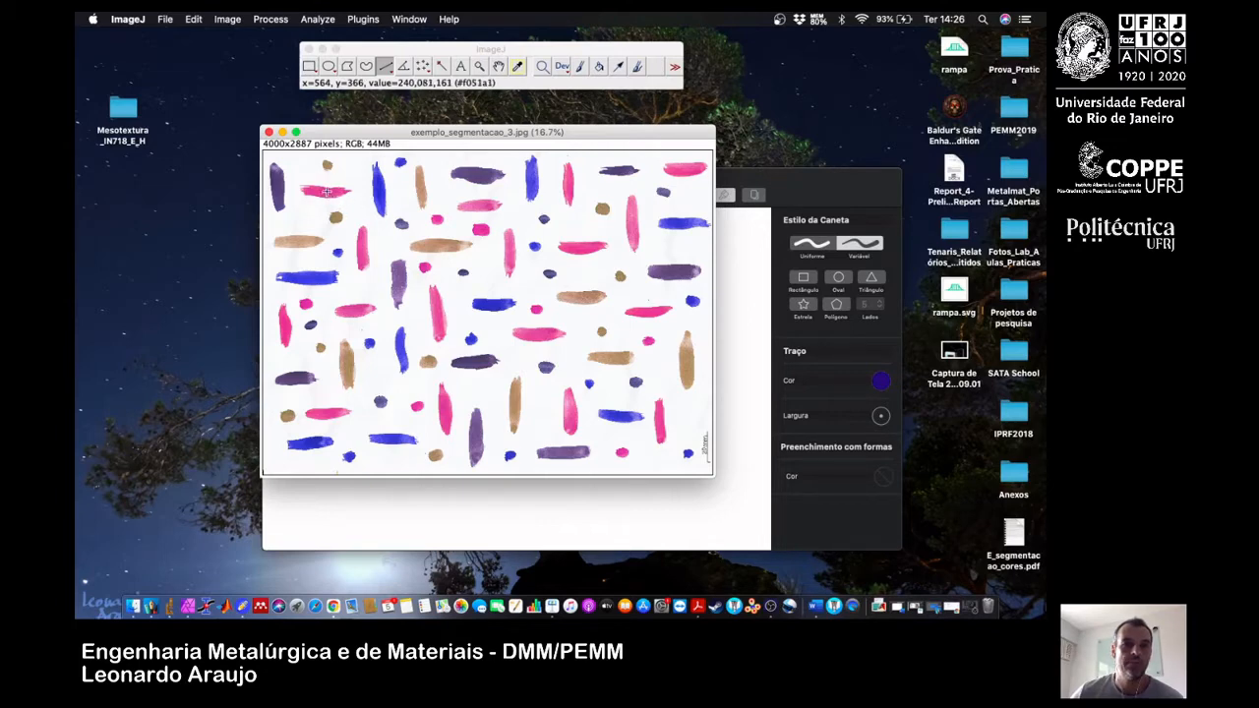
pyautogui.click(725, 178)
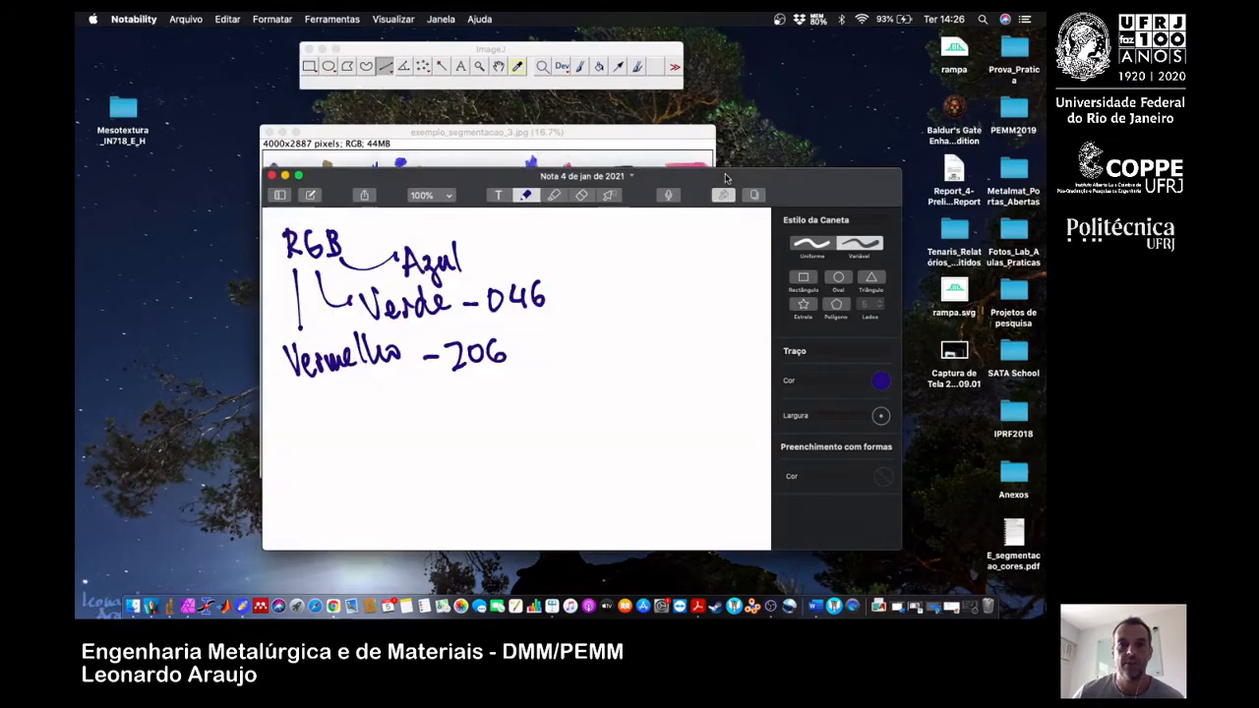
pyautogui.moveTo(476, 263)
pyautogui.mouseDown()
pyautogui.moveTo(512, 271)
pyautogui.moveTo(529, 238)
pyautogui.moveTo(536, 261)
pyautogui.moveTo(538, 246)
pyautogui.mouseUp()
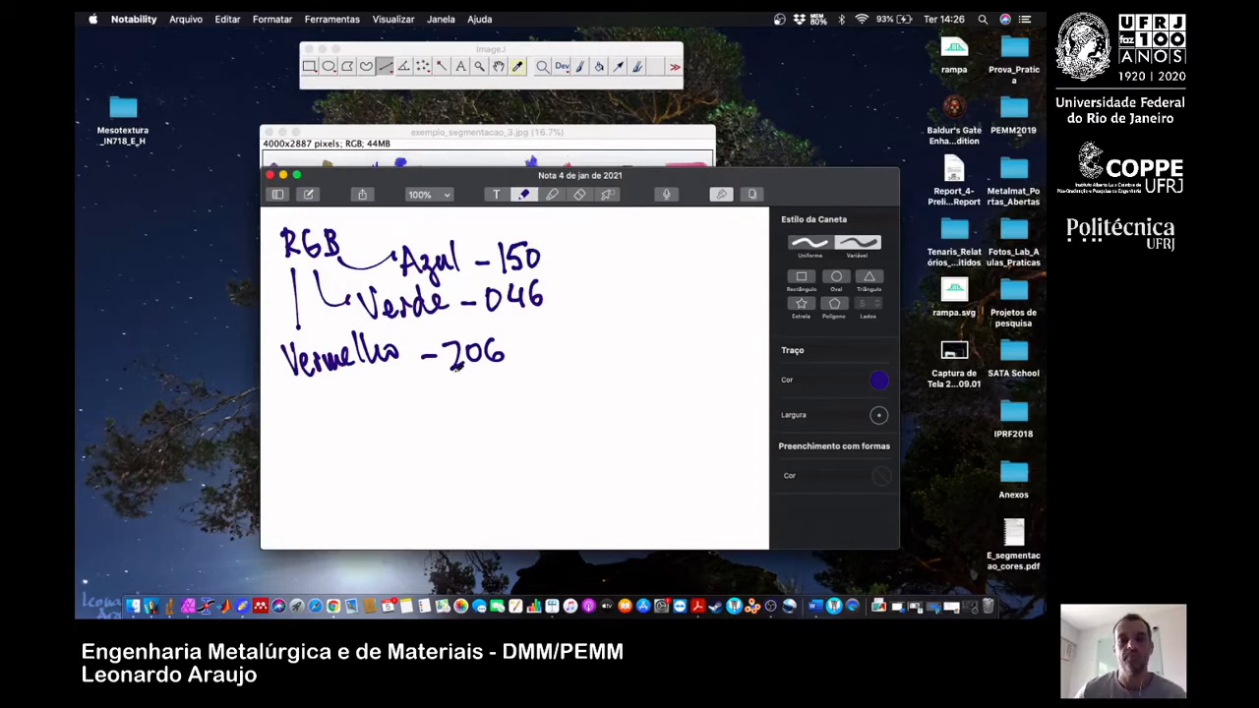
# Return to the image in ImageJ, restore its display to 16.7%, and reposition its window below the tool window.
pyautogui.doubleClick(445, 135)
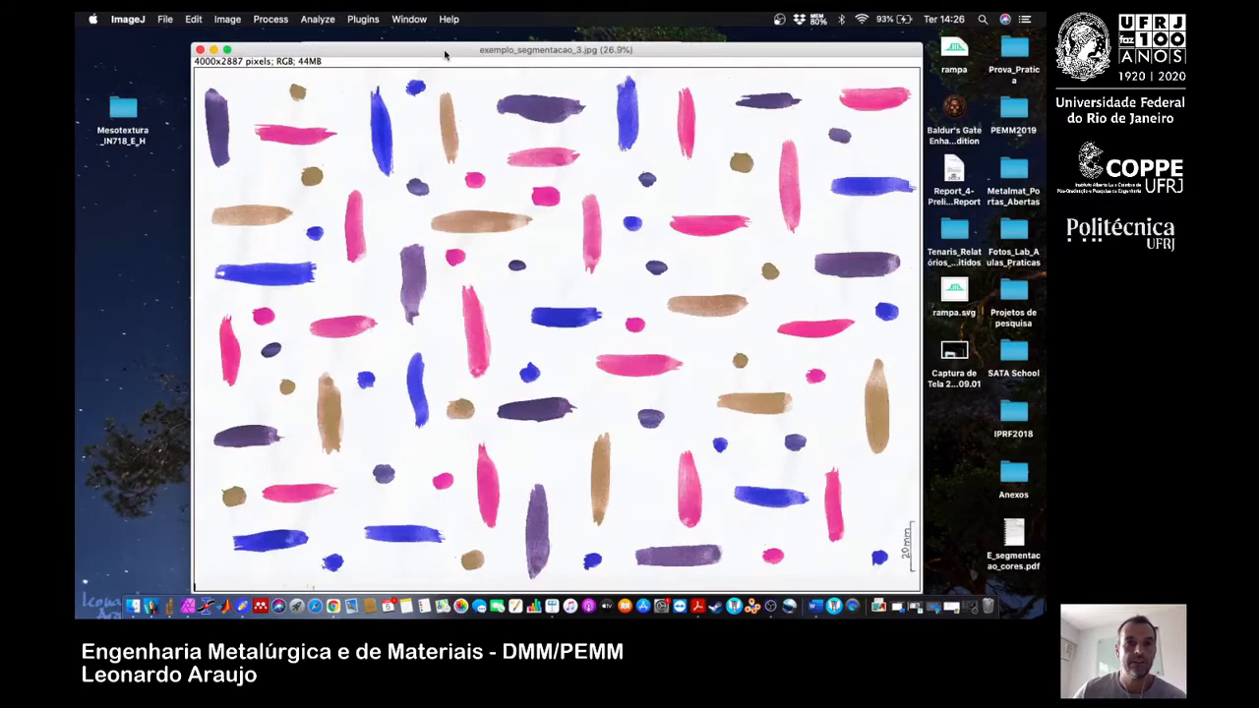
pyautogui.press('-')
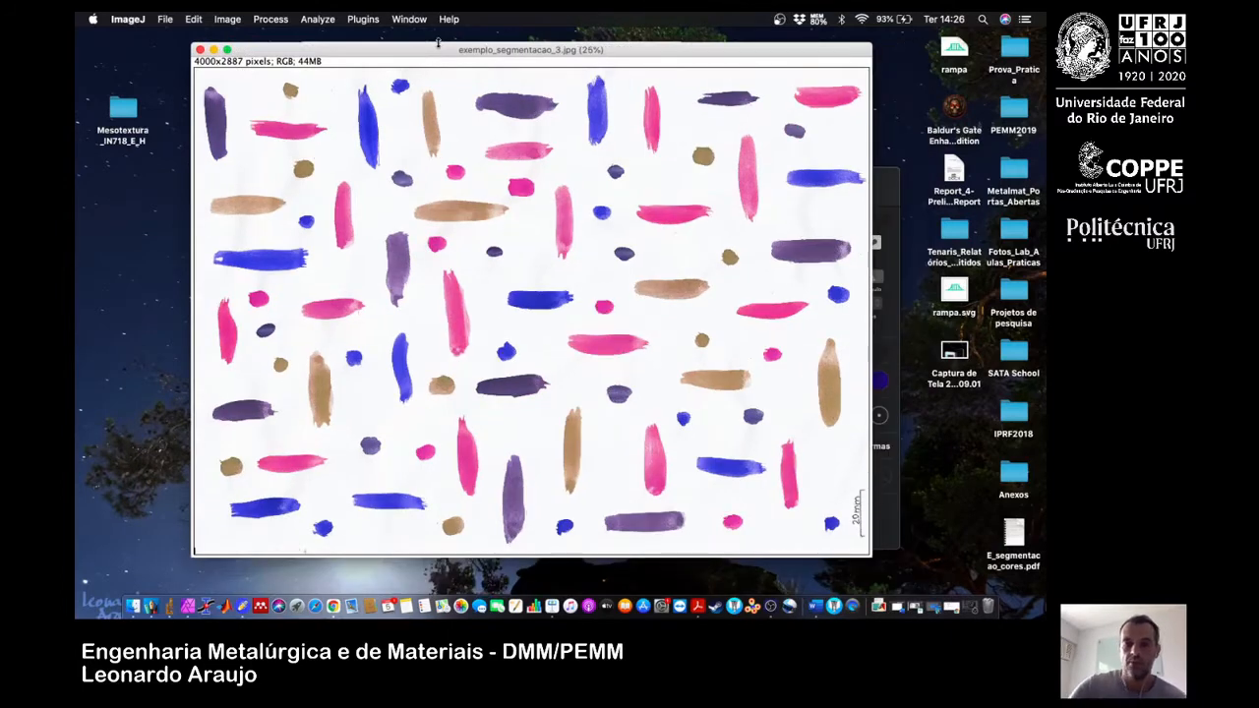
pyautogui.press('-')
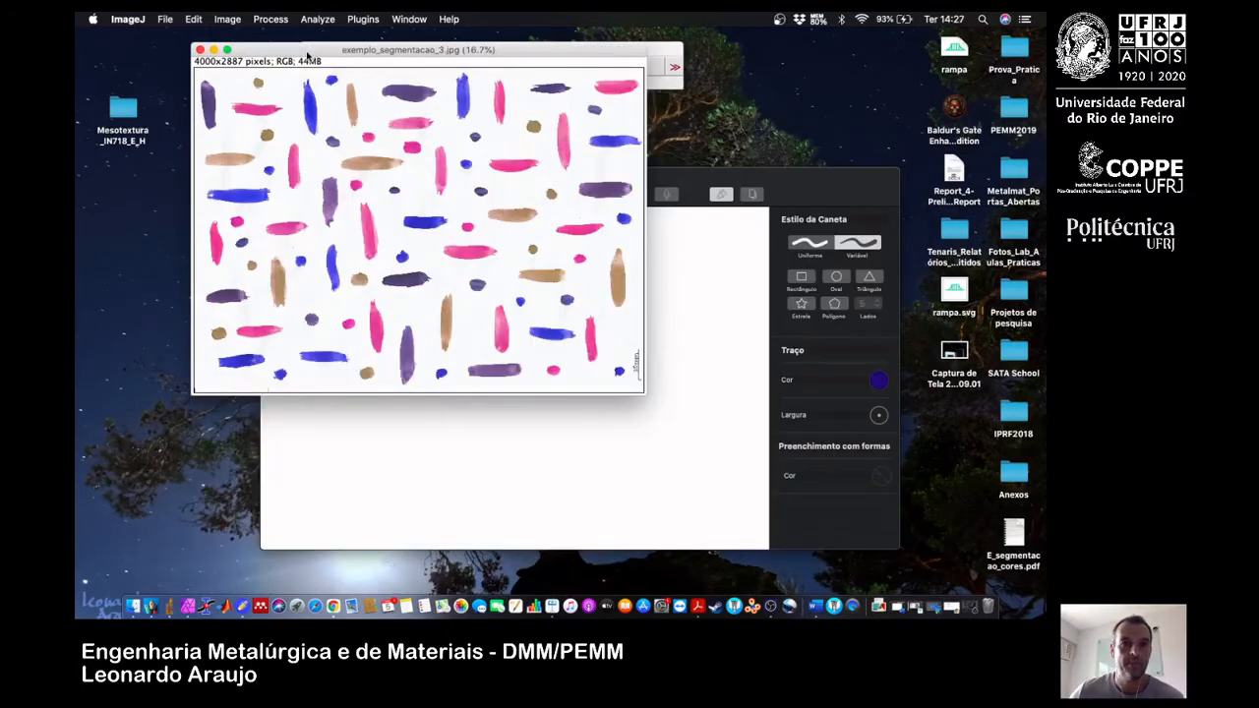
pyautogui.moveTo(308, 52); pyautogui.dragTo(432, 155)
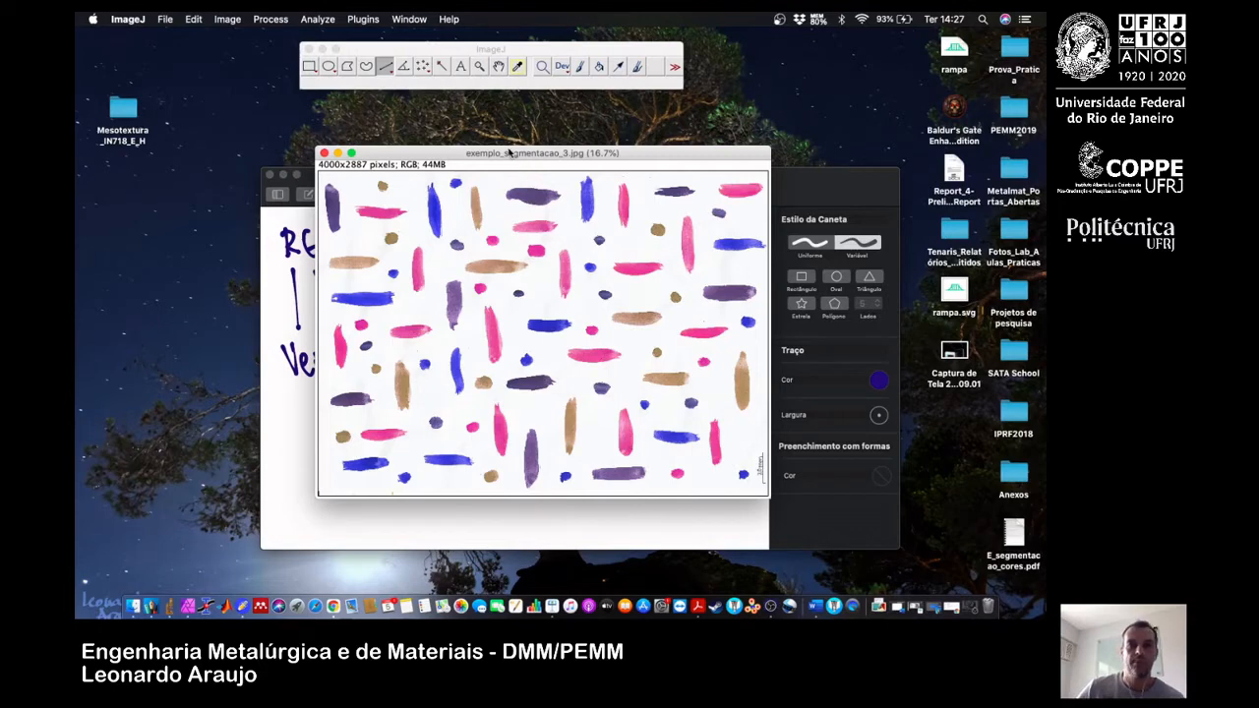
pyautogui.moveTo(453, 158); pyautogui.dragTo(391, 142)
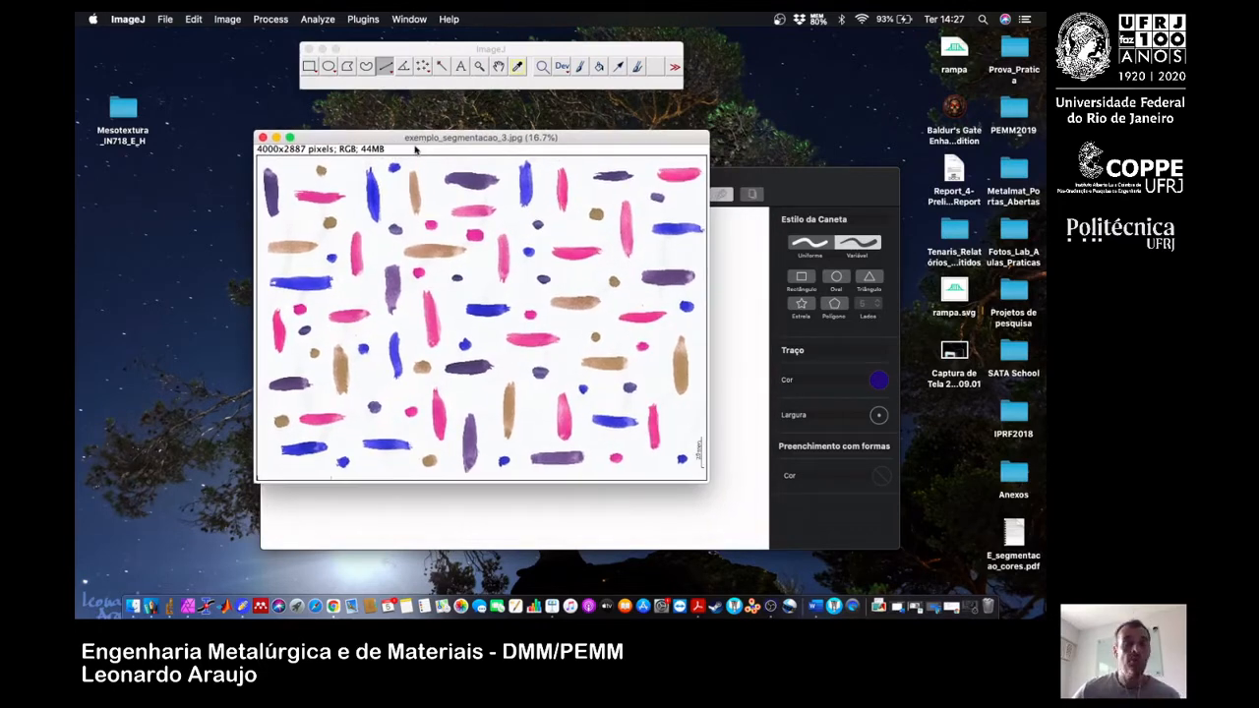
pyautogui.moveTo(377, 140); pyautogui.dragTo(311, 134)
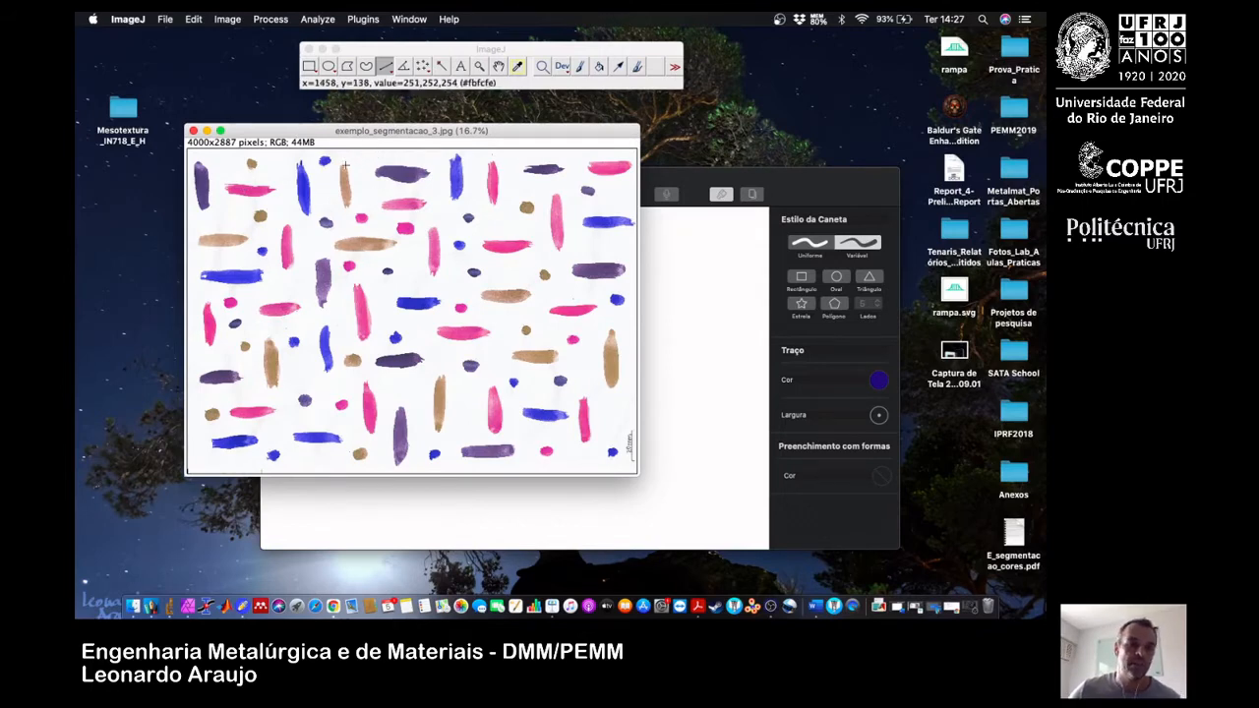
# Duplicate the brush-stroke image as copia, reduce the copy's display to 16.7%, and place its window partly over the original below the tool window.
pyautogui.click(232, 20)
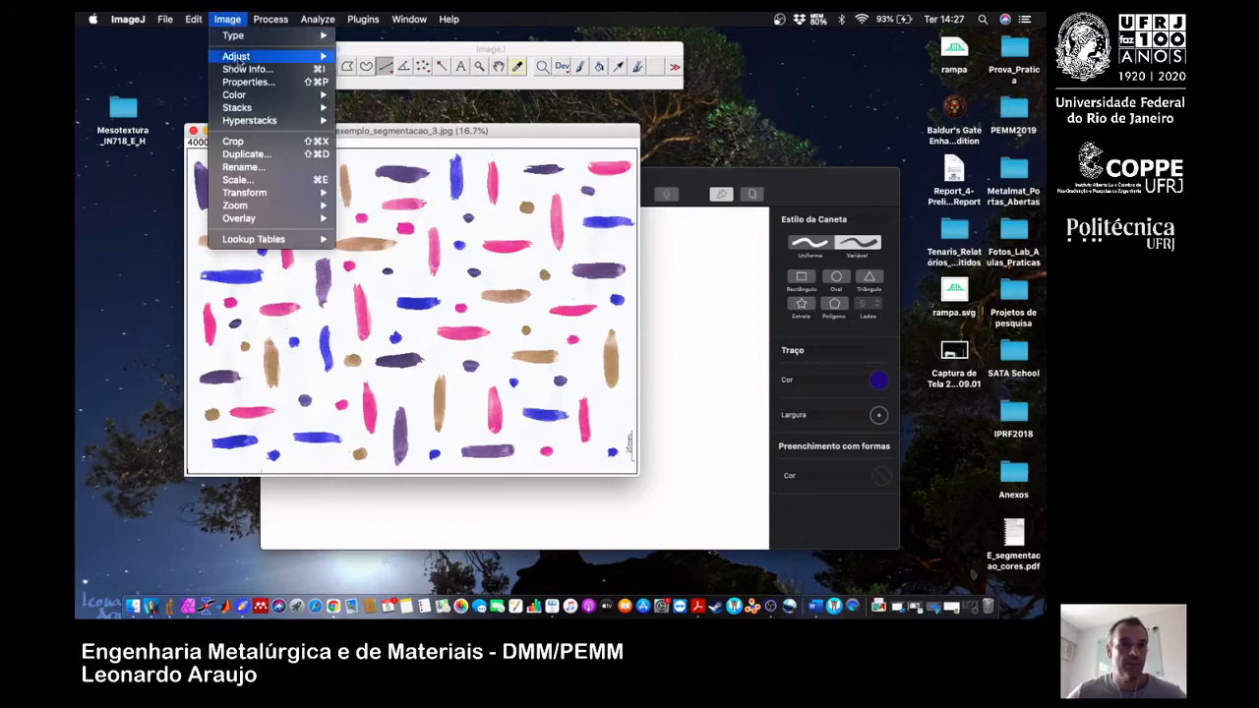
pyautogui.click(262, 156)
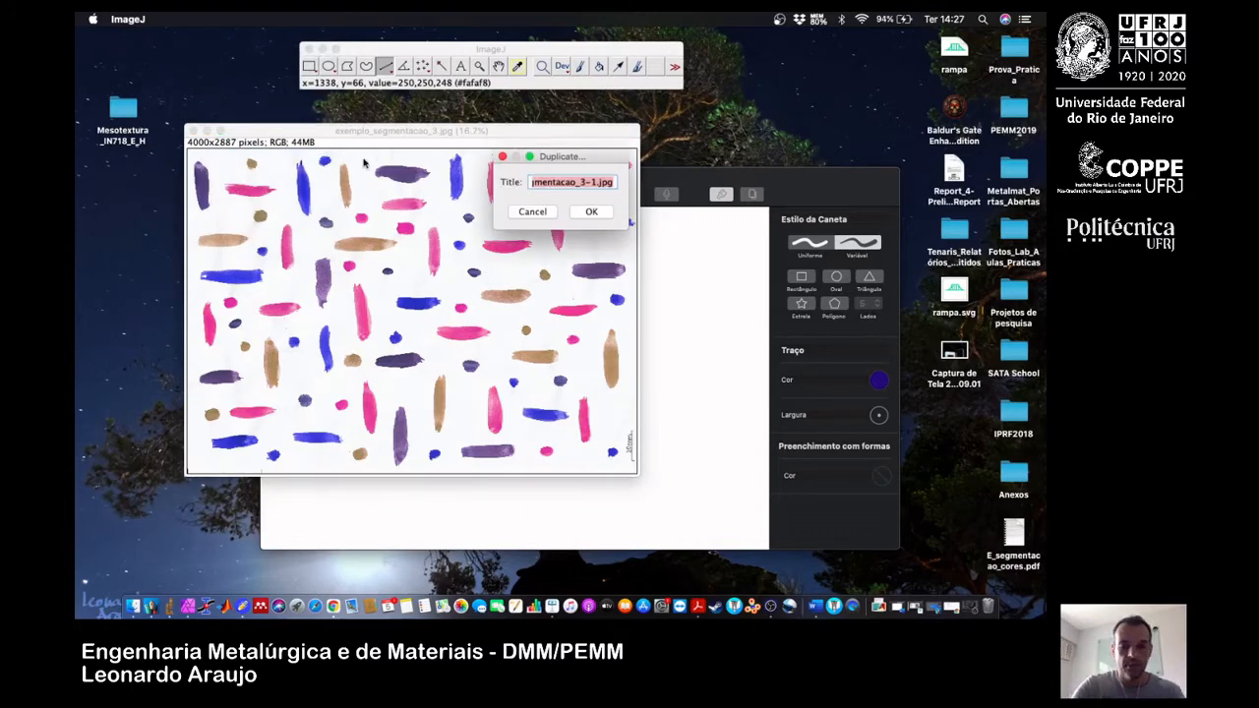
pyautogui.write('copia')
pyautogui.press('Return')
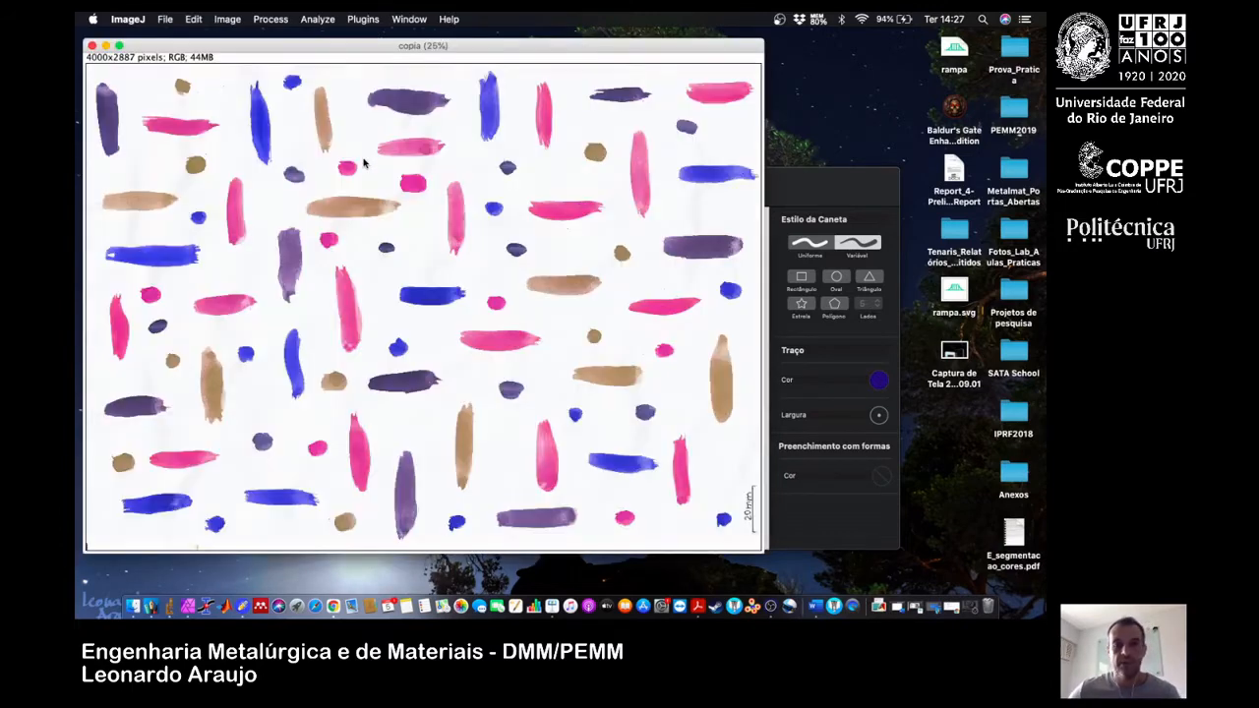
pyautogui.press('-')
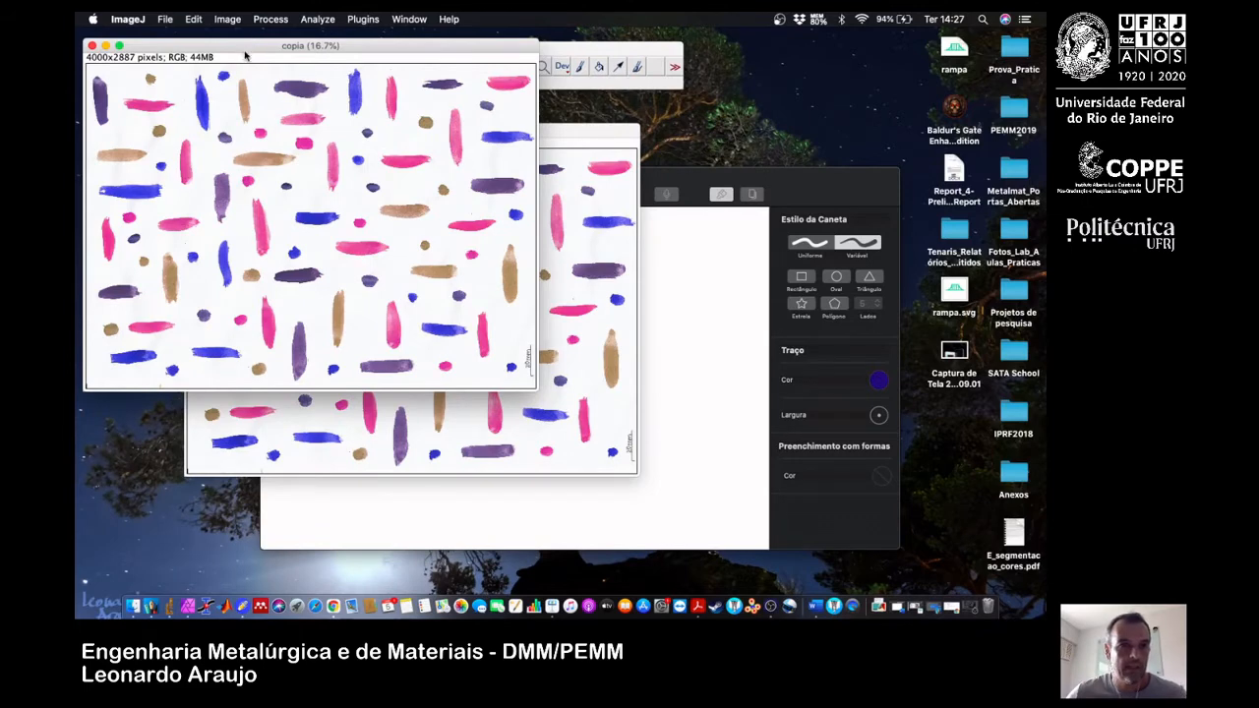
pyautogui.moveTo(244, 56); pyautogui.dragTo(588, 133)
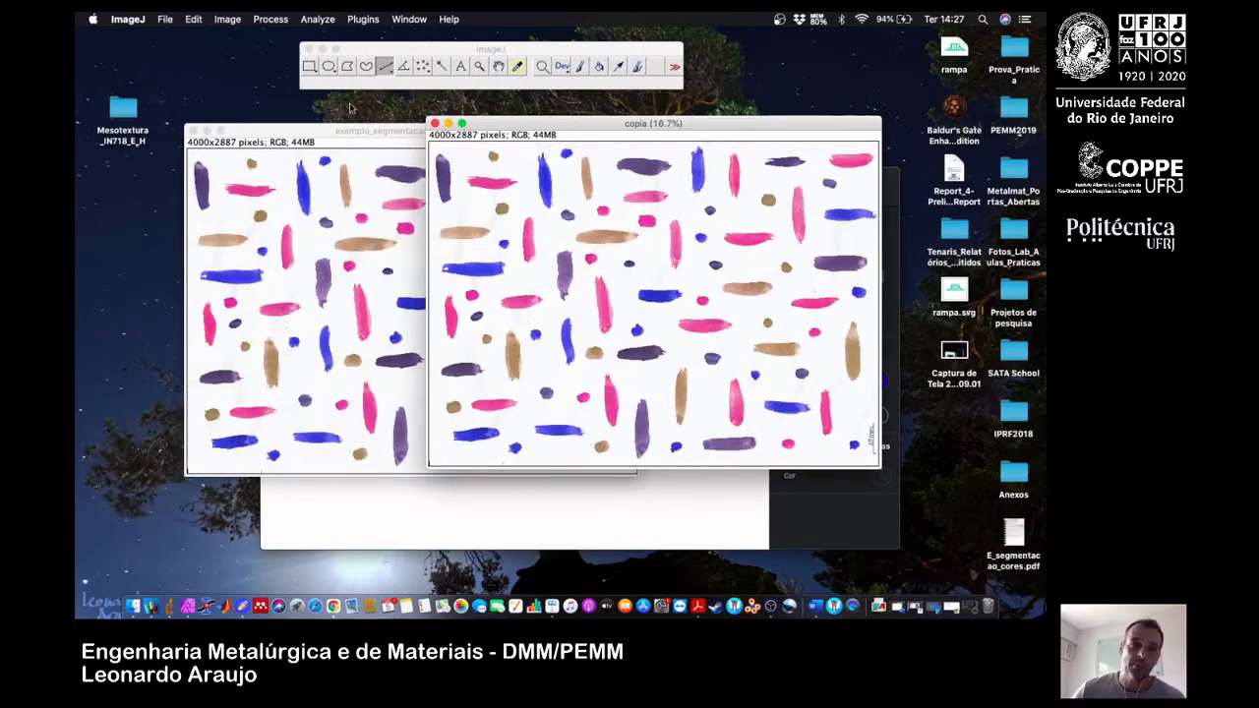
pyautogui.click(194, 19)
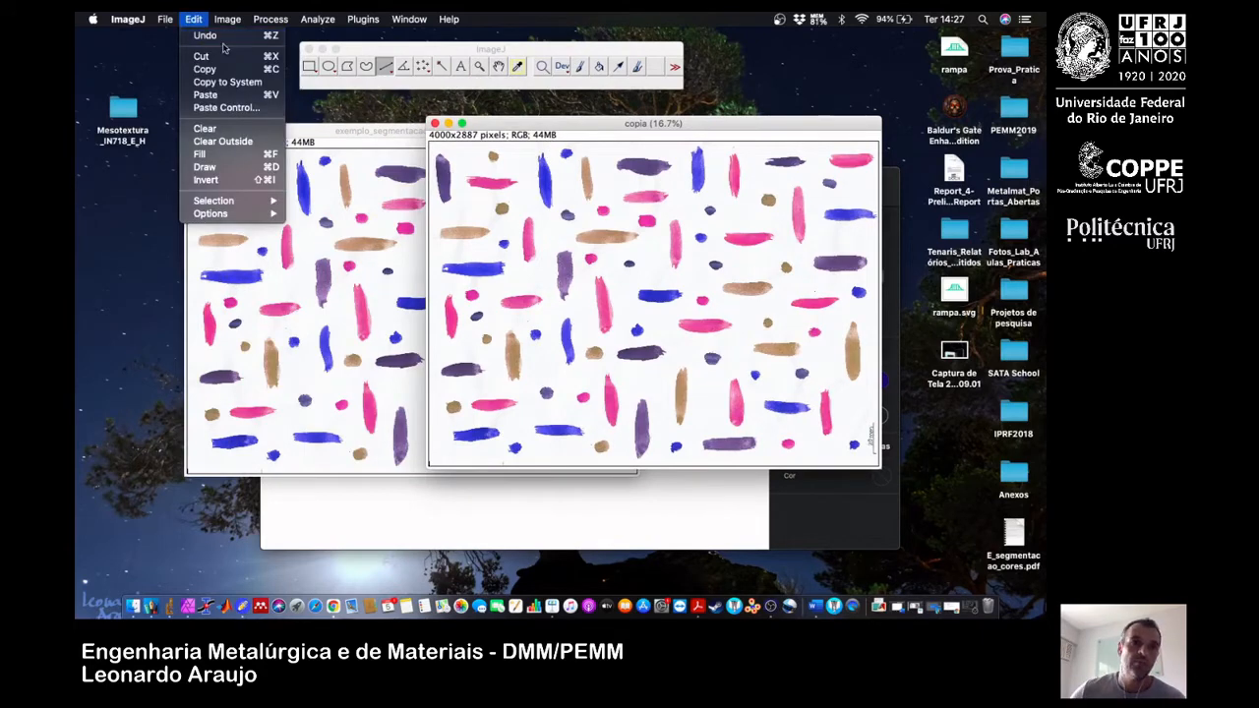
pyautogui.click(544, 127)
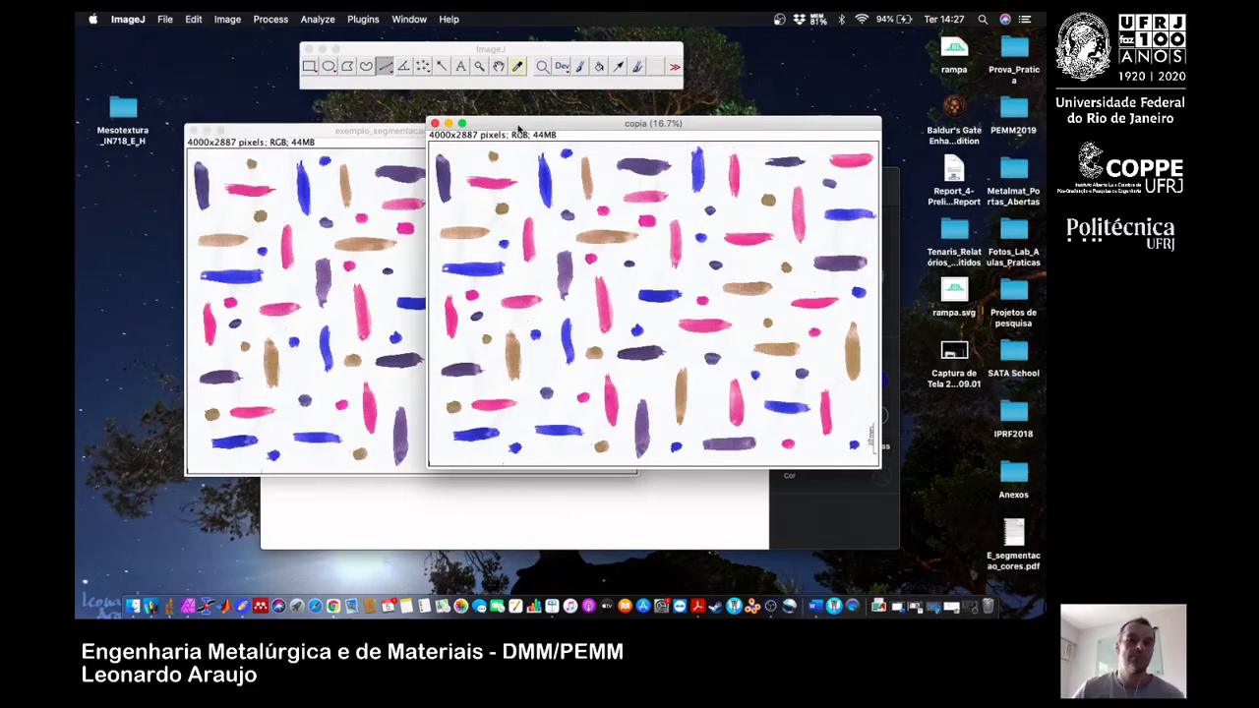
pyautogui.moveTo(519, 127); pyautogui.dragTo(520, 153)
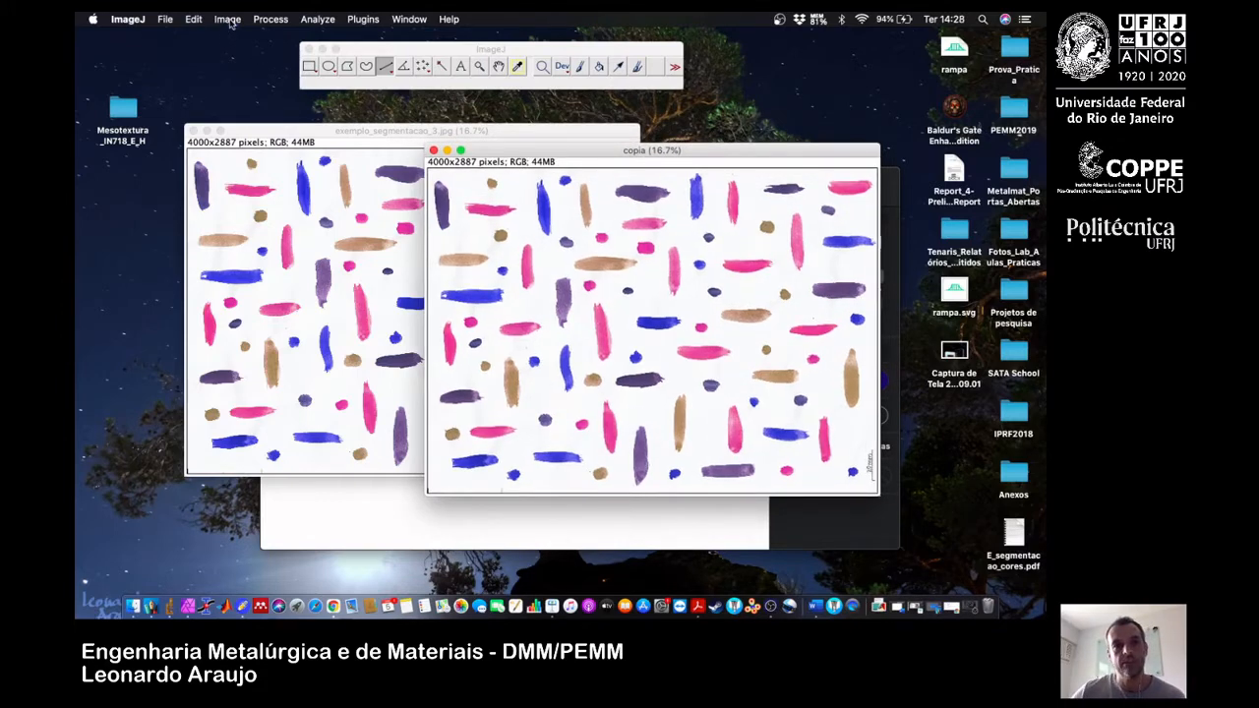
# Convert copia to 8-bit and reposition its window so it can be compared with the coloured original.
pyautogui.click(228, 20)
pyautogui.moveTo(246, 35)
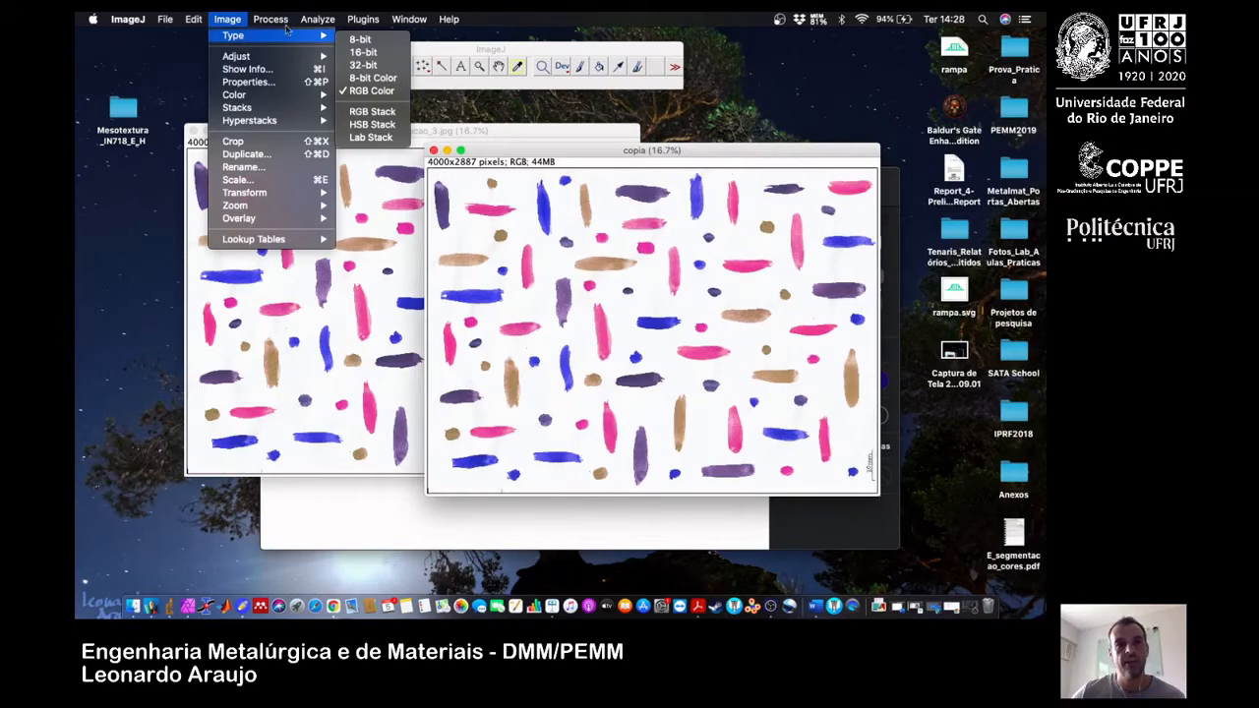
pyautogui.click(375, 43)
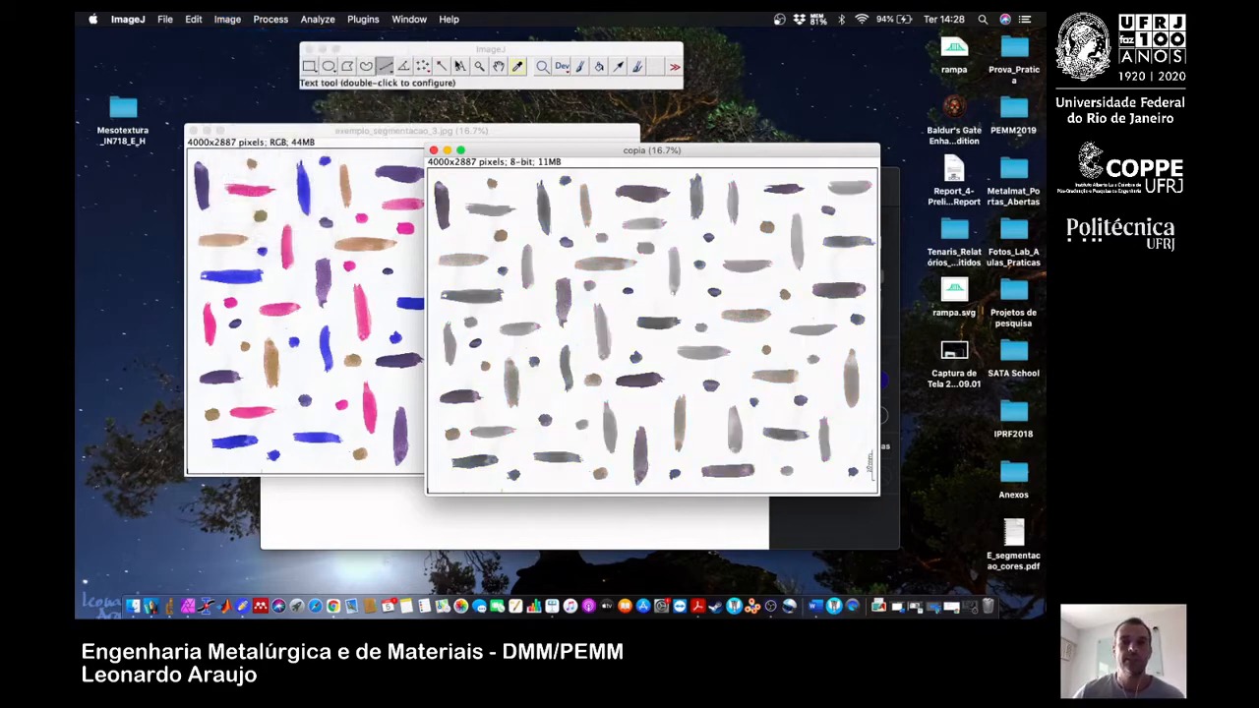
pyautogui.moveTo(548, 150); pyautogui.dragTo(450, 141)
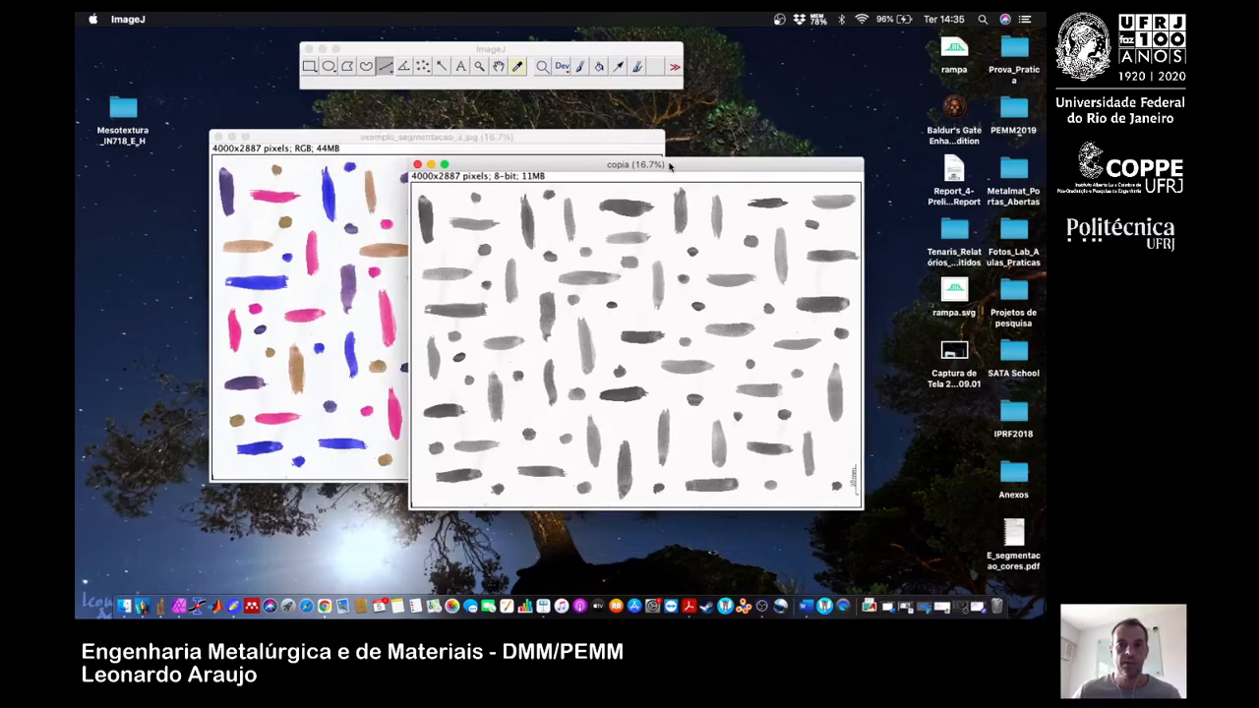
pyautogui.moveTo(687, 169); pyautogui.dragTo(608, 167)
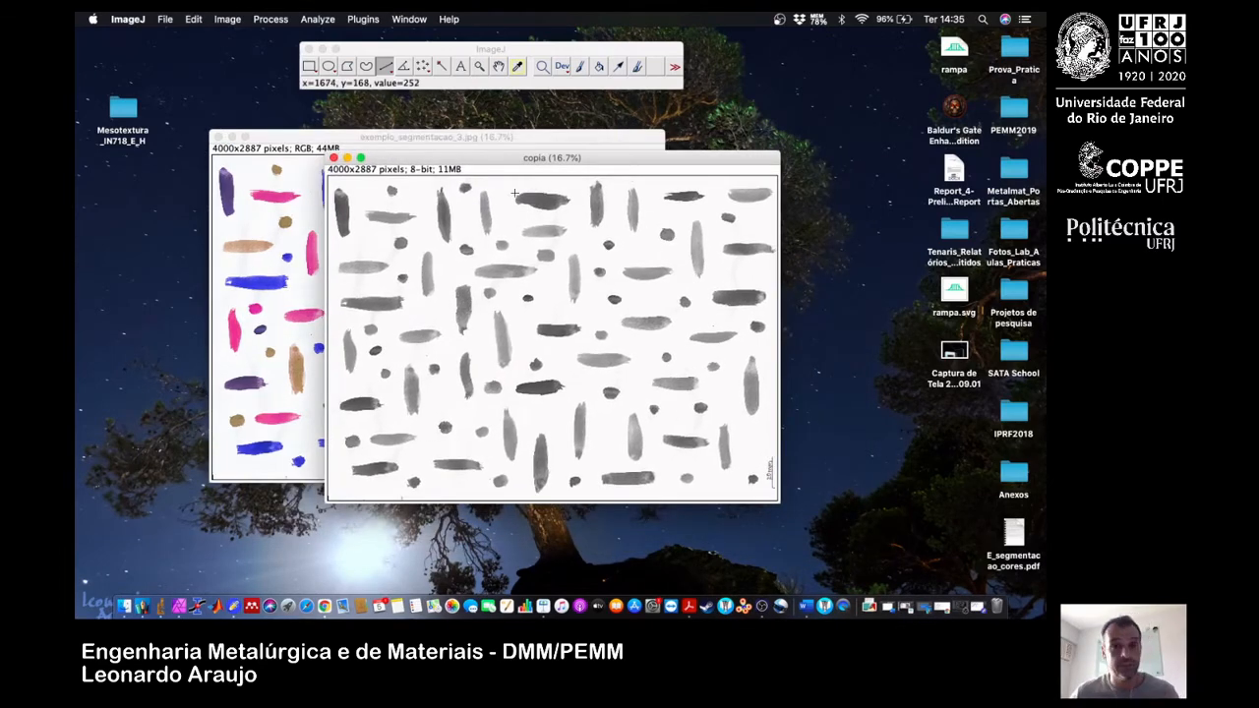
pyautogui.moveTo(485, 165); pyautogui.dragTo(519, 159)
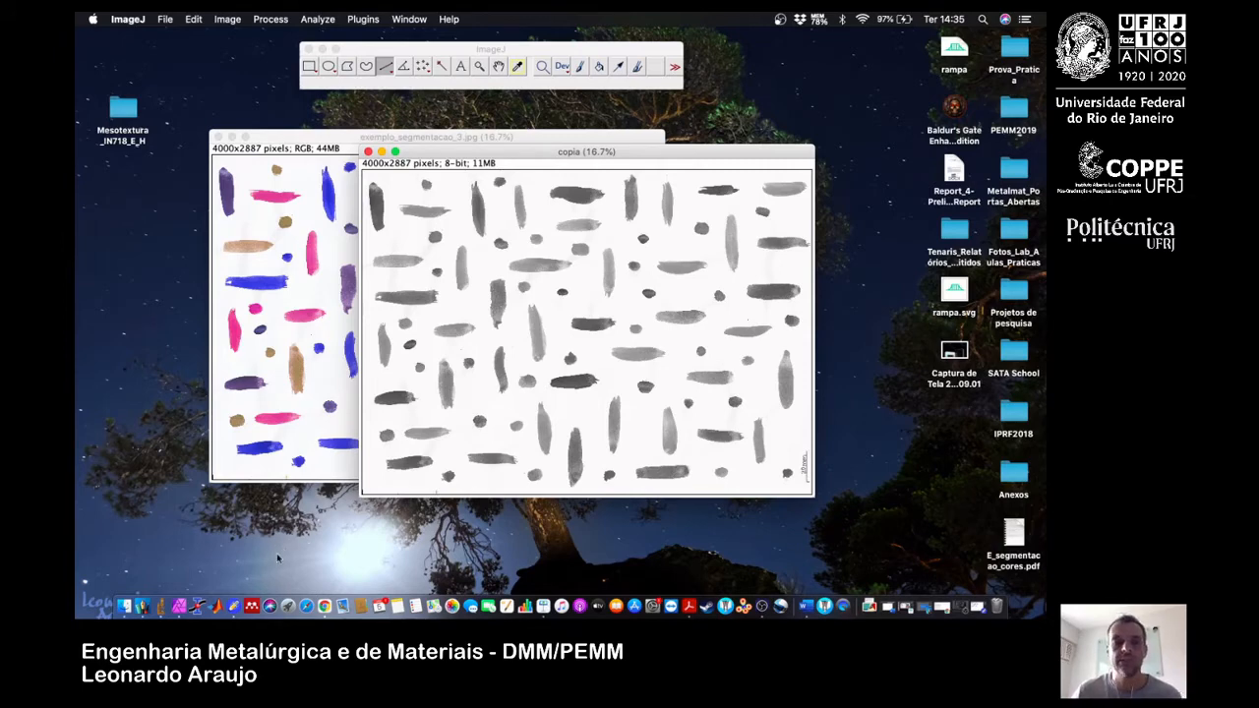
# Switch to Notability, draw a dividing line below the Vermelho entry, and handwrite the average formula G = (R+G+B)/3 beneath it.
pyautogui.click(234, 604)
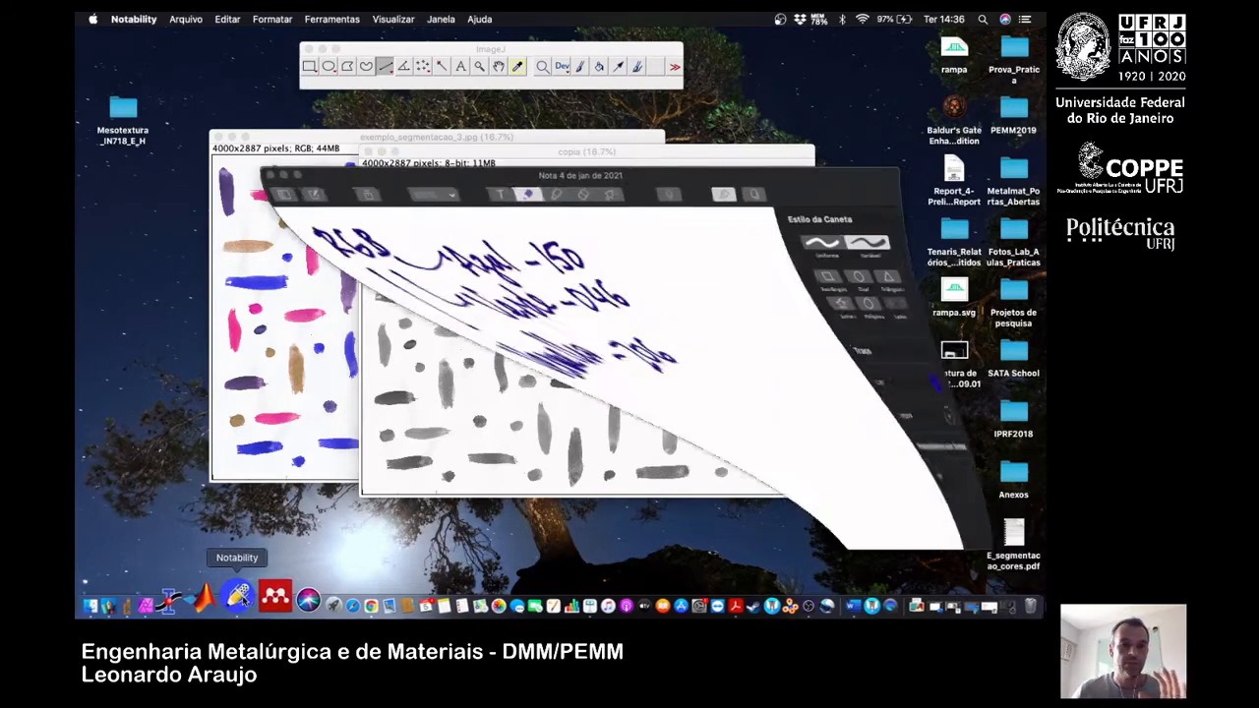
pyautogui.moveTo(287, 402); pyautogui.dragTo(521, 391)
pyautogui.scroll(-5, 372, 440)
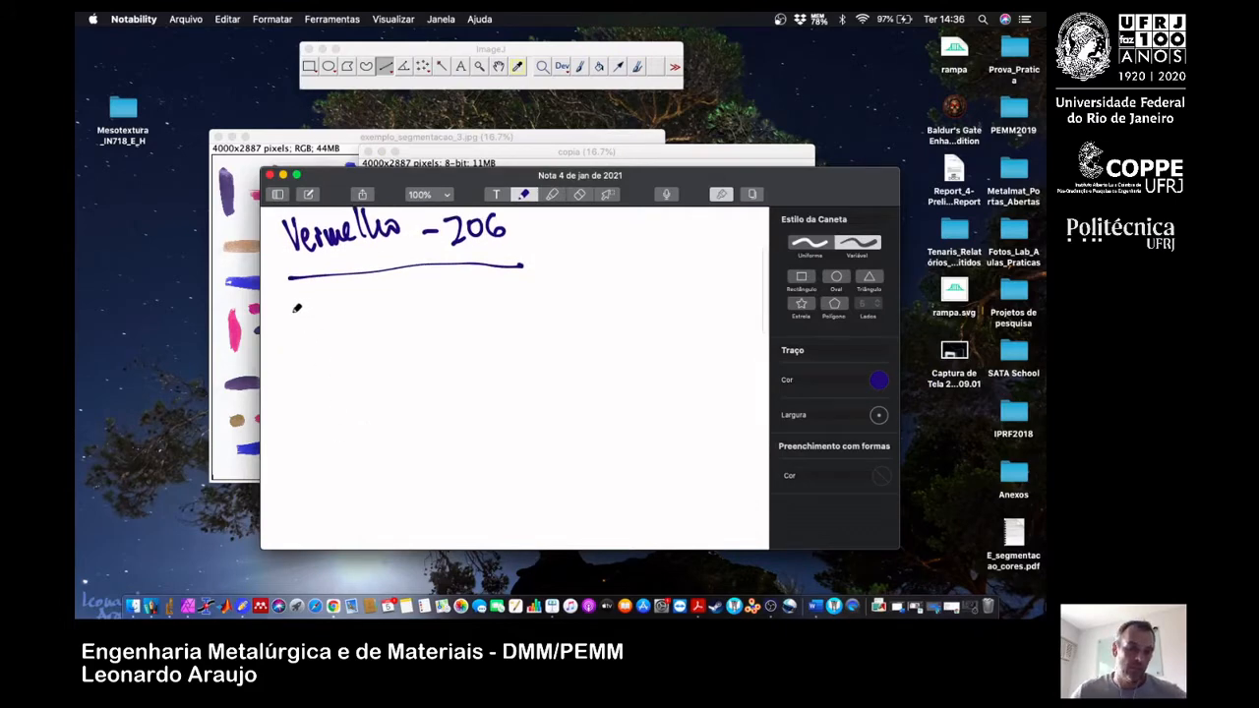
pyautogui.moveTo(300, 303); pyautogui.dragTo(312, 320)
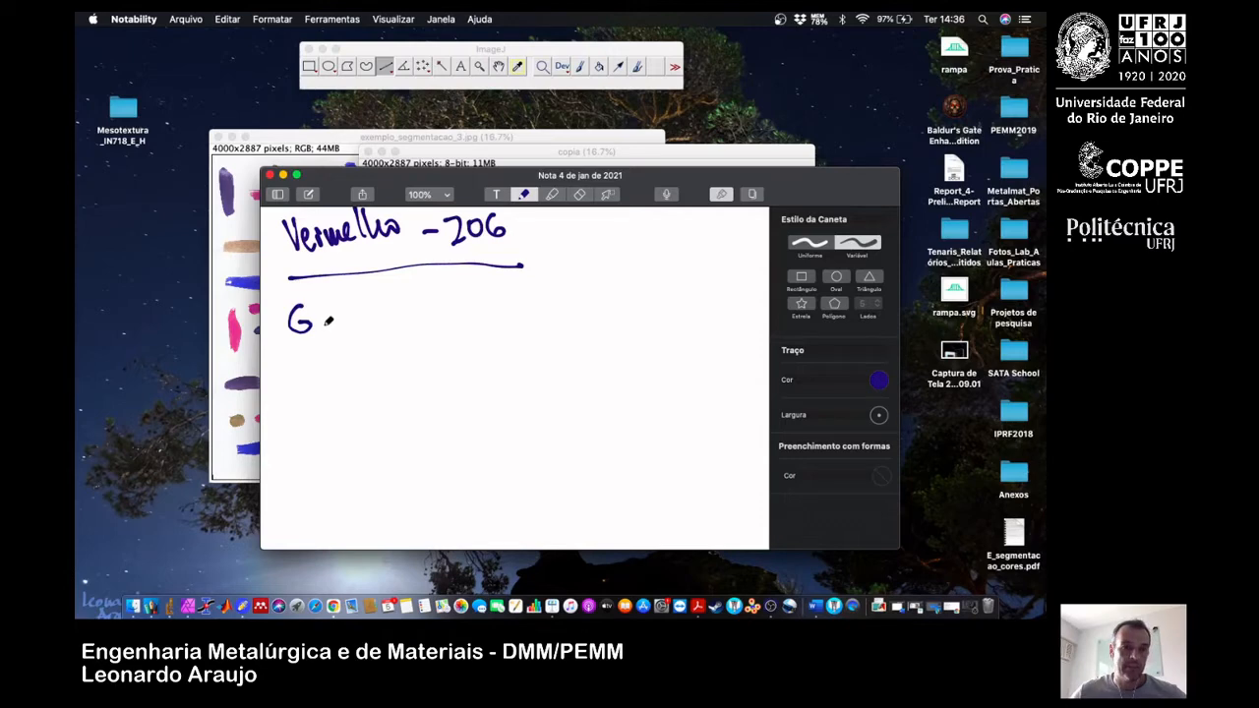
pyautogui.moveTo(318, 316)
pyautogui.mouseDown()
pyautogui.moveTo(366, 317)
pyautogui.moveTo(372, 332)
pyautogui.moveTo(417, 312)
pyautogui.mouseUp()
pyautogui.moveTo(407, 299)
pyautogui.mouseDown()
pyautogui.moveTo(407, 327)
pyautogui.moveTo(445, 305)
pyautogui.moveTo(435, 312)
pyautogui.mouseUp()
pyautogui.moveTo(452, 299)
pyautogui.mouseDown()
pyautogui.moveTo(452, 319)
pyautogui.moveTo(479, 321)
pyautogui.mouseUp()
pyautogui.moveTo(483, 285); pyautogui.dragTo(487, 328)
pyautogui.moveTo(382, 342)
pyautogui.mouseDown()
pyautogui.moveTo(488, 338)
pyautogui.moveTo(433, 369)
pyautogui.mouseUp()
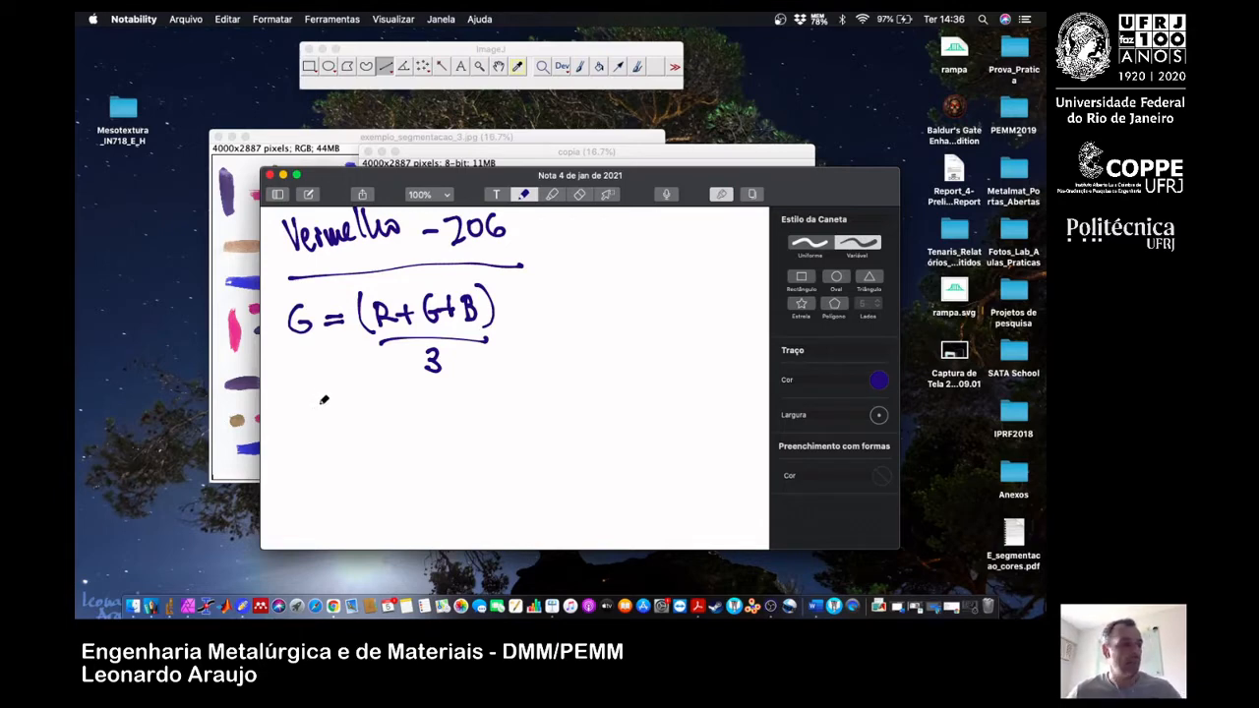
# Handwrite the weighted grey formula G = 0.299R + 0.587G + 0.114B below the average formula.
pyautogui.moveTo(320, 398)
pyautogui.mouseDown()
pyautogui.moveTo(313, 413)
pyautogui.moveTo(354, 407)
pyautogui.mouseUp()
pyautogui.moveTo(339, 418)
pyautogui.mouseDown()
pyautogui.moveTo(372, 425)
pyautogui.moveTo(380, 399)
pyautogui.moveTo(417, 423)
pyautogui.moveTo(439, 399)
pyautogui.moveTo(434, 423)
pyautogui.moveTo(492, 412)
pyautogui.mouseUp()
pyautogui.click(389, 419)
pyautogui.moveTo(483, 401)
pyautogui.mouseDown()
pyautogui.moveTo(482, 423)
pyautogui.moveTo(509, 398)
pyautogui.moveTo(529, 419)
pyautogui.moveTo(545, 389)
pyautogui.mouseUp()
pyautogui.click(522, 414)
pyautogui.moveTo(559, 391)
pyautogui.mouseDown()
pyautogui.moveTo(557, 404)
pyautogui.moveTo(556, 391)
pyautogui.mouseUp()
pyautogui.moveTo(567, 388)
pyautogui.mouseDown()
pyautogui.moveTo(576, 417)
pyautogui.moveTo(608, 405)
pyautogui.mouseUp()
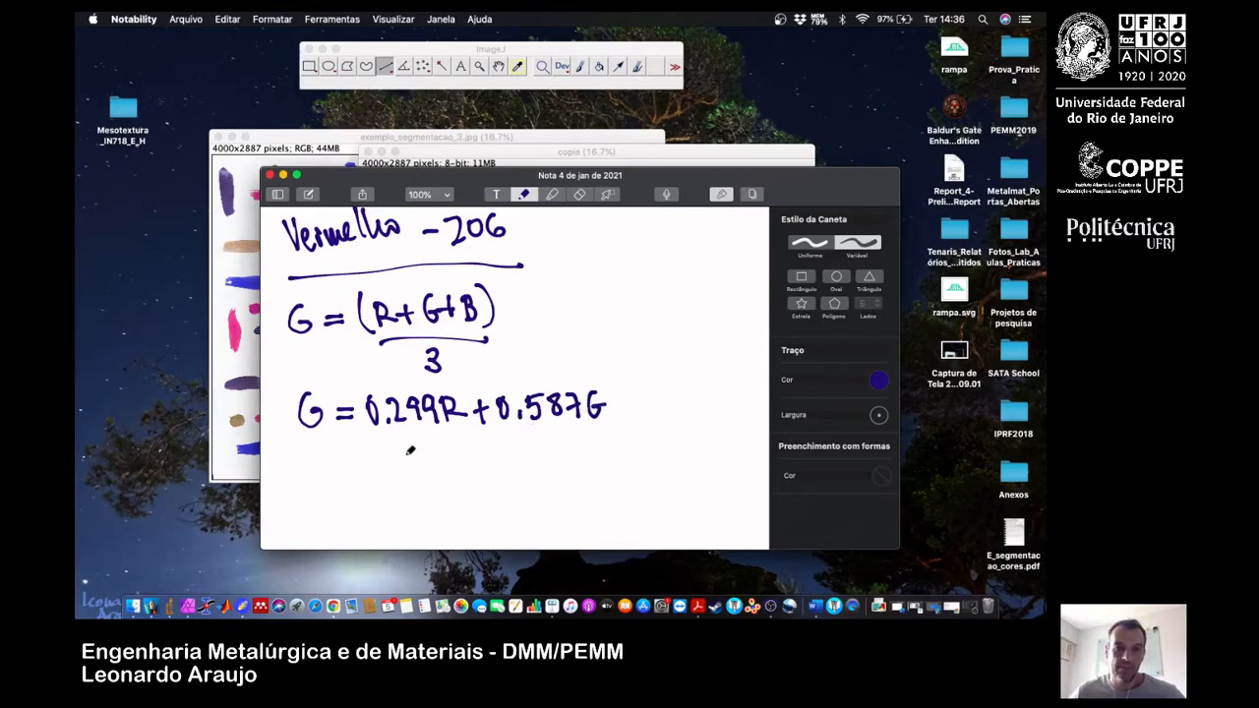
pyautogui.moveTo(405, 447)
pyautogui.mouseDown()
pyautogui.moveTo(404, 469)
pyautogui.moveTo(438, 450)
pyautogui.moveTo(474, 471)
pyautogui.moveTo(505, 458)
pyautogui.moveTo(501, 470)
pyautogui.moveTo(513, 468)
pyautogui.mouseUp()
pyautogui.click(457, 465)
pyautogui.moveTo(513, 439); pyautogui.dragTo(513, 468)
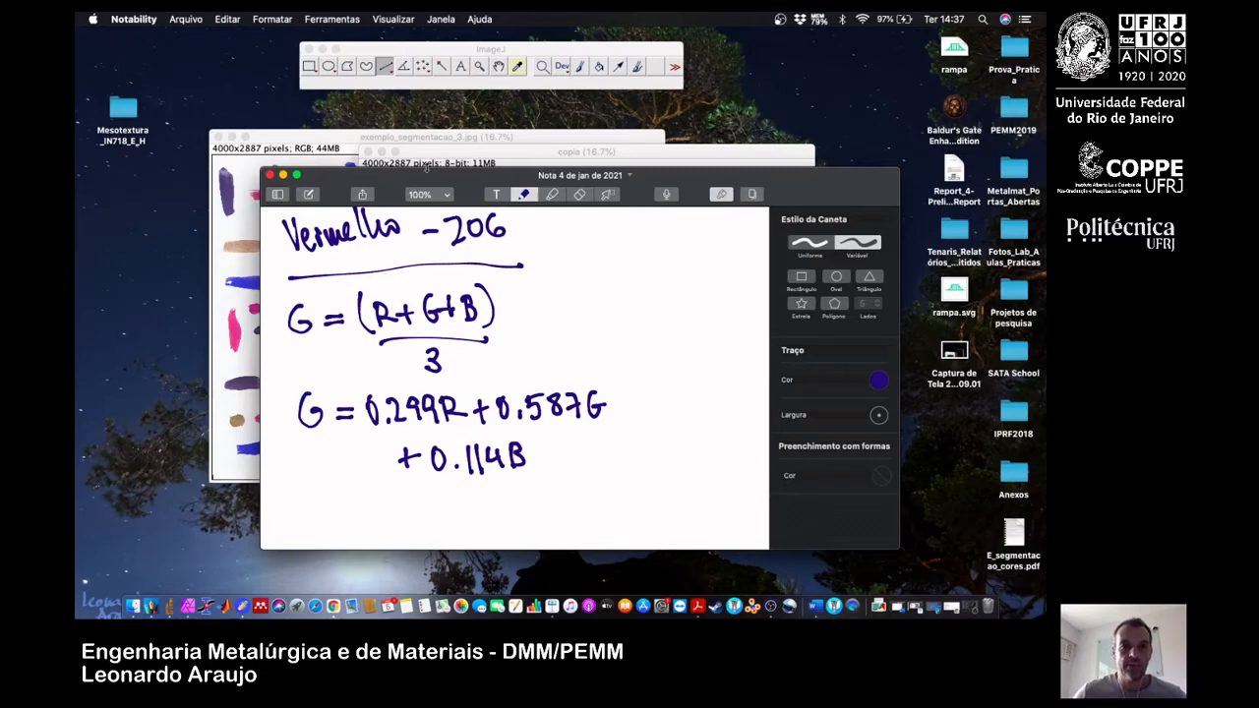
# Return to ImageJ, duplicate the coloured original as copia2, reduce its display to 16.7%, and move the copy beside the original.
pyautogui.click(430, 135)
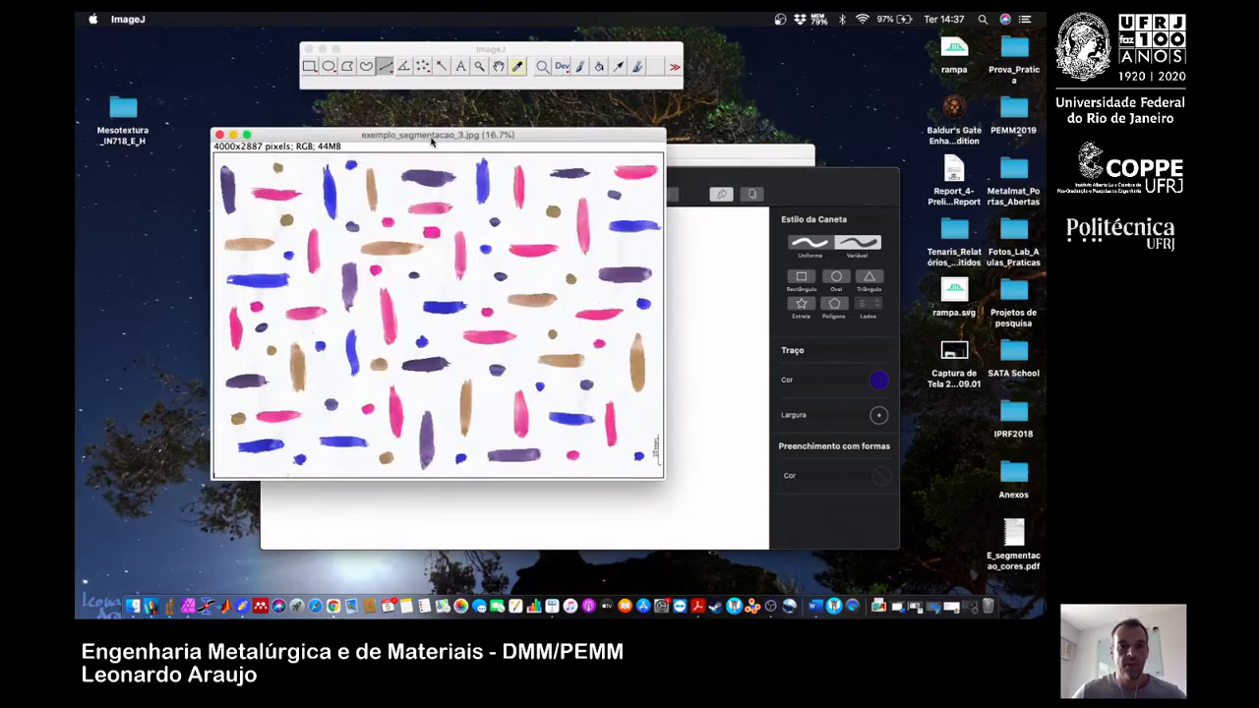
pyautogui.press('super+shift+d')
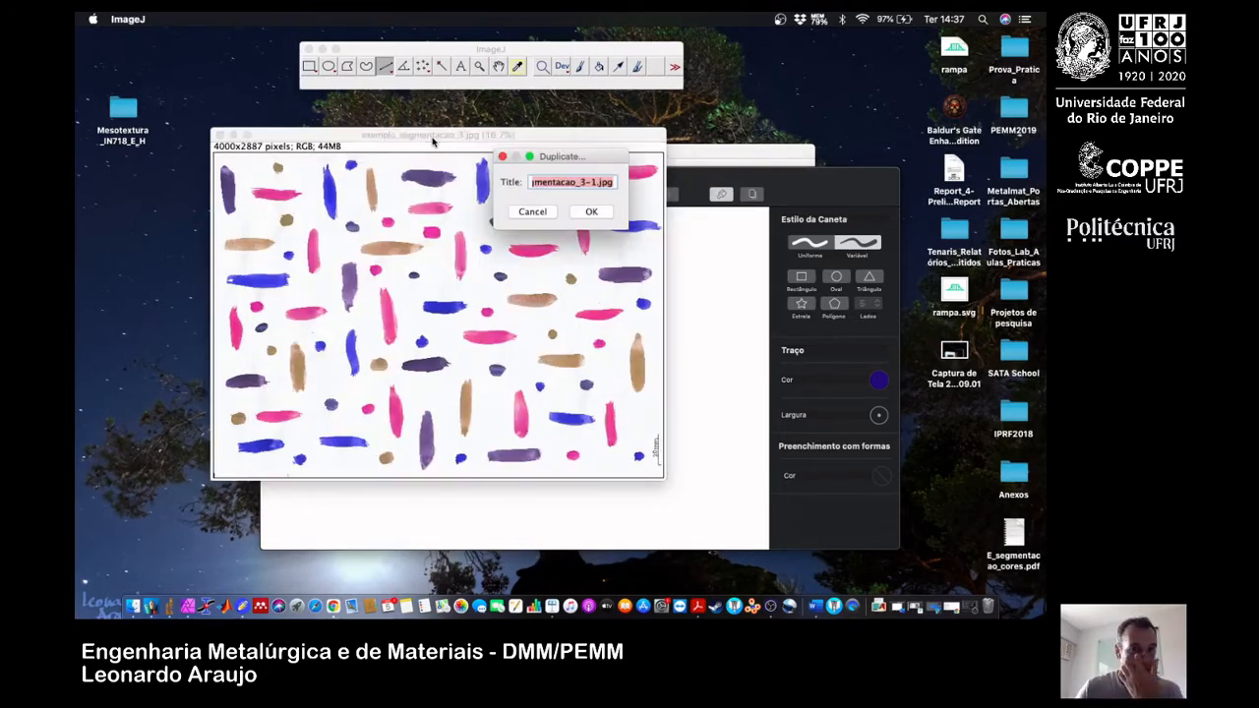
pyautogui.write('copia2')
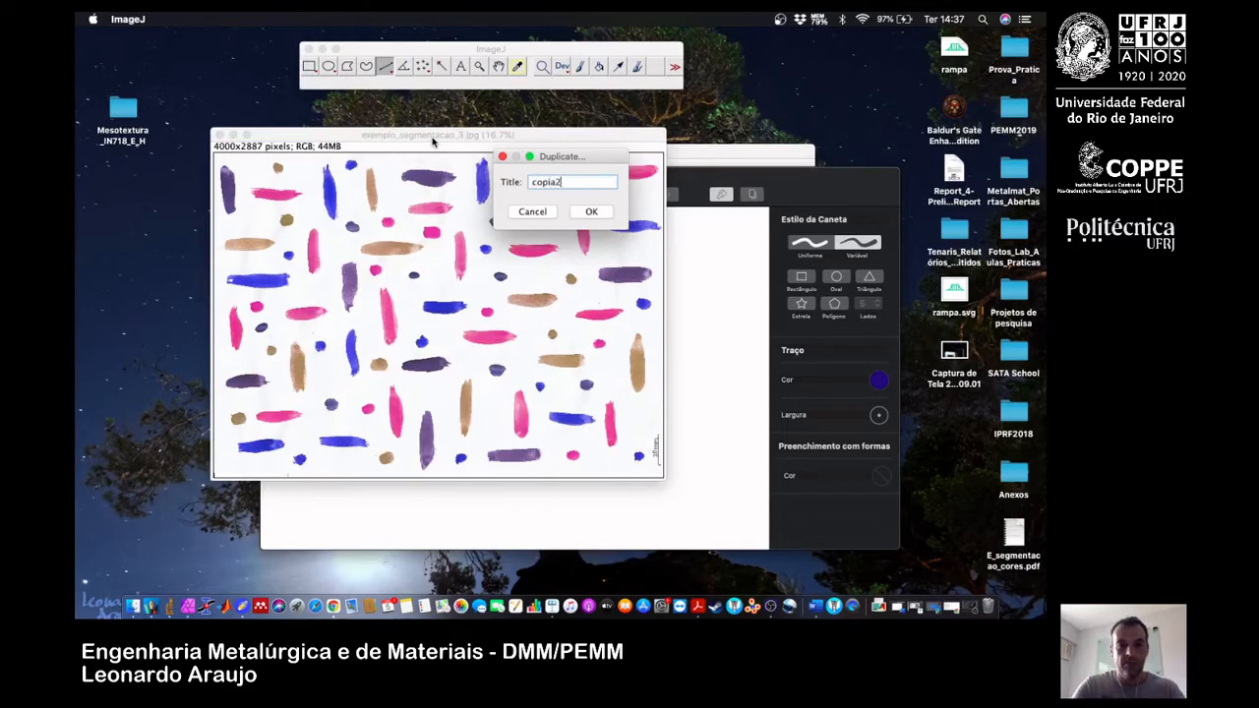
pyautogui.press('Return')
pyautogui.press('-')
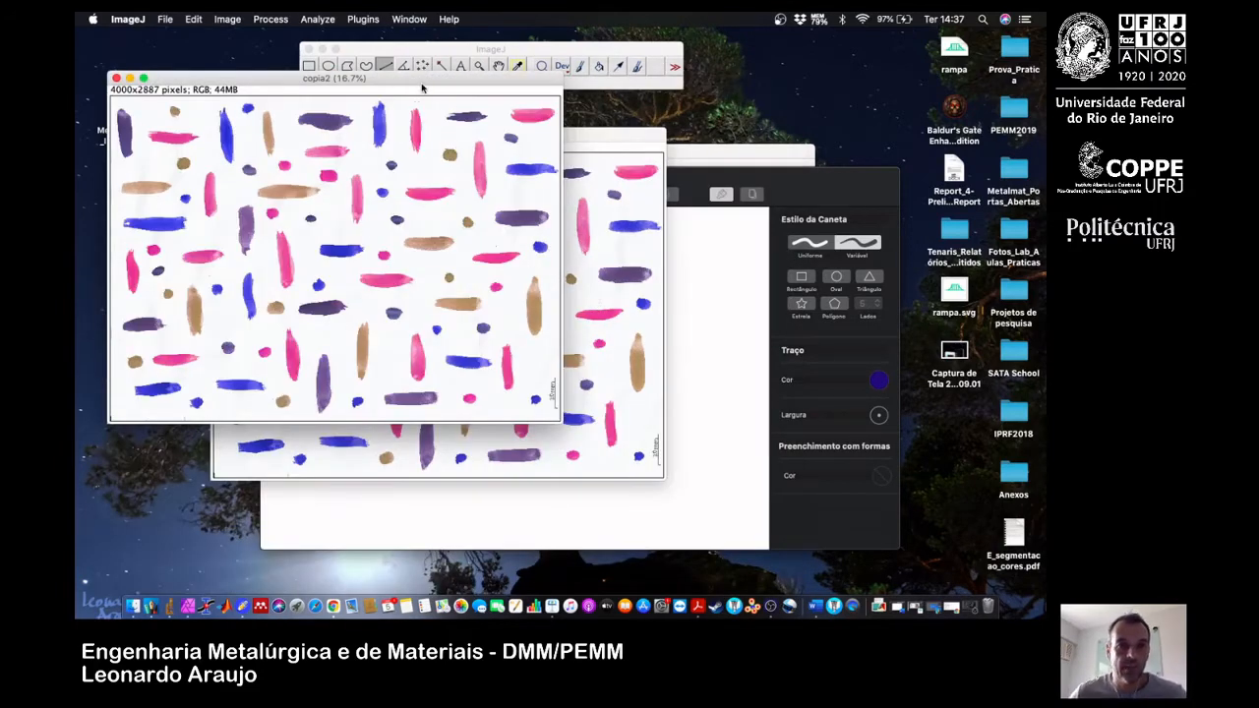
pyautogui.moveTo(424, 86); pyautogui.dragTo(728, 169)
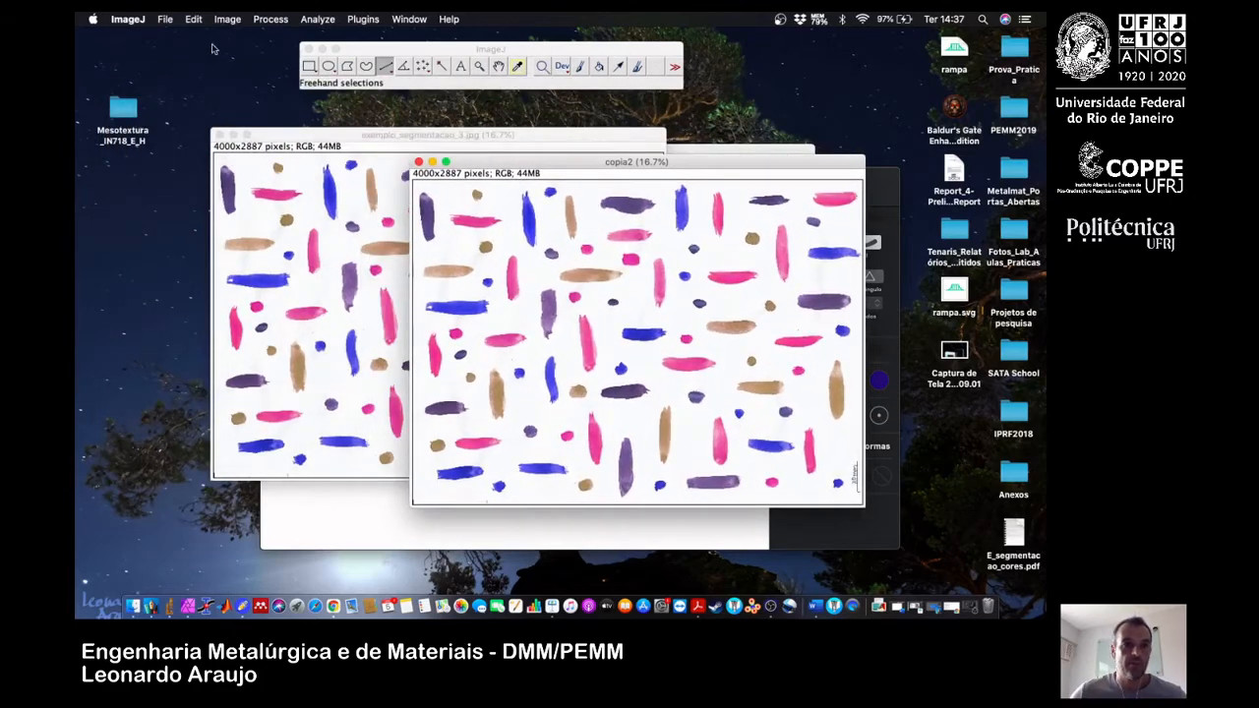
# Enable Weighted RGB conversions in the Conversion Options, and reopen the options to check the channel weights.
pyautogui.click(194, 18)
pyautogui.moveTo(261, 214)
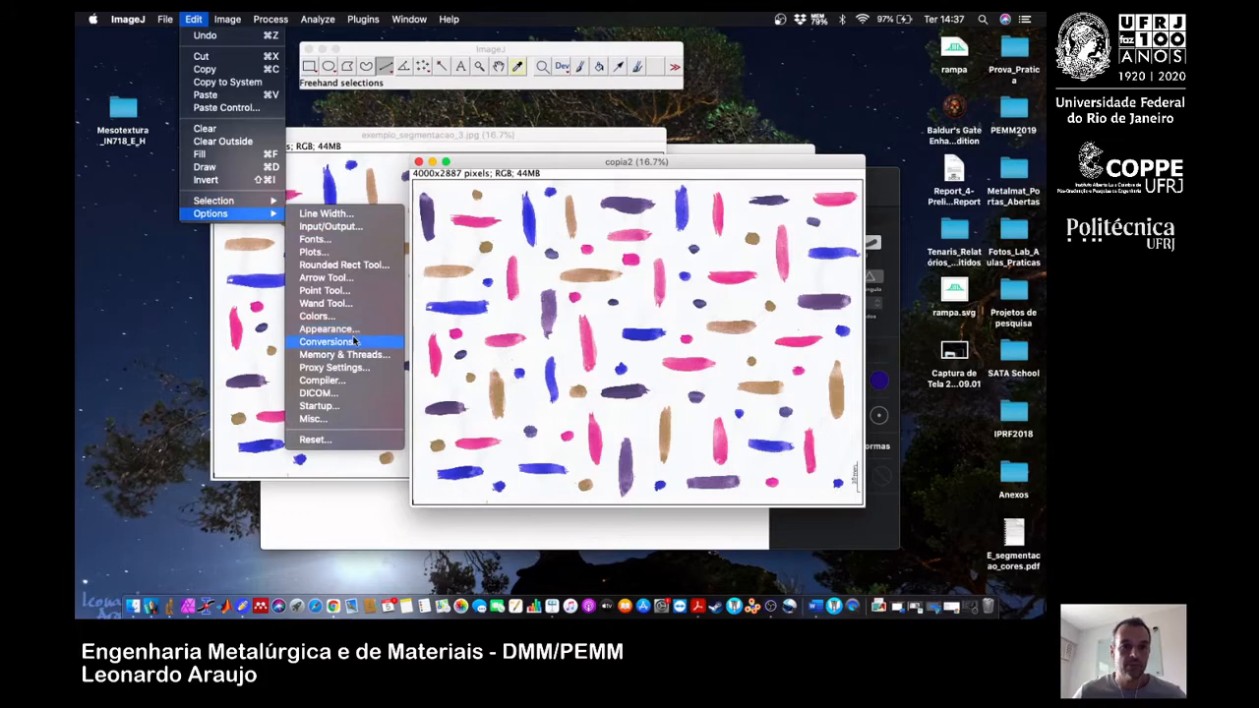
pyautogui.click(358, 342)
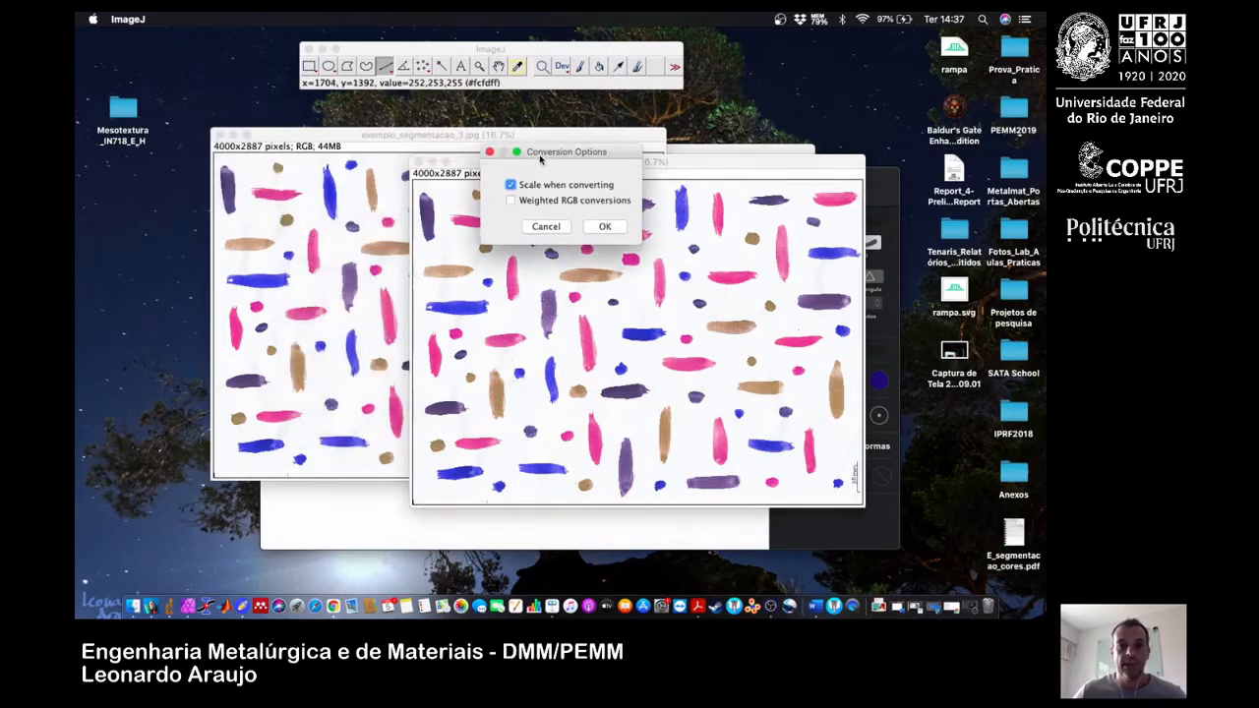
pyautogui.moveTo(544, 154); pyautogui.dragTo(569, 159)
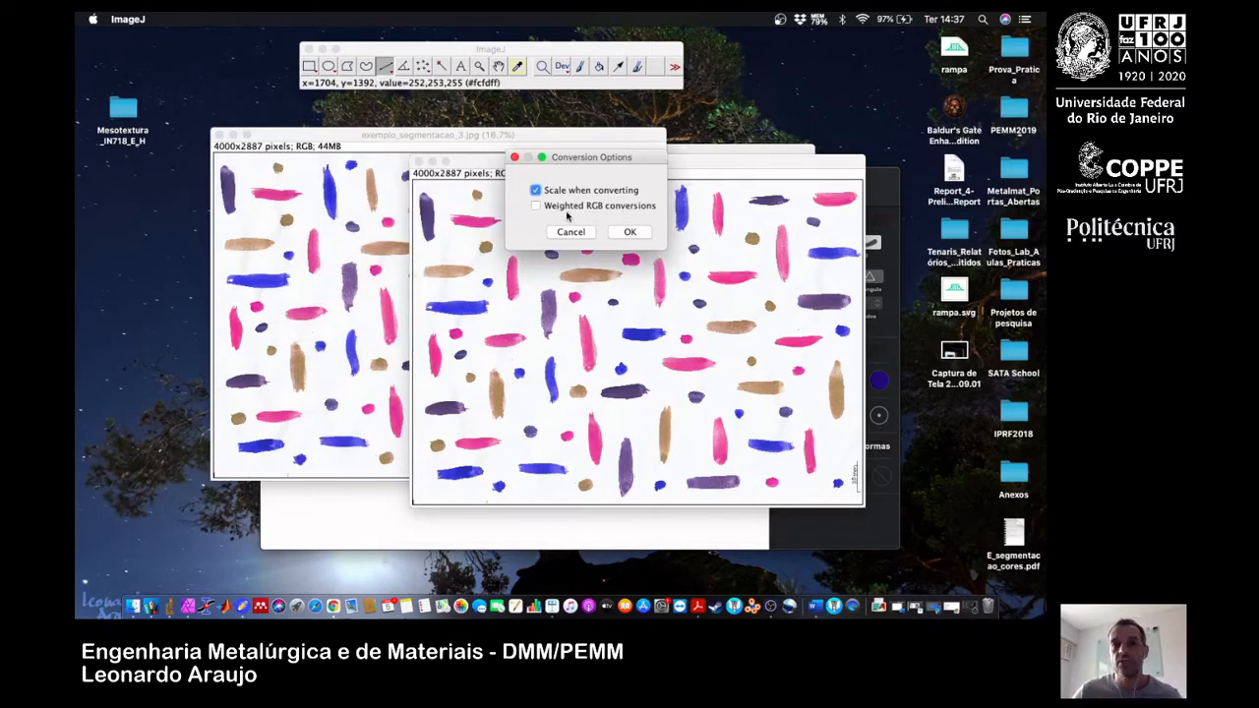
pyautogui.click(535, 205)
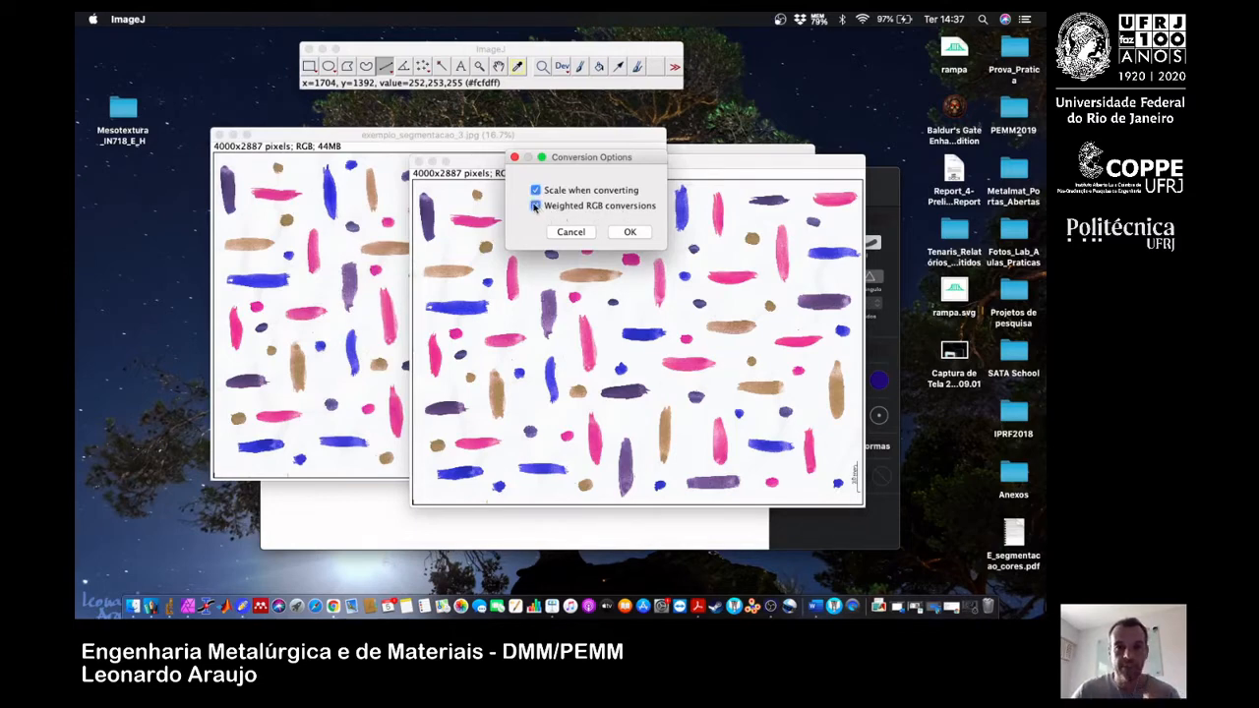
pyautogui.click(629, 232)
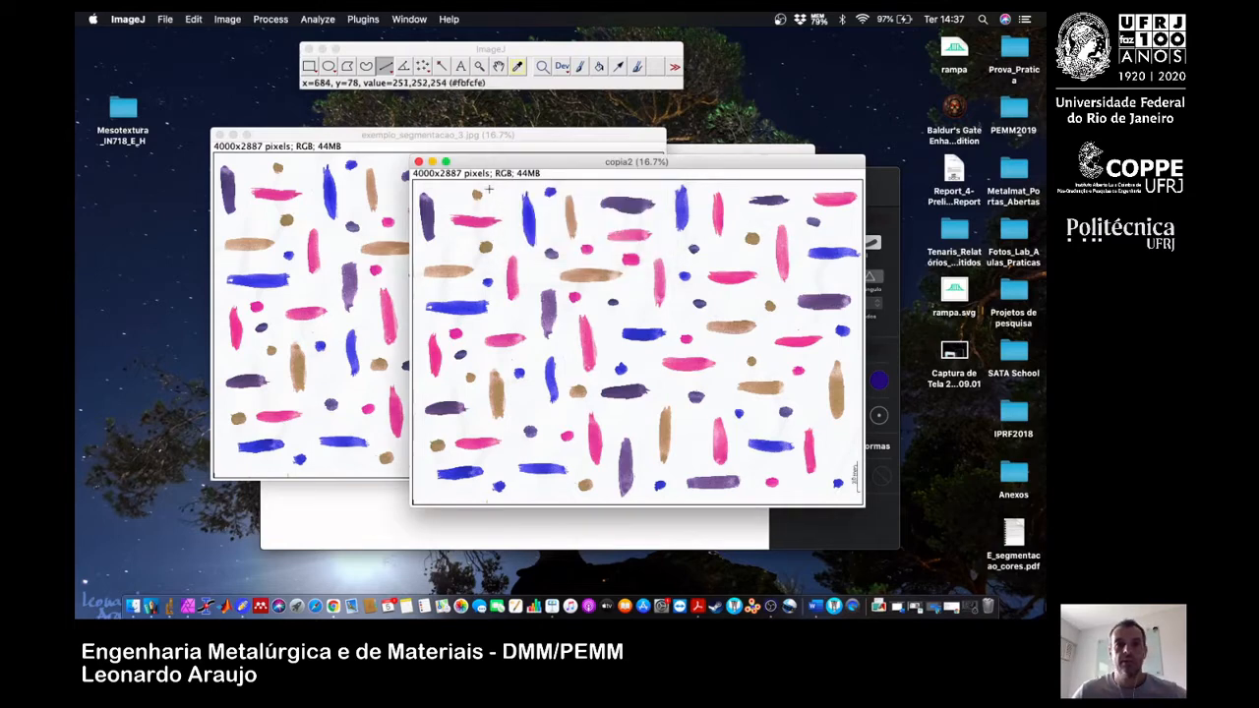
pyautogui.click(194, 19)
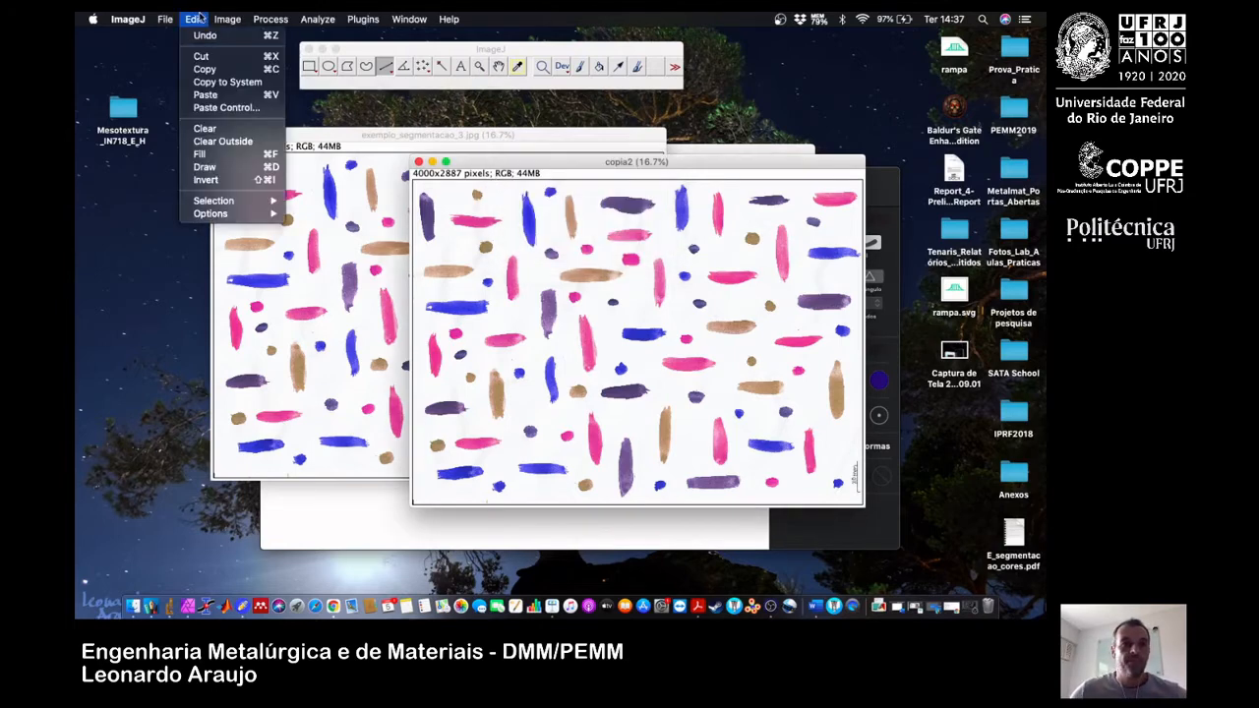
pyautogui.moveTo(227, 18)
pyautogui.moveTo(225, 91)
pyautogui.moveTo(253, 213)
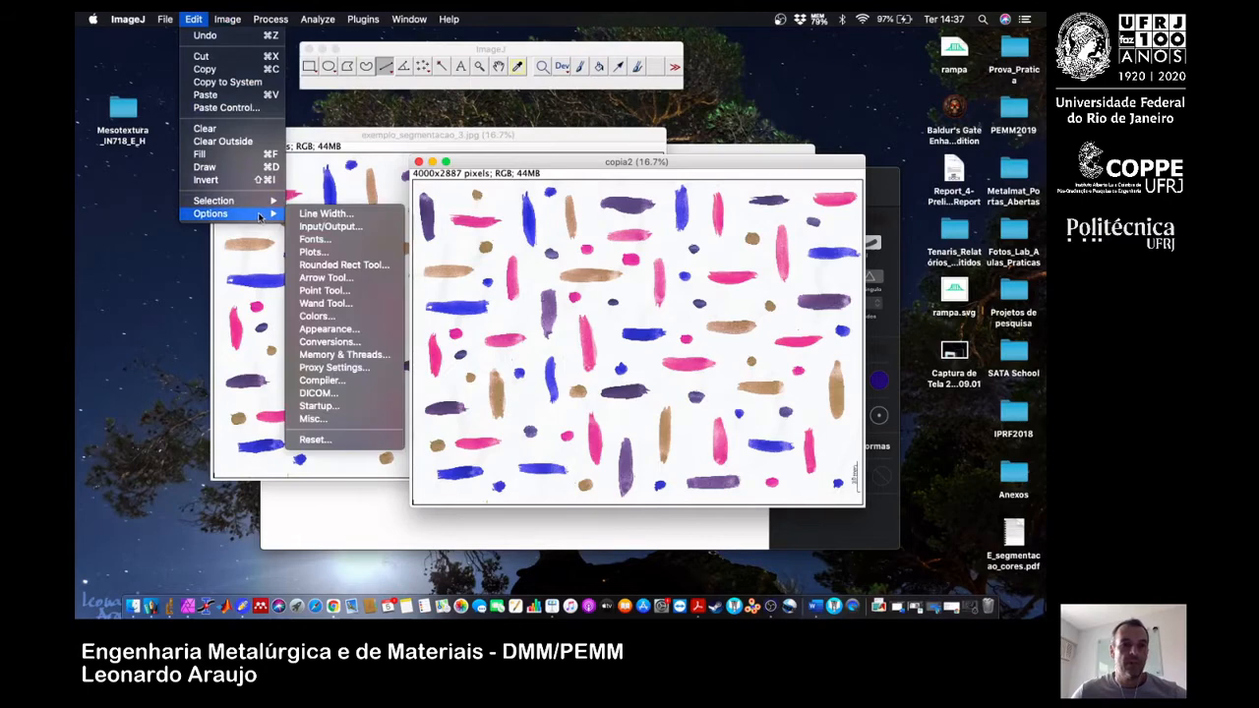
pyautogui.click(366, 343)
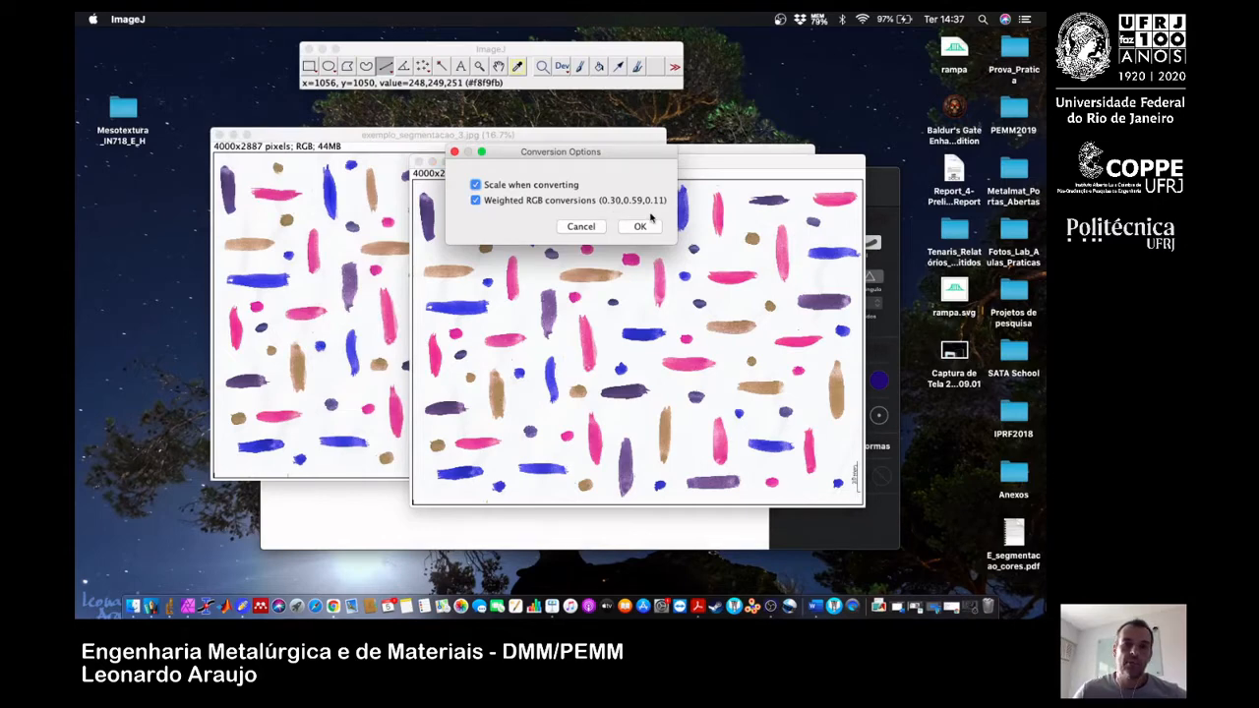
pyautogui.click(639, 226)
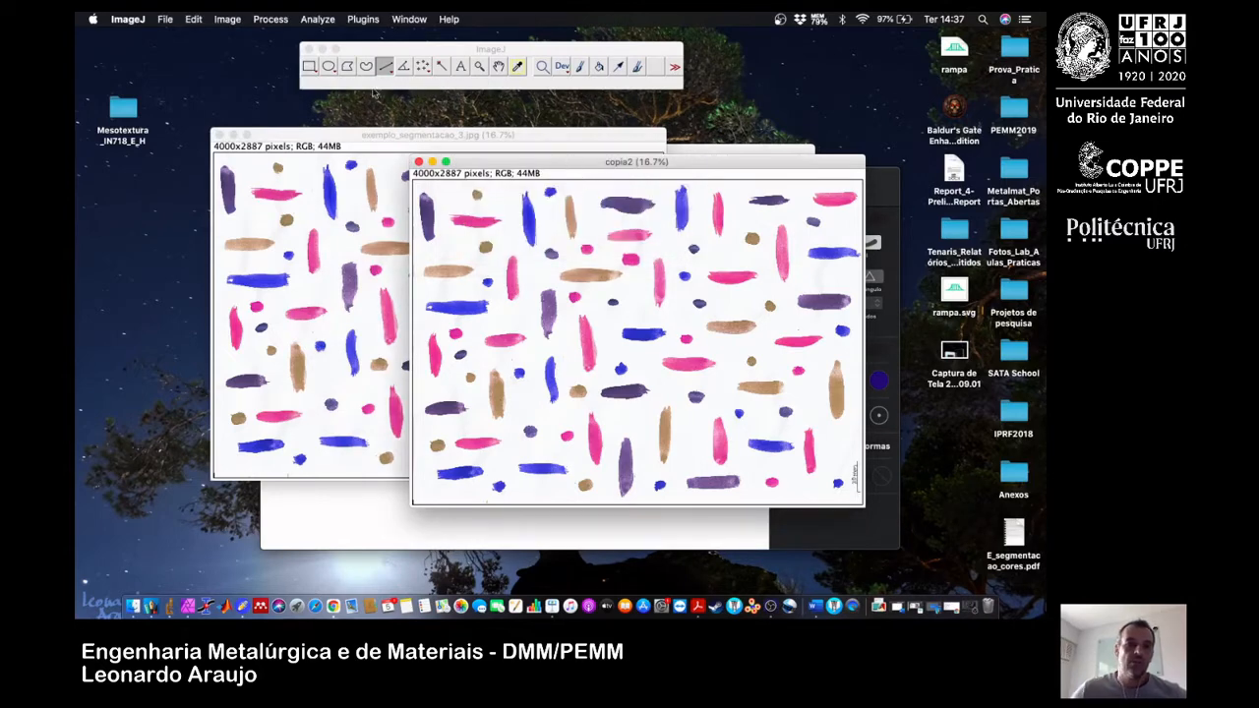
# Convert copia2 to 8-bit using the weighted RGB conversion.
pyautogui.click(227, 19)
pyautogui.moveTo(295, 35)
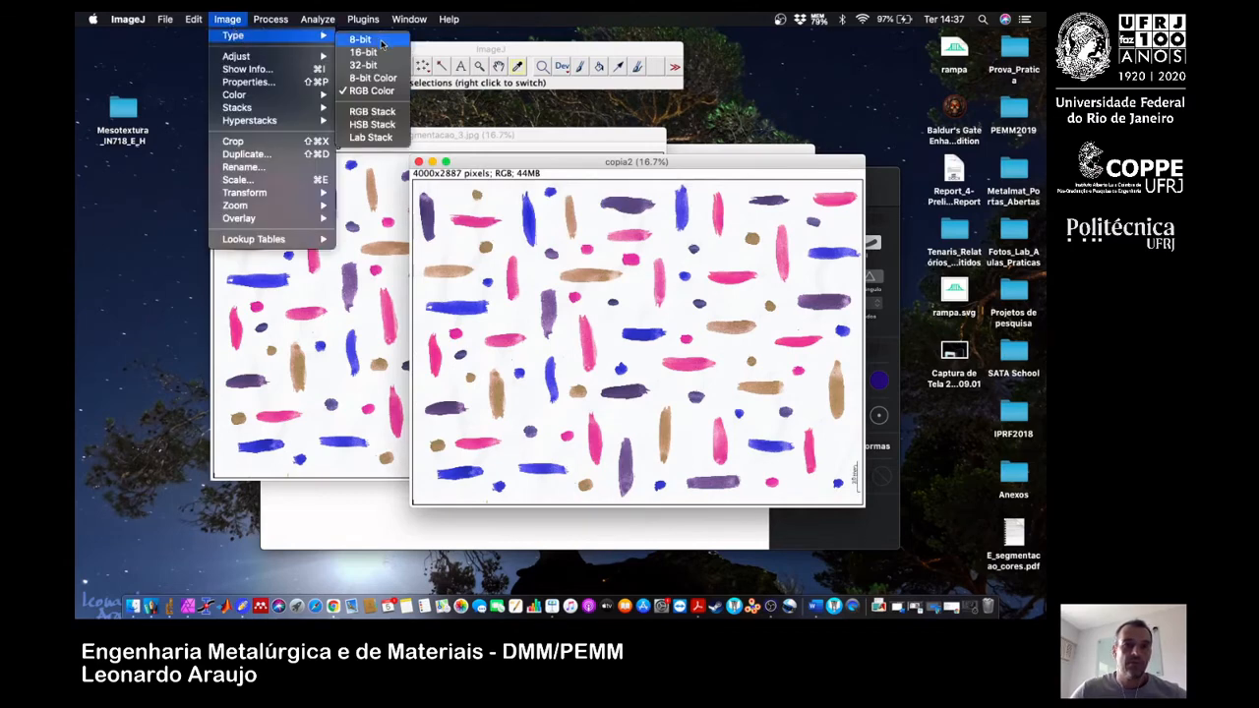
pyautogui.click(381, 43)
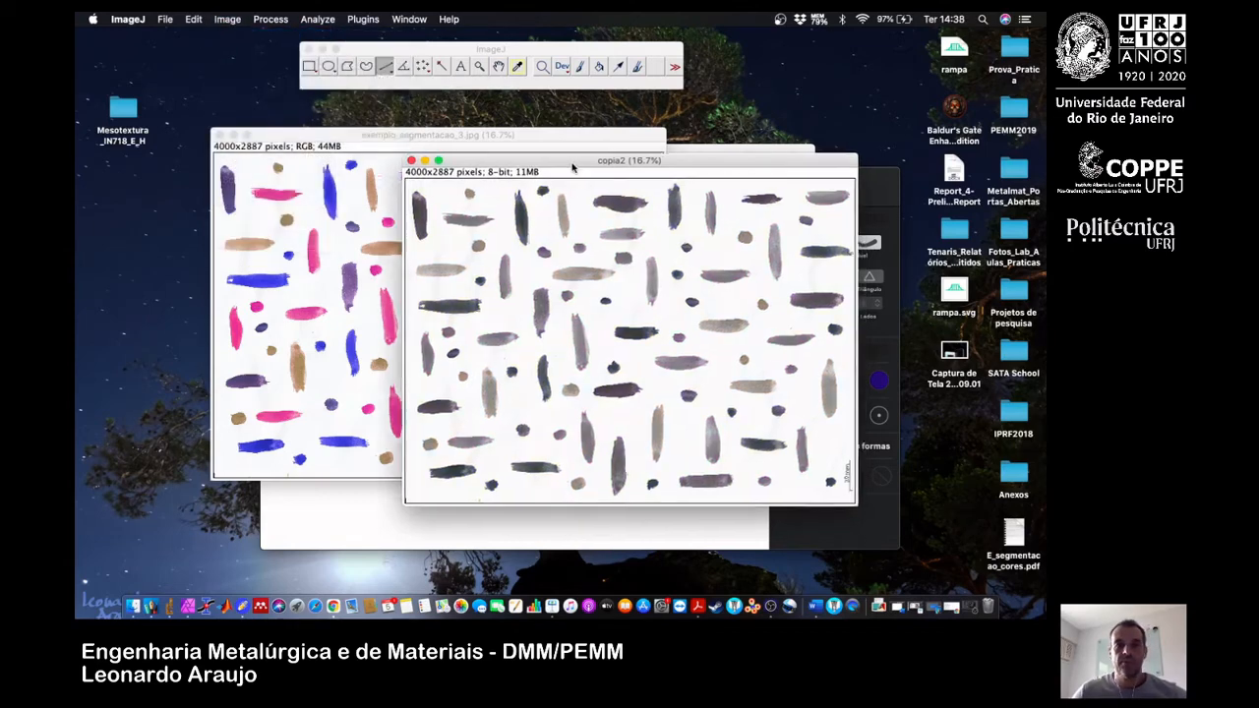
# Arrange the two 8-bit copies, copia2 and copia, side by side to compare the weighted and unweighted conversions.
pyautogui.moveTo(572, 167); pyautogui.dragTo(443, 197)
pyautogui.click(652, 158)
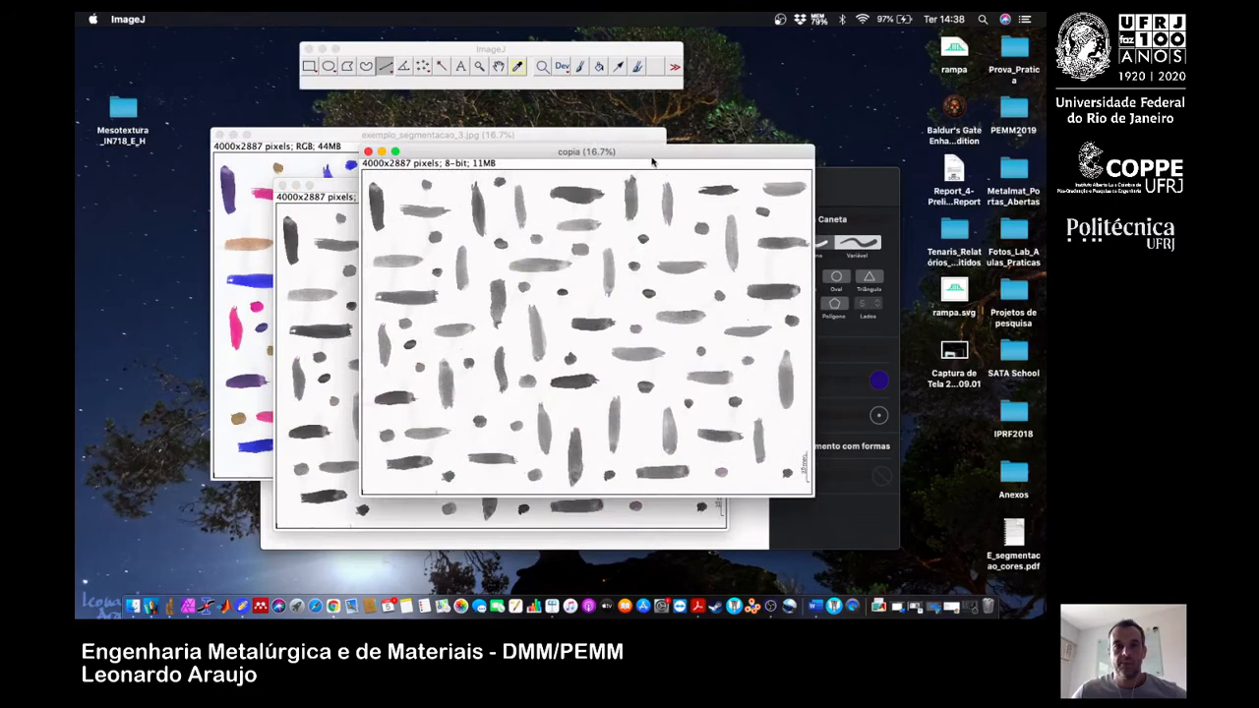
pyautogui.moveTo(677, 154); pyautogui.dragTo(788, 192)
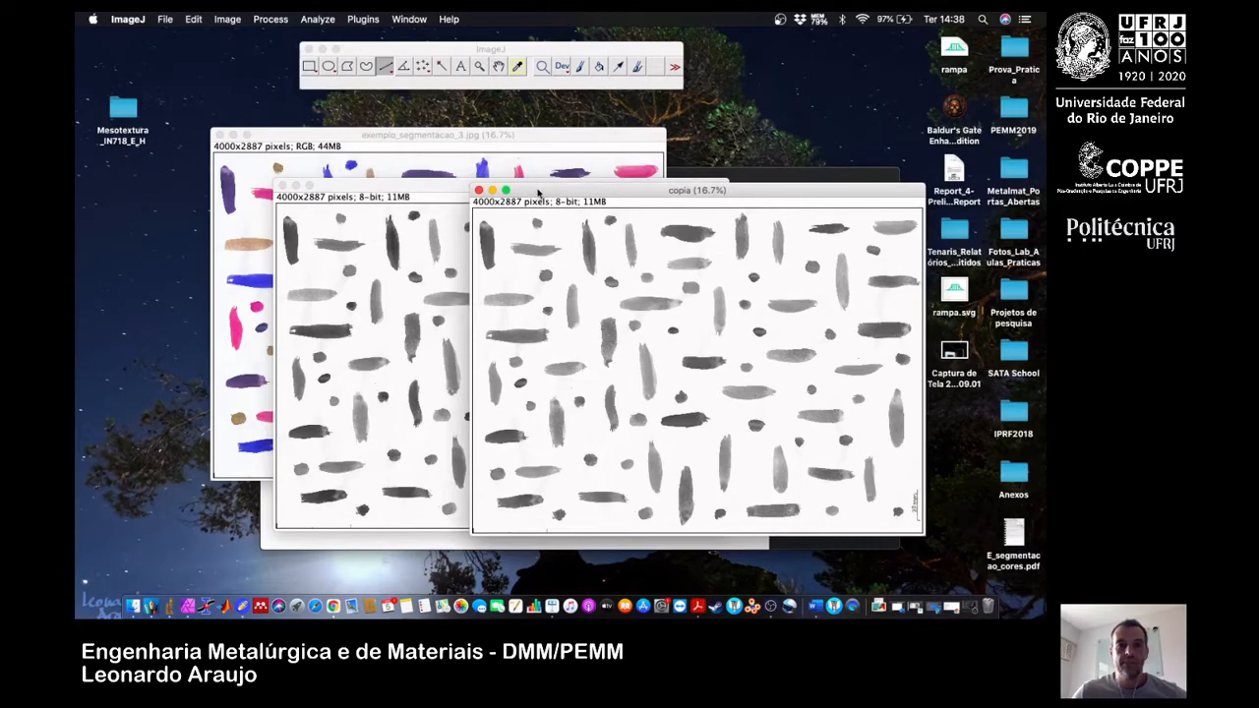
pyautogui.moveTo(538, 193); pyautogui.dragTo(574, 193)
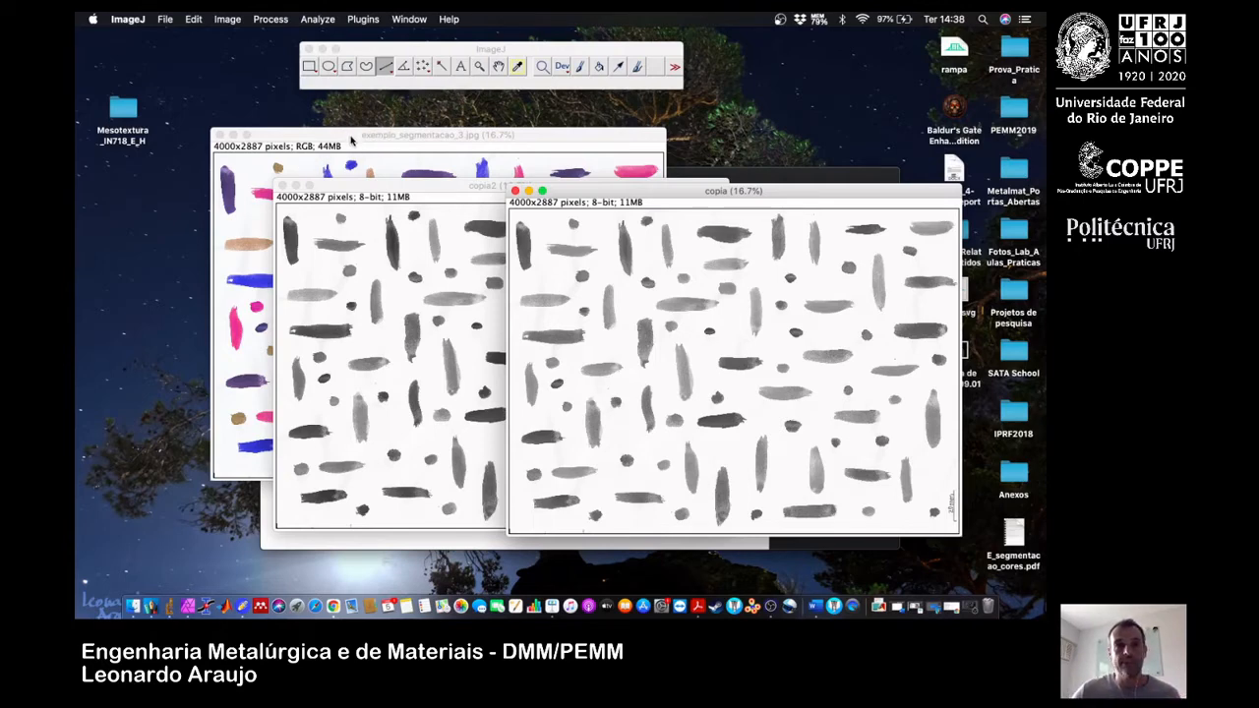
# Bring the coloured original exemplo_segmentacao_3.jpg to the front and split it into its red, green and blue channels.
pyautogui.click(351, 140)
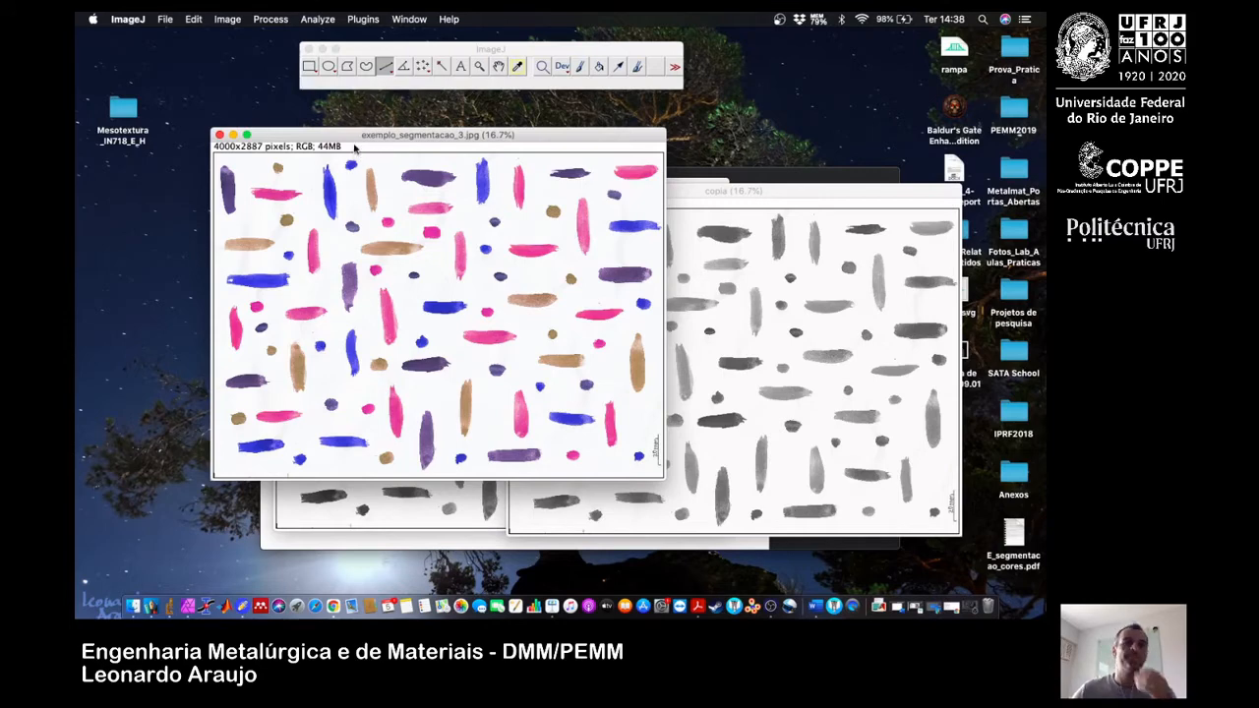
pyautogui.moveTo(351, 139); pyautogui.dragTo(323, 149)
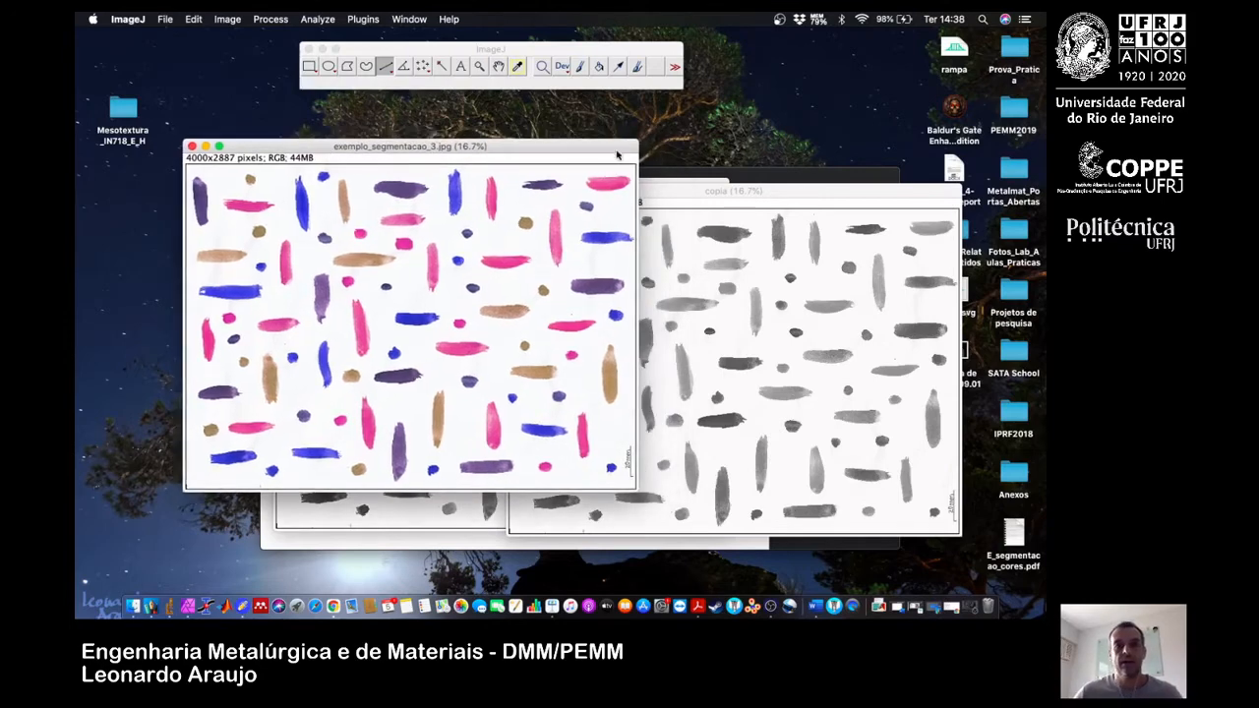
pyautogui.click(229, 20)
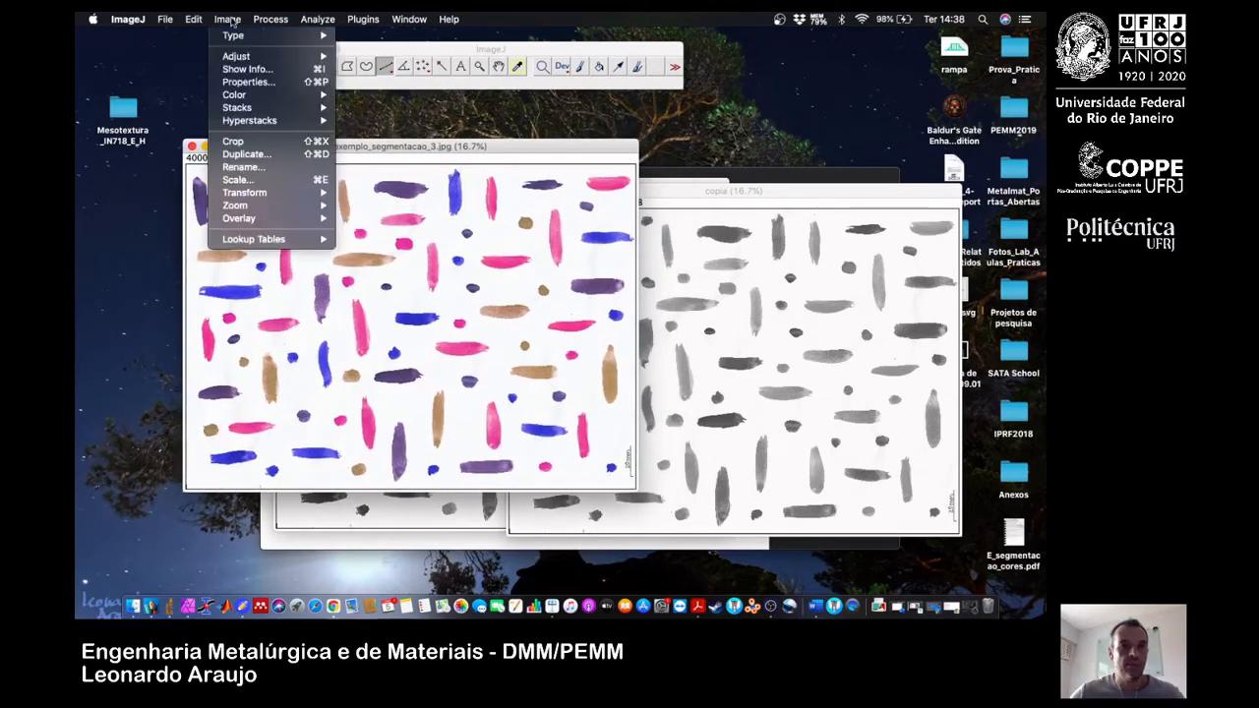
pyautogui.moveTo(276, 99)
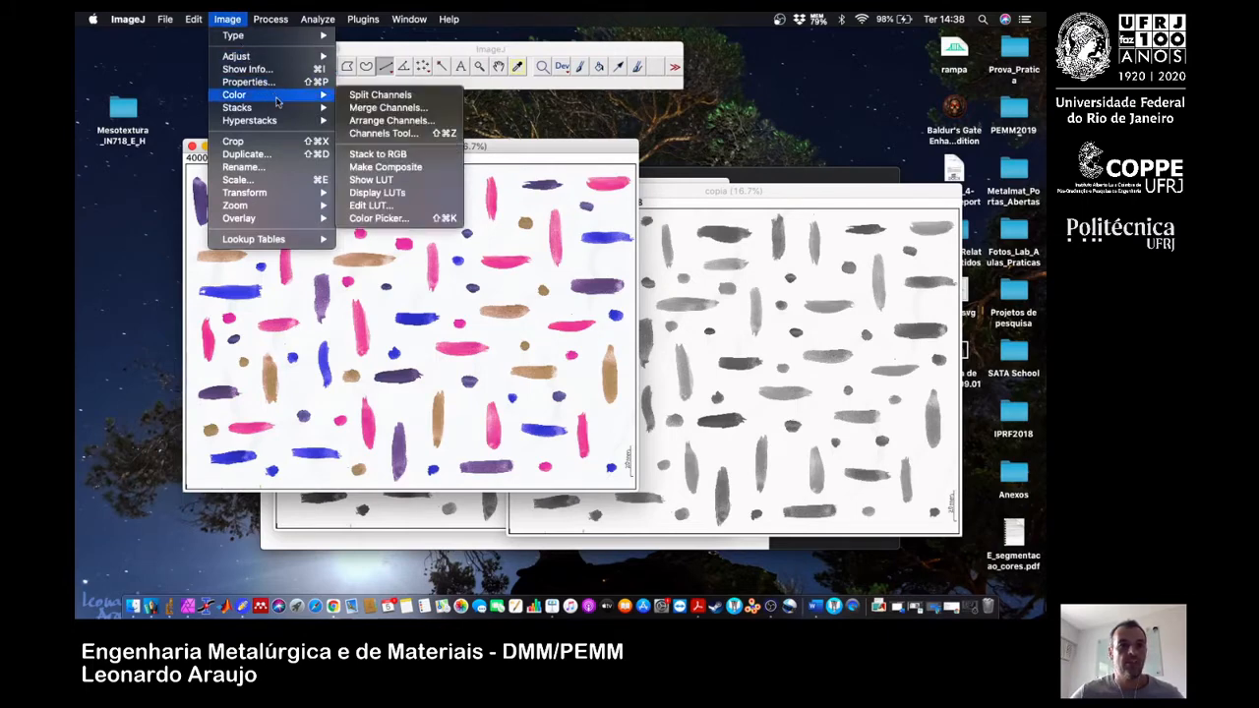
pyautogui.click(418, 97)
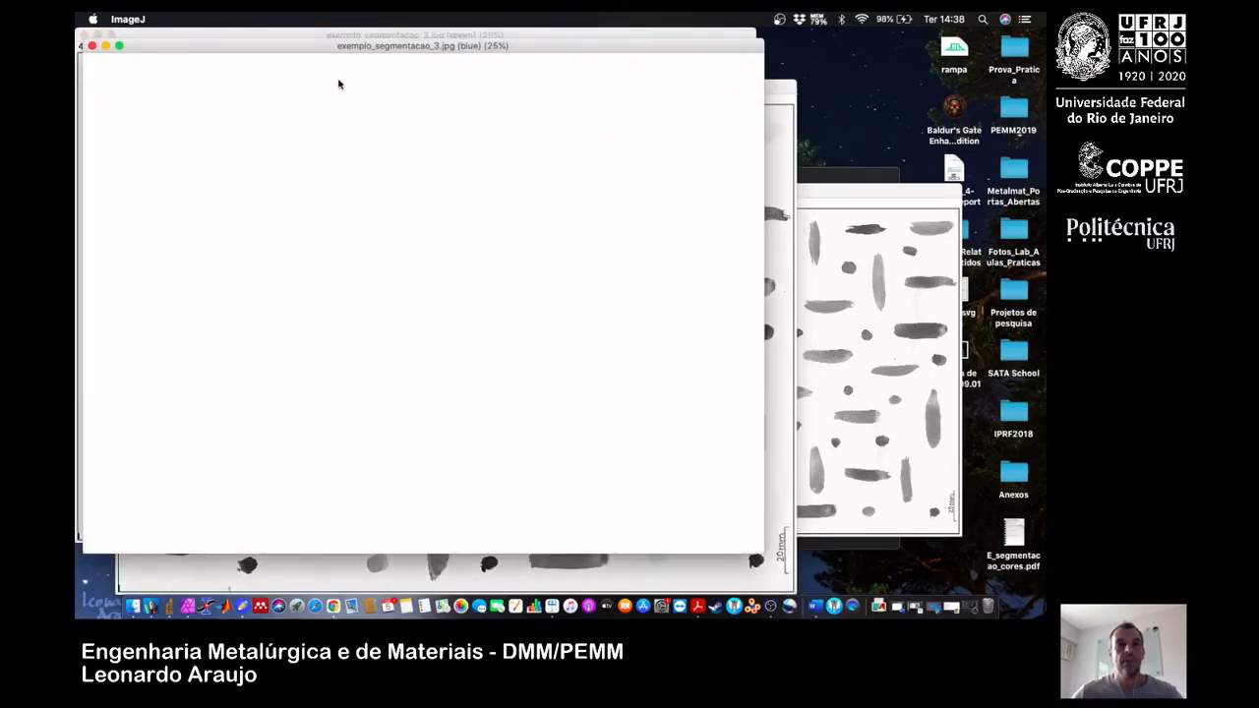
# Reduce the blue, green and red channel images to 16.7% display and move the blue and green ones apart.
pyautogui.moveTo(304, 49); pyautogui.dragTo(446, 73)
pyautogui.press('-')
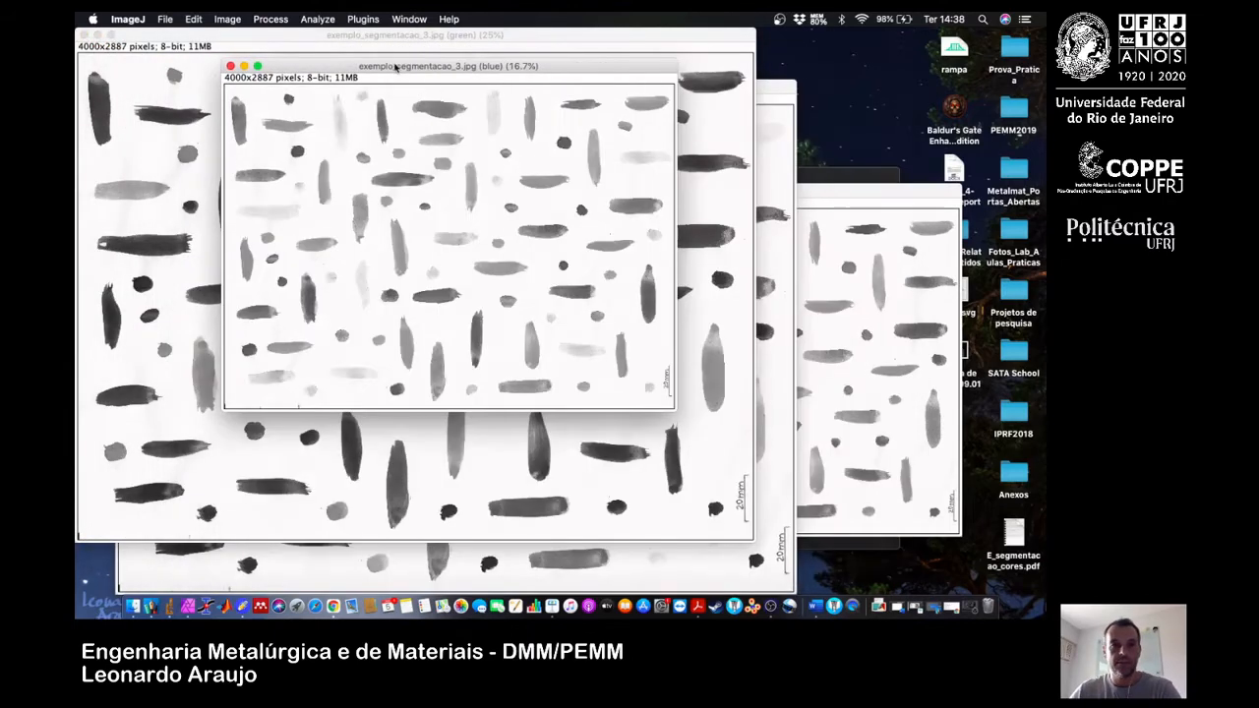
pyautogui.click(340, 44)
pyautogui.press('-')
pyautogui.moveTo(338, 41); pyautogui.dragTo(523, 81)
pyautogui.click(207, 92)
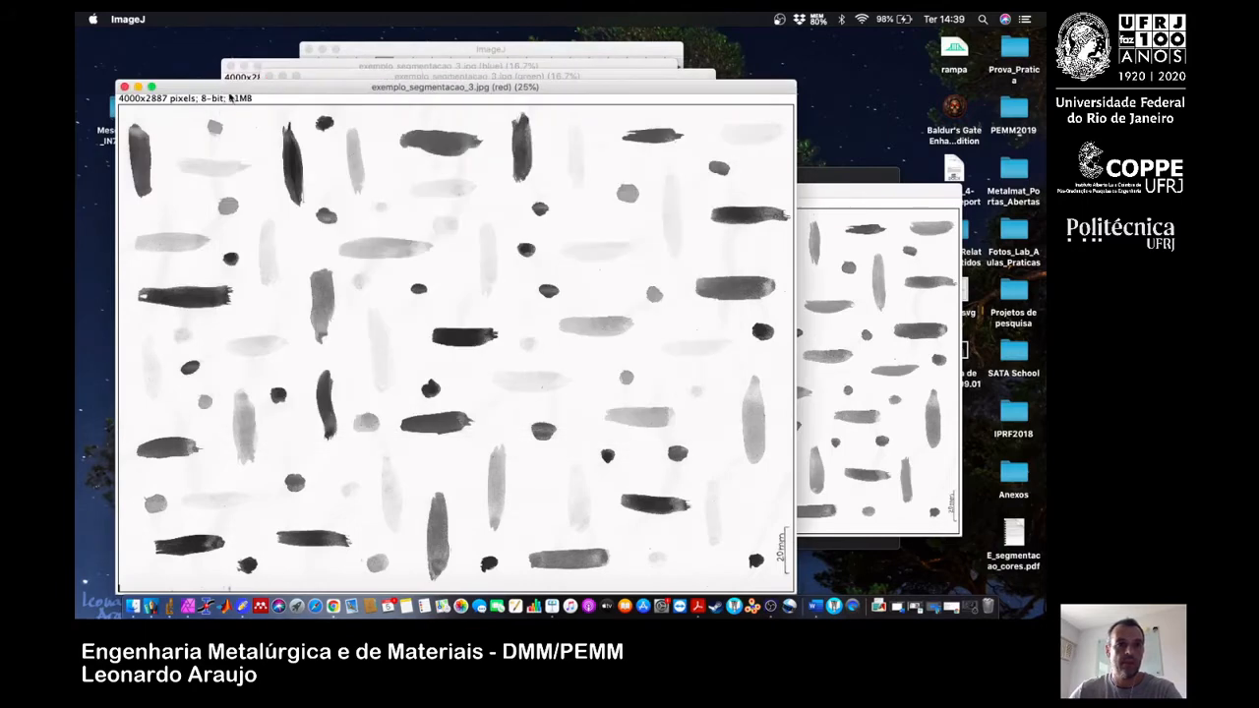
pyautogui.press('-')
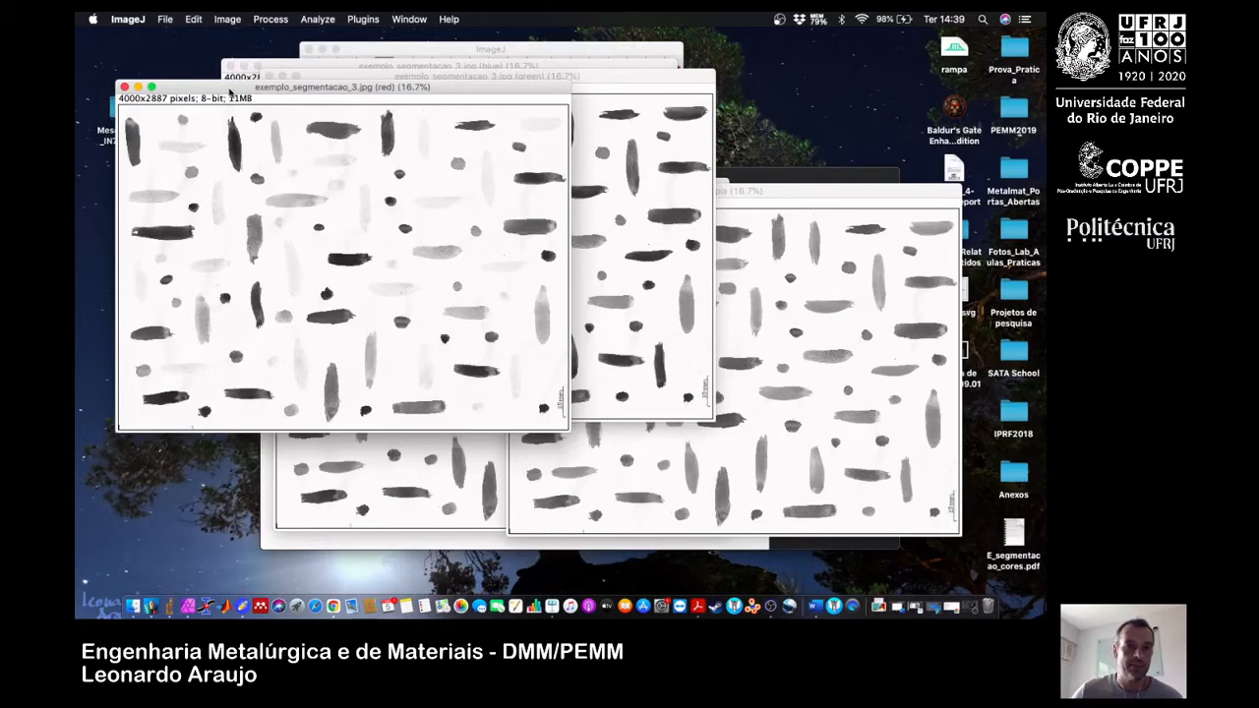
# Rearrange the red, green and blue channel windows to compare how each channel renders the strokes.
pyautogui.moveTo(252, 96); pyautogui.dragTo(283, 101)
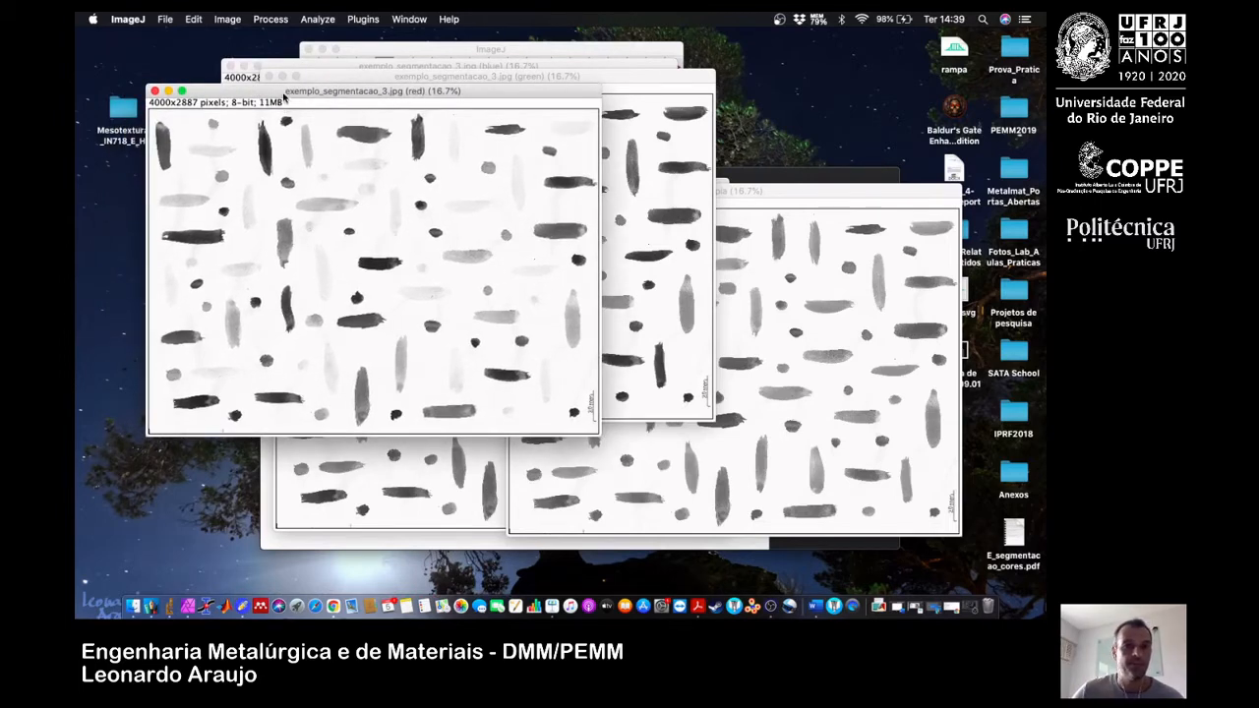
pyautogui.moveTo(284, 94); pyautogui.dragTo(357, 143)
pyautogui.click(345, 81)
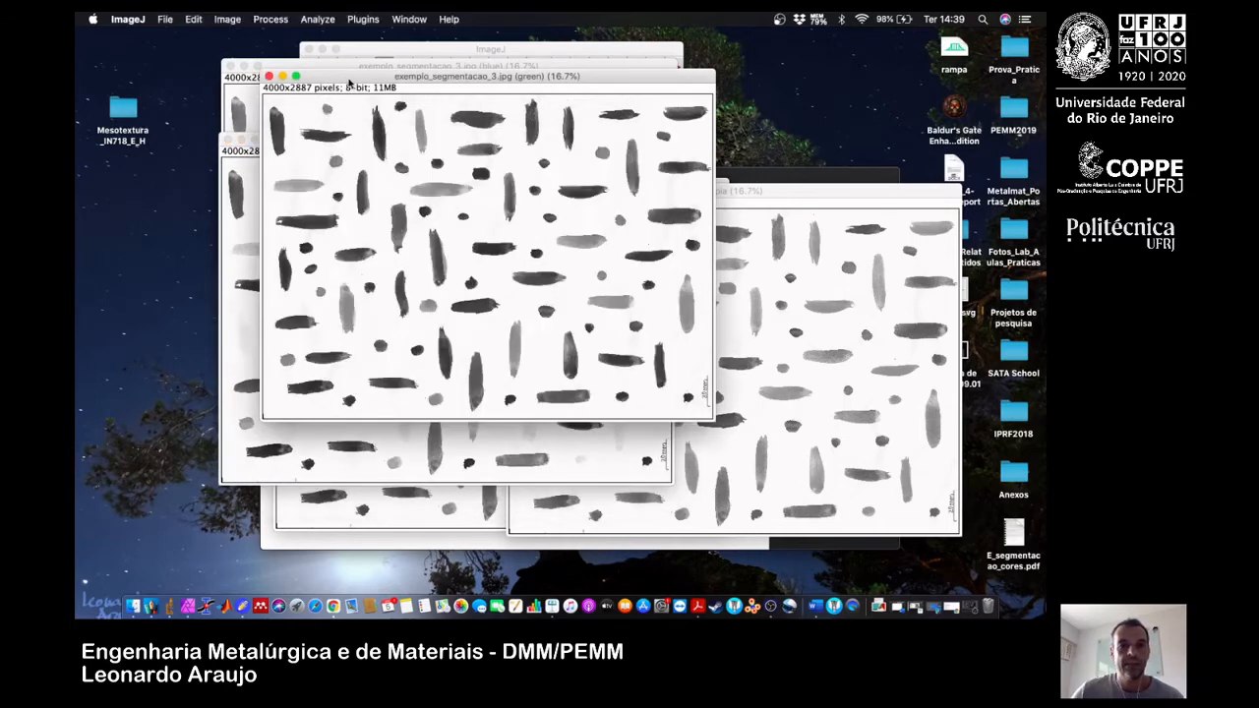
pyautogui.moveTo(345, 80); pyautogui.dragTo(353, 122)
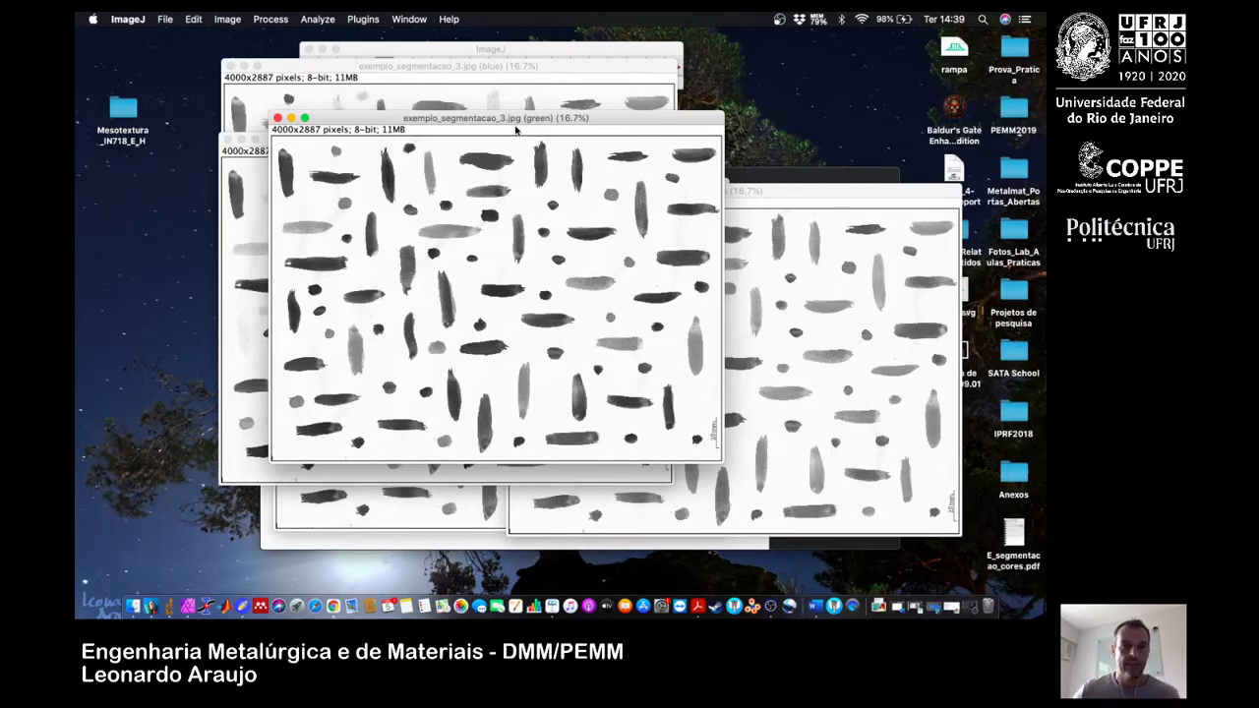
pyautogui.moveTo(375, 77); pyautogui.dragTo(370, 213)
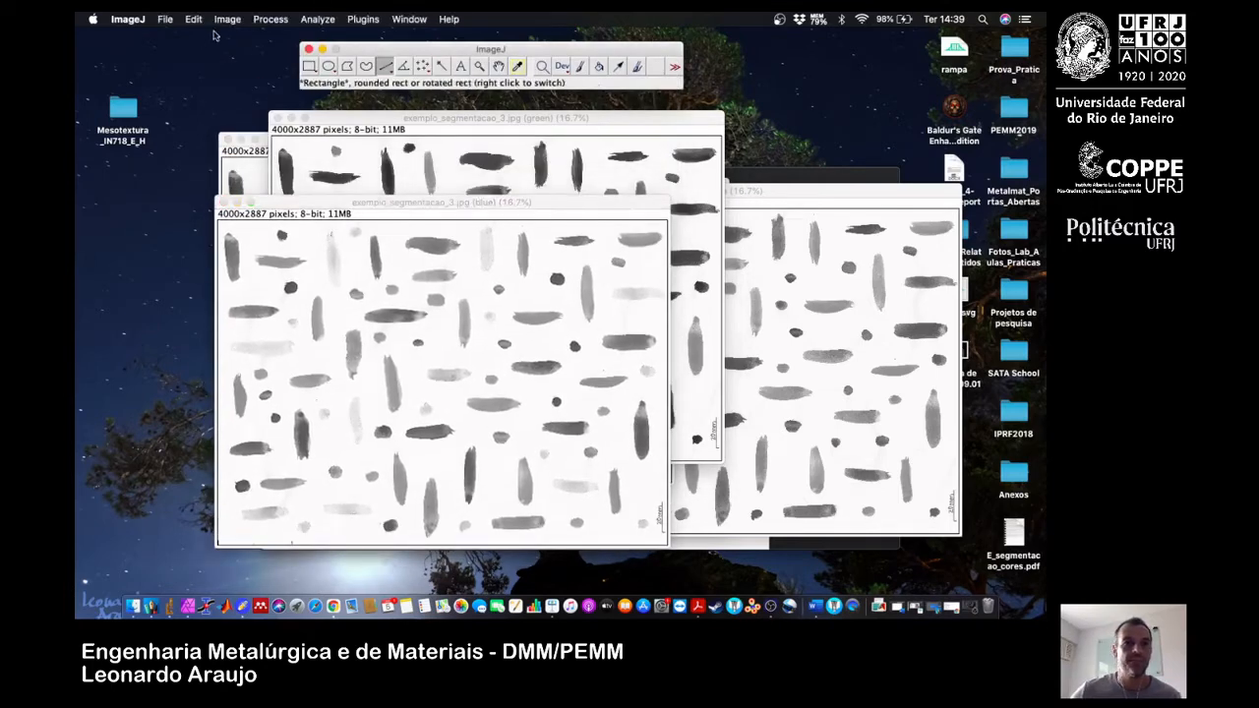
# Reopen the coloured original exemplo_segmentacao_3.jpg from the recent files, reduce its display to 16.7%, and place it over the channel images.
pyautogui.click(167, 20)
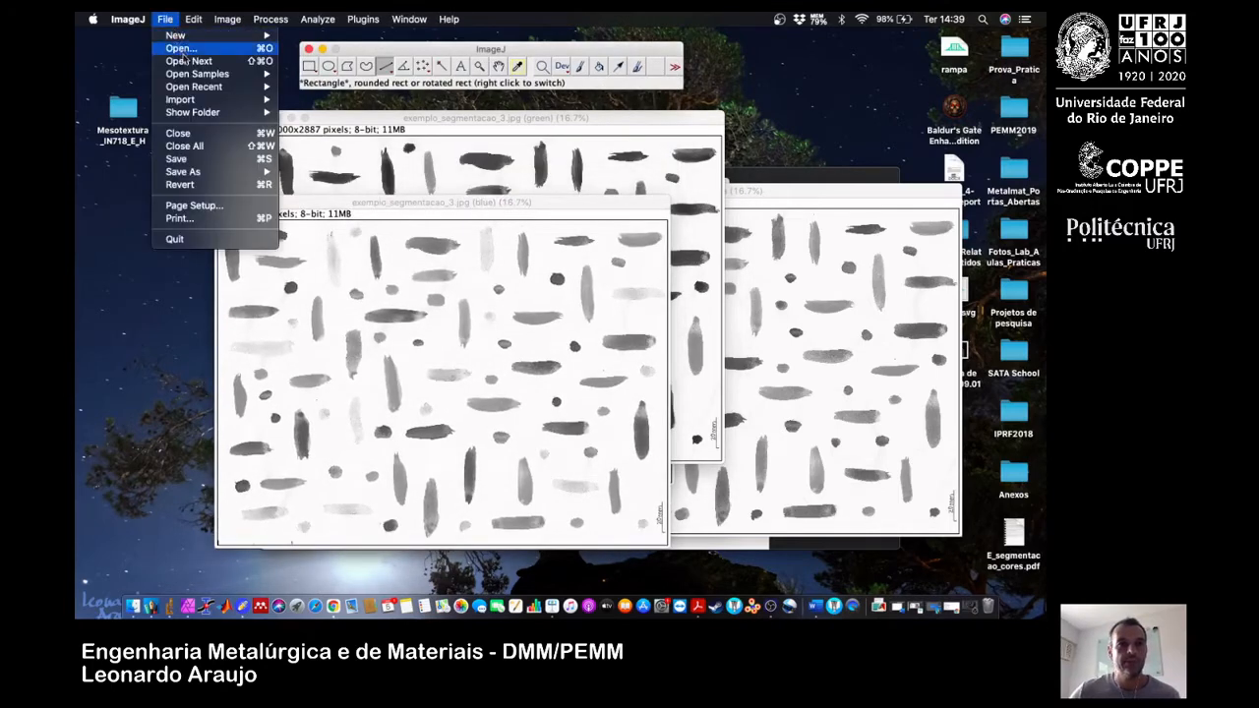
pyautogui.moveTo(249, 94)
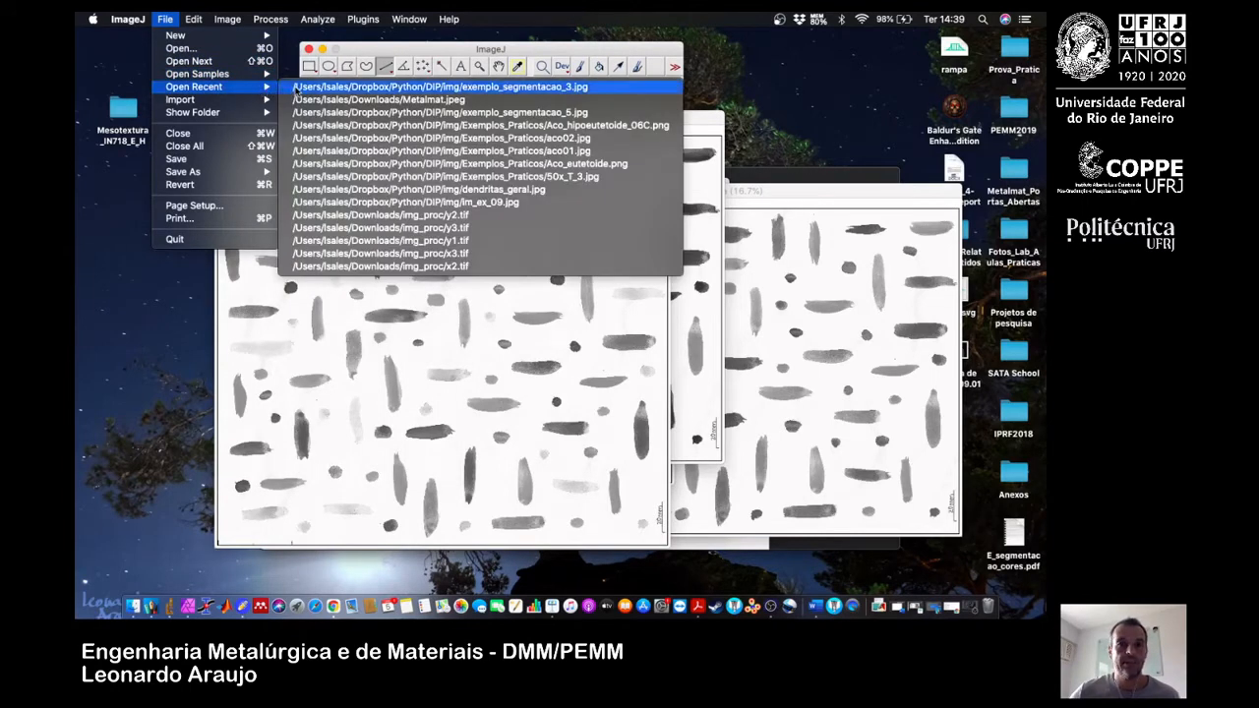
pyautogui.click(295, 89)
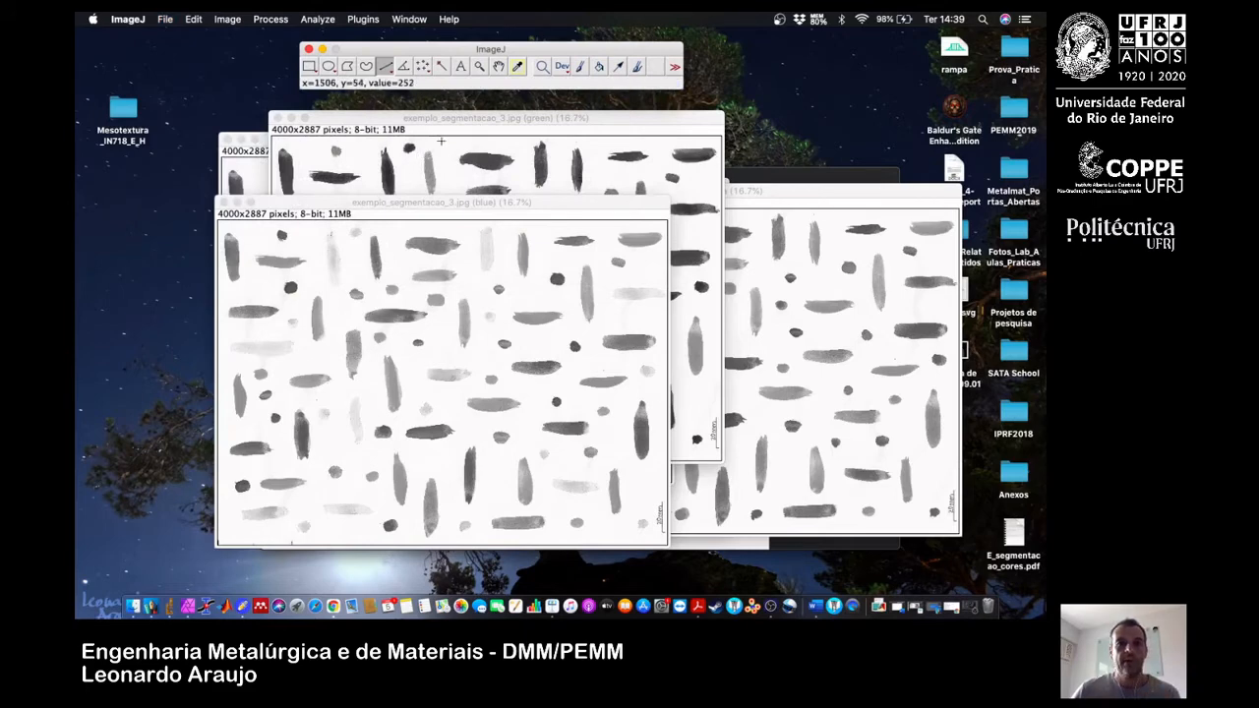
pyautogui.moveTo(362, 61); pyautogui.dragTo(454, 83)
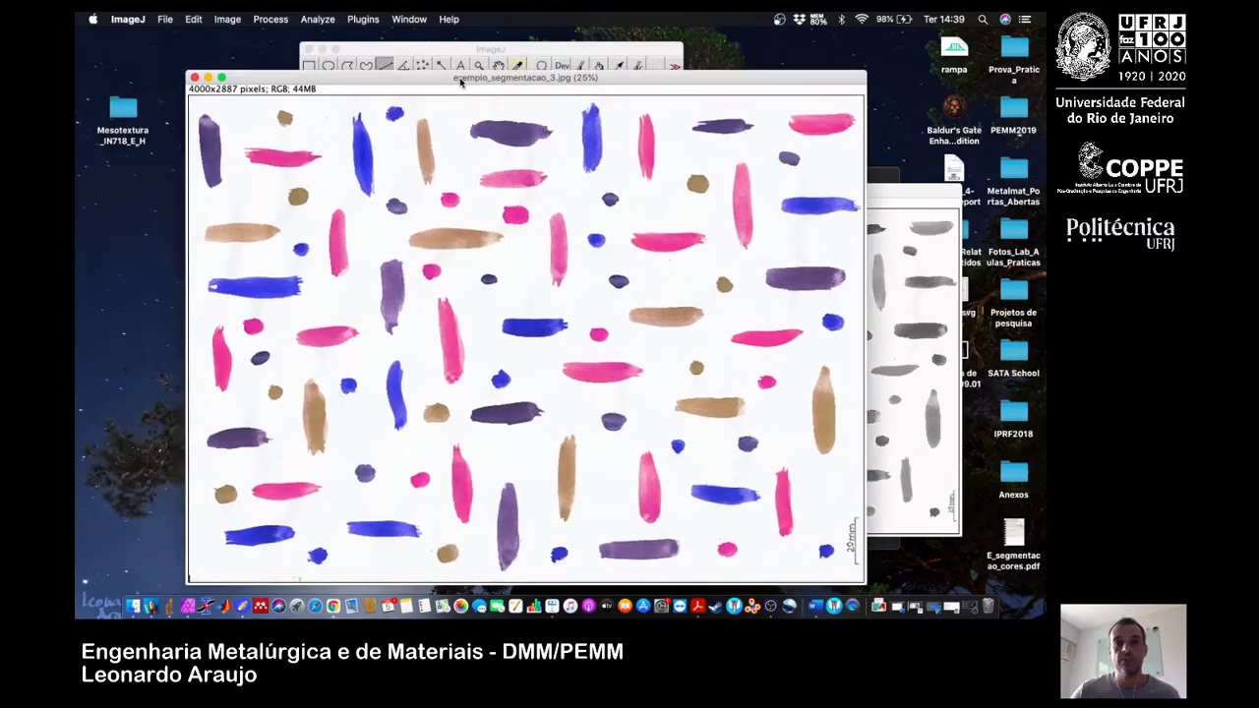
pyautogui.press('-')
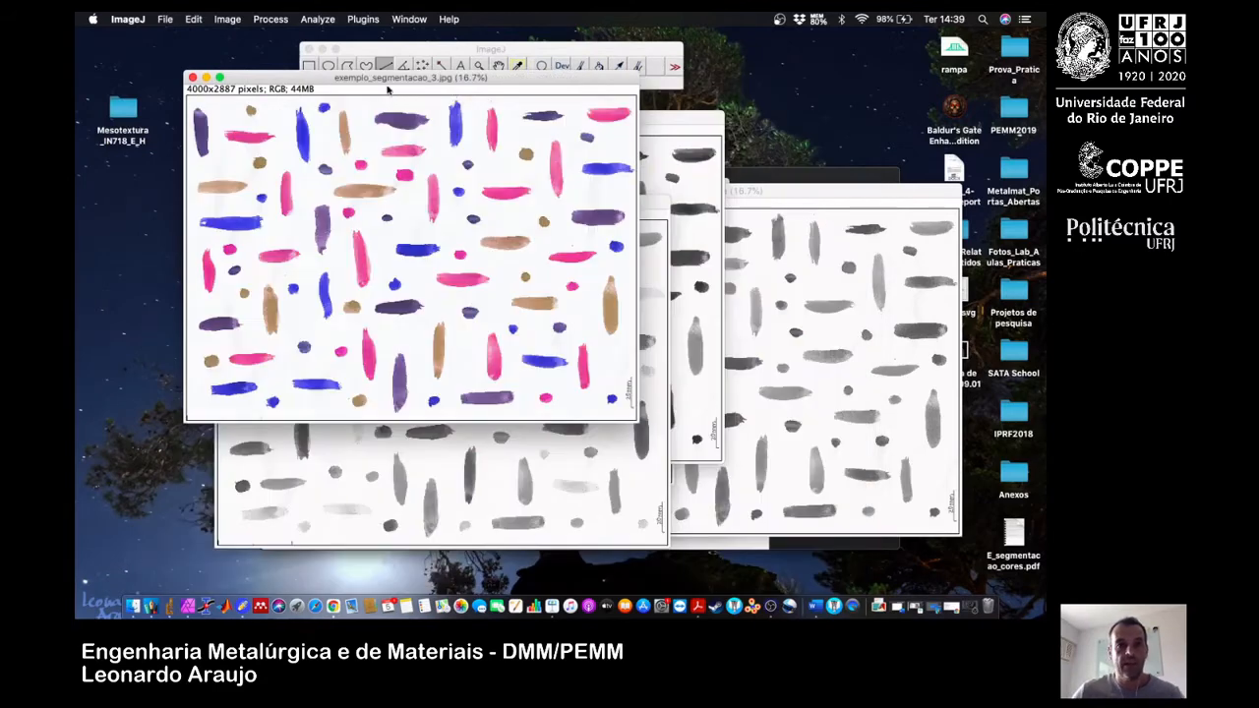
pyautogui.moveTo(389, 79); pyautogui.dragTo(373, 132)
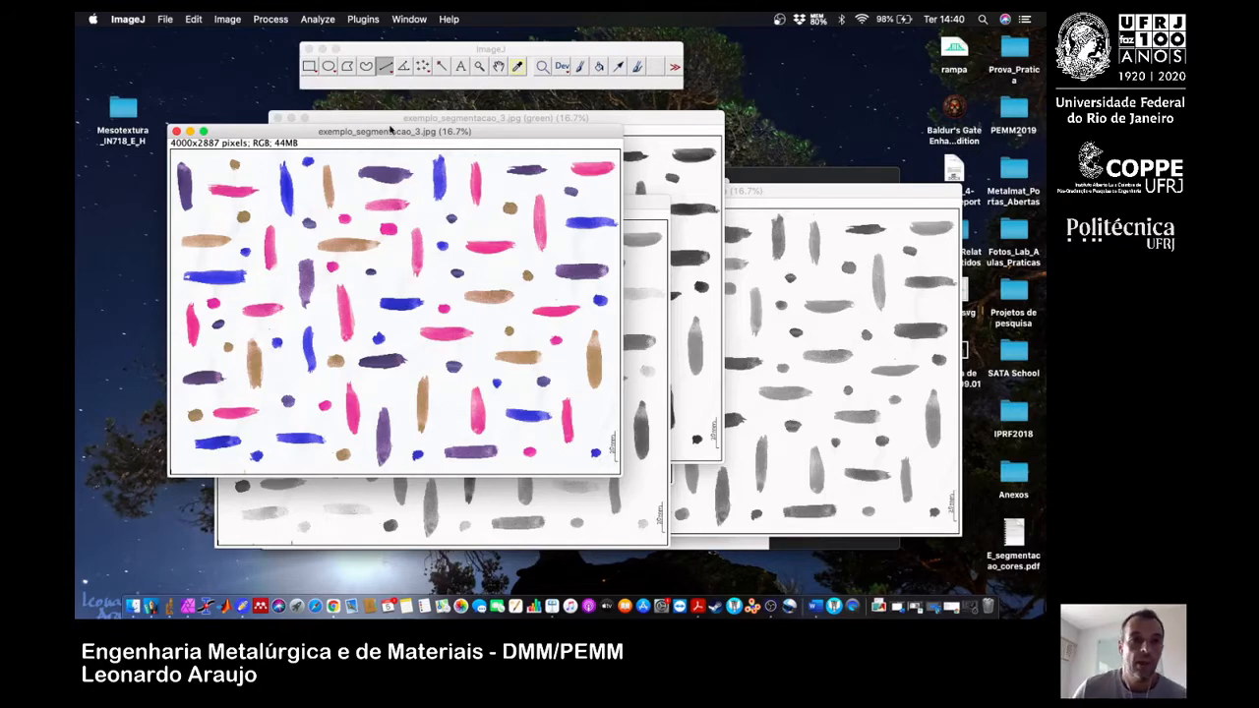
# Position the green channel image beside the coloured original and enlarge its display to 50%.
pyautogui.click(401, 123)
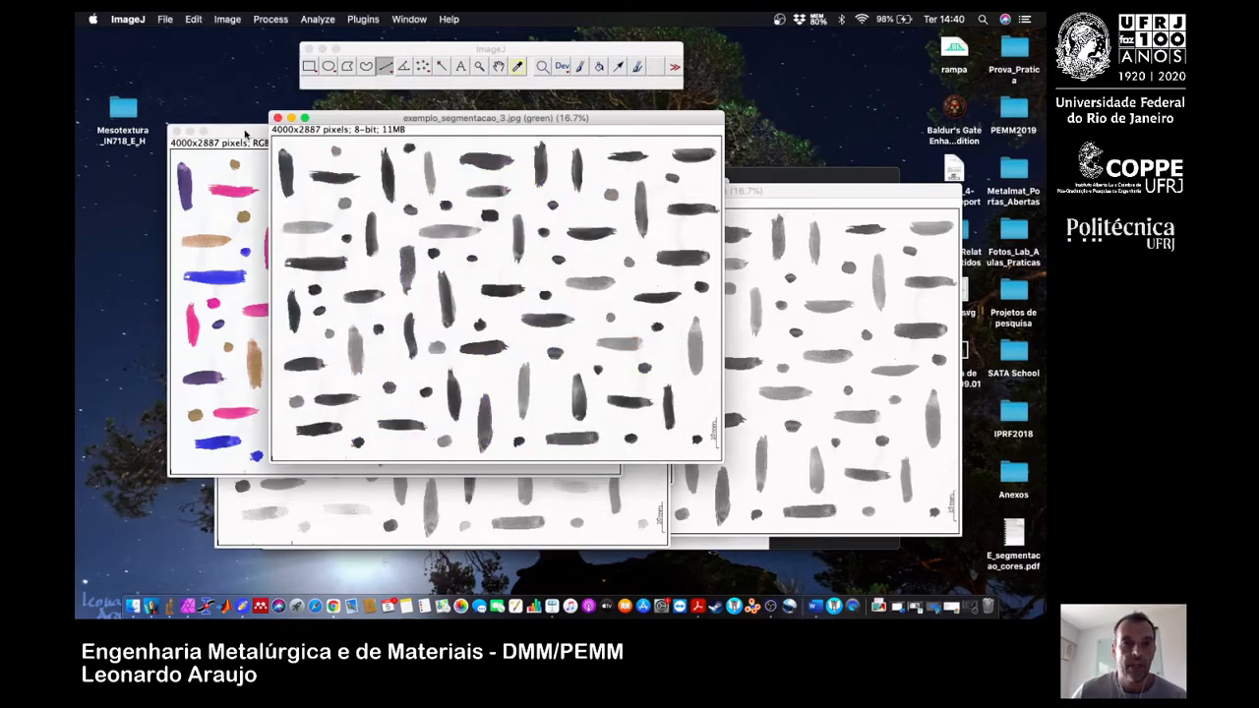
pyautogui.moveTo(246, 133); pyautogui.dragTo(213, 166)
pyautogui.moveTo(309, 117); pyautogui.dragTo(428, 123)
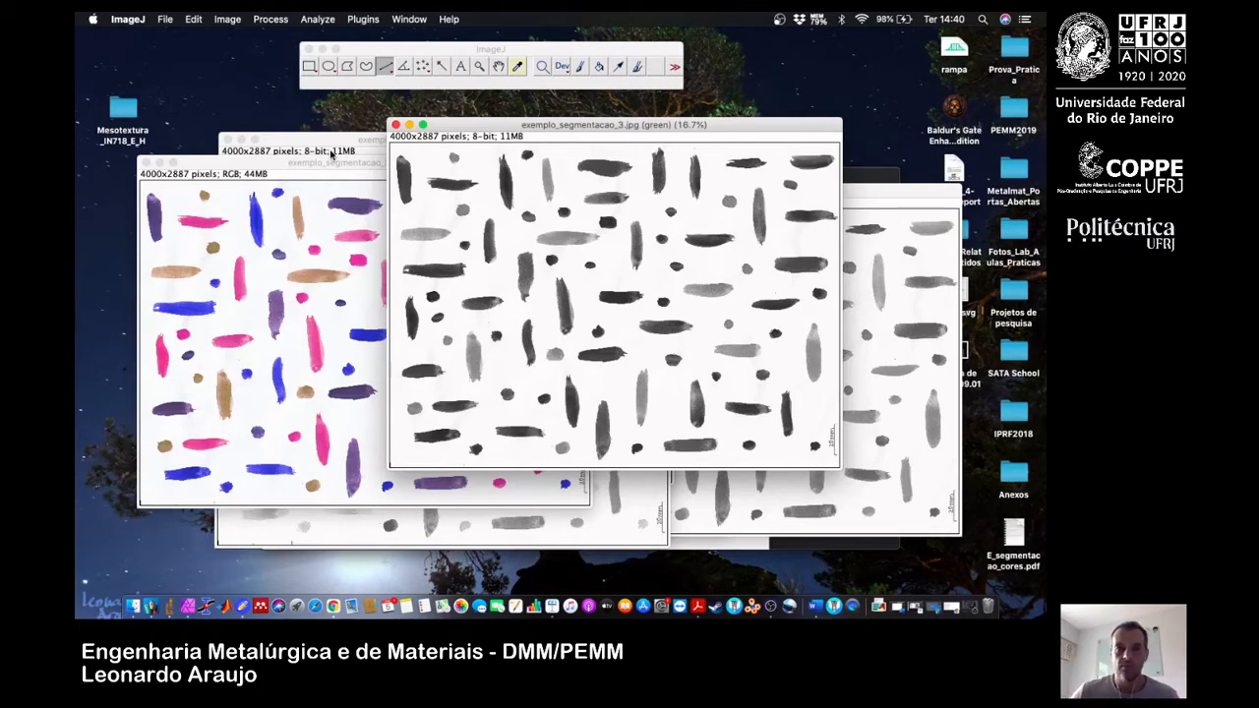
pyautogui.moveTo(463, 128); pyautogui.dragTo(402, 167)
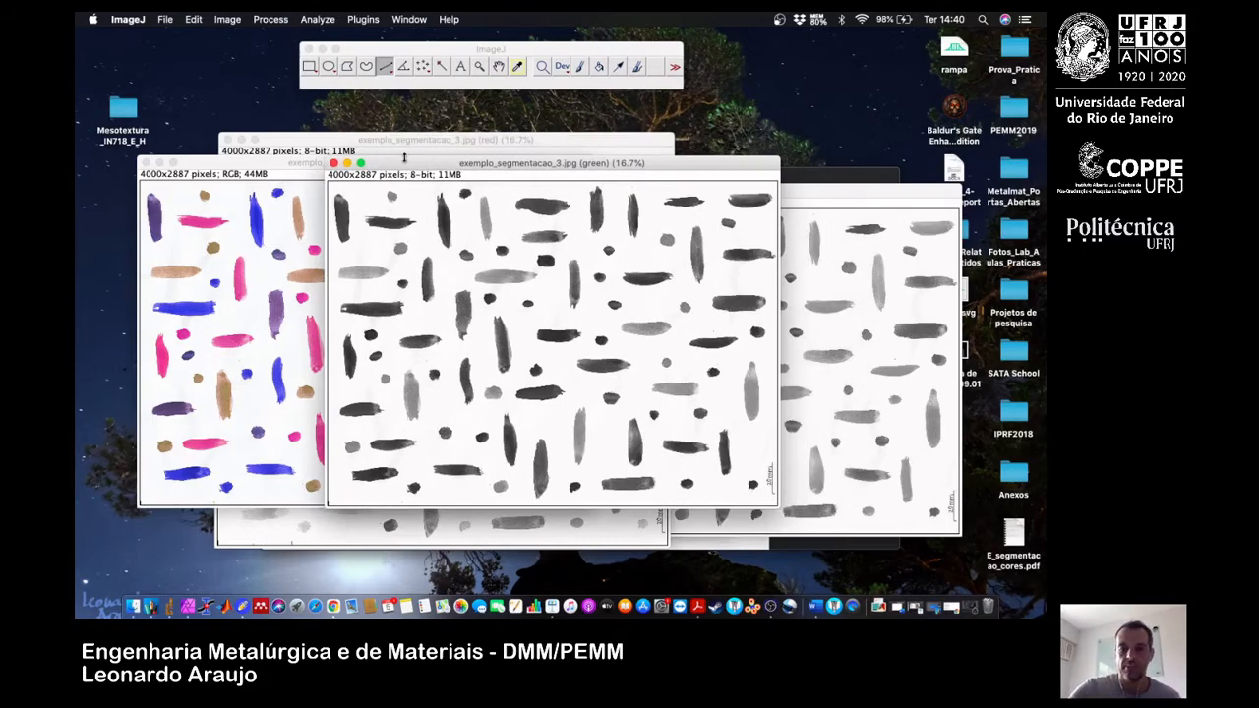
pyautogui.press('+')
pyautogui.press('+')
pyautogui.press('+')
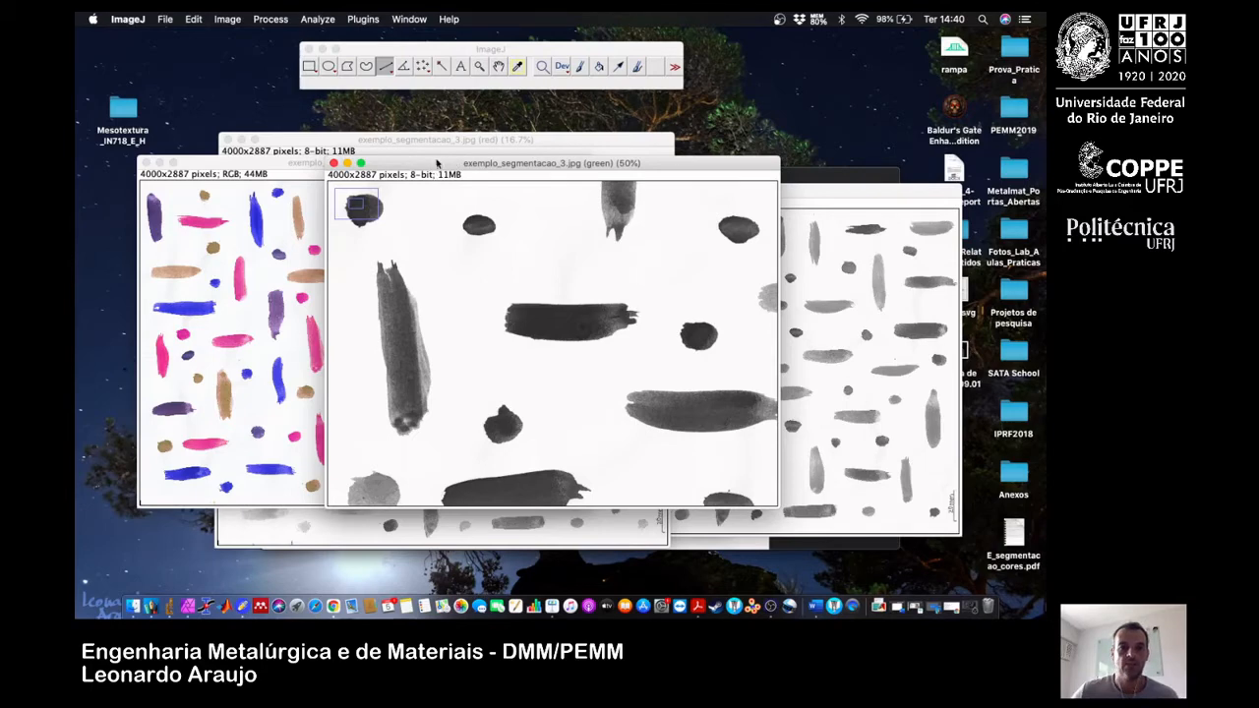
pyautogui.moveTo(451, 166); pyautogui.dragTo(625, 163)
# Enlarge the coloured original to 50%, show the same region as the green channel, and align the two windows side by side.
pyautogui.click(421, 167)
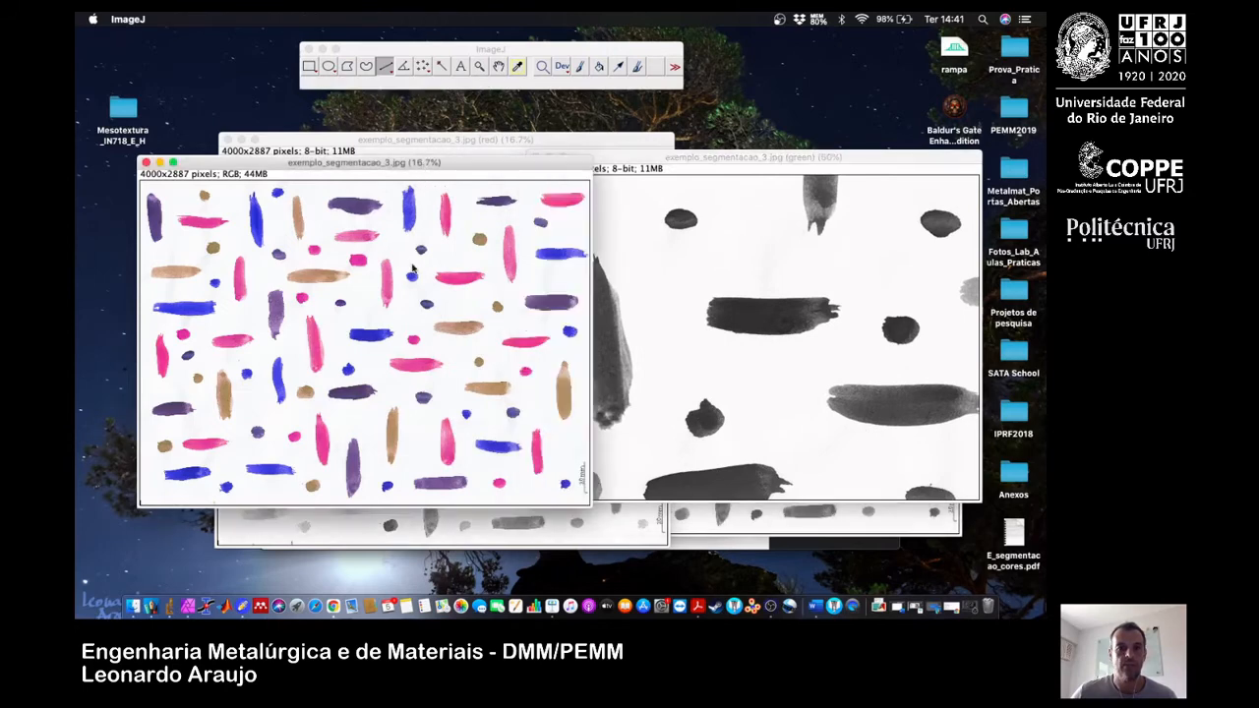
pyautogui.press('+')
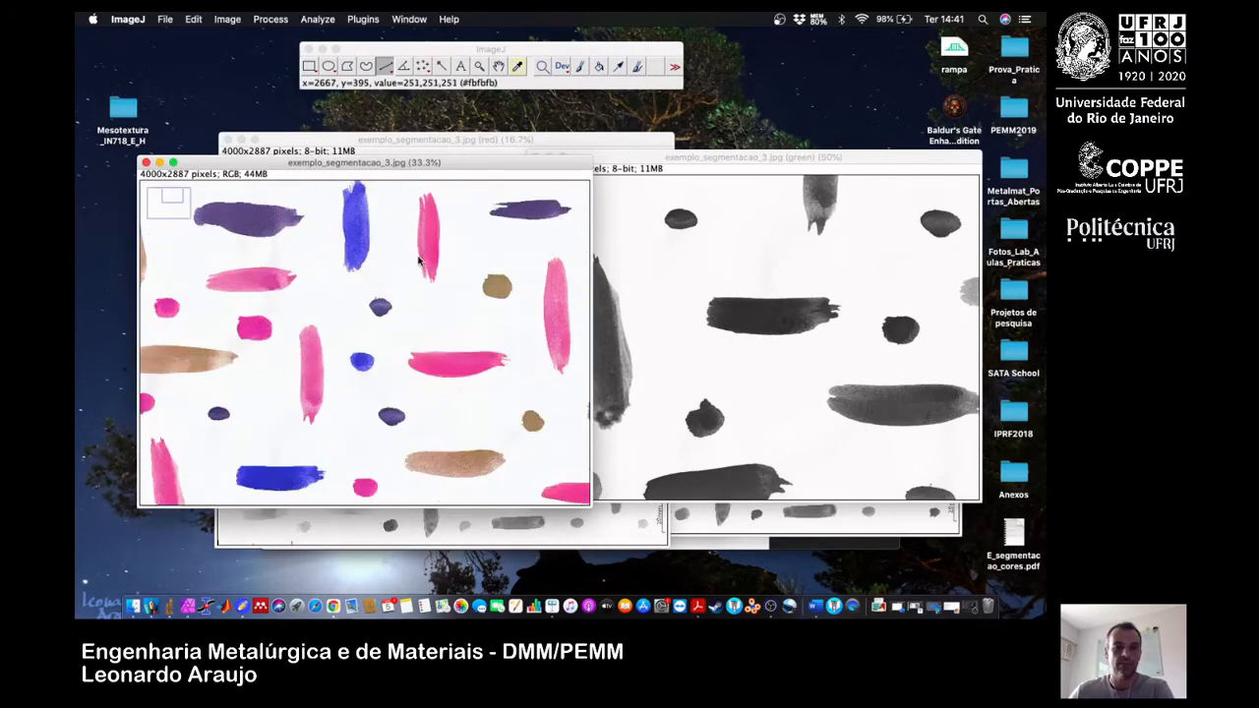
pyautogui.press('+')
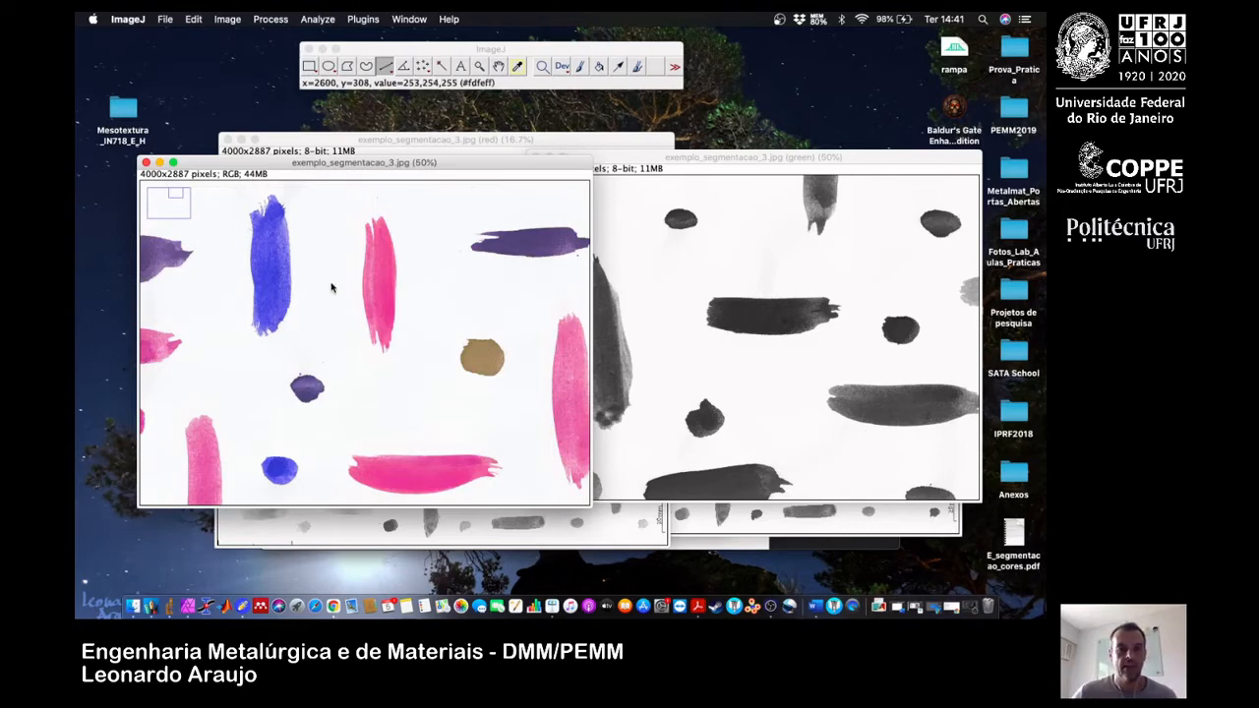
pyautogui.moveTo(176, 192); pyautogui.dragTo(177, 208)
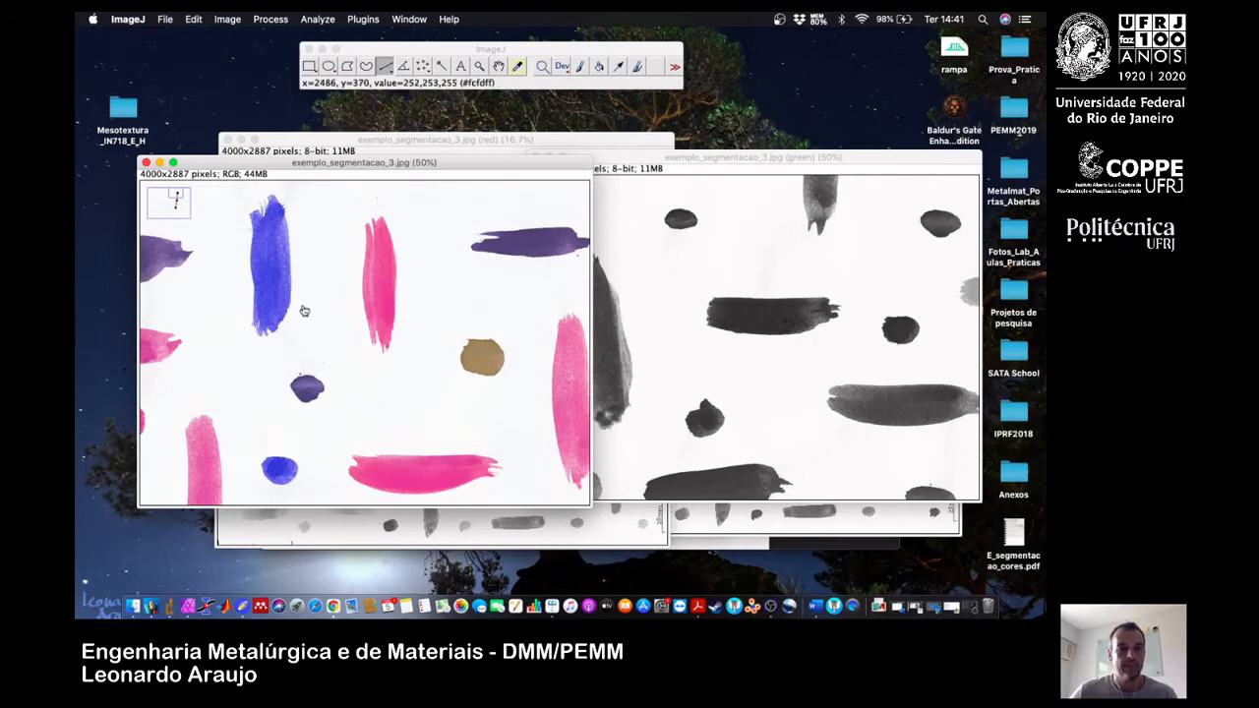
pyautogui.moveTo(304, 309); pyautogui.dragTo(264, 176)
pyautogui.moveTo(262, 324); pyautogui.dragTo(438, 148)
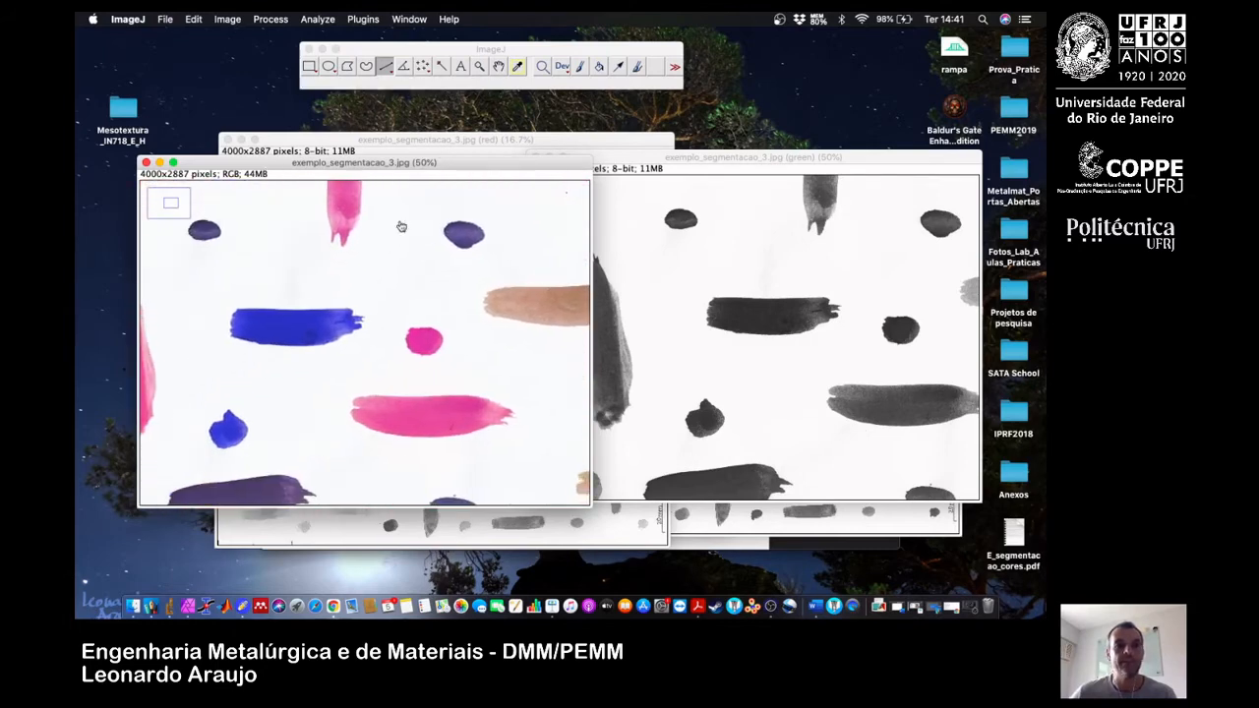
pyautogui.moveTo(362, 271); pyautogui.dragTo(454, 271)
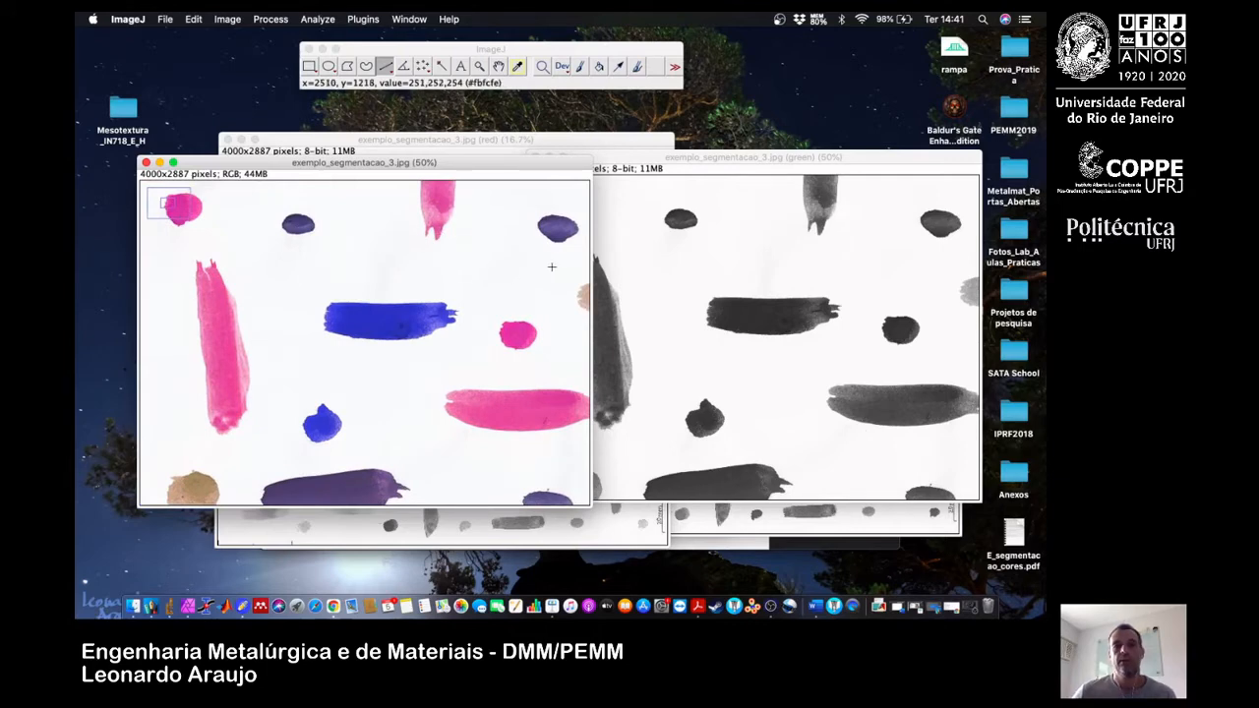
pyautogui.moveTo(415, 166); pyautogui.dragTo(375, 171)
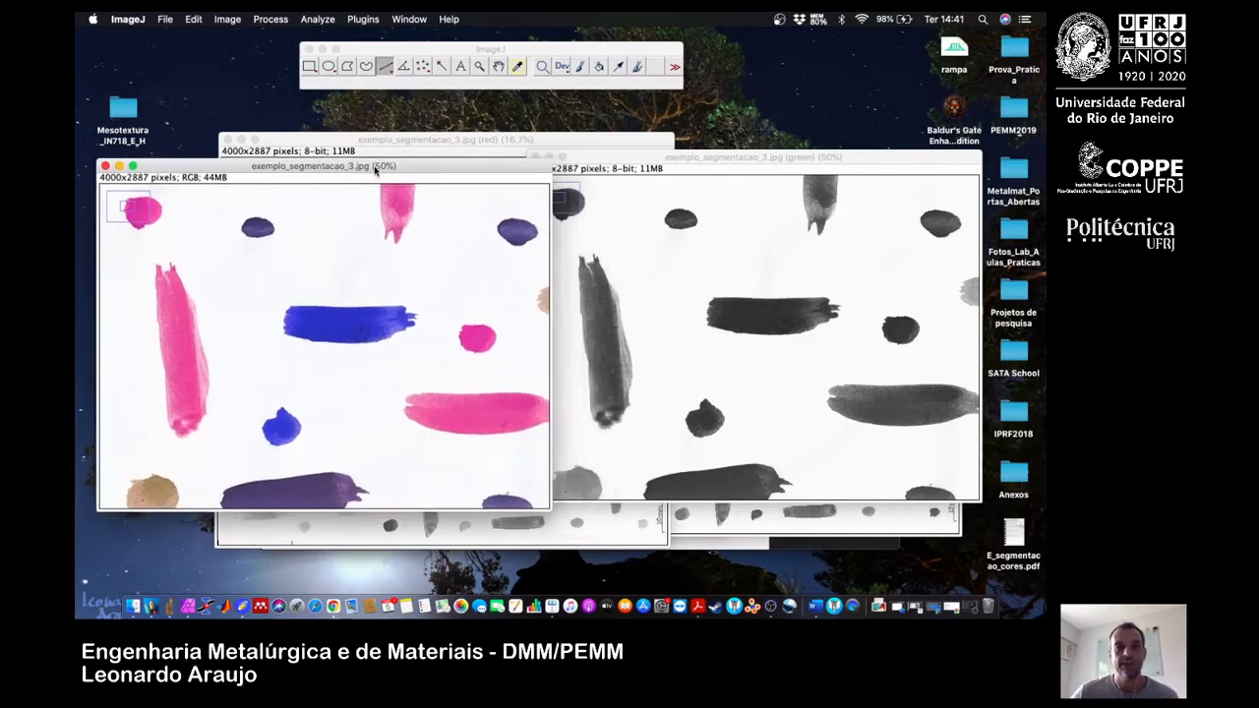
pyautogui.moveTo(634, 165); pyautogui.dragTo(676, 167)
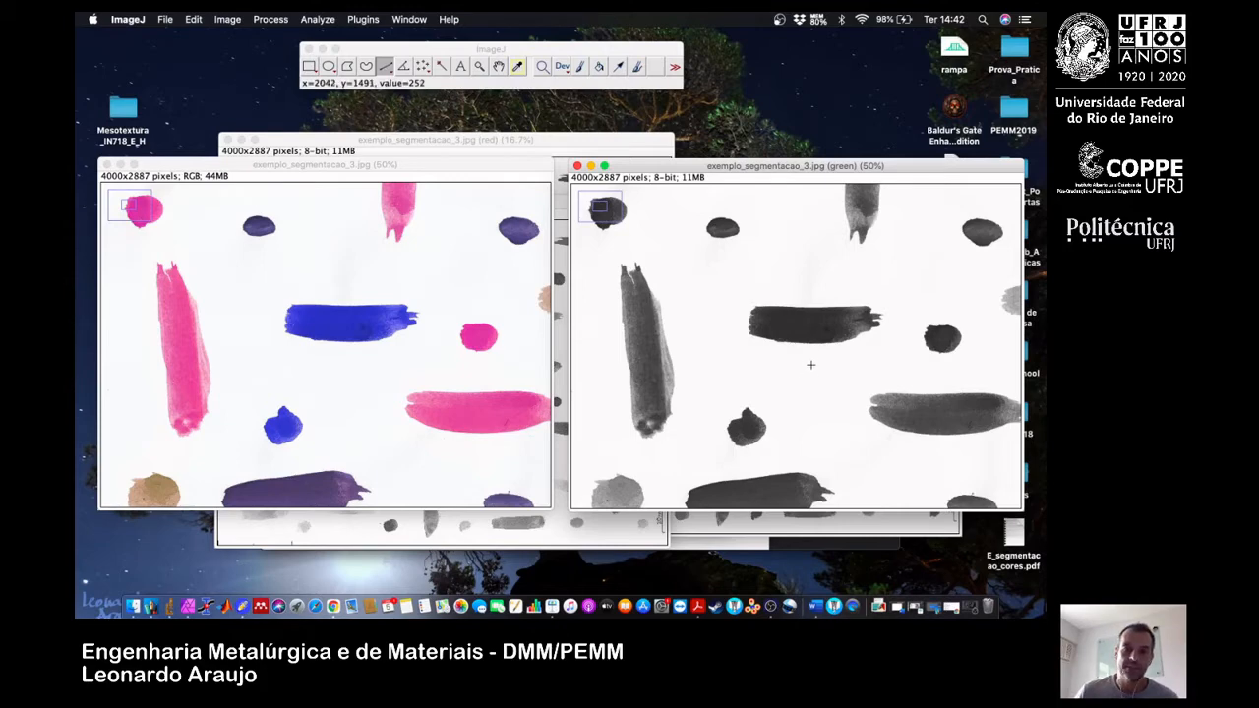
# Plot the green channel's intensity profile along a vertical line about 260 pixels long across the central horizontal stroke, with live updating on.
pyautogui.moveTo(811, 371); pyautogui.dragTo(810, 286)
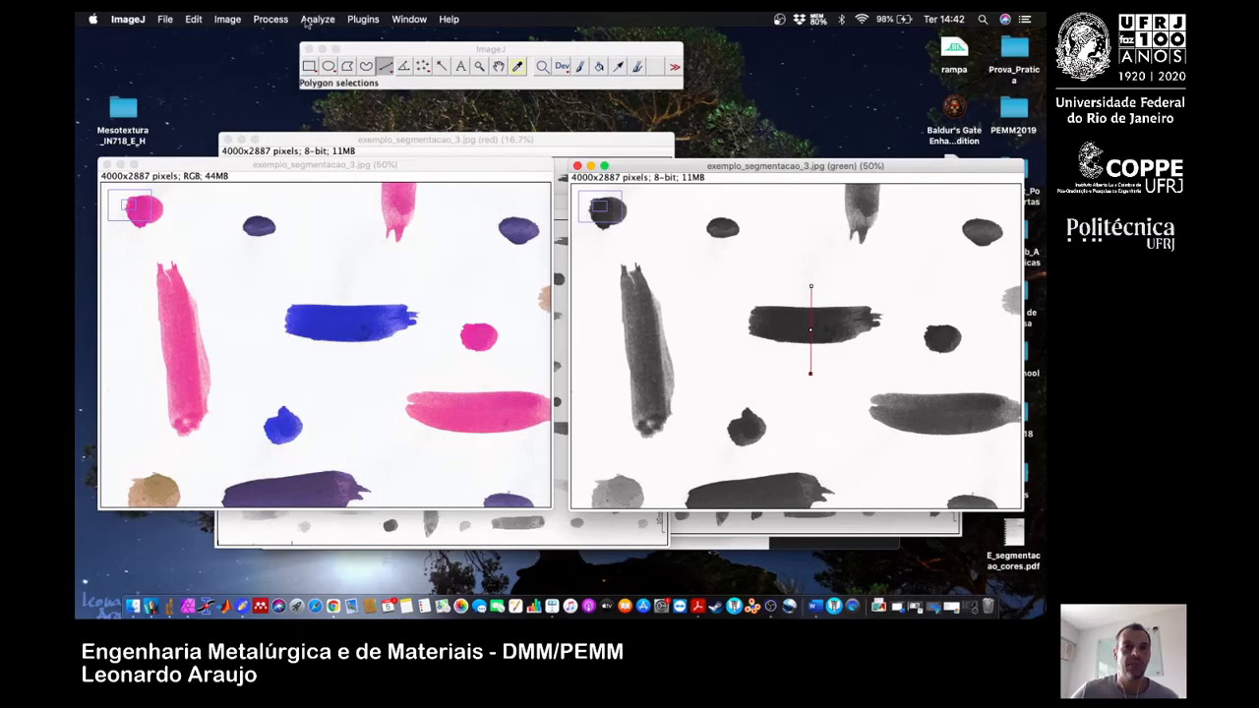
pyautogui.click(321, 20)
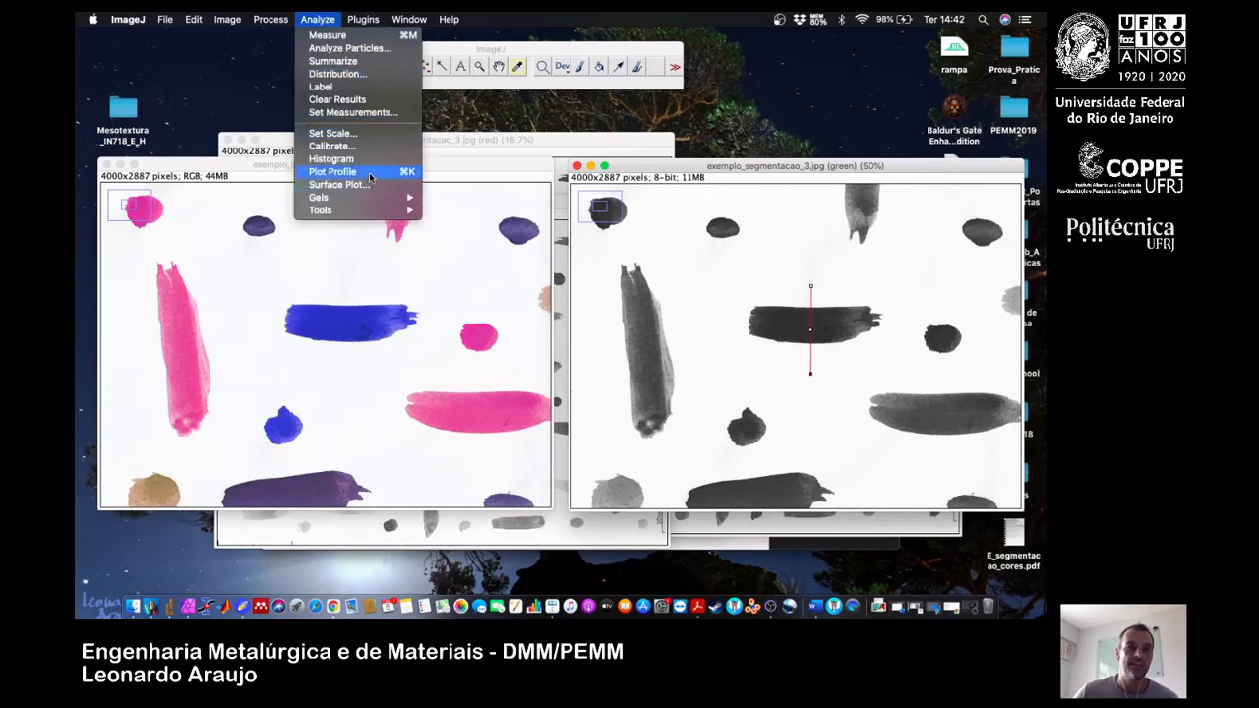
pyautogui.click(373, 177)
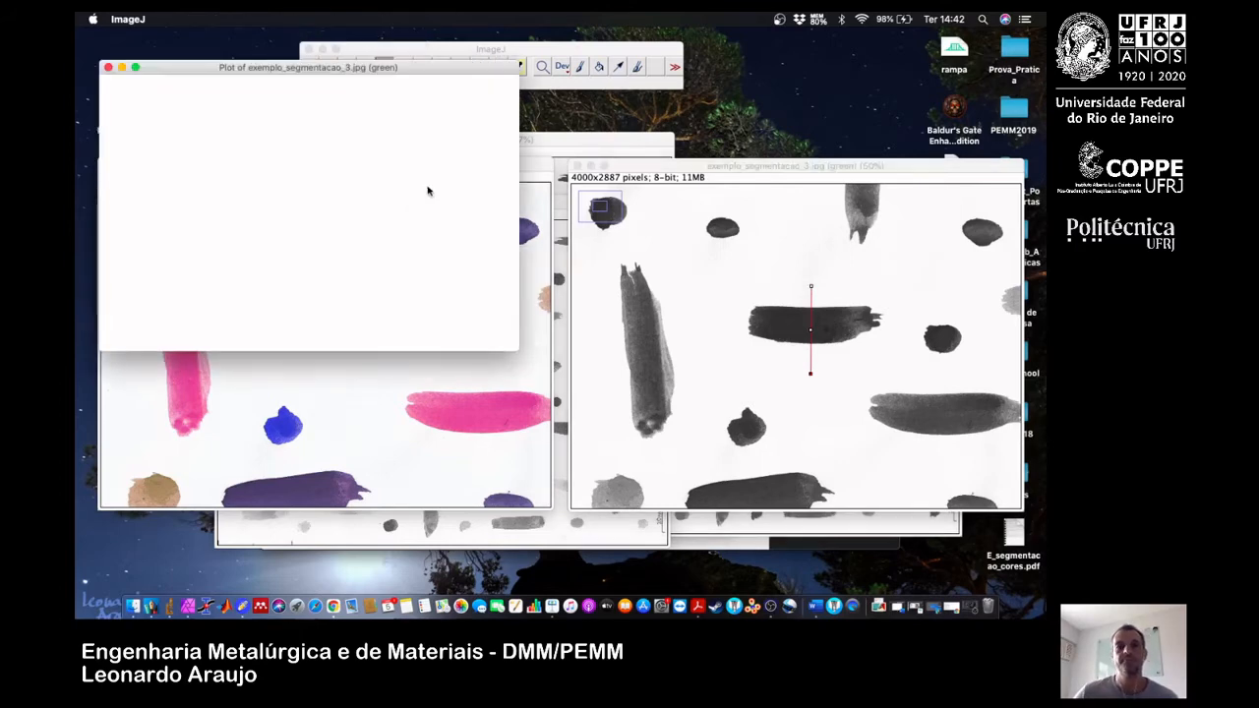
pyautogui.moveTo(321, 75); pyautogui.dragTo(458, 87)
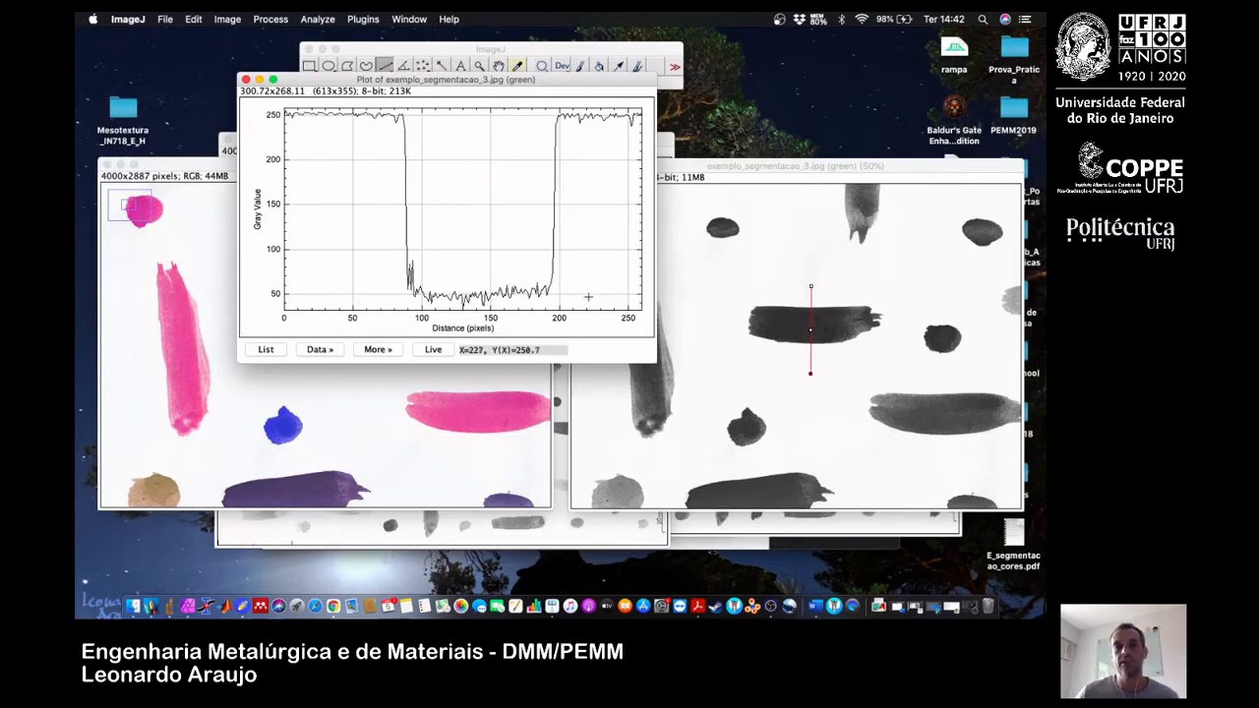
pyautogui.click(433, 350)
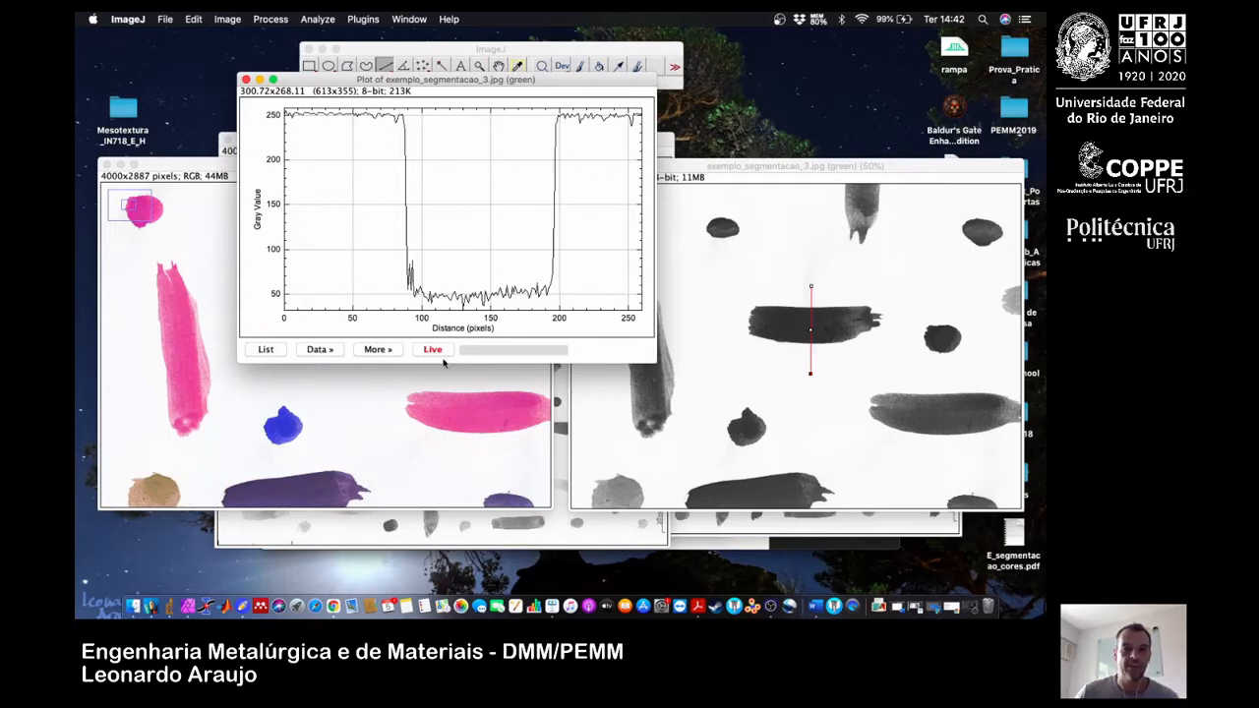
# Shorten and reposition the profile line across the central horizontal stroke, keeping both ends on the white background, and examine the live plot.
pyautogui.click(809, 370)
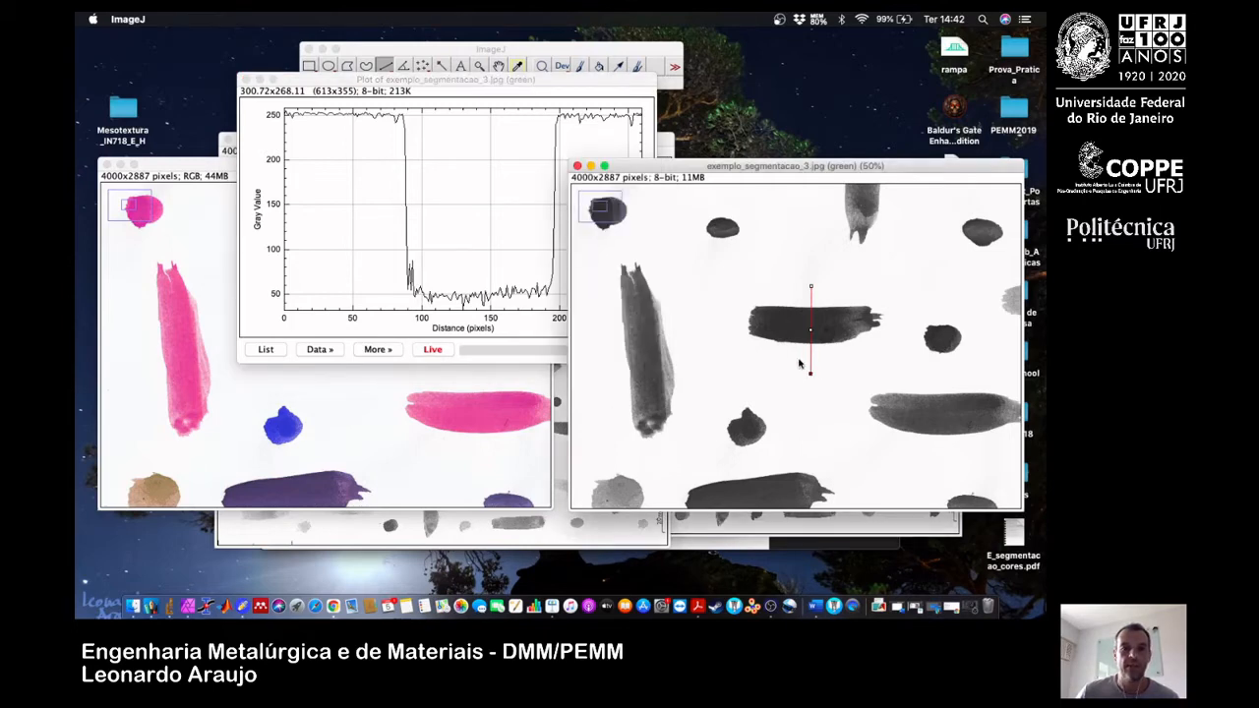
pyautogui.click(811, 370)
pyautogui.moveTo(815, 362); pyautogui.dragTo(812, 289)
pyautogui.moveTo(813, 290); pyautogui.dragTo(805, 291)
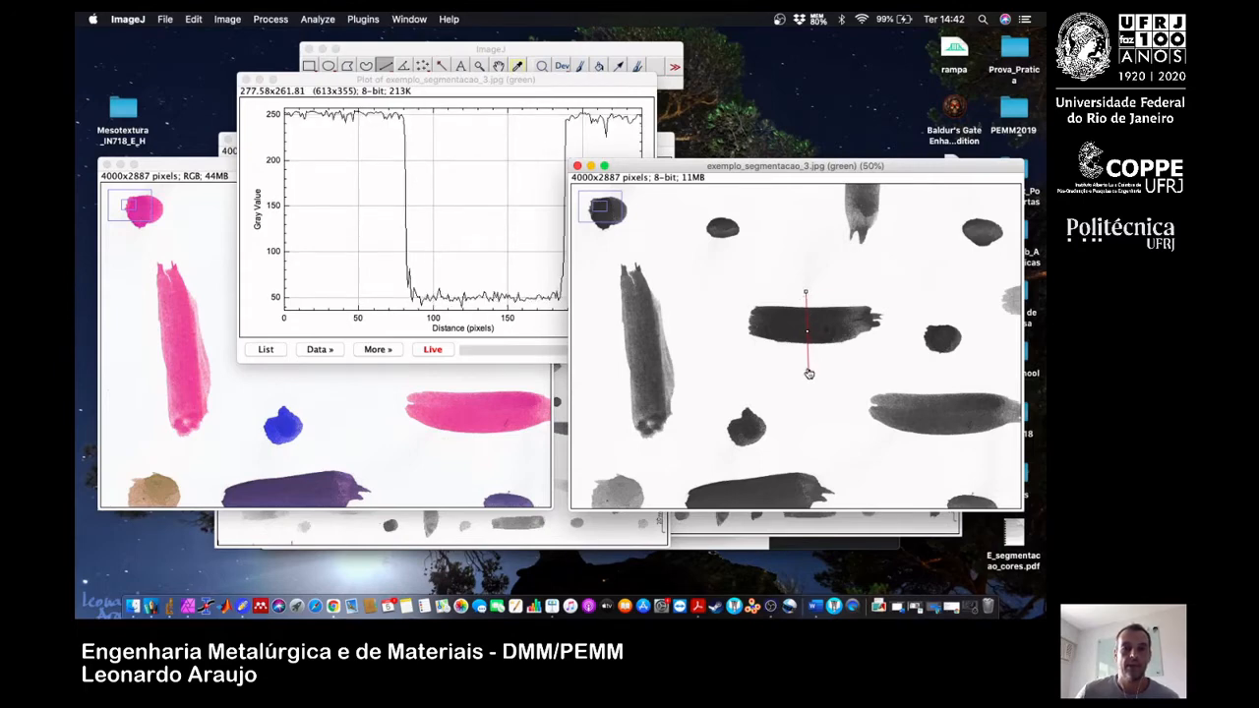
pyautogui.moveTo(808, 374); pyautogui.dragTo(805, 353)
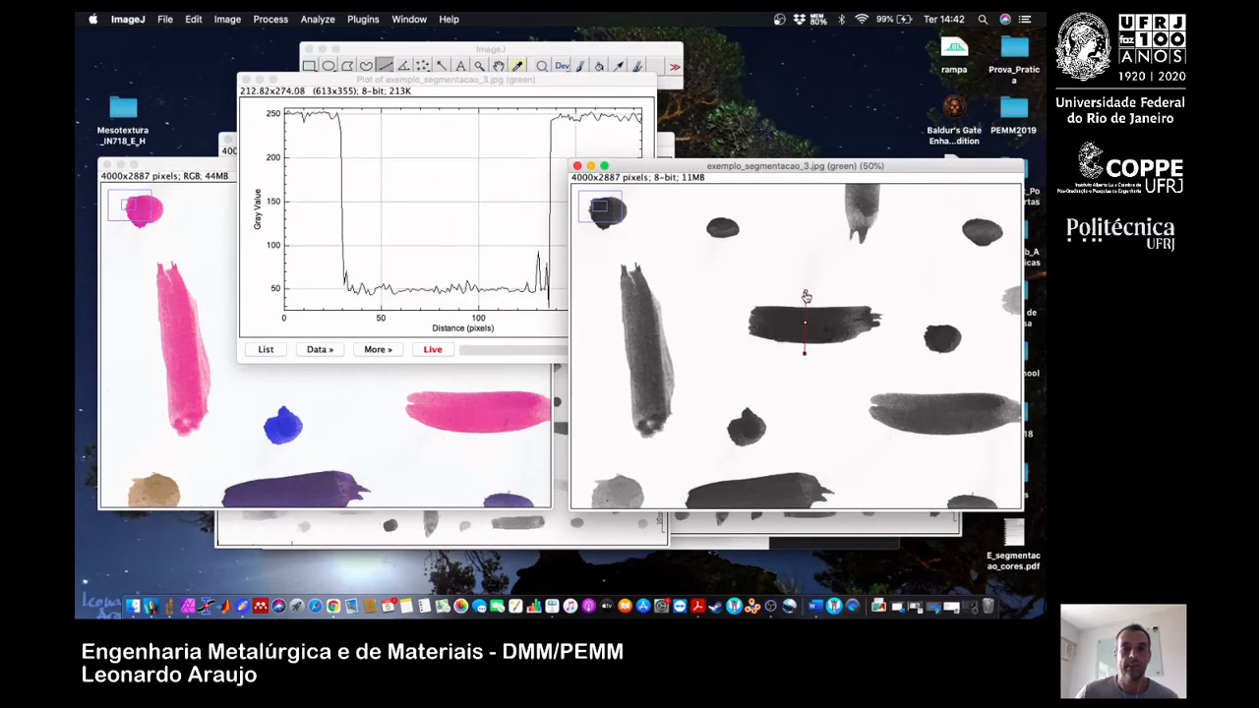
pyautogui.moveTo(806, 295); pyautogui.dragTo(805, 299)
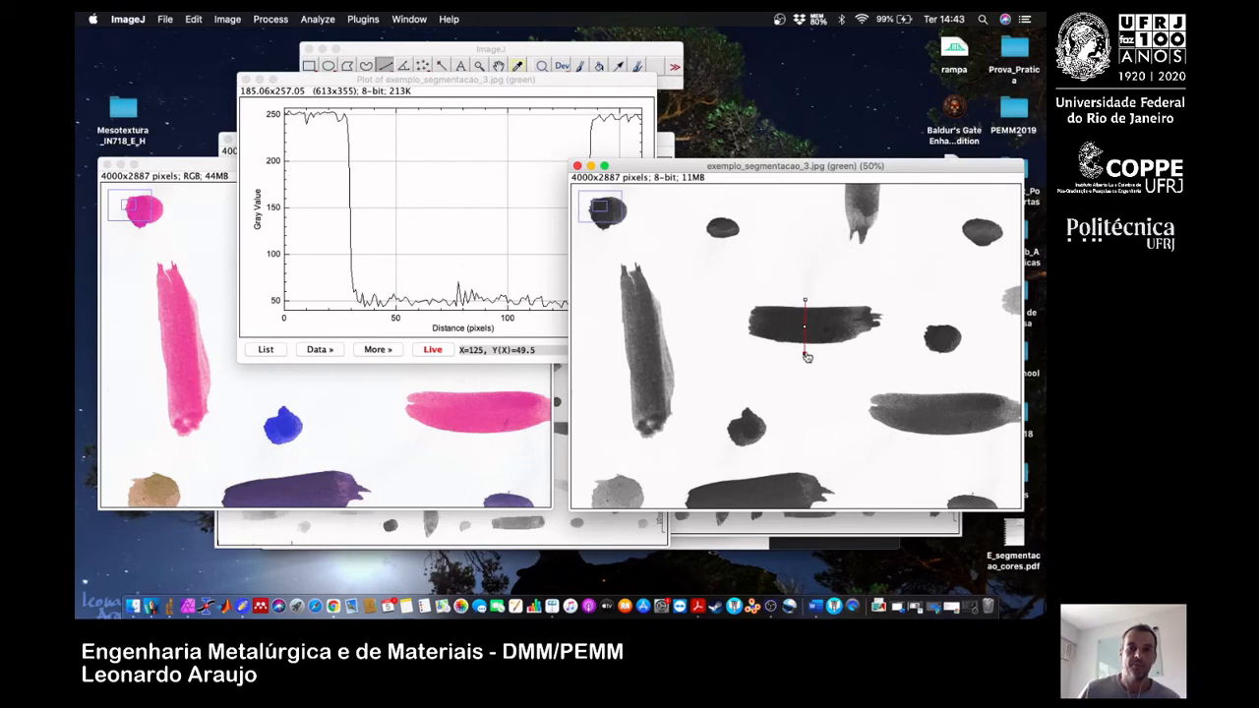
# Move the profile line to the frayed end of the central horizontal stroke and examine its grey-value variation.
pyautogui.moveTo(804, 352); pyautogui.dragTo(868, 350)
pyautogui.moveTo(804, 299); pyautogui.dragTo(852, 295)
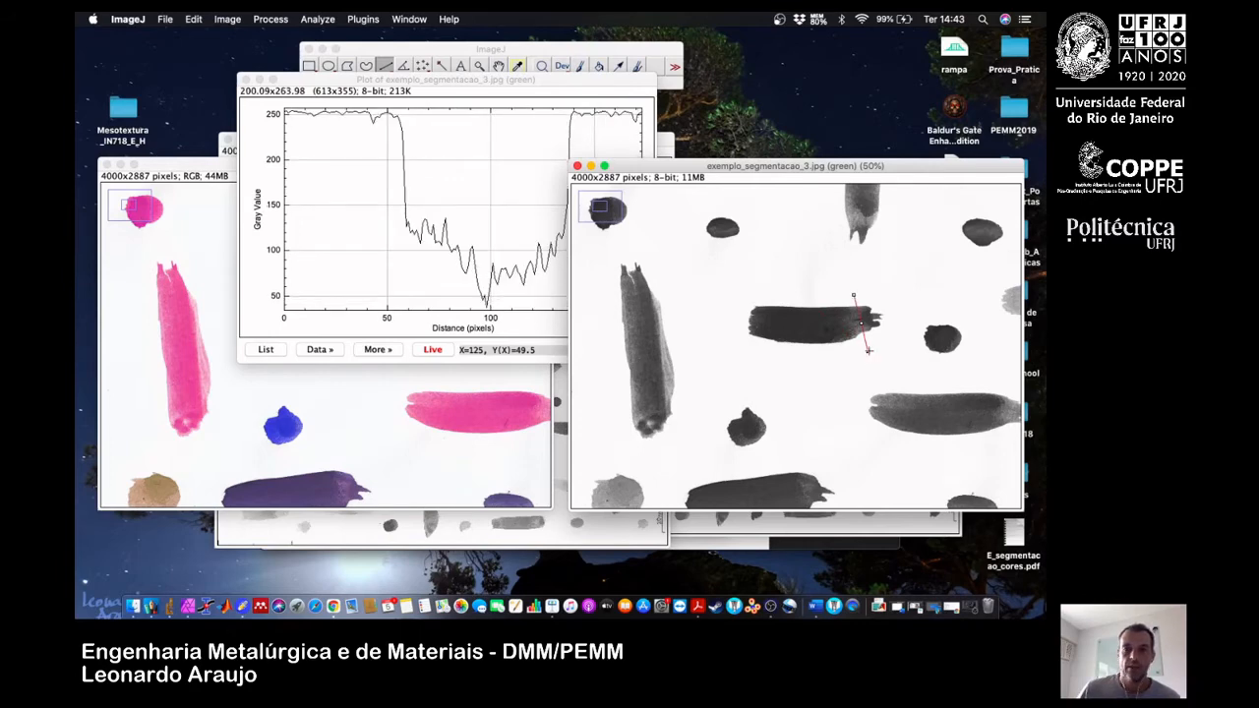
pyautogui.moveTo(866, 350); pyautogui.dragTo(859, 352)
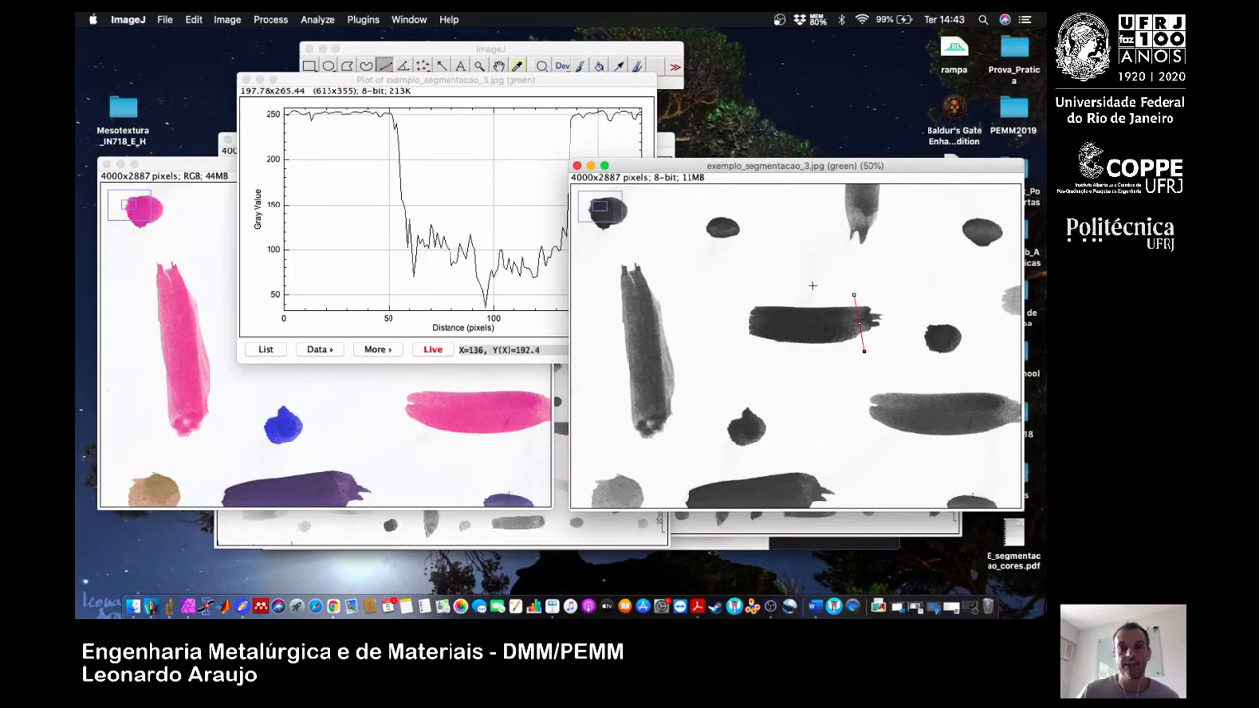
# Compare the live profiles across the tall pink stroke and the small blue blob by moving the line in the green channel.
pyautogui.moveTo(854, 299); pyautogui.dragTo(611, 375)
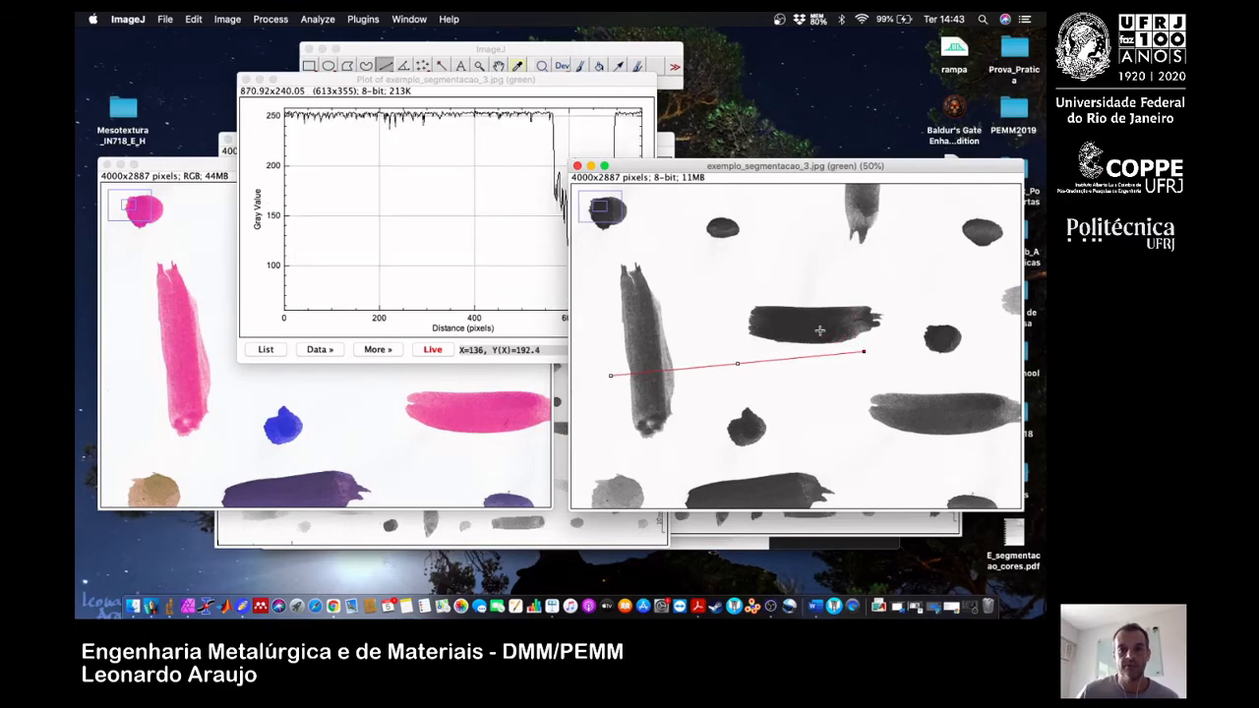
pyautogui.moveTo(864, 351); pyautogui.dragTo(682, 371)
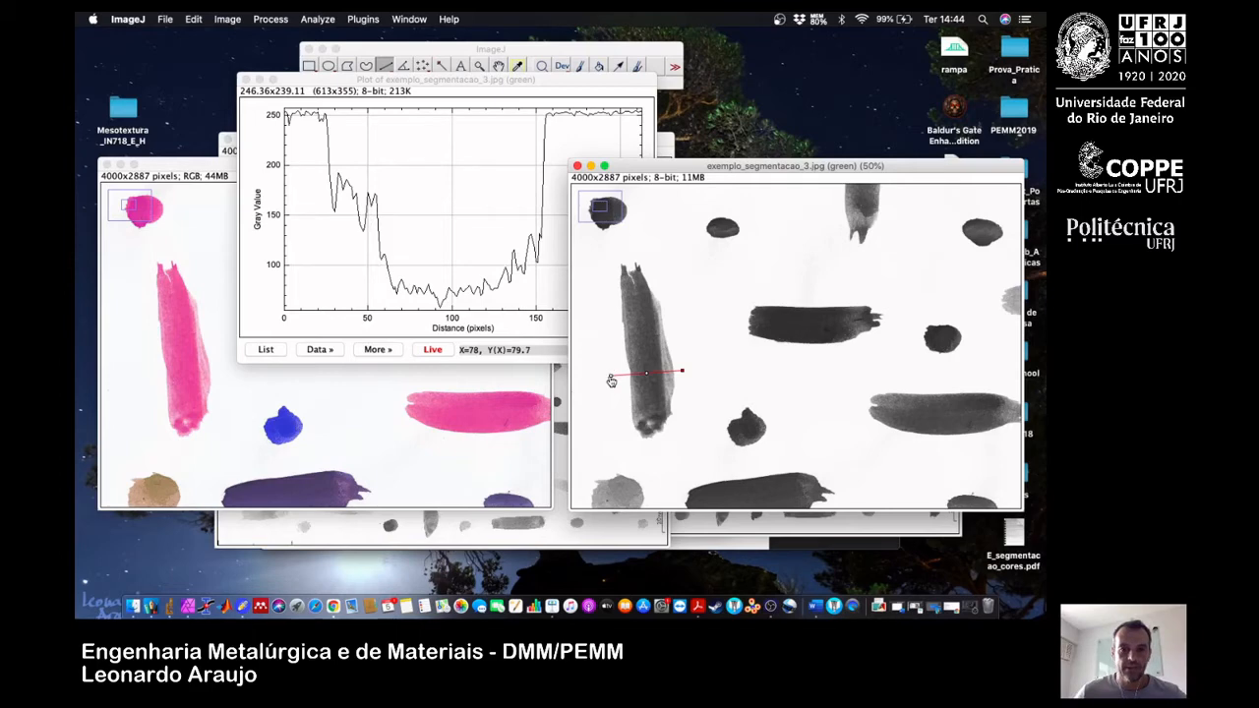
pyautogui.moveTo(609, 376); pyautogui.dragTo(723, 451)
pyautogui.moveTo(681, 372); pyautogui.dragTo(767, 407)
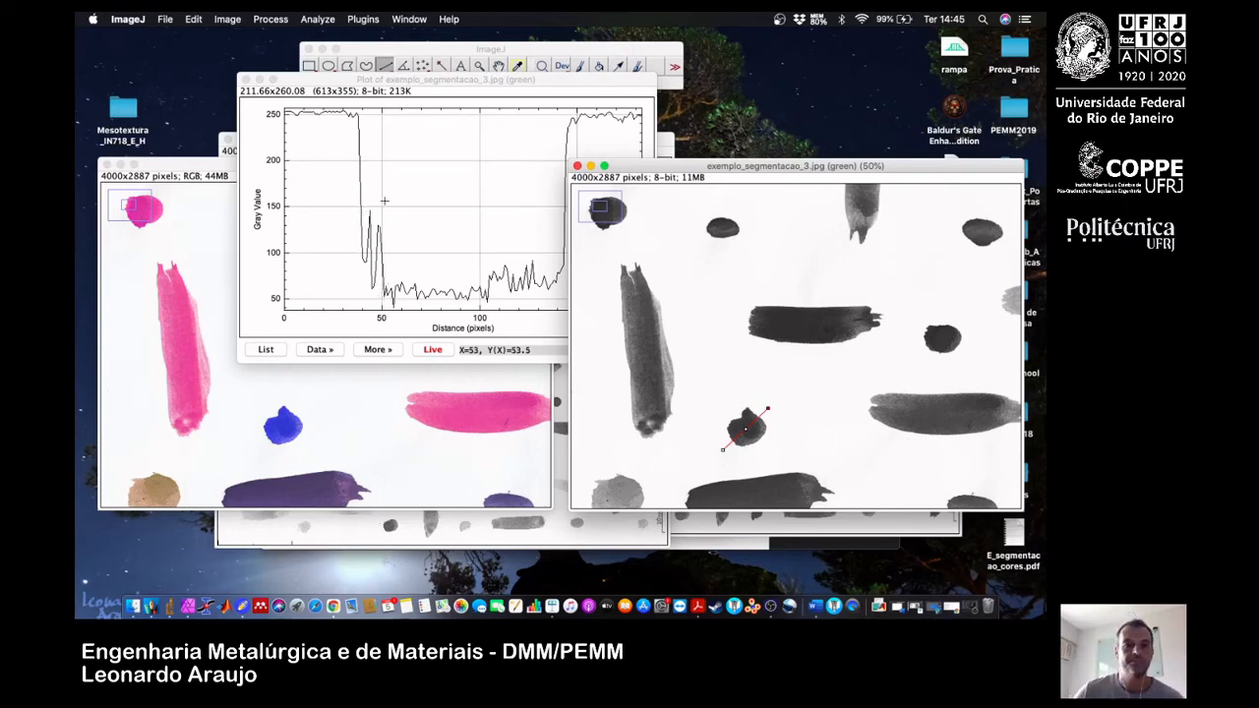
# Show the same lower region with tan, pink and purple strokes in both the green channel and the coloured original.
pyautogui.moveTo(340, 84); pyautogui.dragTo(317, 92)
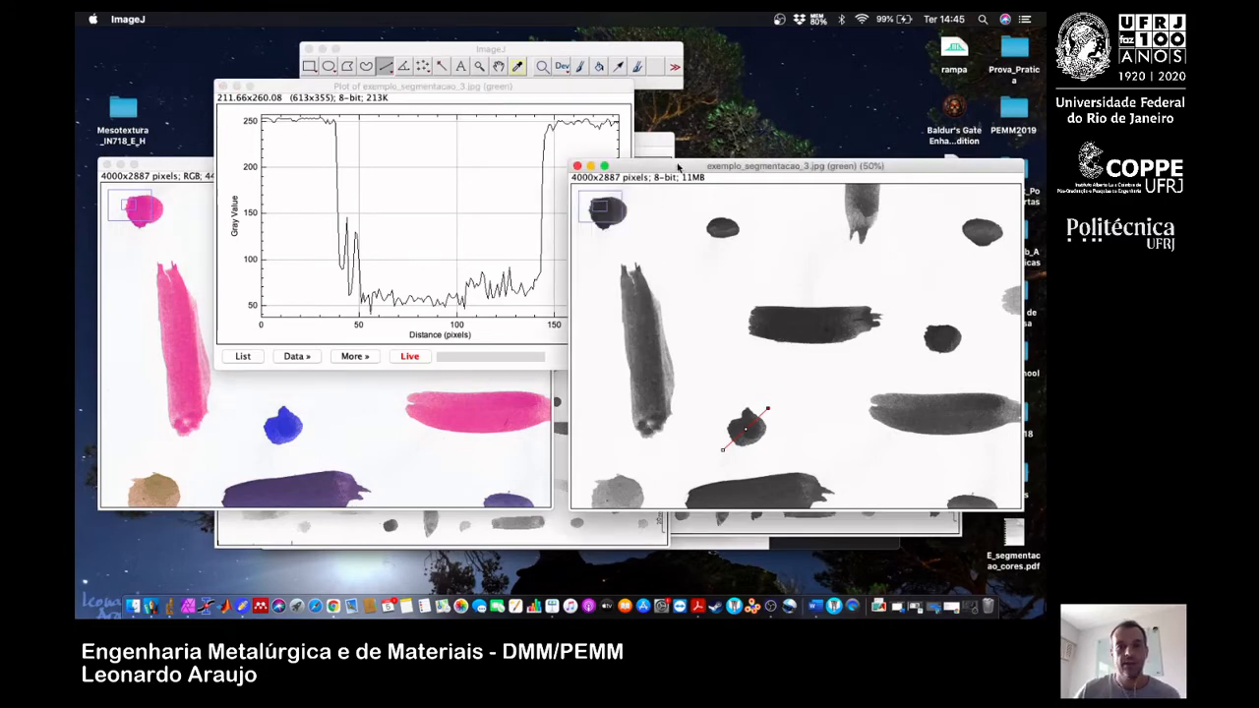
pyautogui.click(677, 169)
pyautogui.moveTo(726, 384); pyautogui.dragTo(857, 175)
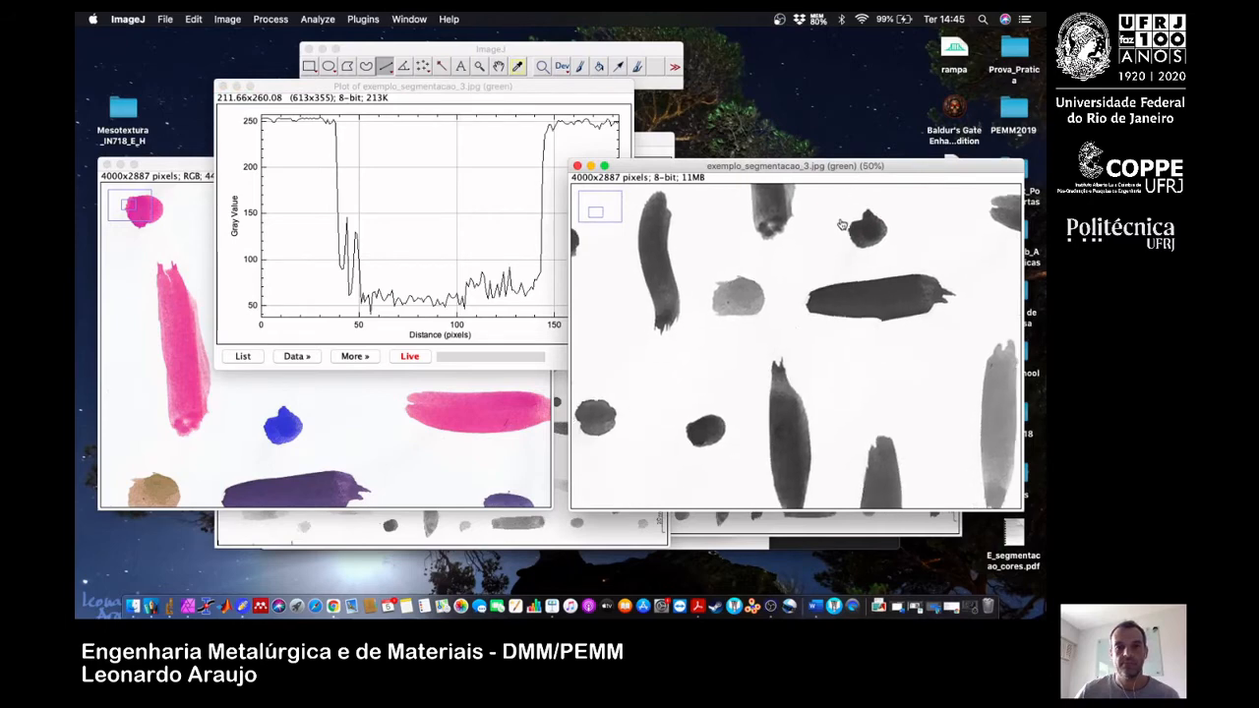
pyautogui.moveTo(832, 319); pyautogui.dragTo(691, 243)
pyautogui.moveTo(831, 341); pyautogui.dragTo(786, 319)
pyautogui.click(462, 451)
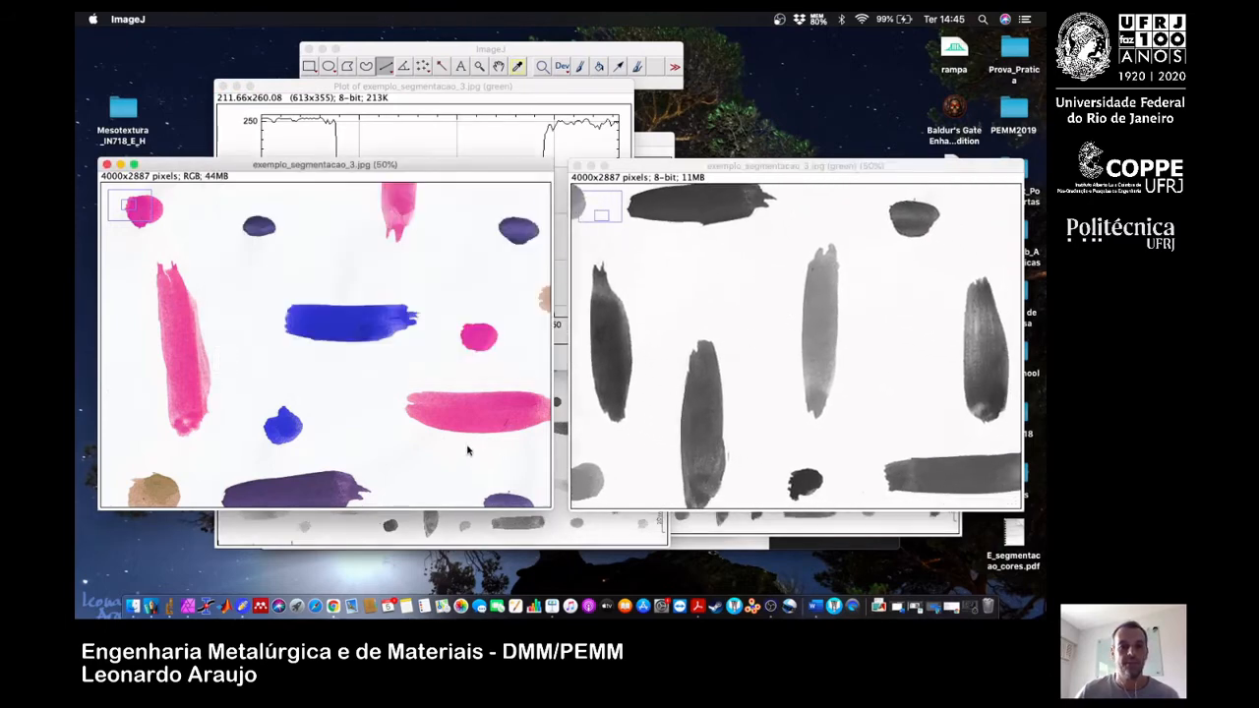
pyautogui.moveTo(466, 450); pyautogui.dragTo(154, 332)
pyautogui.moveTo(378, 383)
pyautogui.mouseDown()
pyautogui.moveTo(280, 348)
pyautogui.moveTo(190, 361)
pyautogui.moveTo(300, 295)
pyautogui.moveTo(364, 234)
pyautogui.moveTo(464, 256)
pyautogui.moveTo(514, 210)
pyautogui.mouseUp()
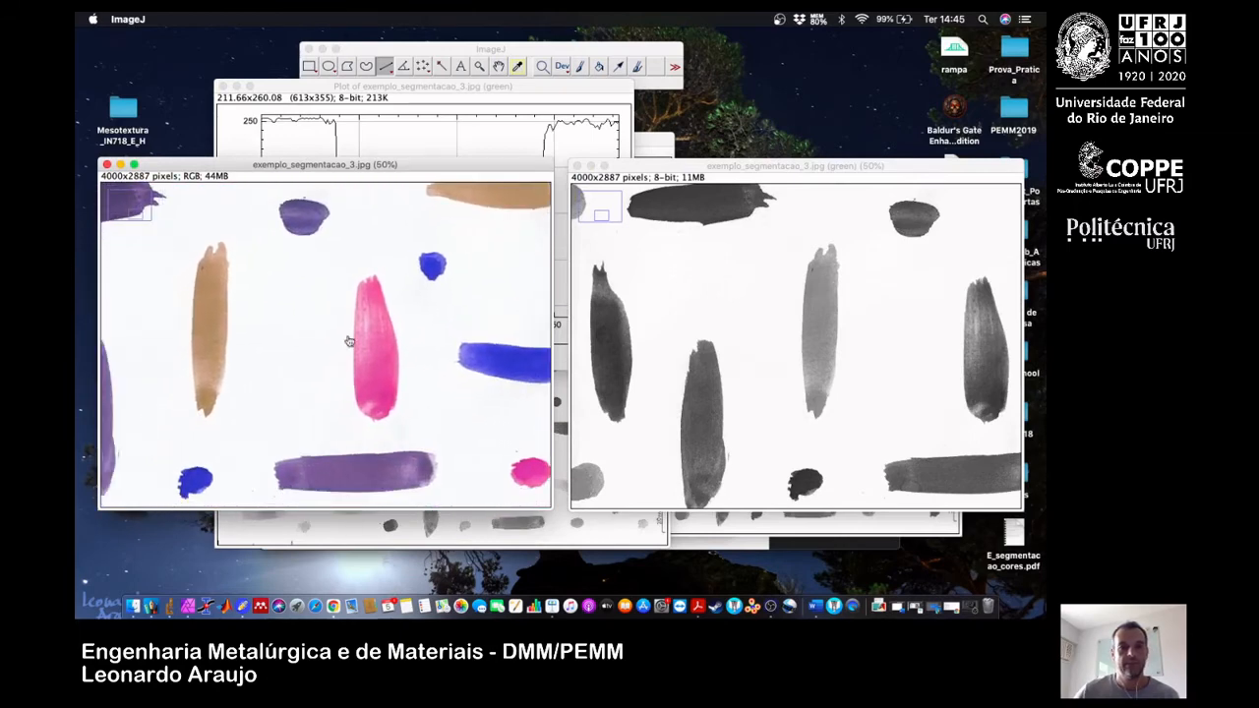
pyautogui.moveTo(335, 358); pyautogui.dragTo(443, 349)
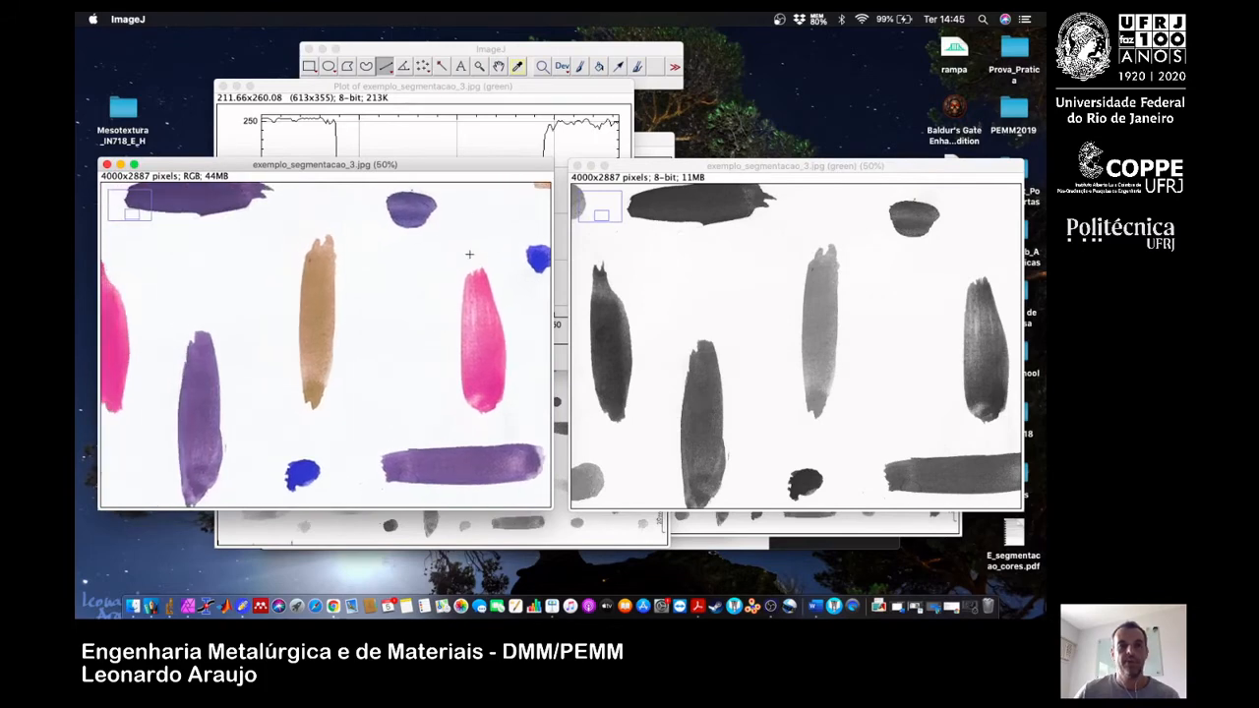
# Draw a short profile line across the pink vertical stroke in the green channel and examine the live plot.
pyautogui.click(470, 88)
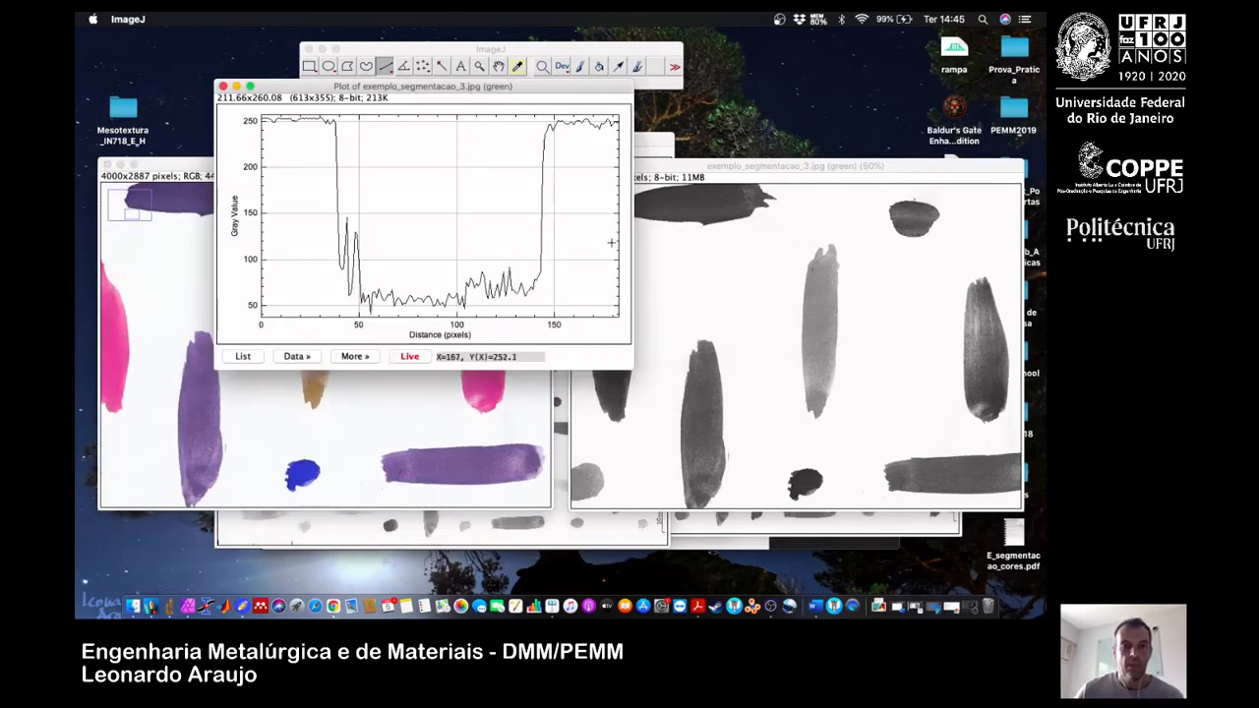
pyautogui.moveTo(783, 382)
pyautogui.mouseDown()
pyautogui.moveTo(852, 393)
pyautogui.moveTo(786, 384)
pyautogui.moveTo(1002, 312)
pyautogui.mouseUp()
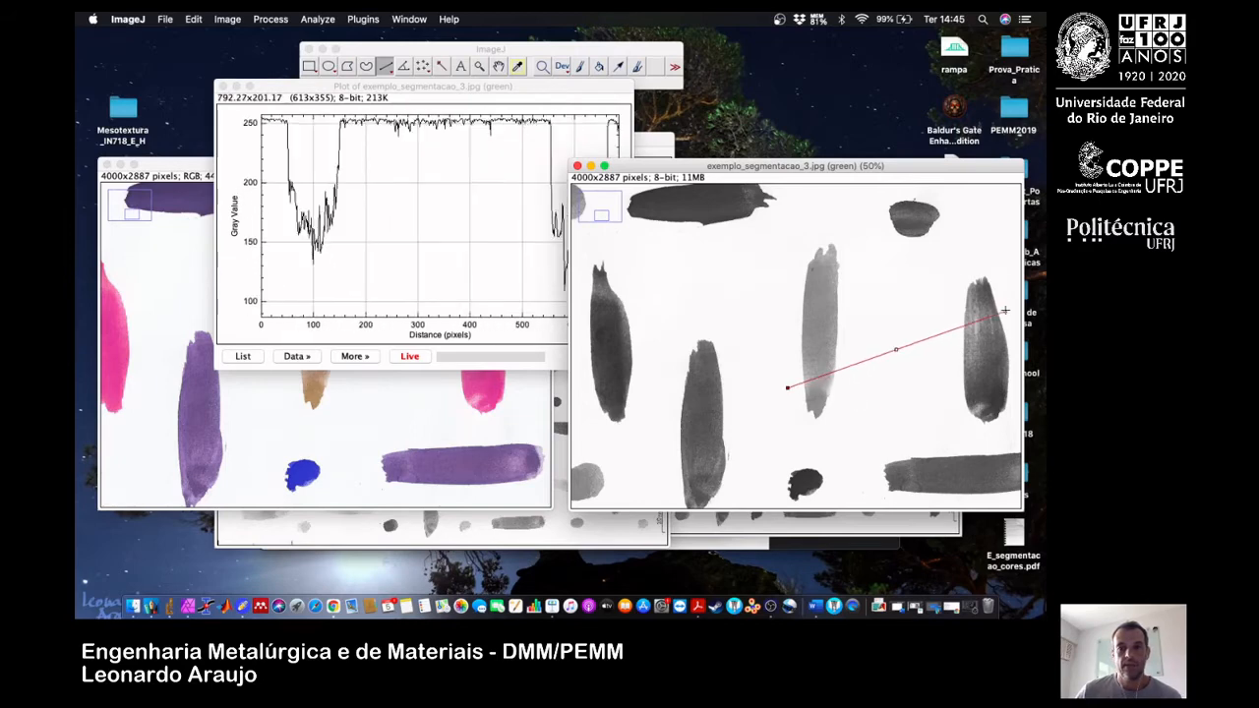
pyautogui.moveTo(787, 387); pyautogui.dragTo(954, 326)
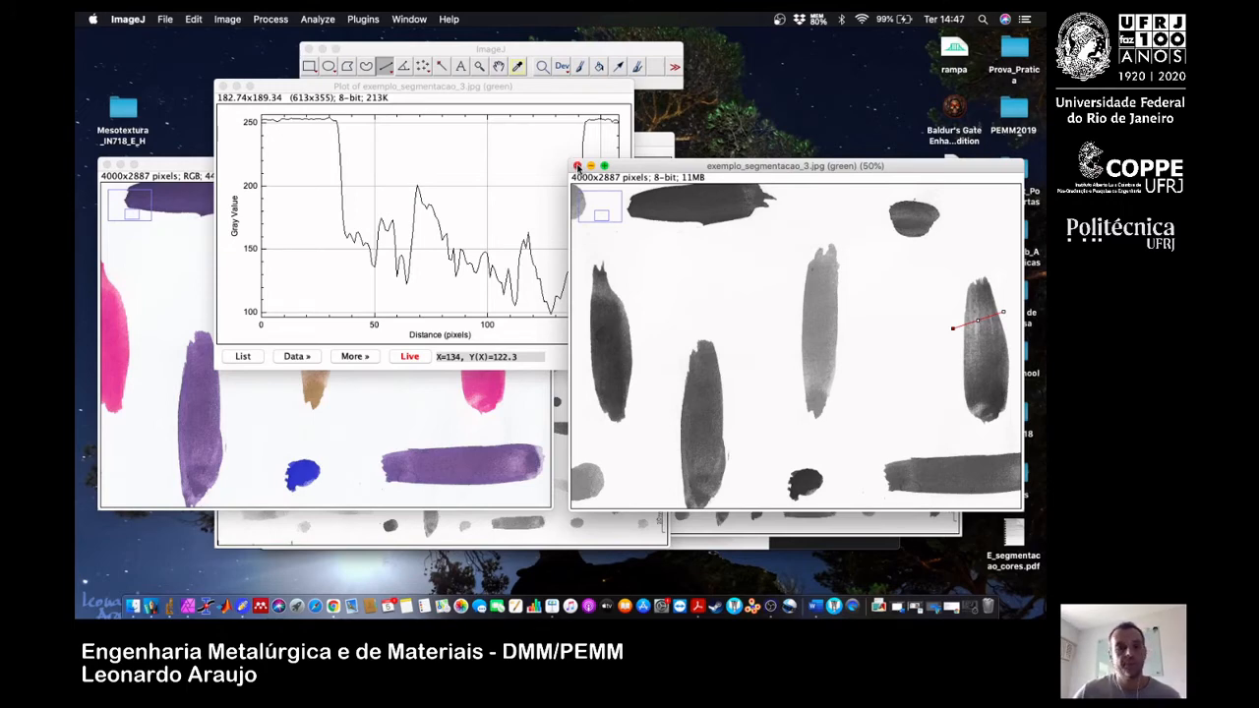
# Close the green channel image and the copia image, discarding the changes to copia.
pyautogui.click(577, 166)
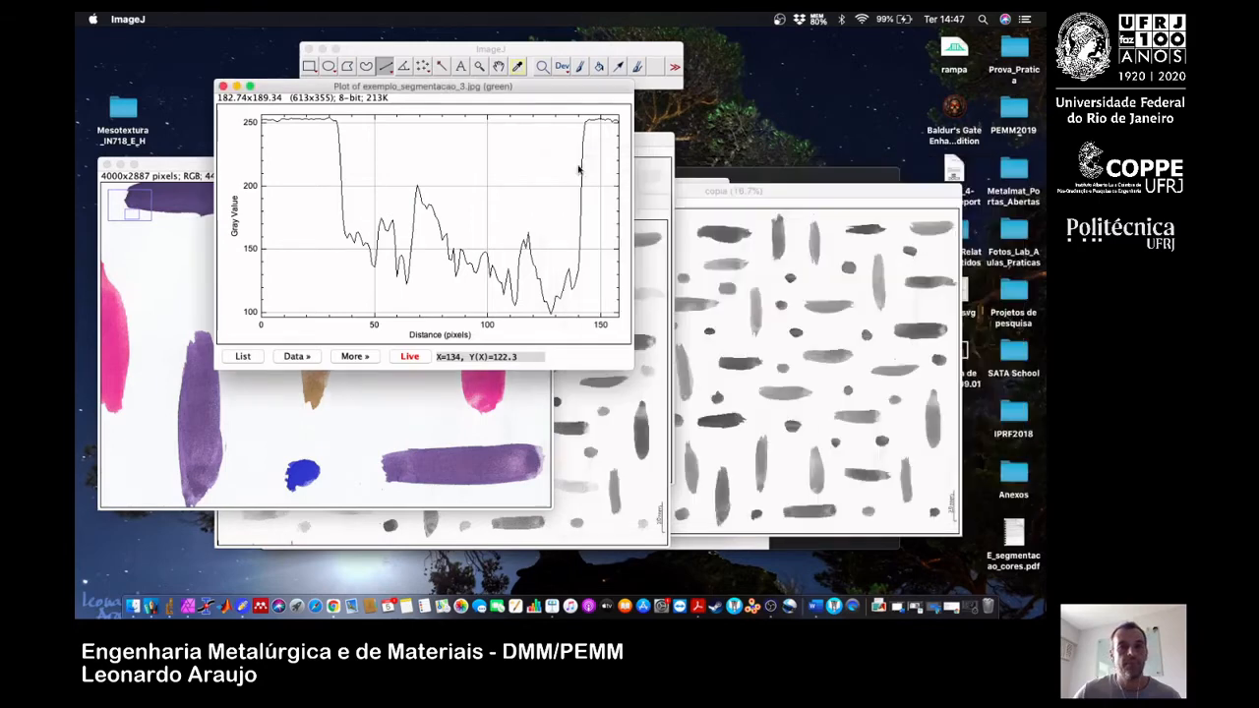
pyautogui.click(731, 191)
pyautogui.click(515, 191)
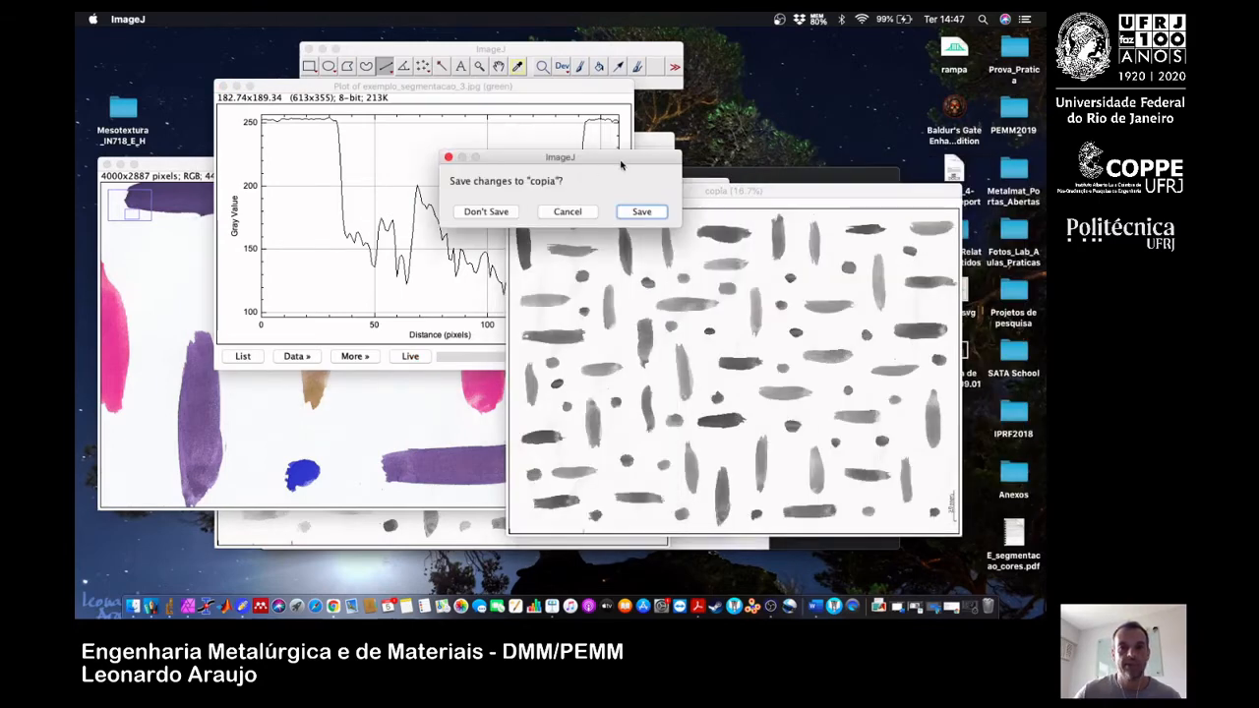
pyautogui.click(497, 212)
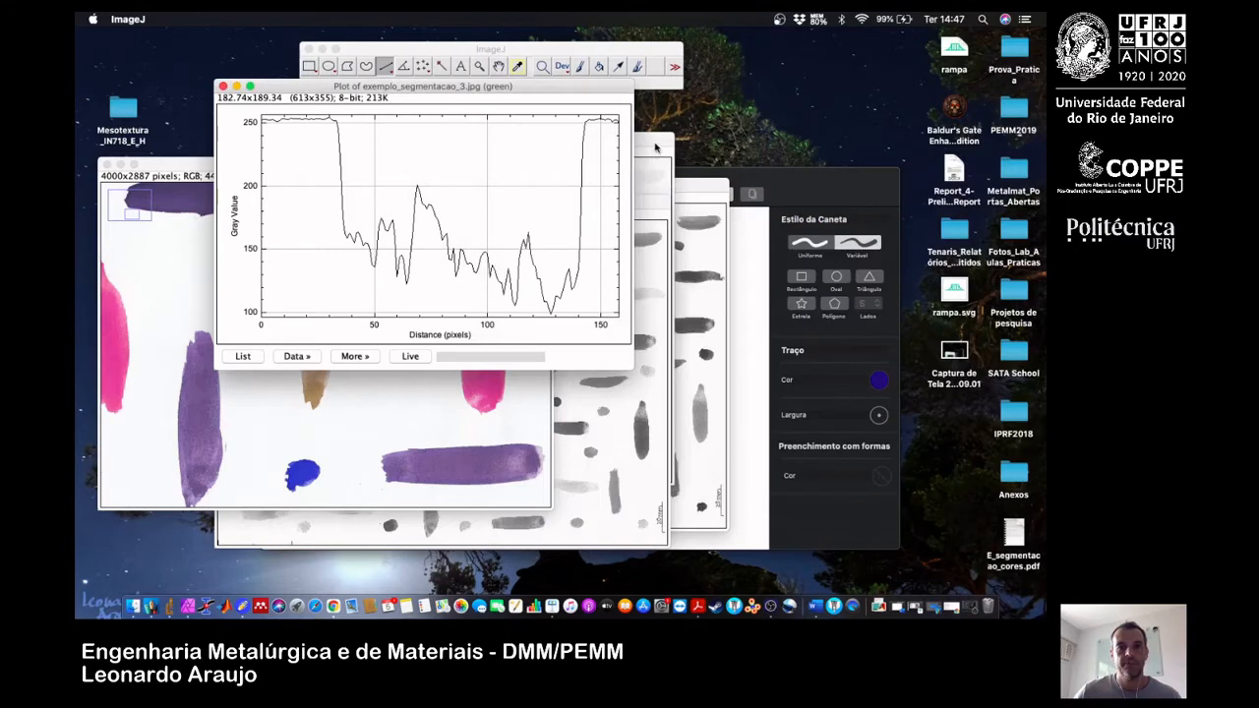
# Close the red channel image and the other remaining split-channel image.
pyautogui.click(656, 146)
pyautogui.moveTo(587, 144); pyautogui.dragTo(693, 155)
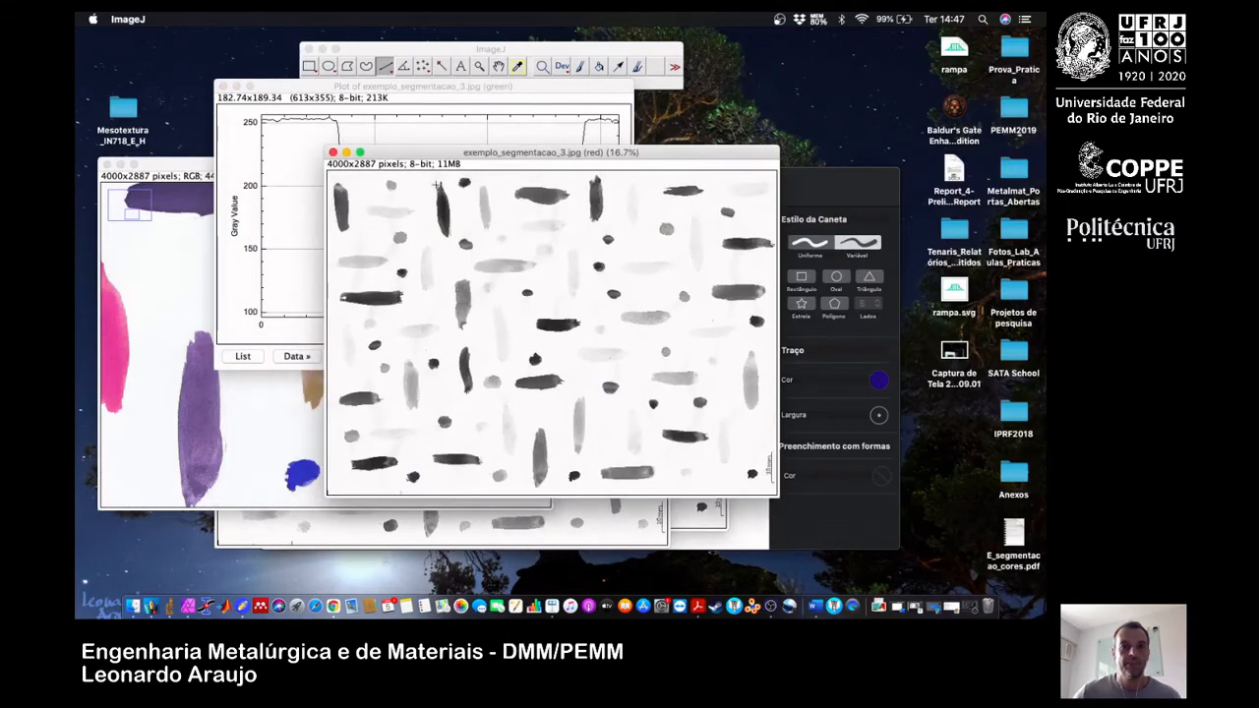
pyautogui.click(332, 152)
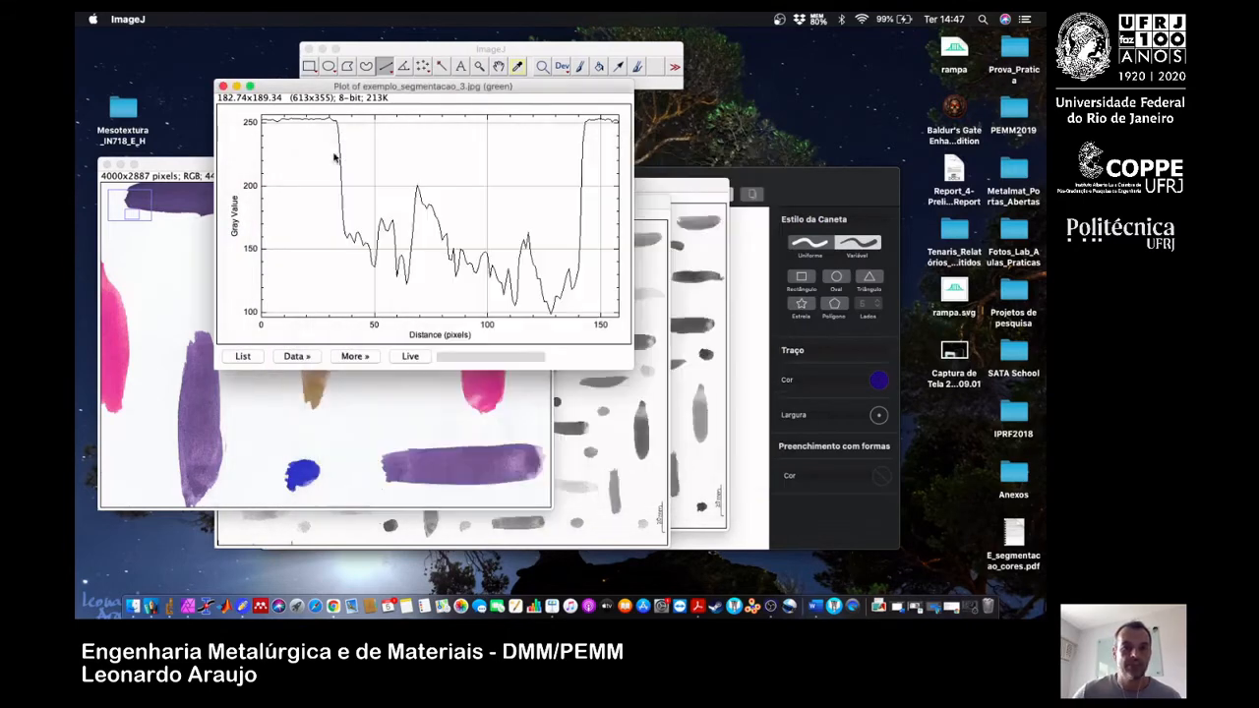
pyautogui.click(650, 202)
pyautogui.click(306, 198)
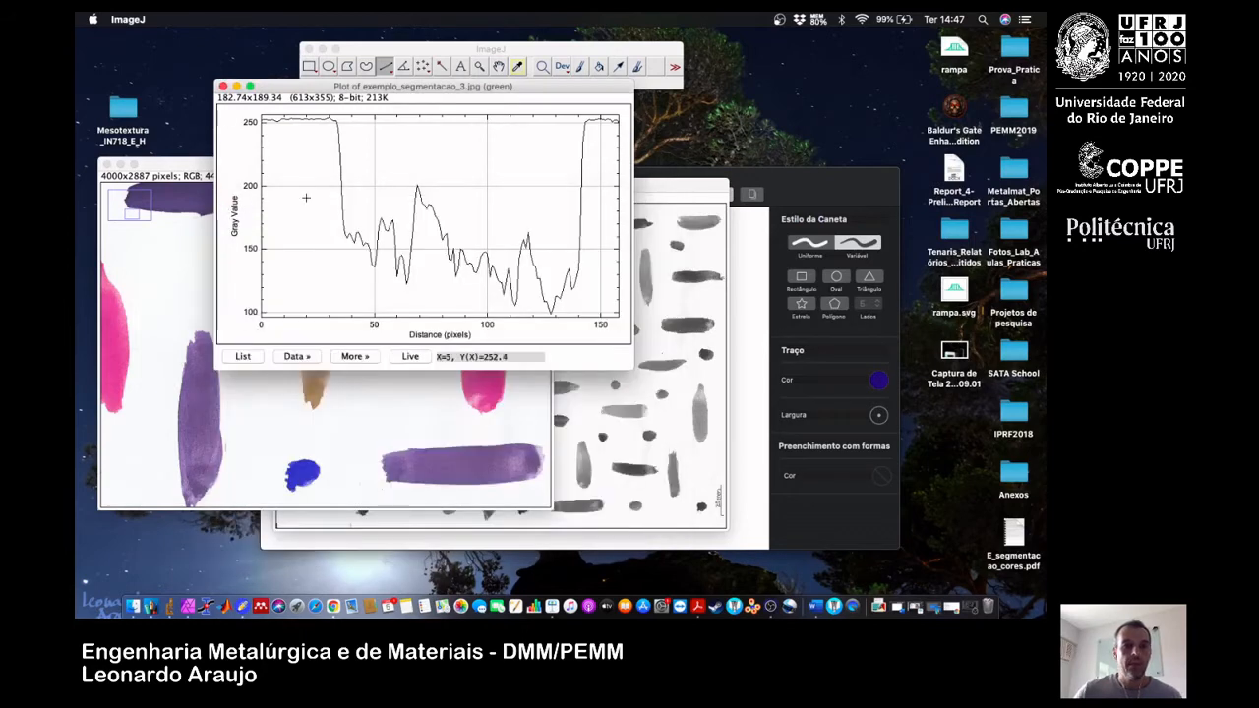
# Close the copia2 image without saving its changes.
pyautogui.click(661, 195)
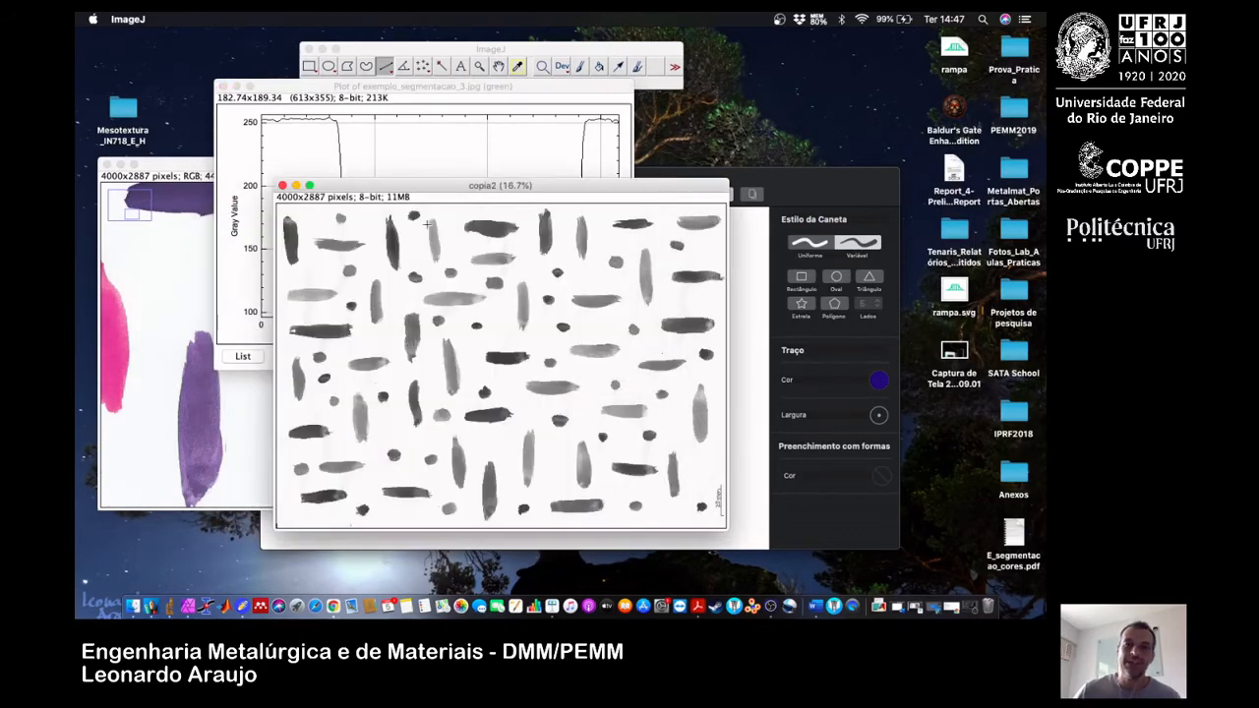
pyautogui.click(282, 186)
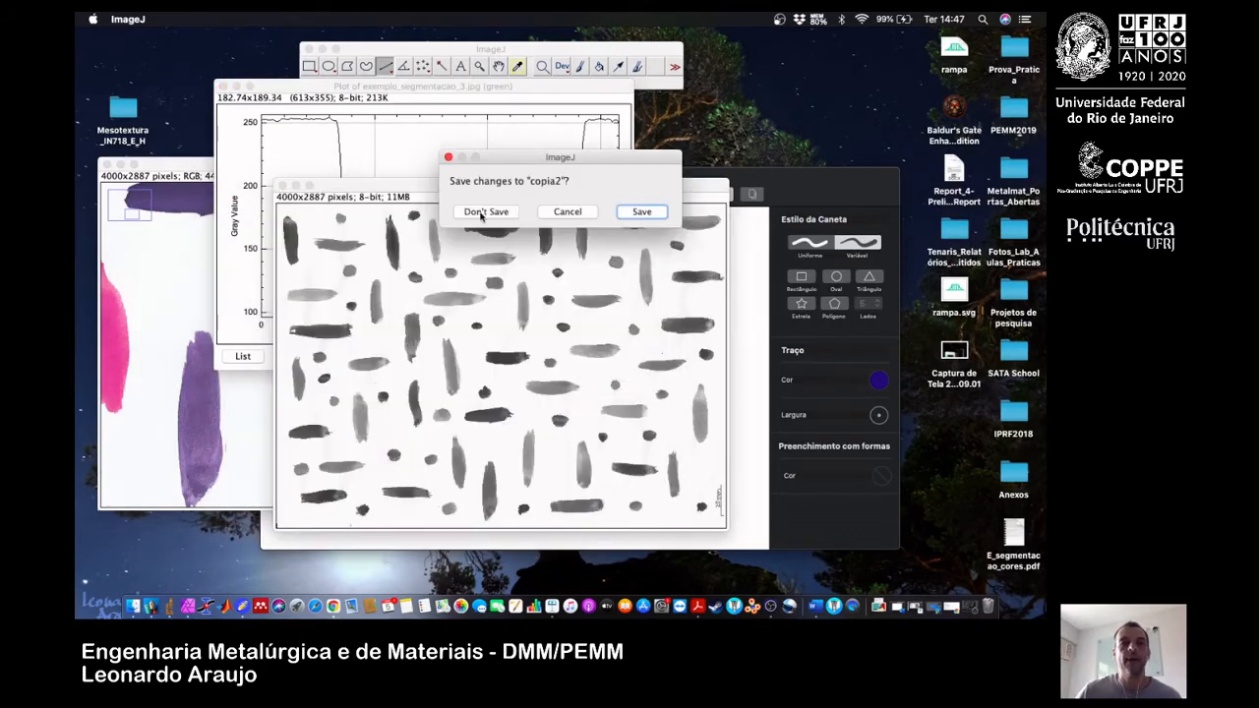
pyautogui.click(480, 214)
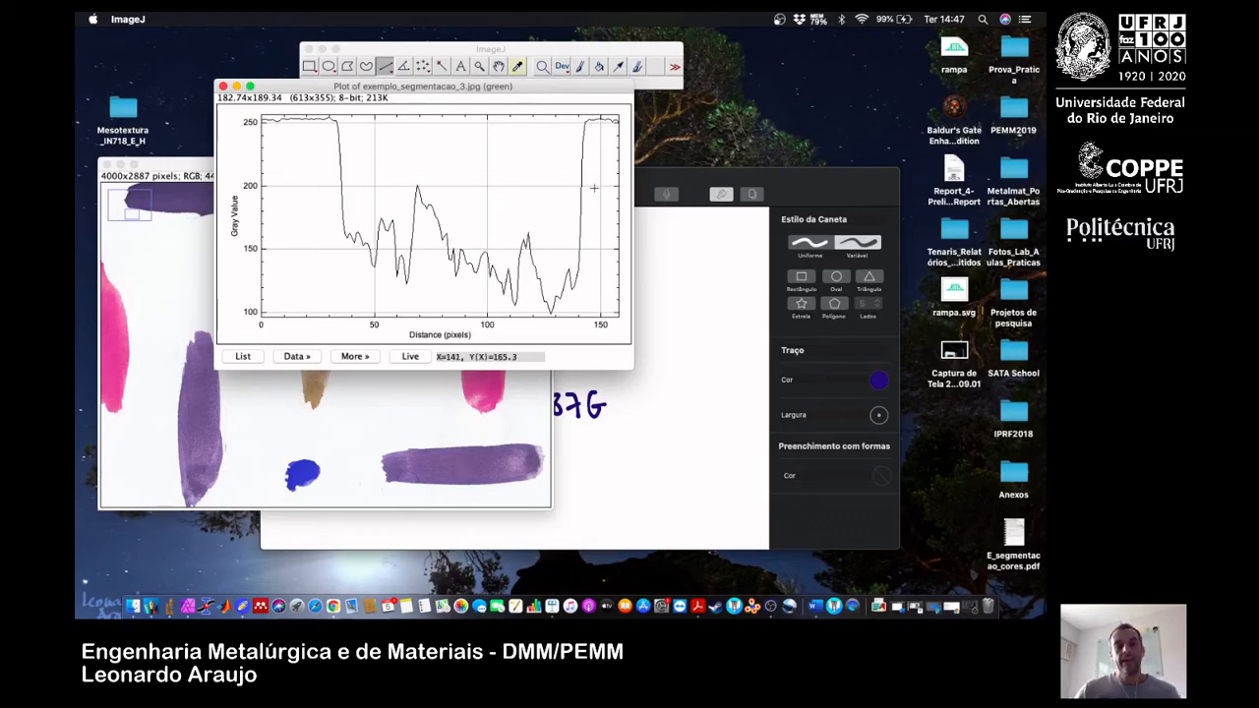
# Switch to the Notability note and handwrite "Lab" and "HSV" on separate lines in the blank area below the greyscale formulas.
pyautogui.click(676, 333)
pyautogui.scroll(-3, 511, 427)
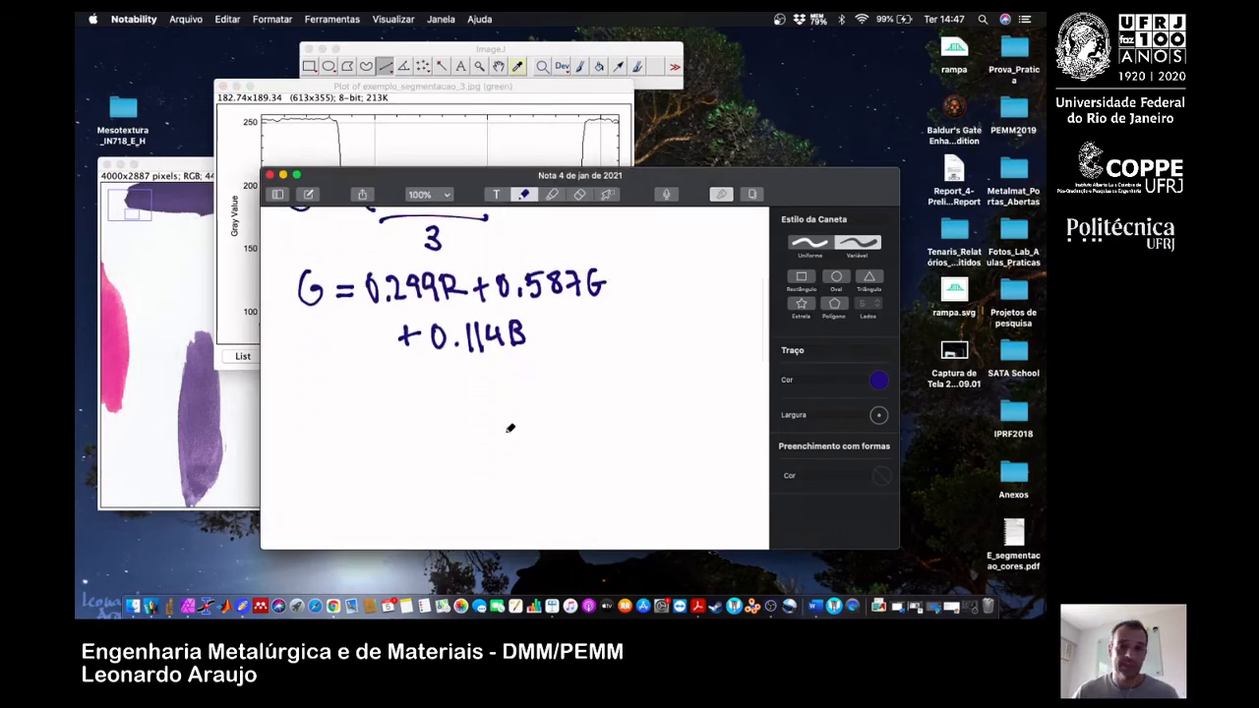
pyautogui.scroll(-5, 510, 428)
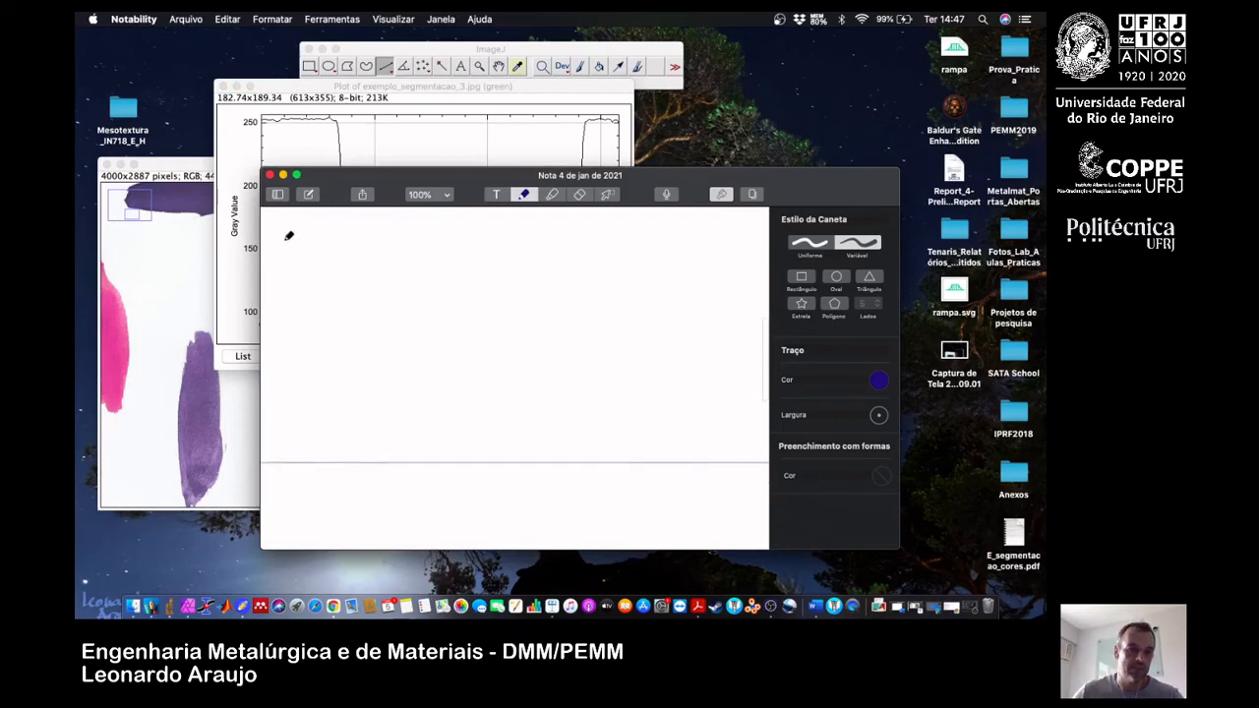
pyautogui.moveTo(284, 236)
pyautogui.mouseDown()
pyautogui.moveTo(308, 275)
pyautogui.moveTo(341, 264)
pyautogui.mouseUp()
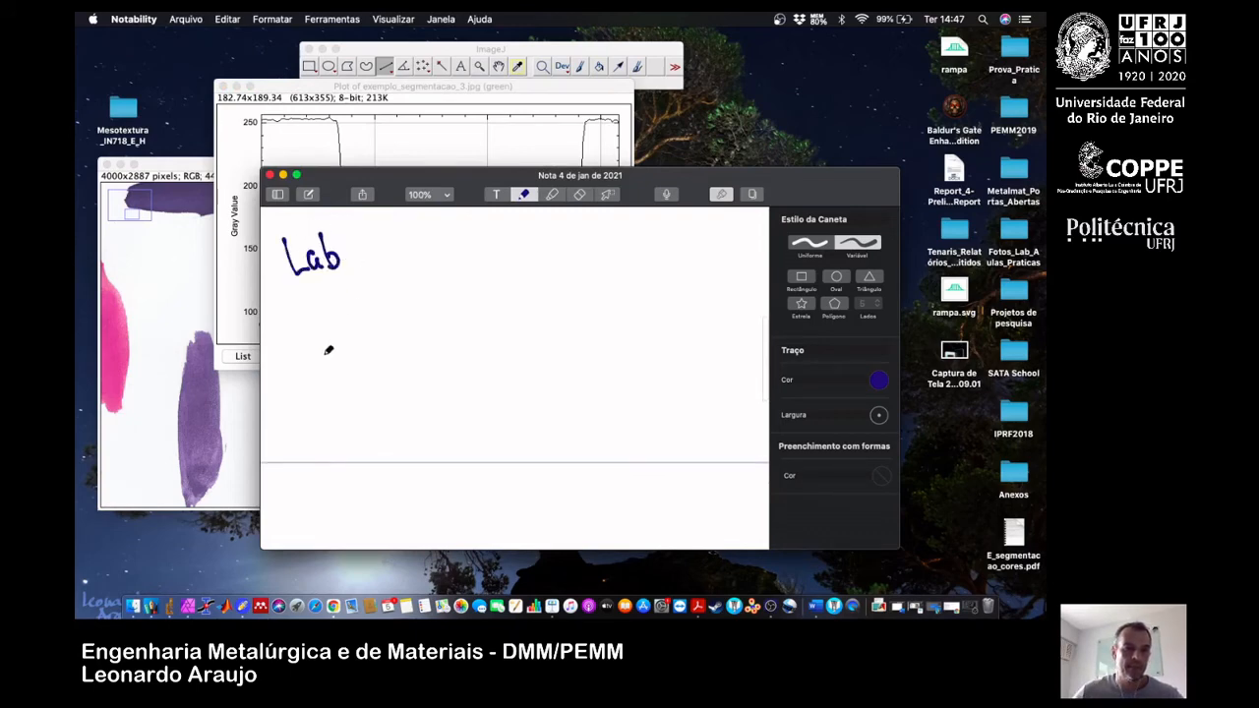
pyautogui.moveTo(293, 299); pyautogui.dragTo(294, 336)
pyautogui.moveTo(292, 318)
pyautogui.mouseDown()
pyautogui.moveTo(311, 315)
pyautogui.moveTo(308, 337)
pyautogui.moveTo(349, 335)
pyautogui.moveTo(357, 299)
pyautogui.mouseUp()
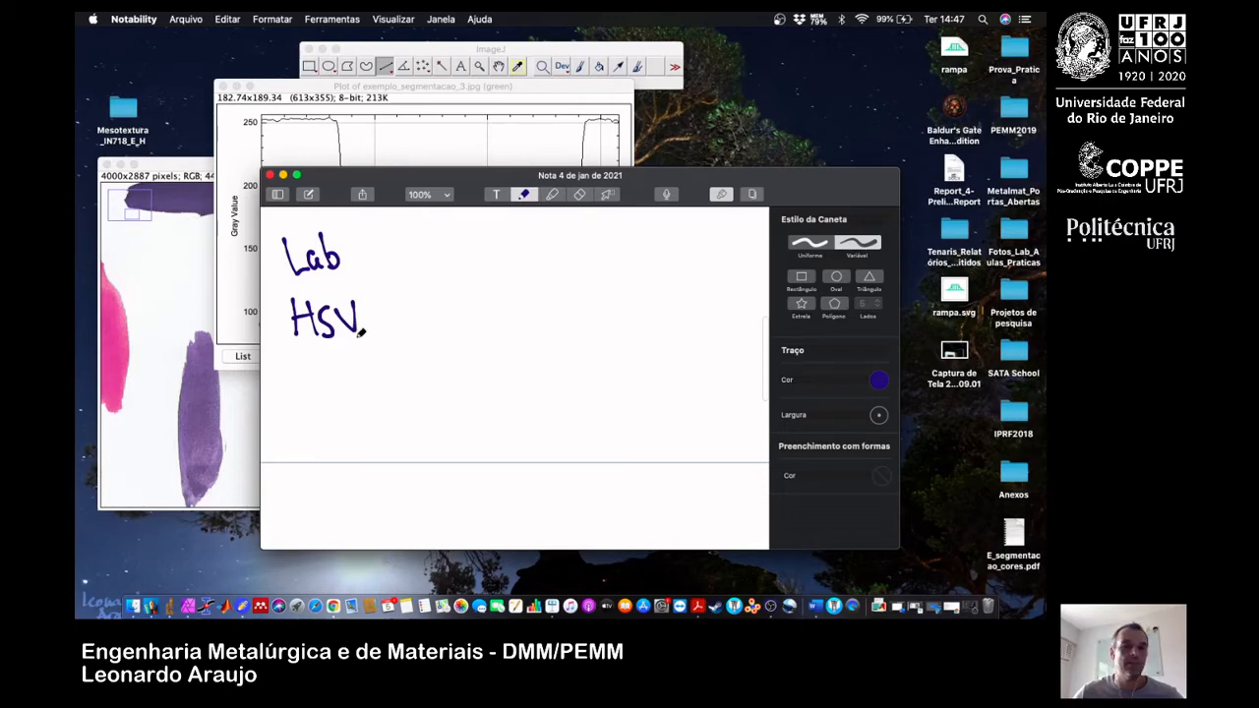
# Handwrite "HSL" on a new line beneath "HSV" in the note.
pyautogui.moveTo(302, 360)
pyautogui.mouseDown()
pyautogui.moveTo(301, 394)
pyautogui.moveTo(319, 373)
pyautogui.mouseUp()
pyautogui.moveTo(323, 351)
pyautogui.mouseDown()
pyautogui.moveTo(322, 390)
pyautogui.moveTo(384, 380)
pyautogui.mouseUp()
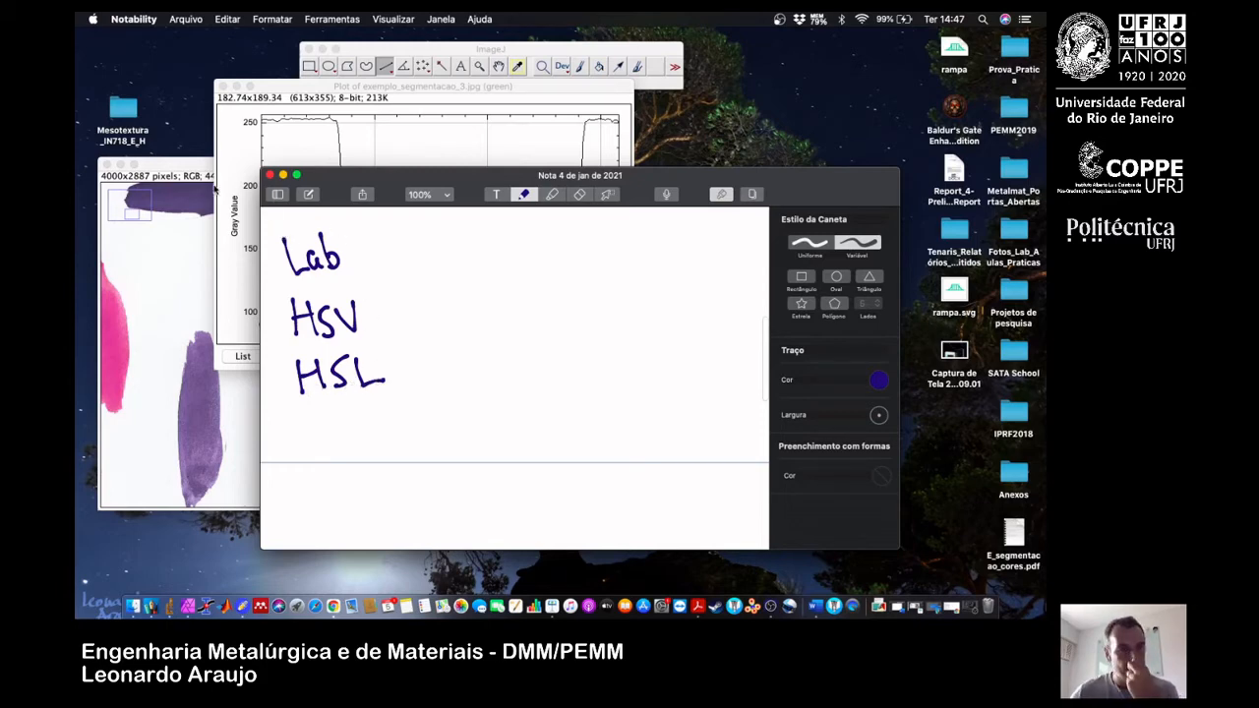
# Switch to ImageJ, show the whole exemplo_segmentacao_3.jpg image at 16.7%, and close the green intensity plot.
pyautogui.click(191, 170)
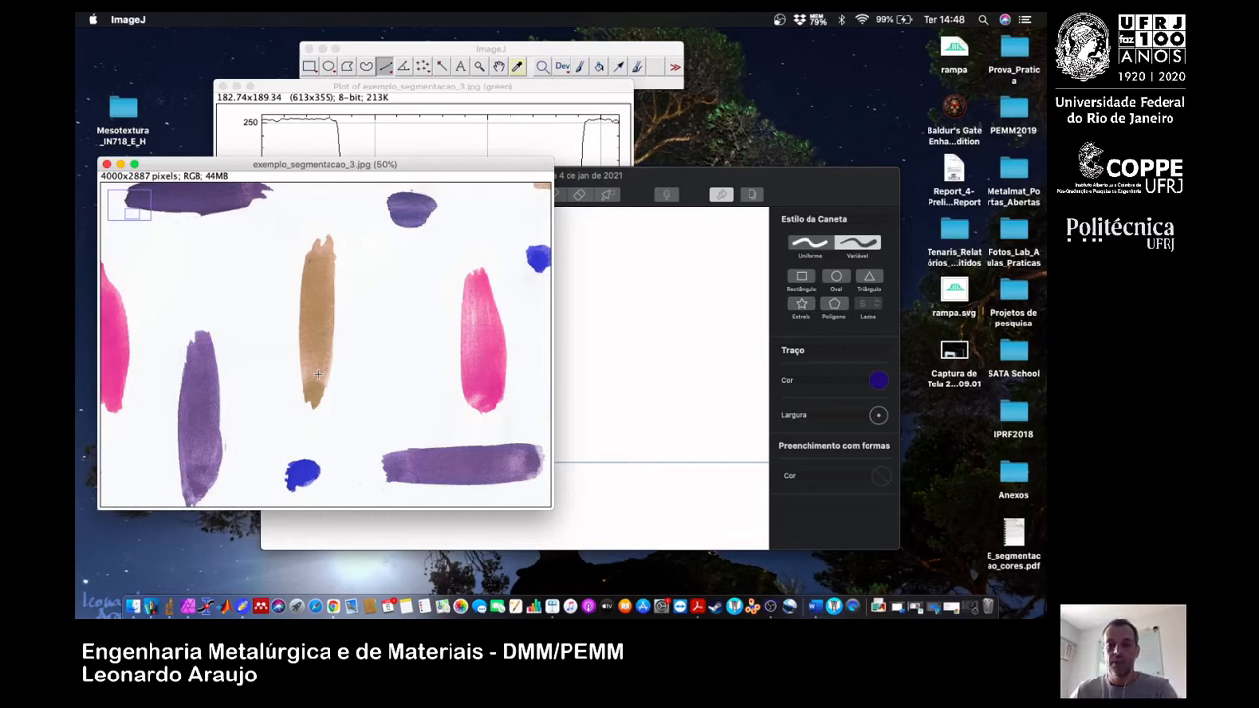
pyautogui.press('-')
pyautogui.press('-')
pyautogui.press('-')
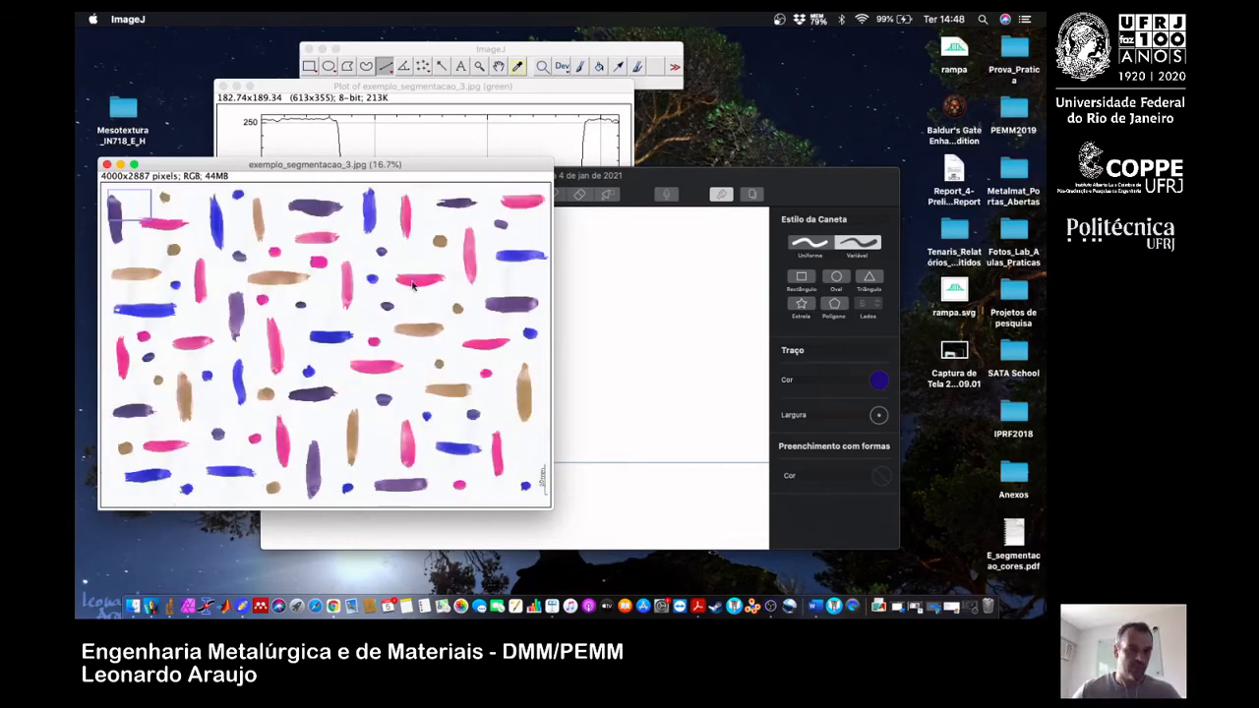
pyautogui.moveTo(446, 173); pyautogui.dragTo(558, 152)
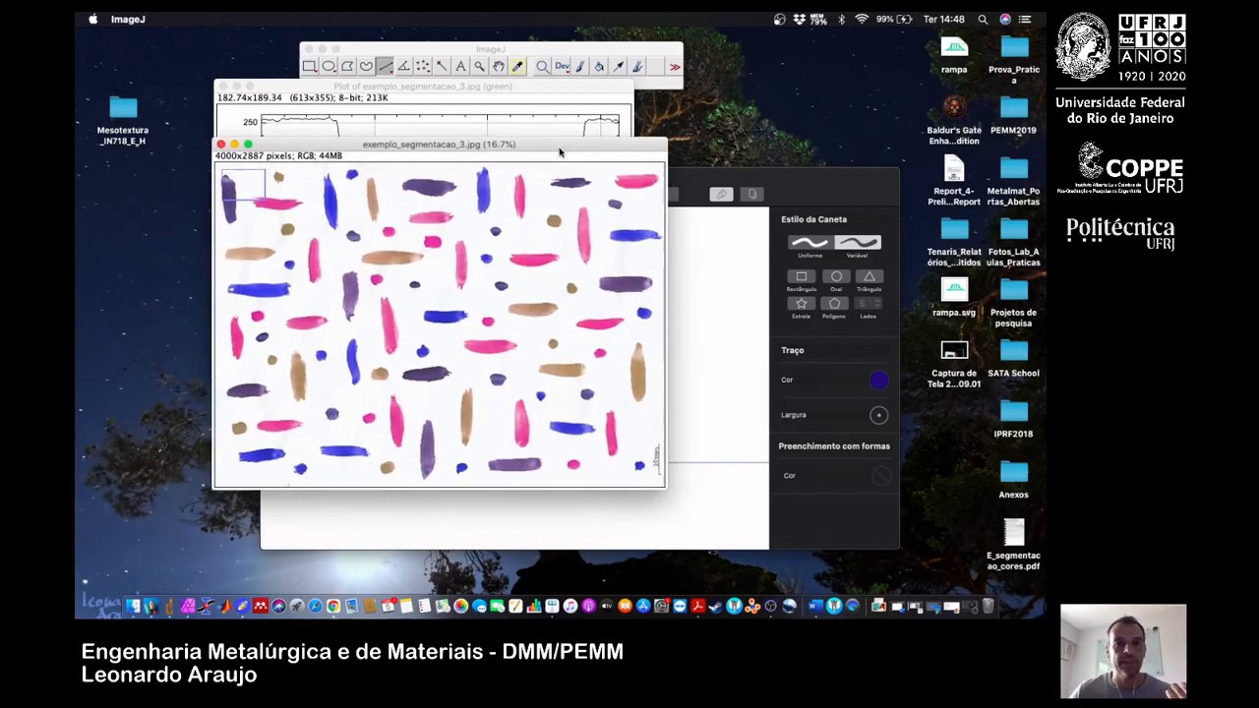
pyautogui.click(223, 88)
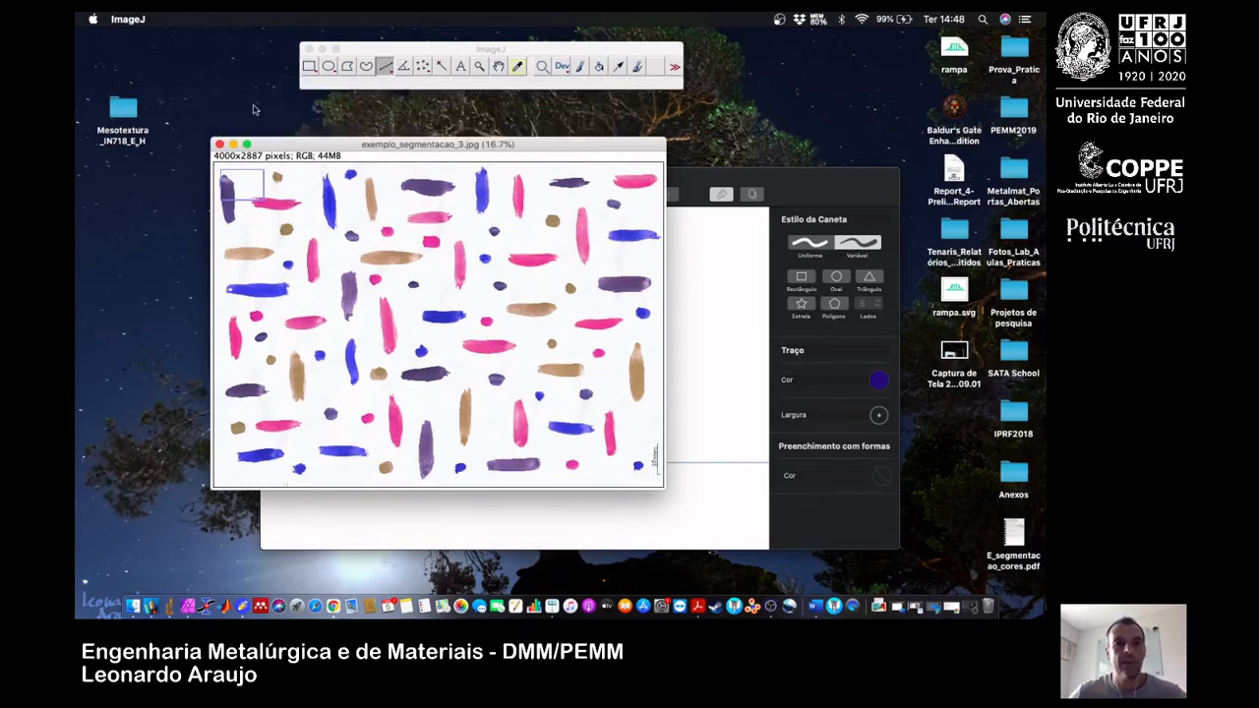
pyautogui.moveTo(374, 146); pyautogui.dragTo(302, 140)
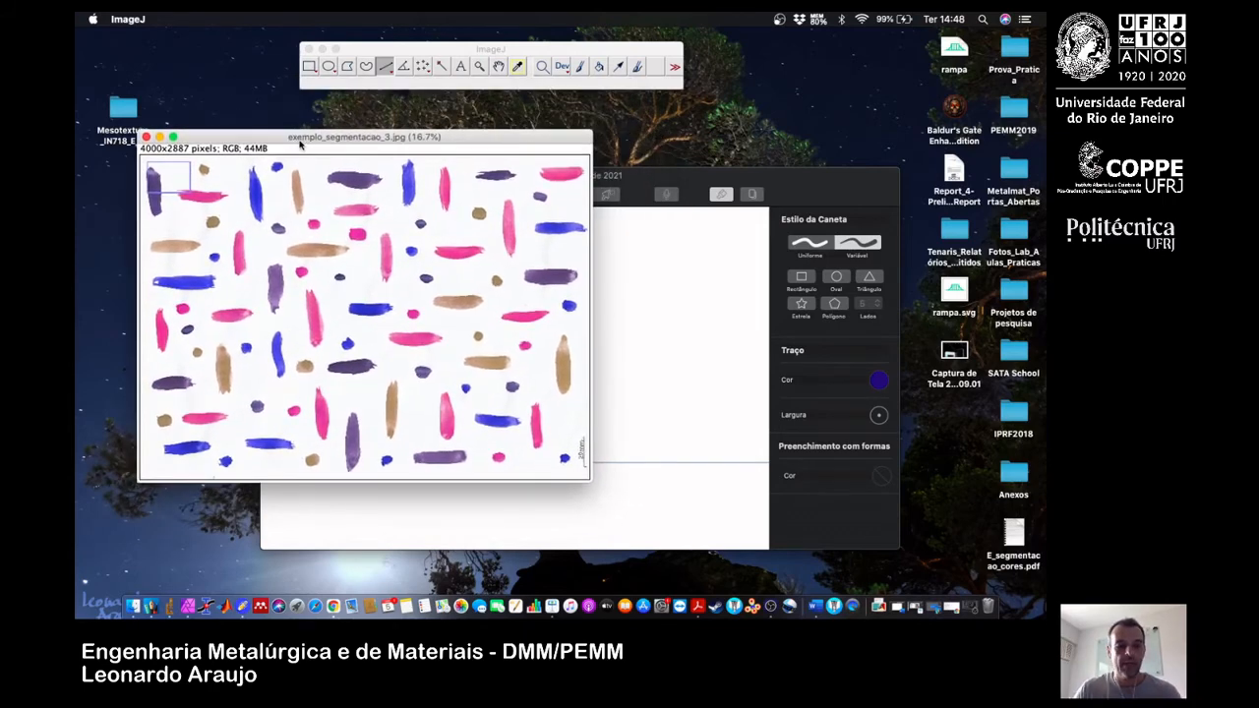
# Duplicate exemplo_segmentacao_3.jpg as copia3 and arrange the copy beside the original at 16.7% zoom.
pyautogui.press('super+shift+d')
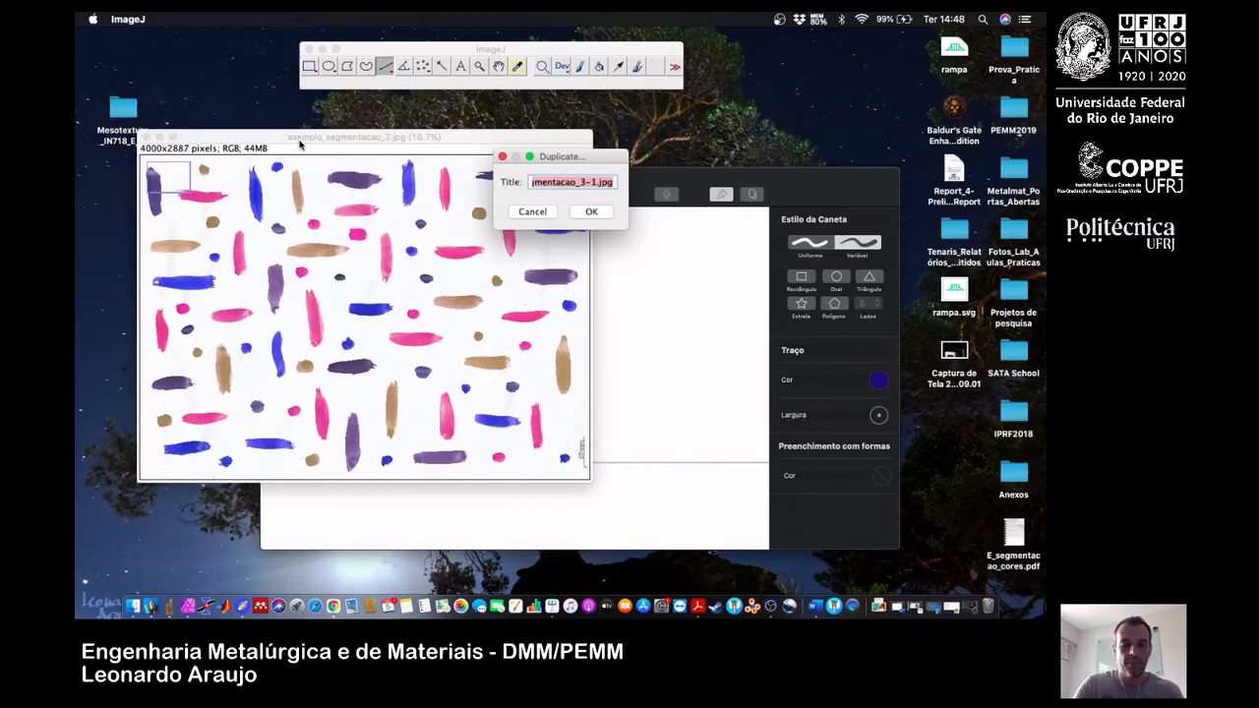
pyautogui.write('copia3')
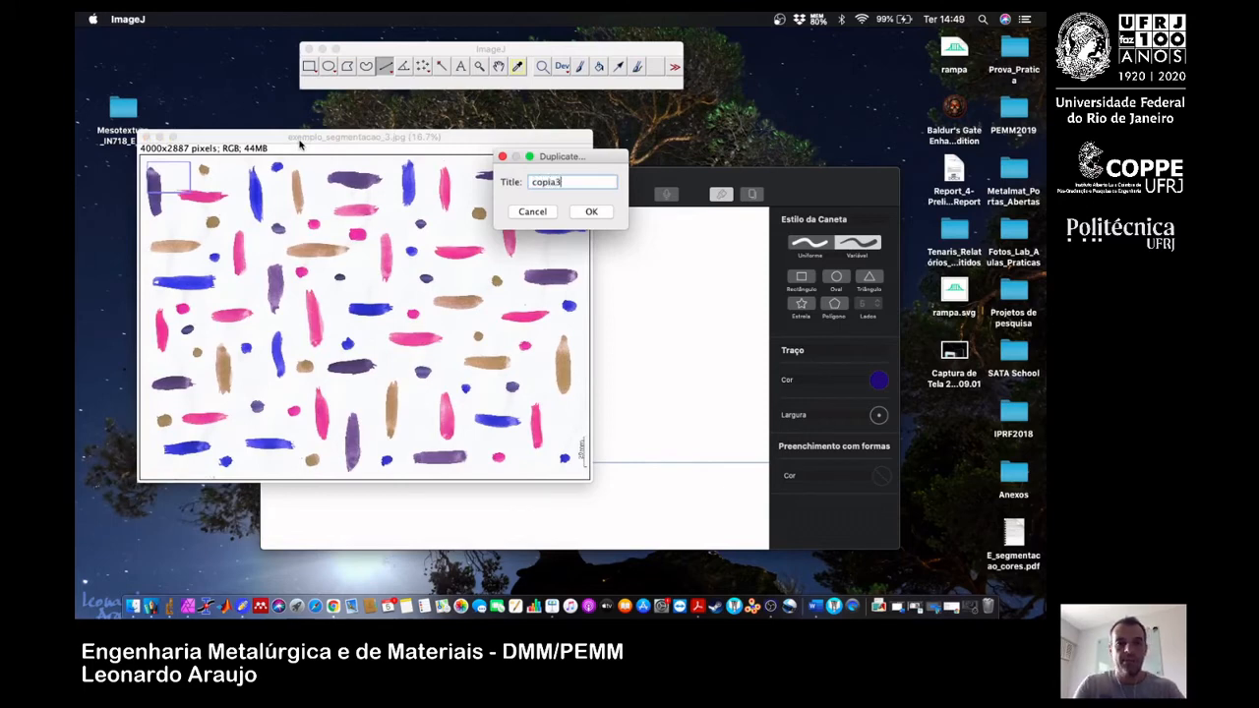
pyautogui.press('Return')
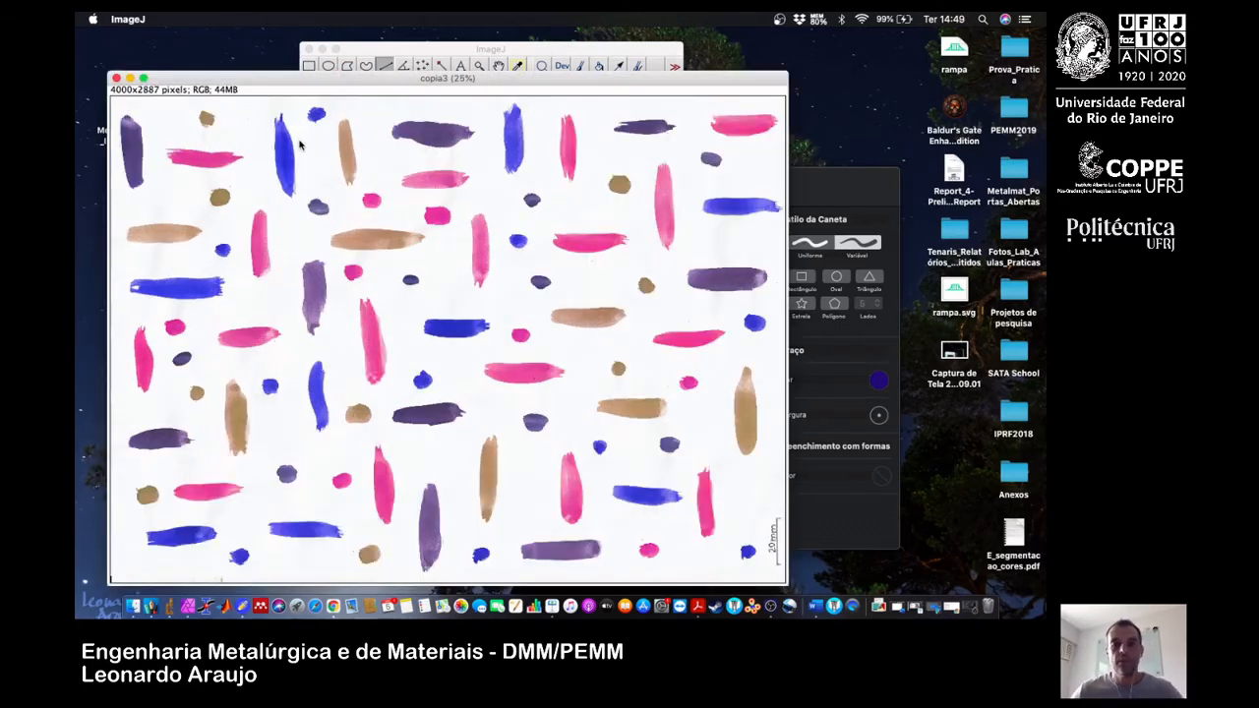
pyautogui.press('-')
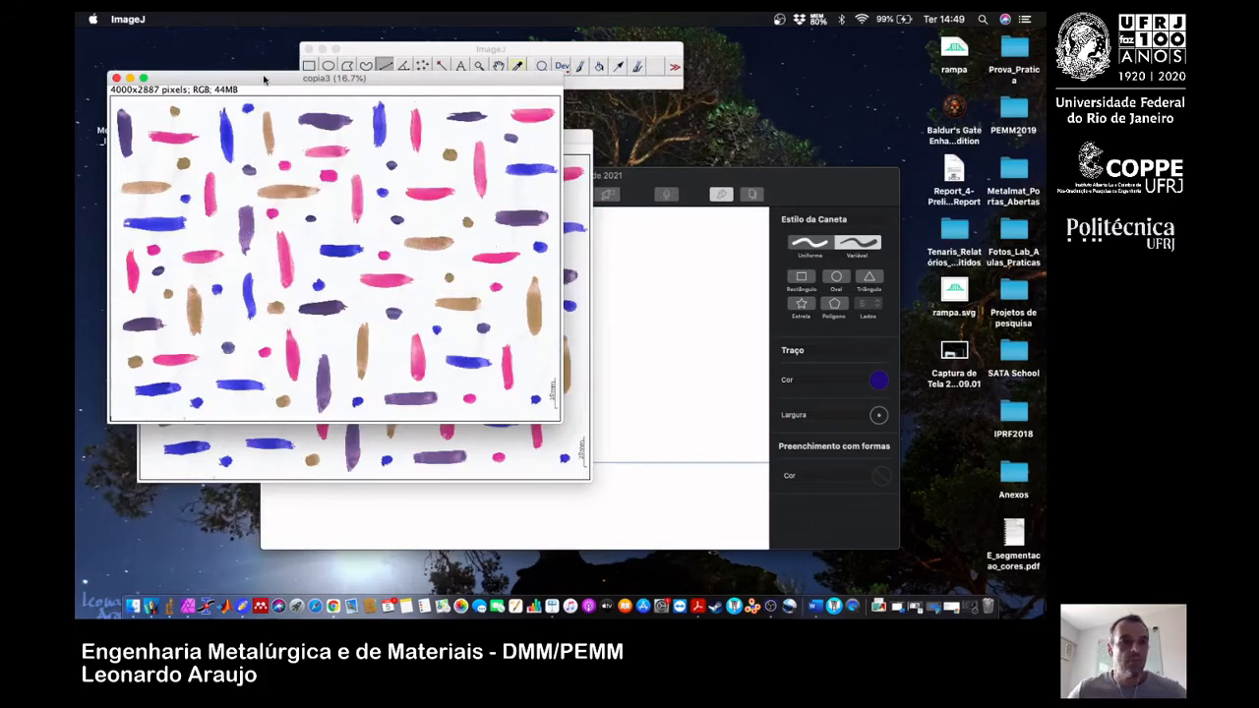
pyautogui.moveTo(263, 79); pyautogui.dragTo(685, 144)
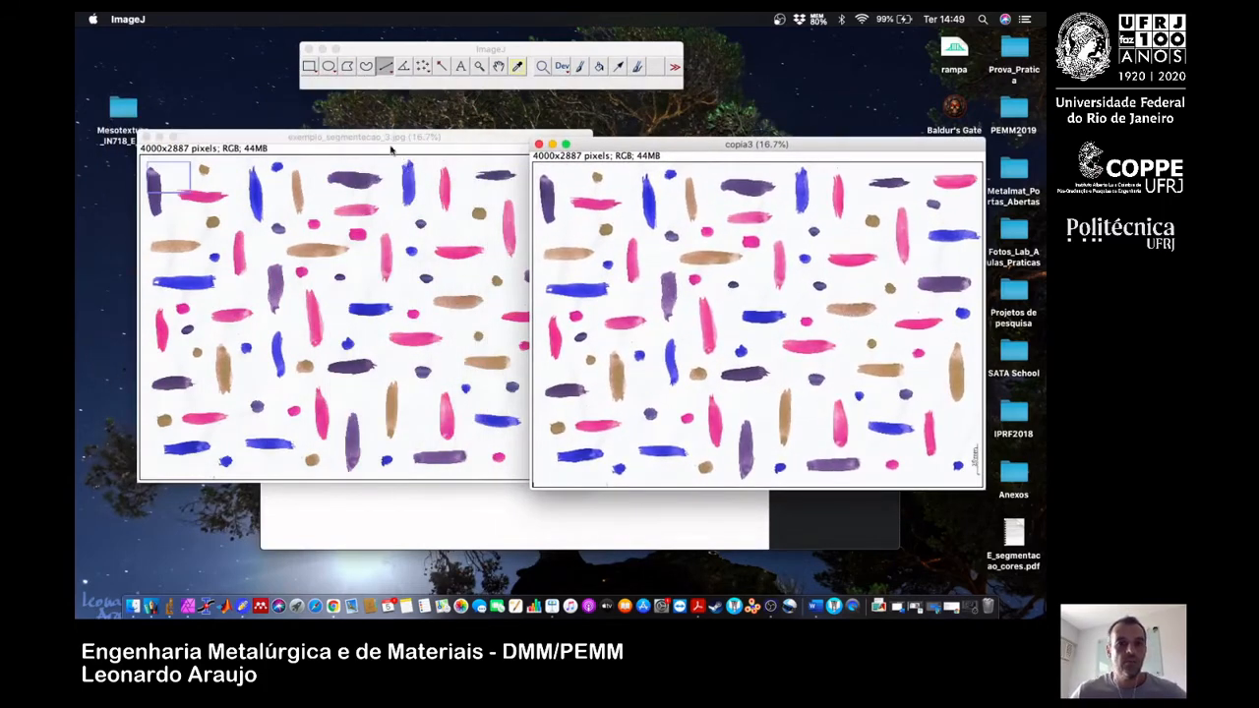
pyautogui.moveTo(391, 149); pyautogui.dragTo(354, 156)
pyautogui.moveTo(673, 144); pyautogui.dragTo(715, 145)
# Convert copia3 to the HSL colour space with the Color Transformer filter.
pyautogui.click(514, 52)
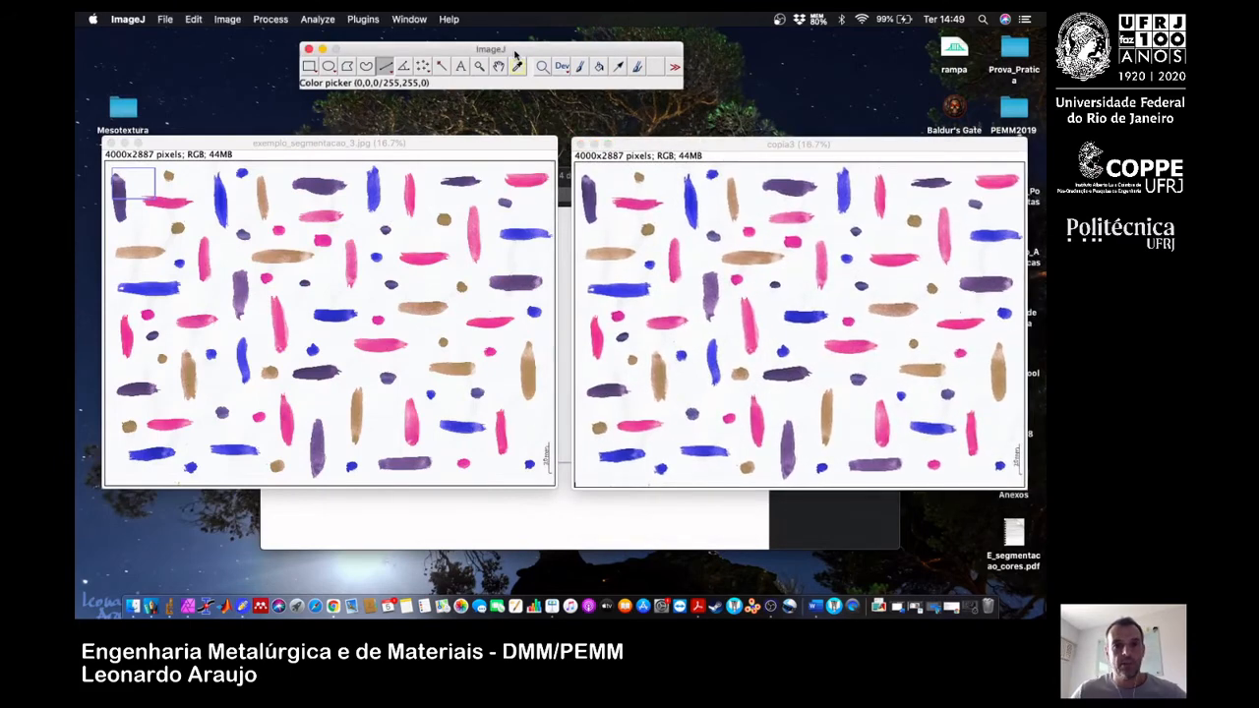
pyautogui.click(363, 19)
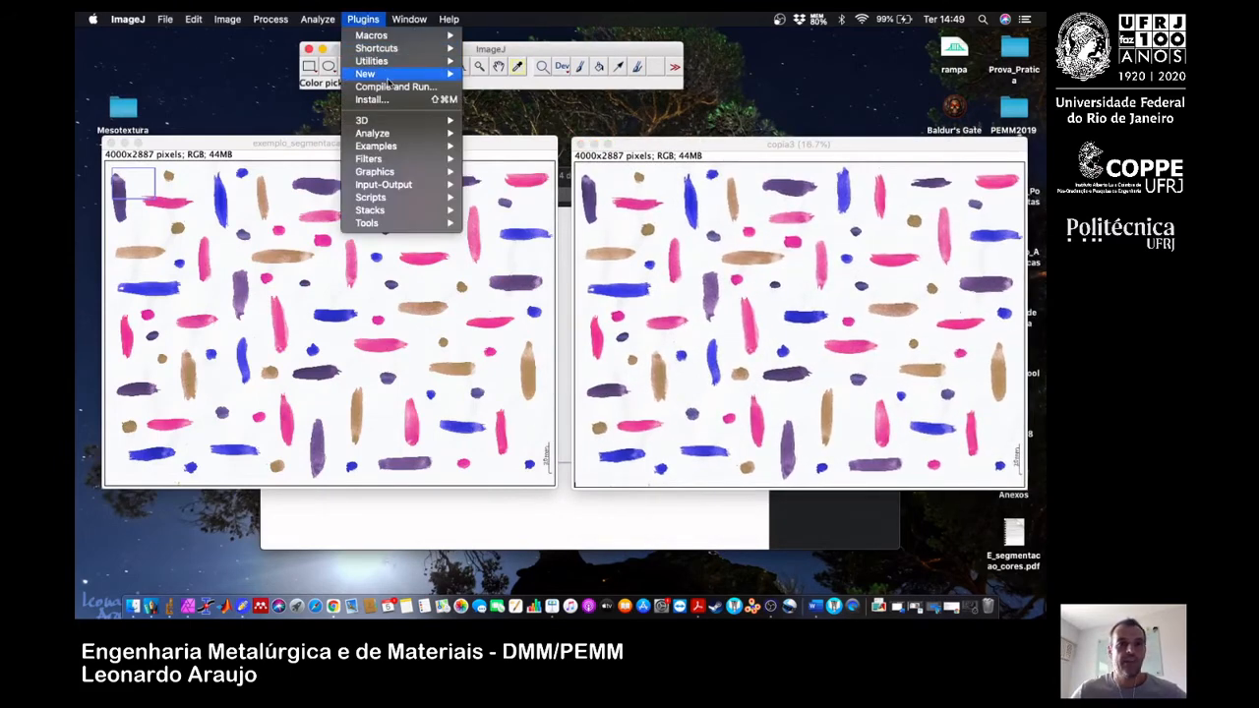
pyautogui.moveTo(427, 158)
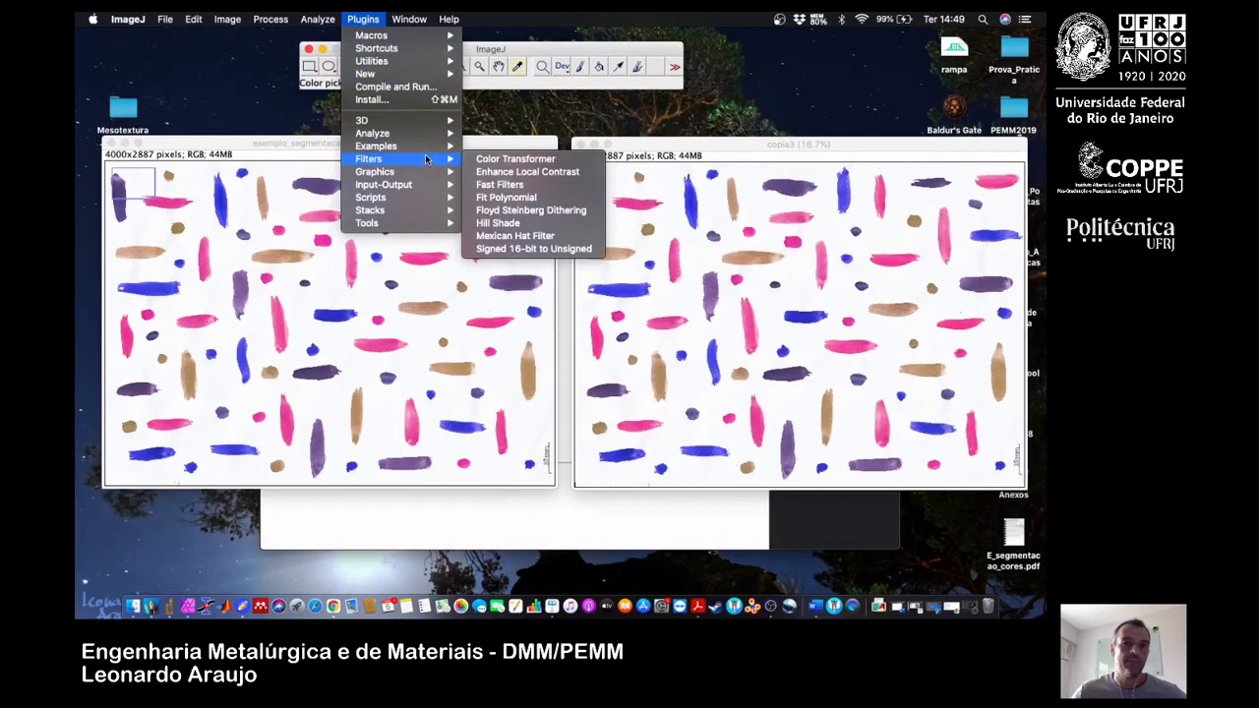
pyautogui.click(510, 163)
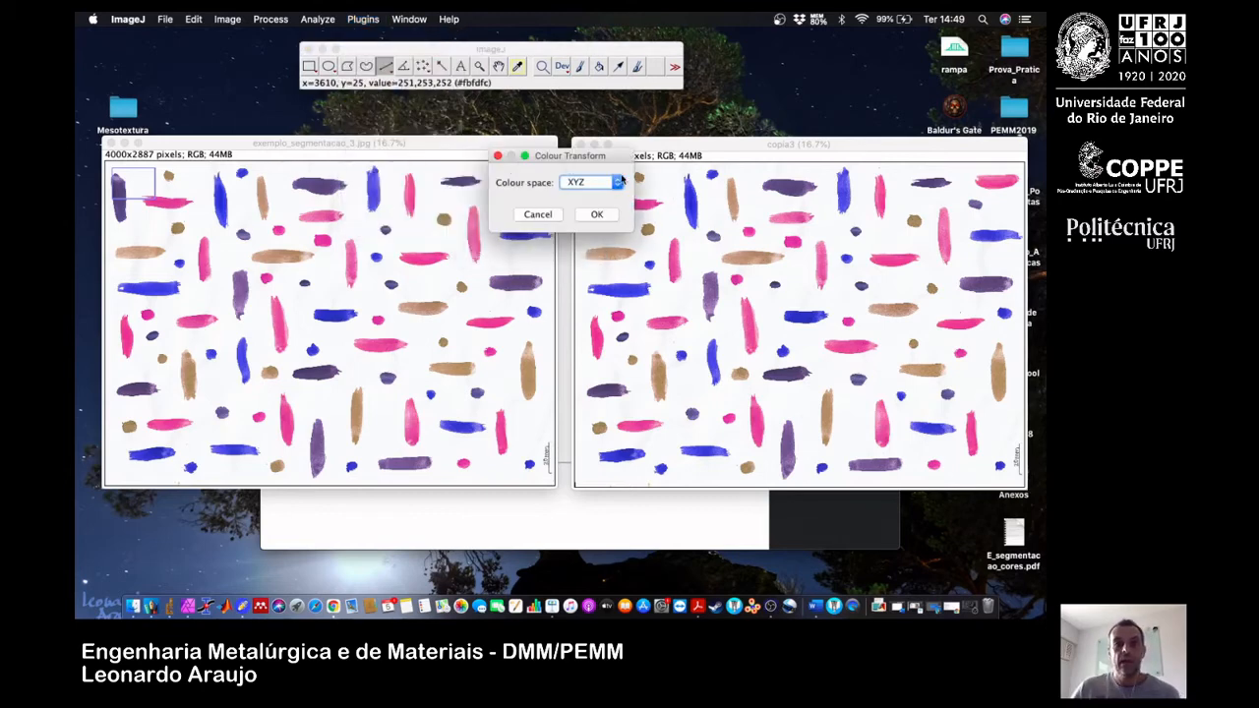
pyautogui.click(617, 183)
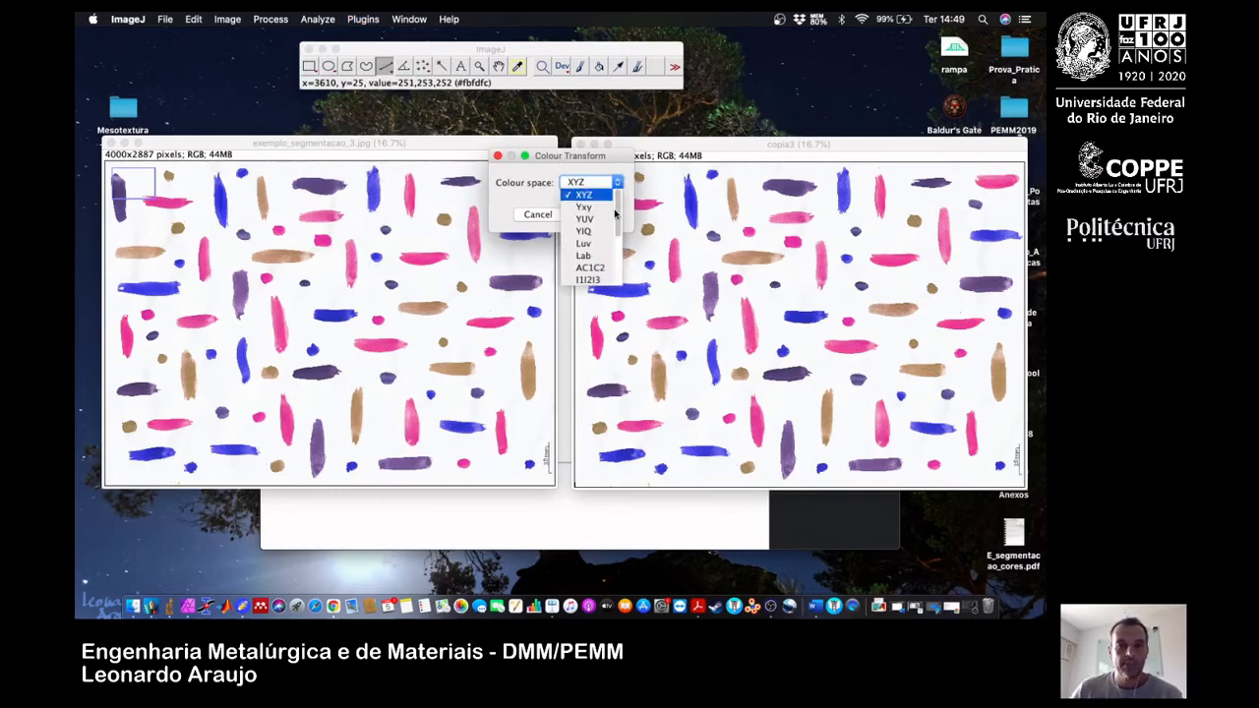
pyautogui.scroll(-3, 615, 214)
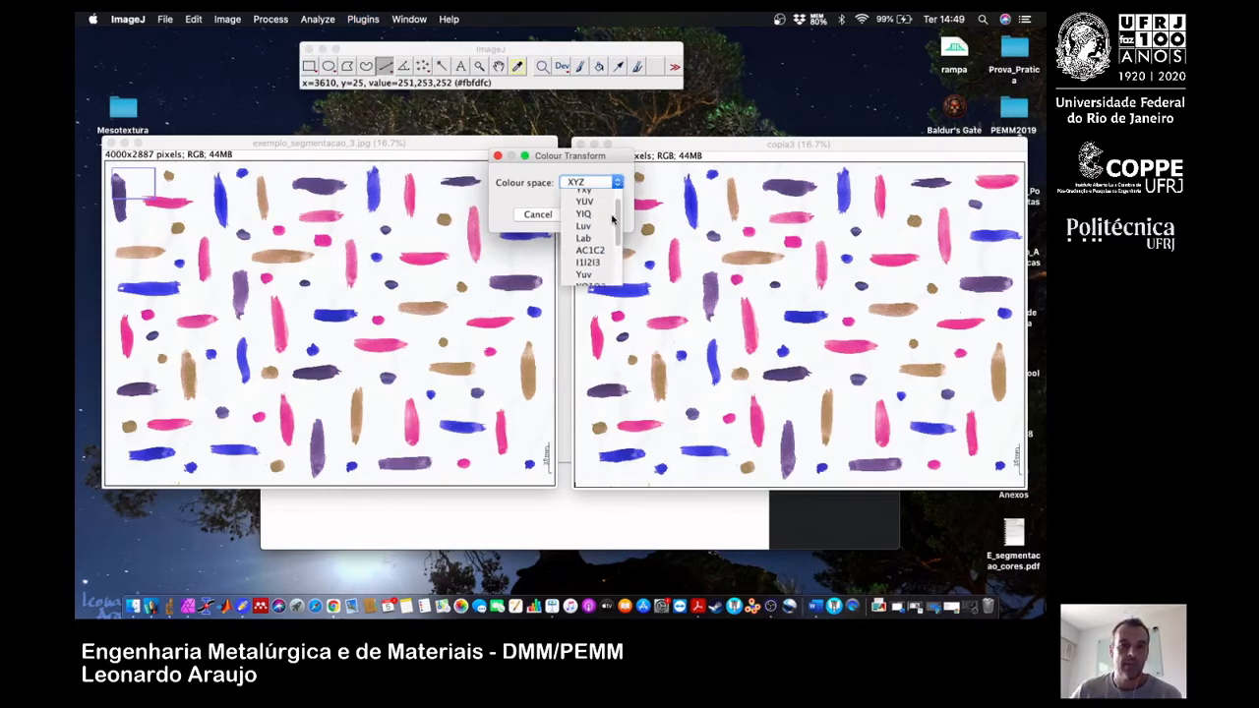
pyautogui.scroll(1, 611, 221)
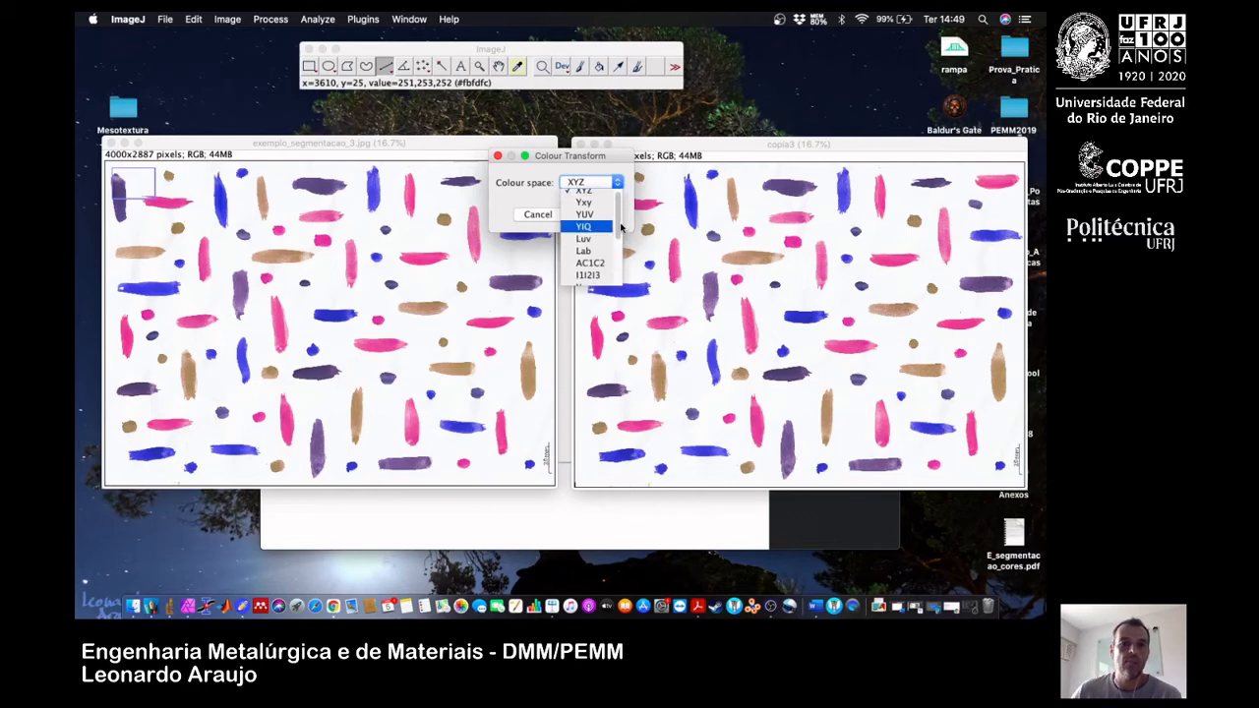
pyautogui.scroll(-5, 620, 228)
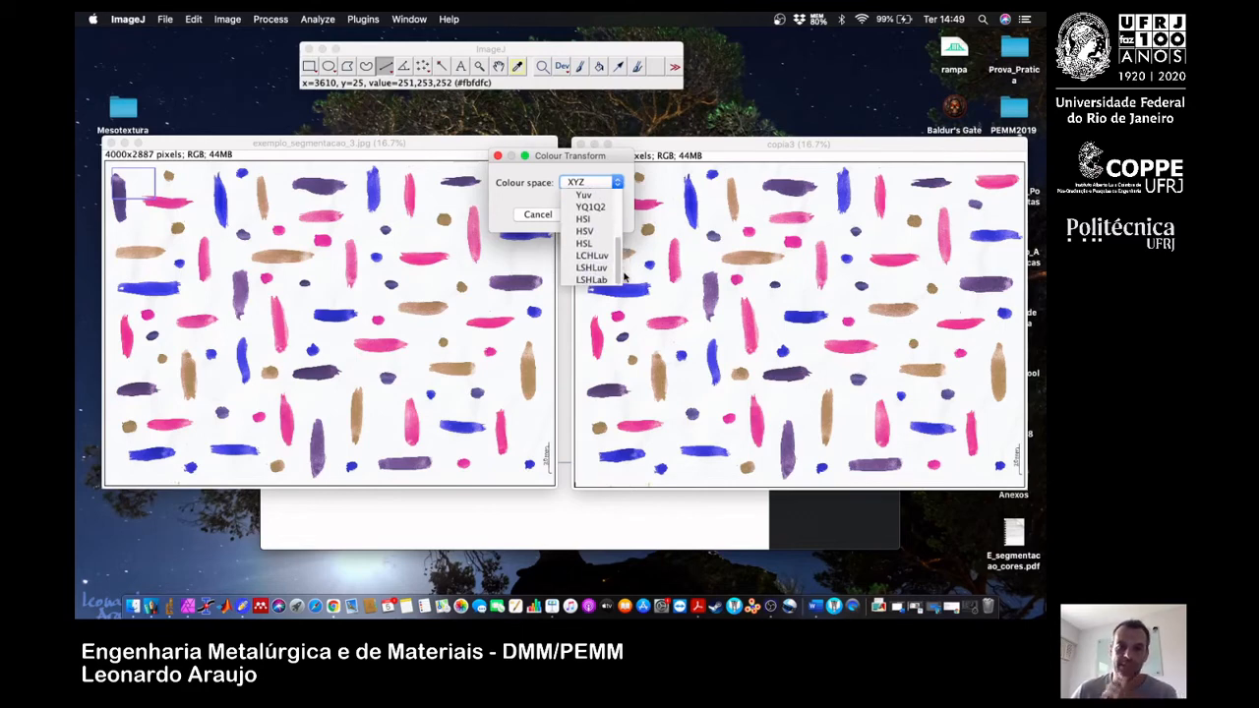
pyautogui.scroll(3, 622, 266)
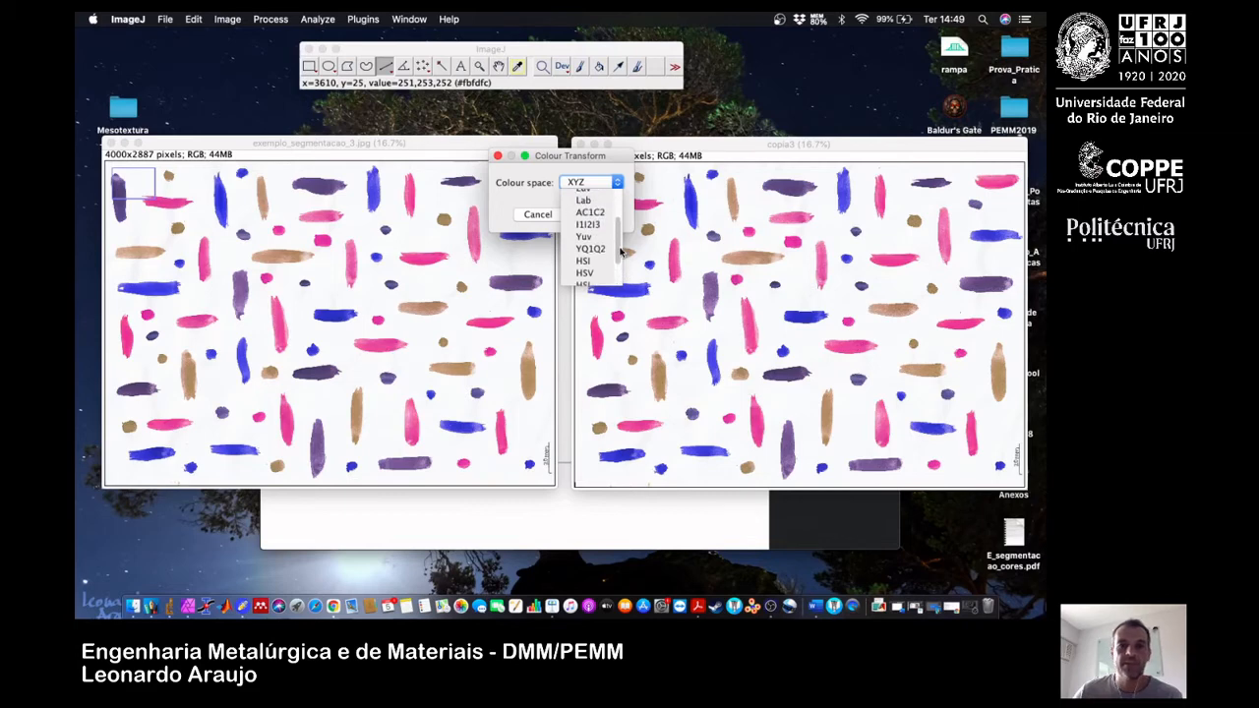
pyautogui.scroll(-2, 621, 253)
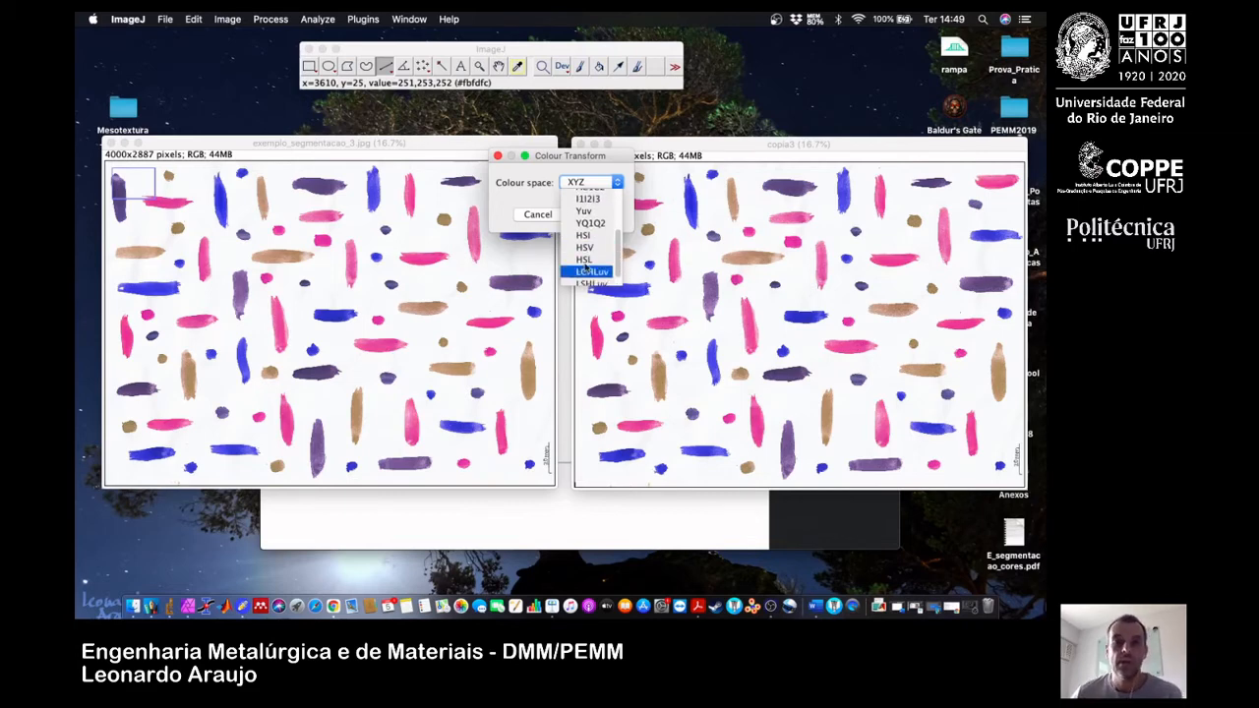
pyautogui.click(601, 259)
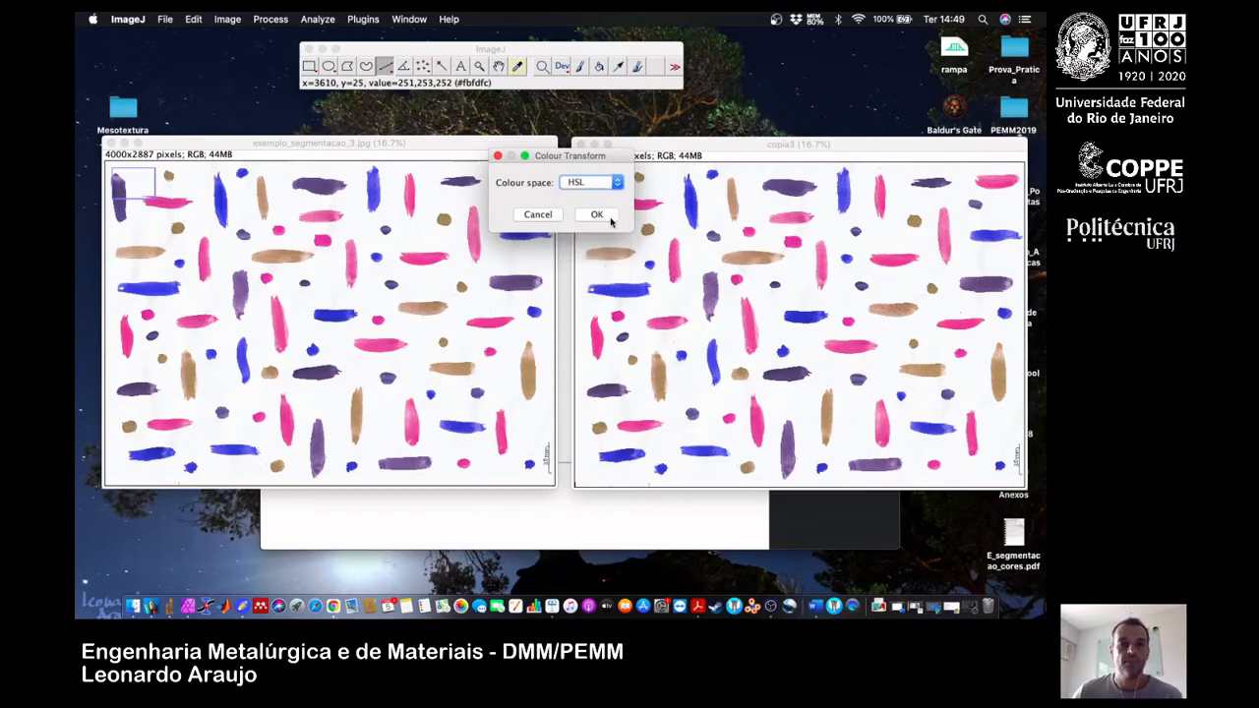
pyautogui.click(597, 215)
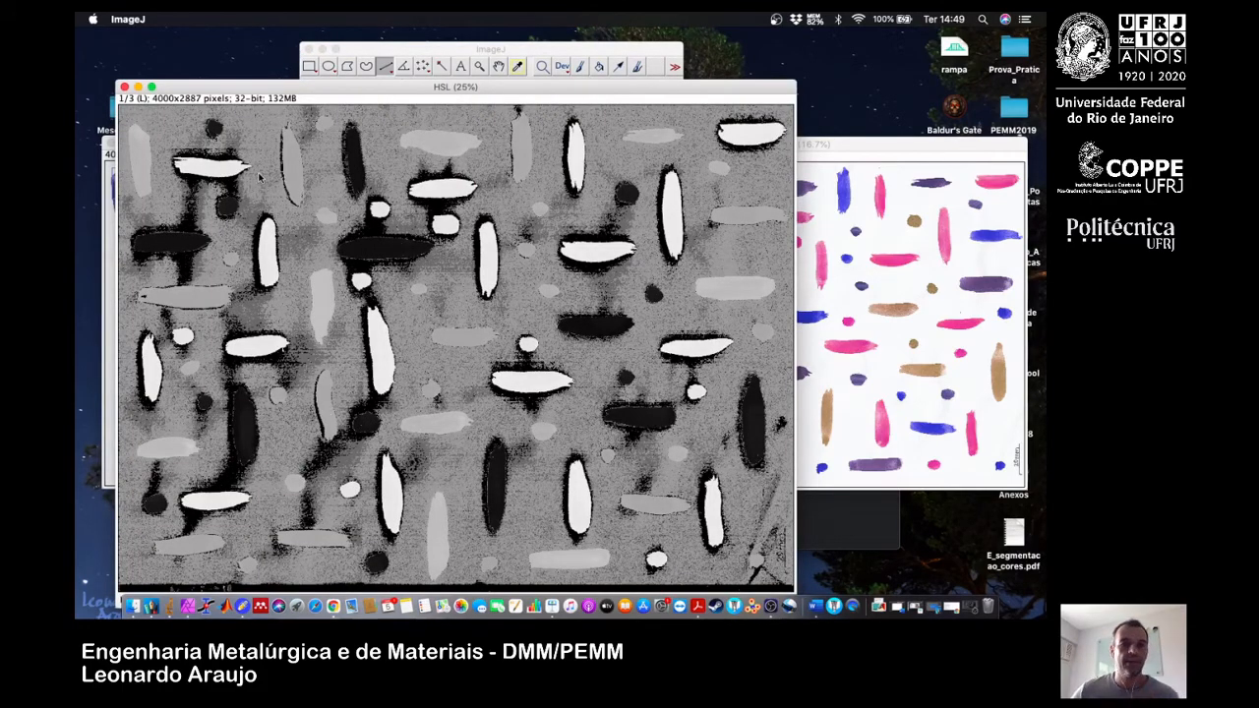
# Compare the L, H and S slices of the HSL stack, placing its window between the two colour images.
pyautogui.press('-')
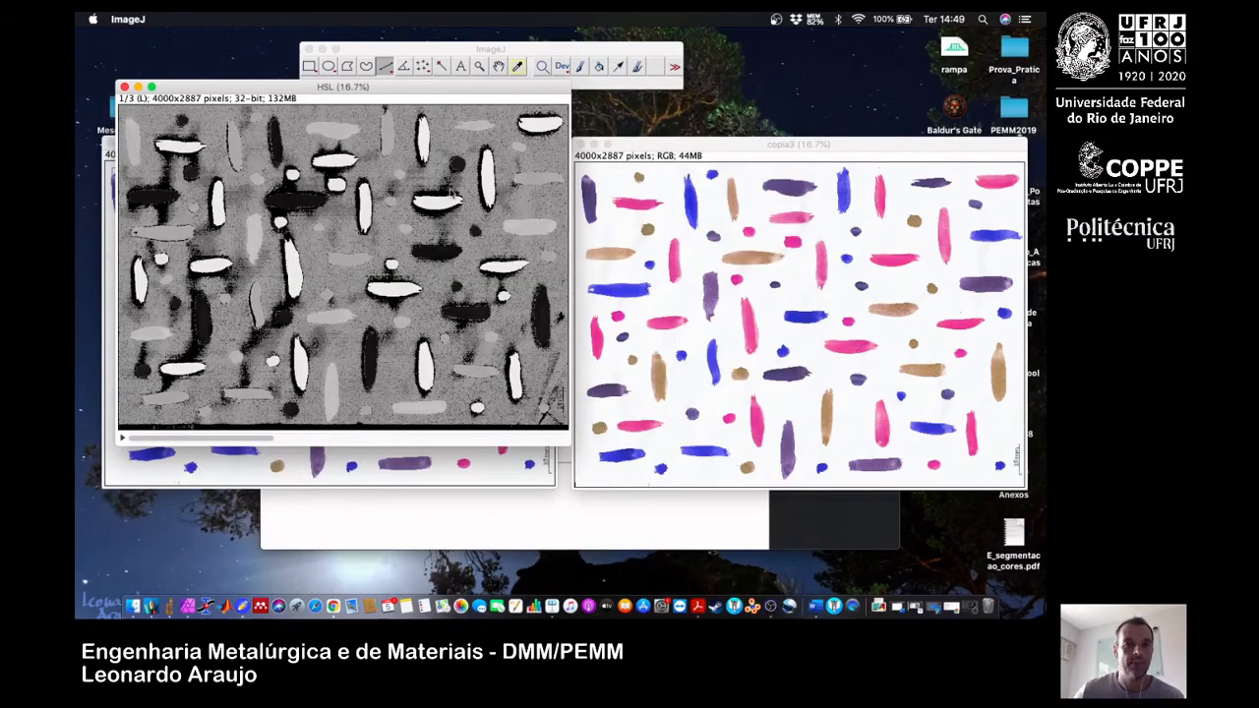
pyautogui.moveTo(408, 90); pyautogui.dragTo(524, 106)
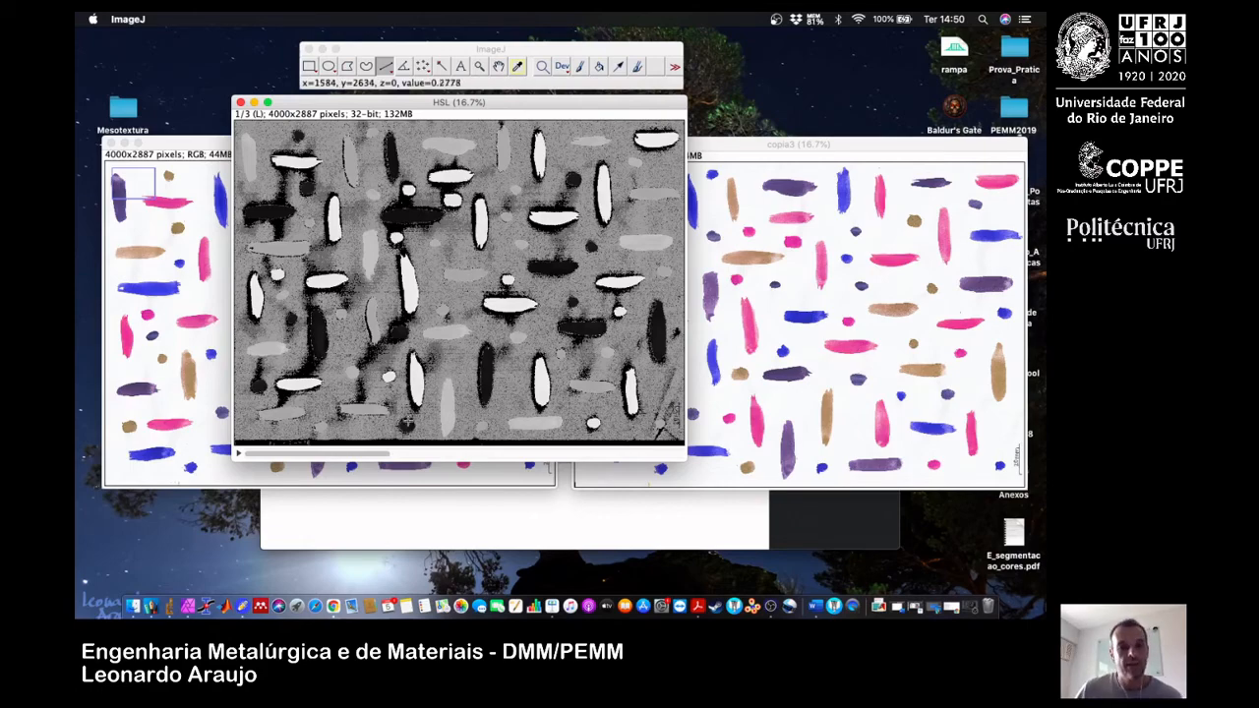
pyautogui.click(464, 453)
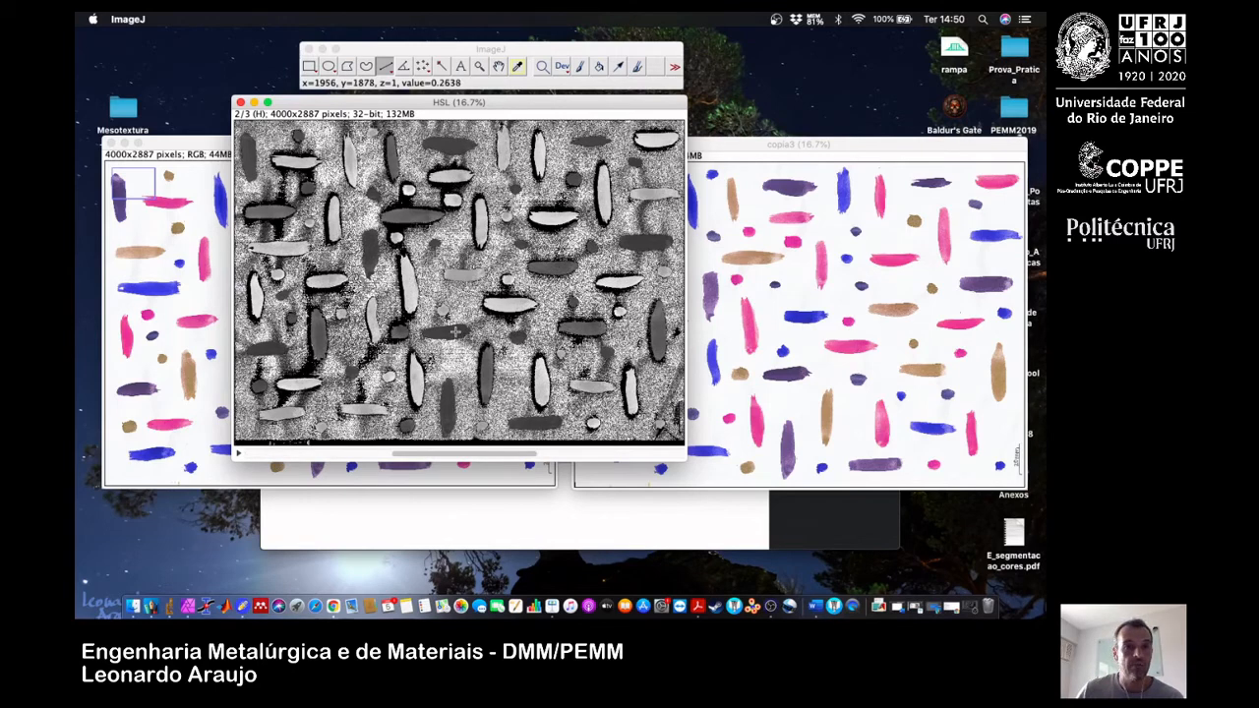
pyautogui.click(585, 453)
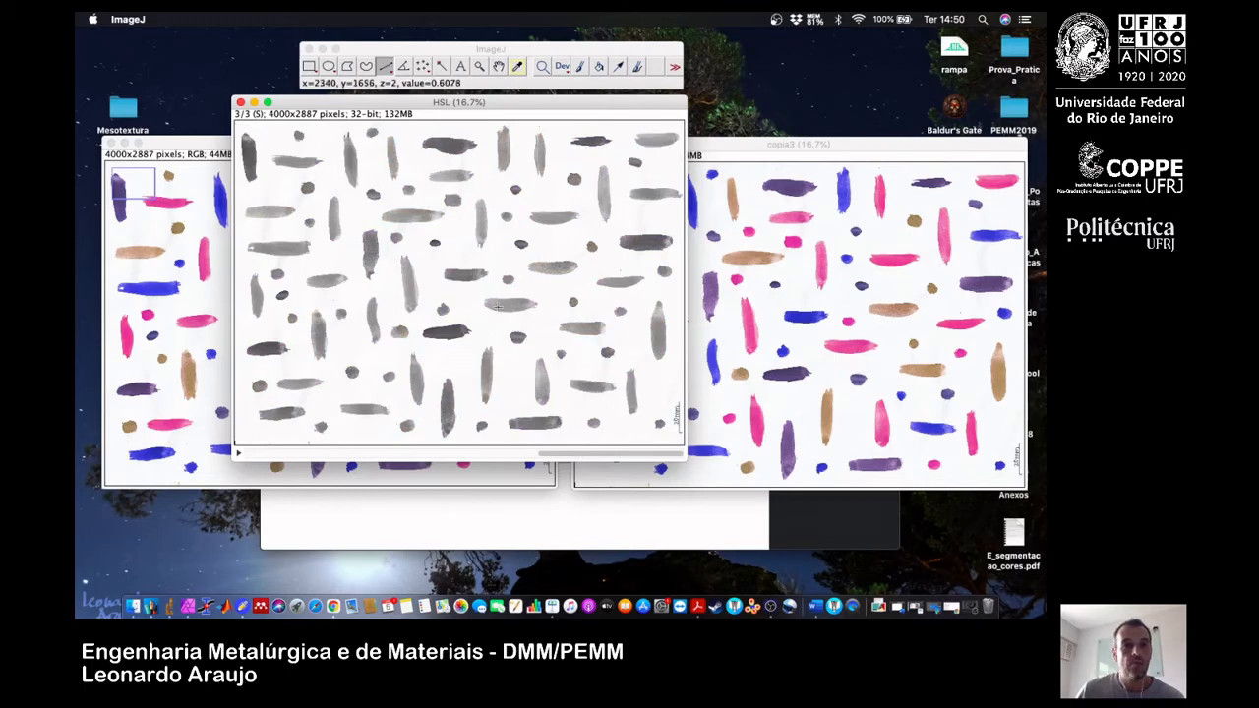
pyautogui.click(285, 455)
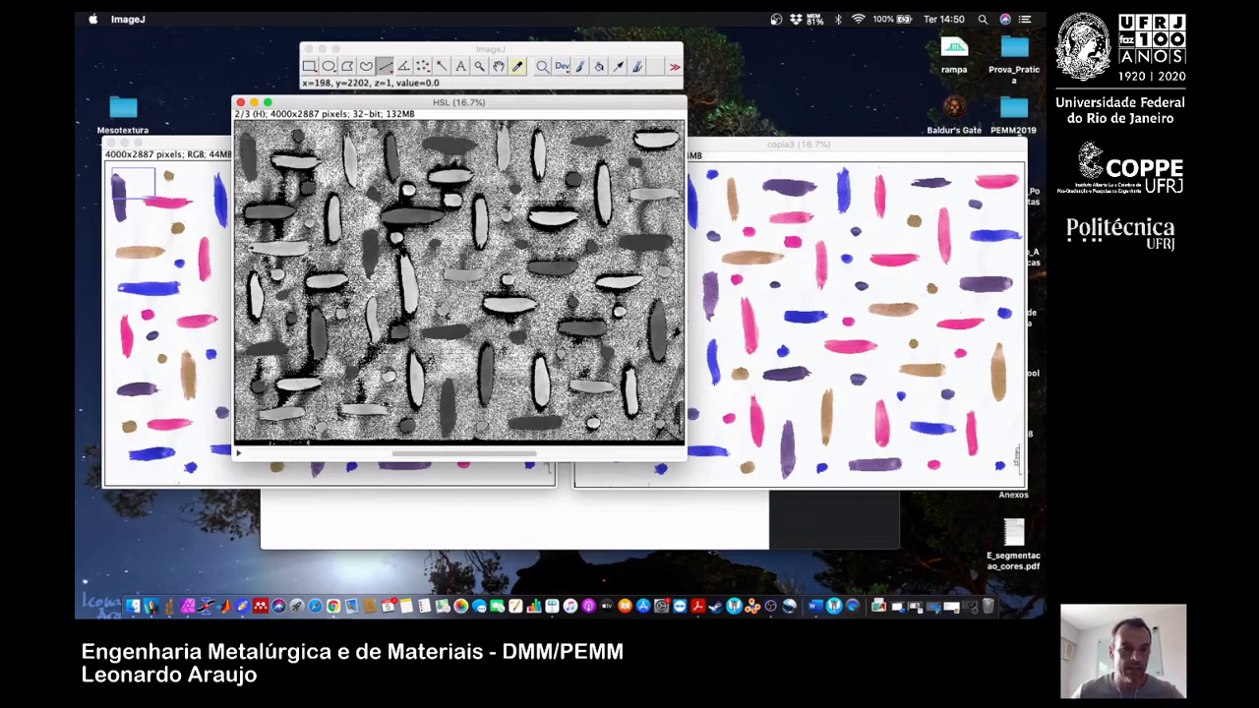
pyautogui.click(283, 455)
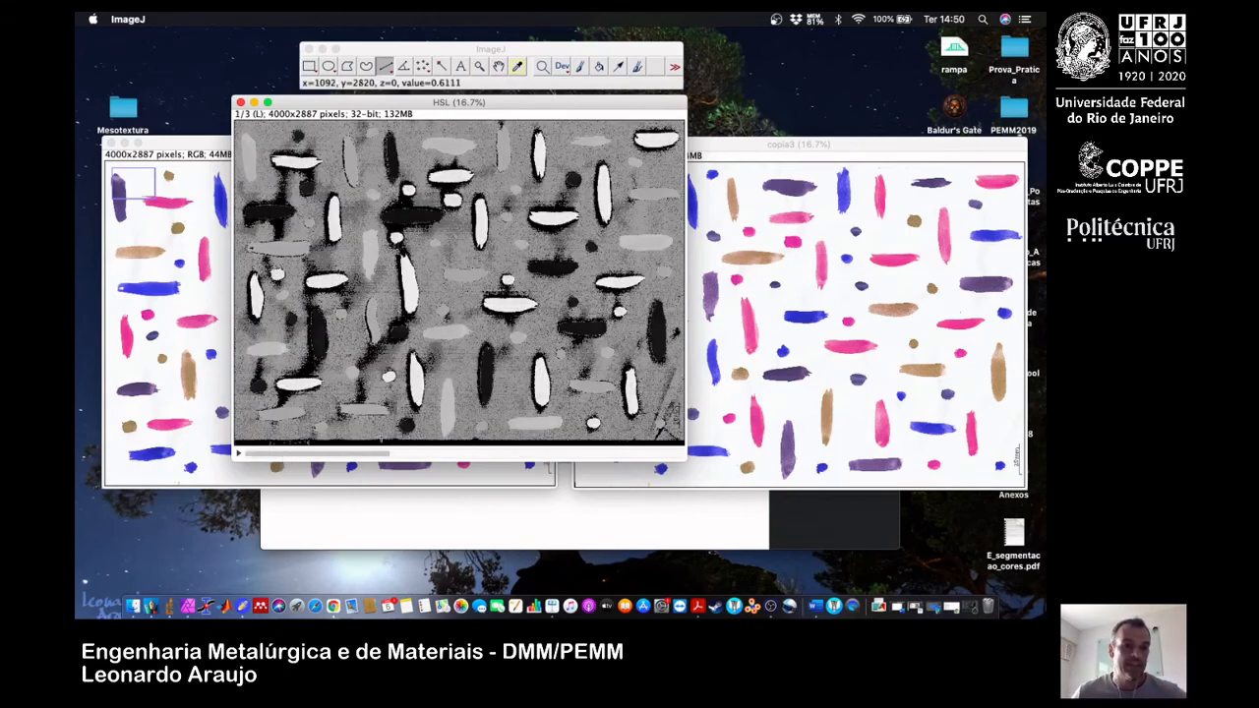
pyautogui.click(460, 455)
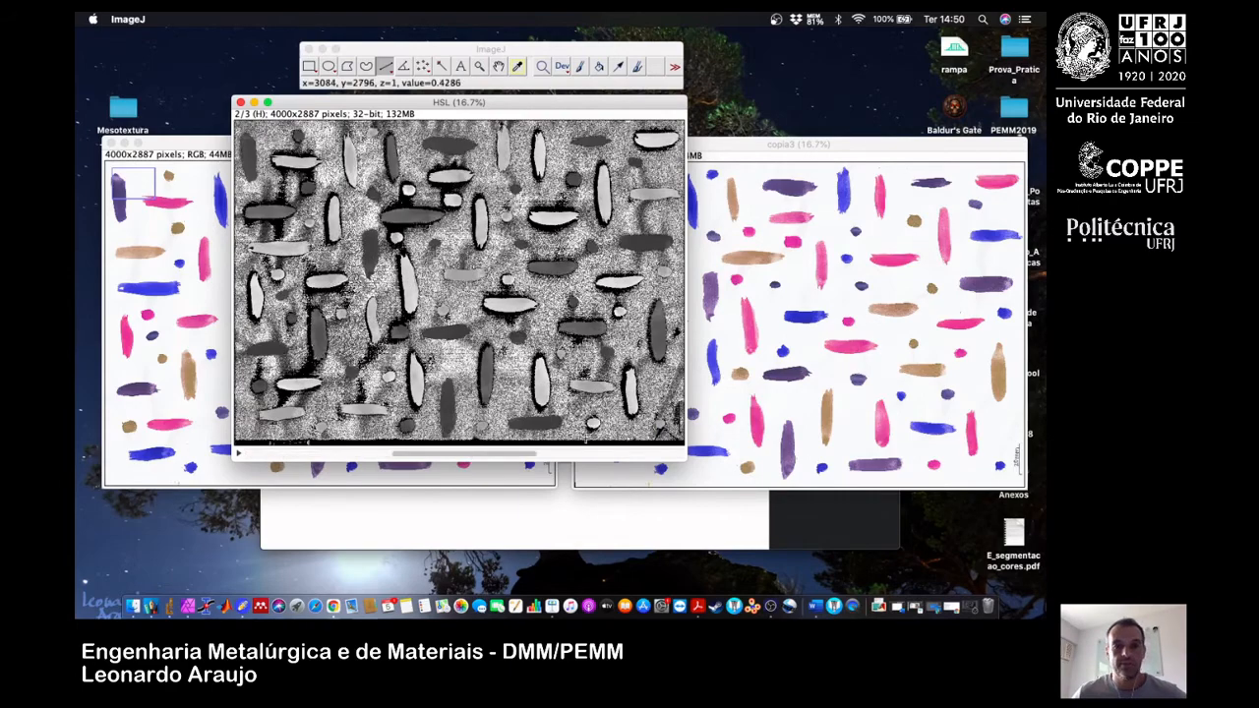
pyautogui.click(608, 455)
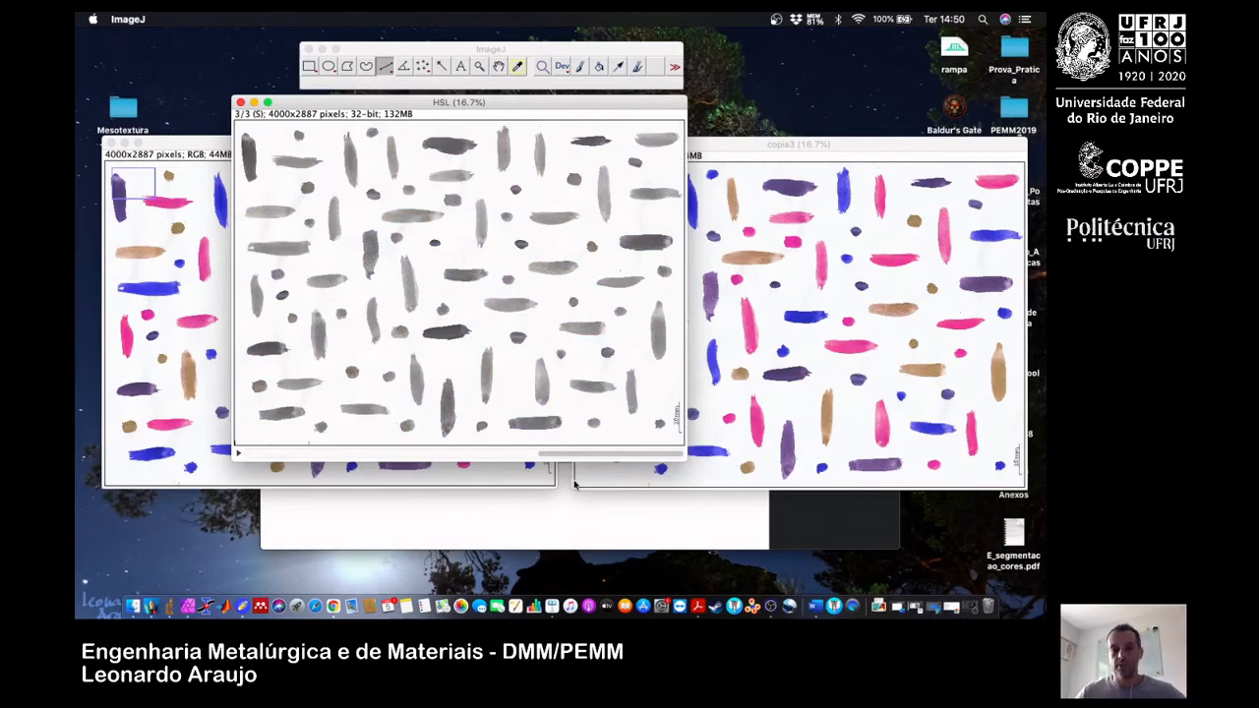
pyautogui.click(275, 454)
pyautogui.click(275, 454)
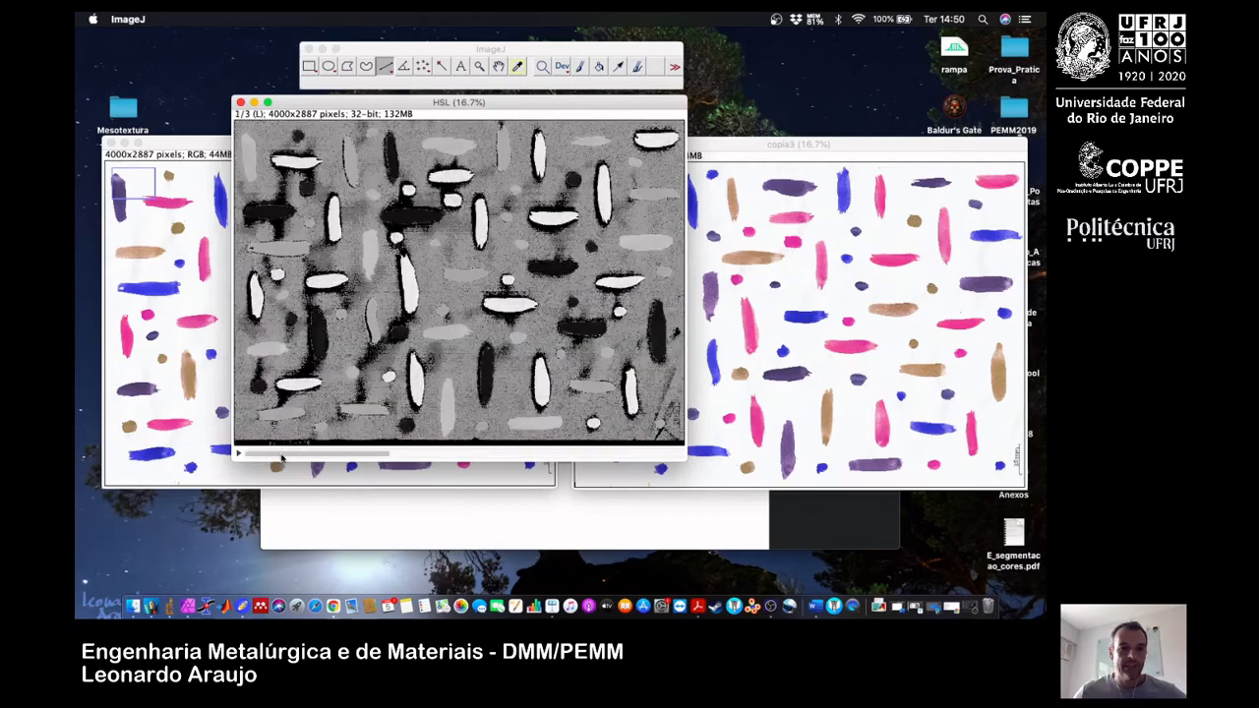
# Place the HSL stack and copia3 side by side at 50% zoom, both showing the same brush strokes.
pyautogui.scroll(4, 401, 270)
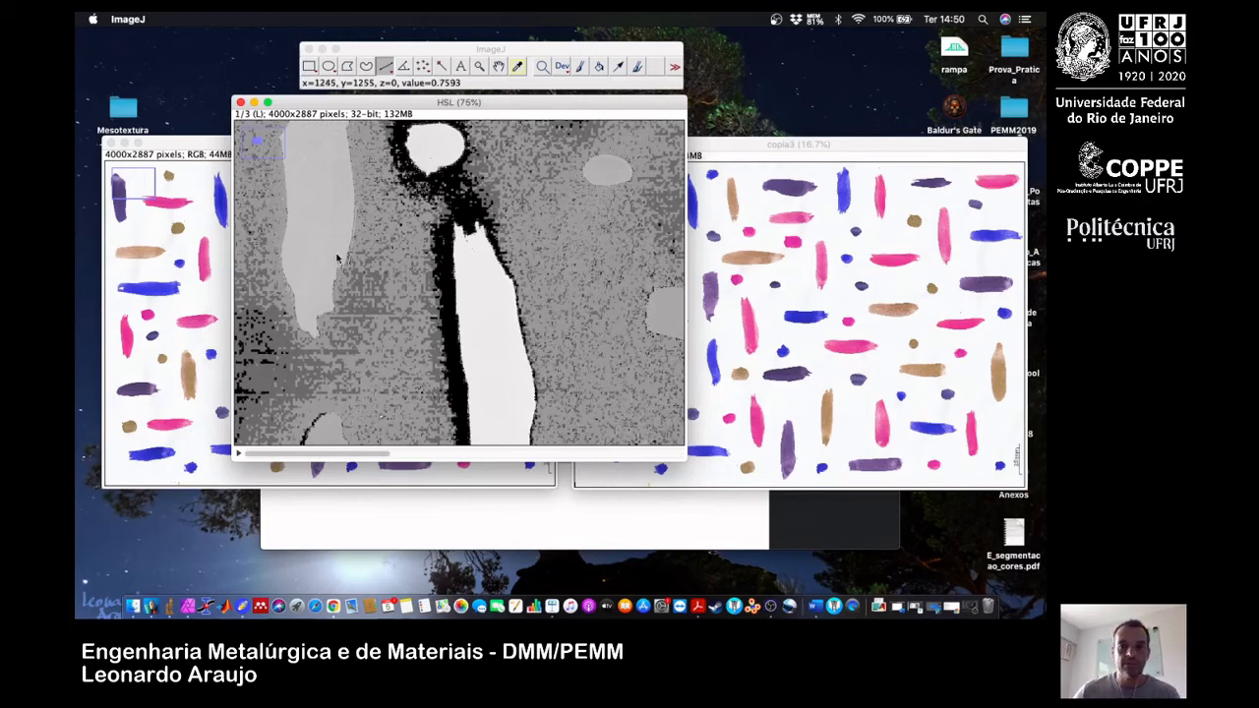
pyautogui.scroll(-1, 393, 247)
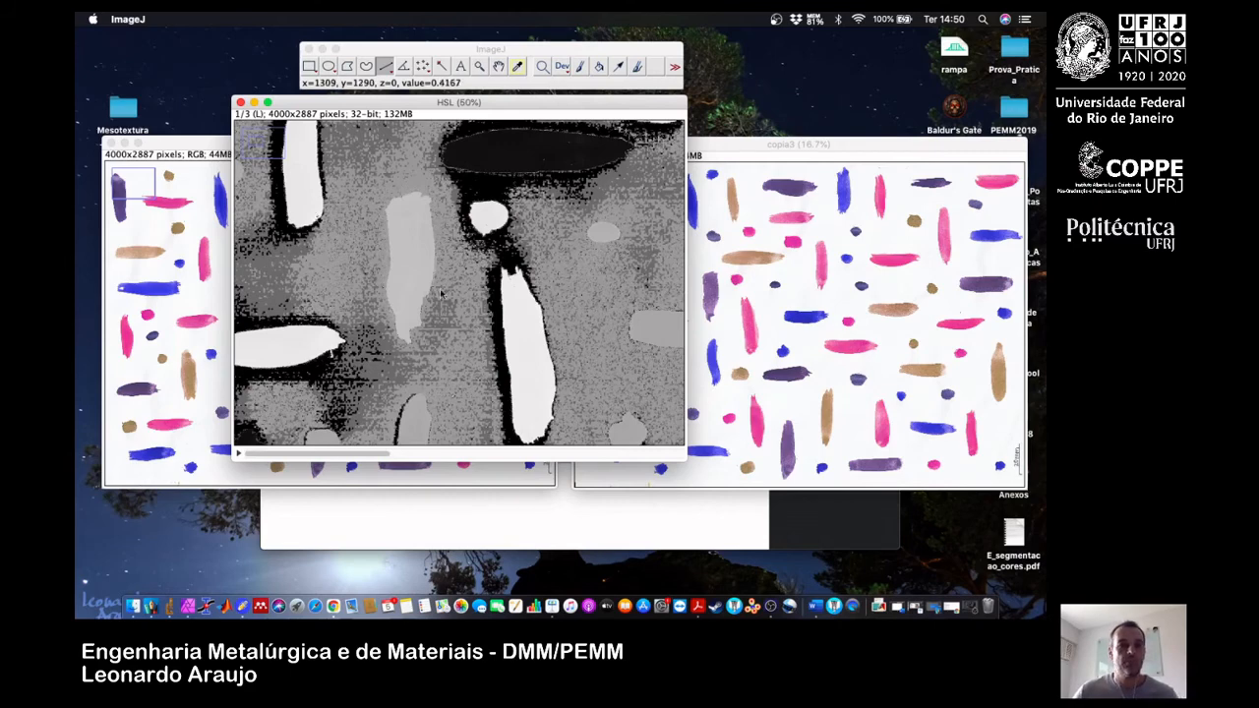
pyautogui.moveTo(251, 144); pyautogui.dragTo(269, 146)
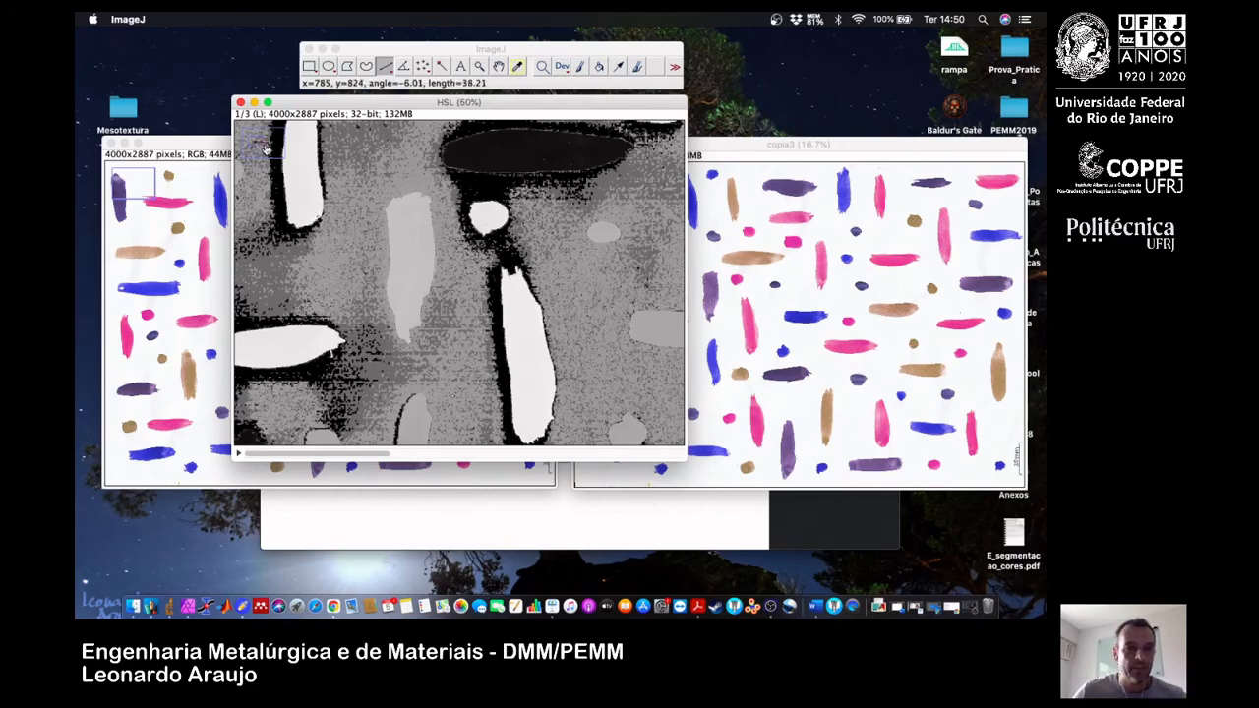
pyautogui.hscroll(10, 439, 282)
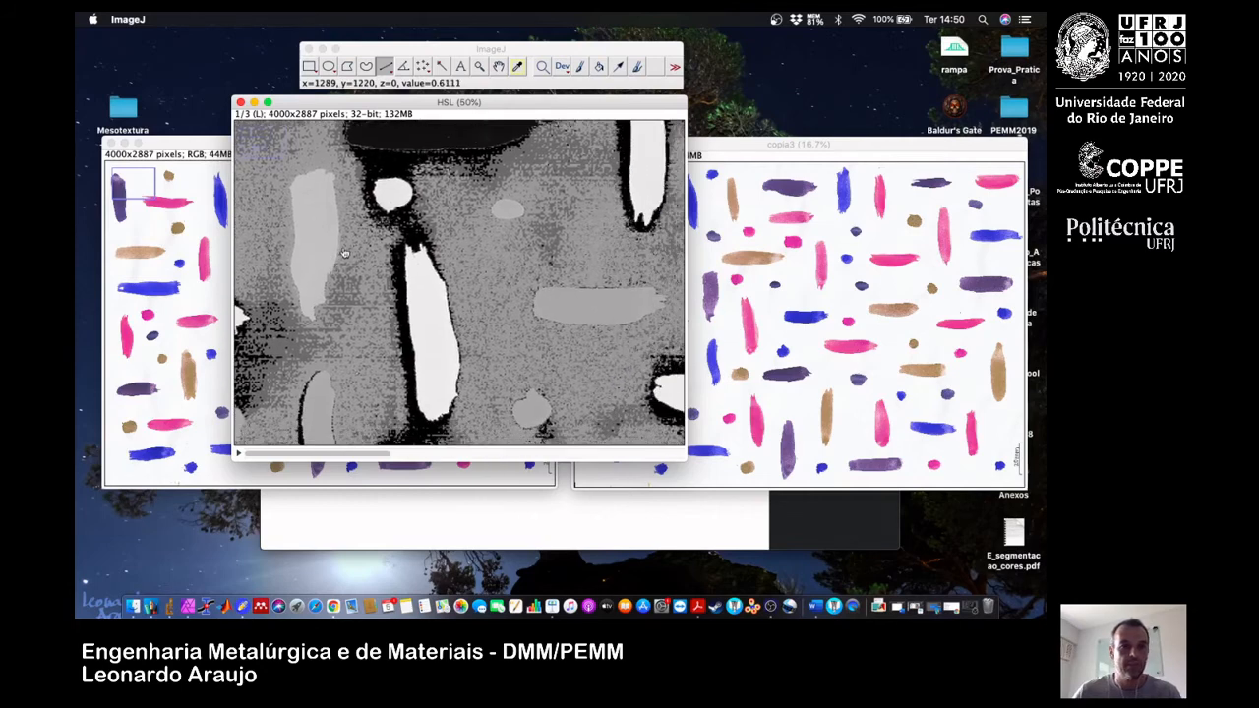
pyautogui.hscroll(5, 460, 258)
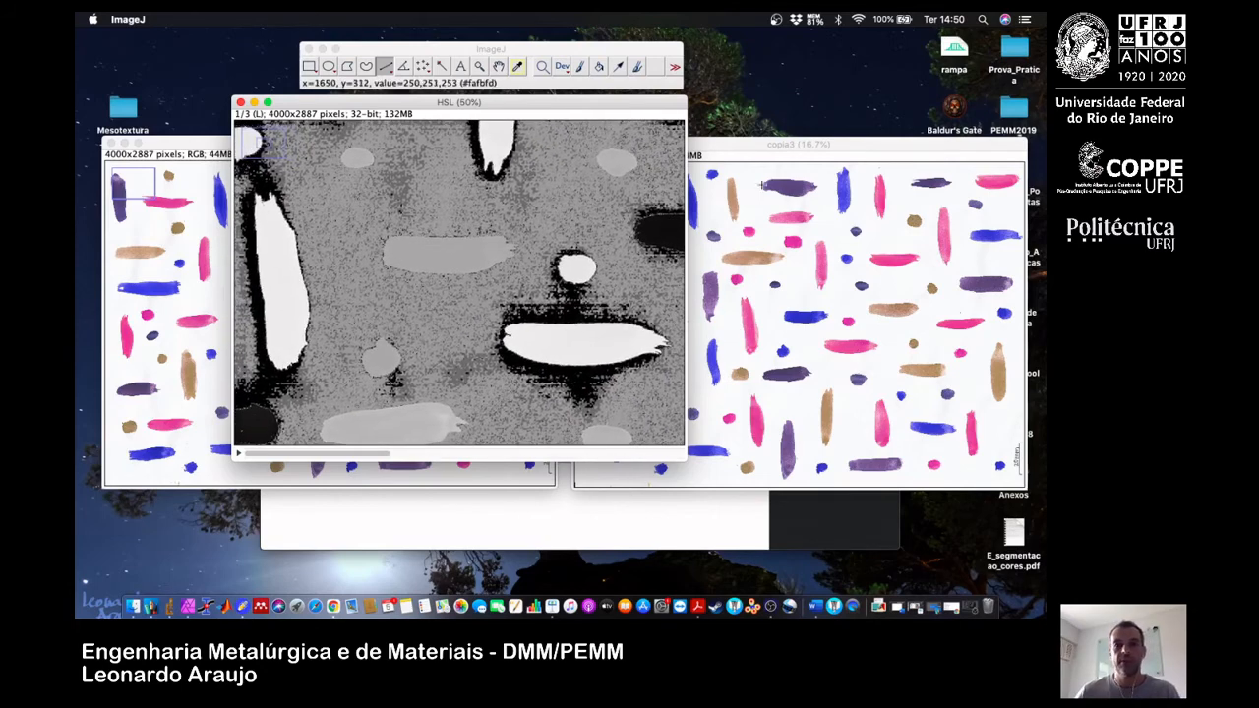
pyautogui.moveTo(475, 112); pyautogui.dragTo(365, 138)
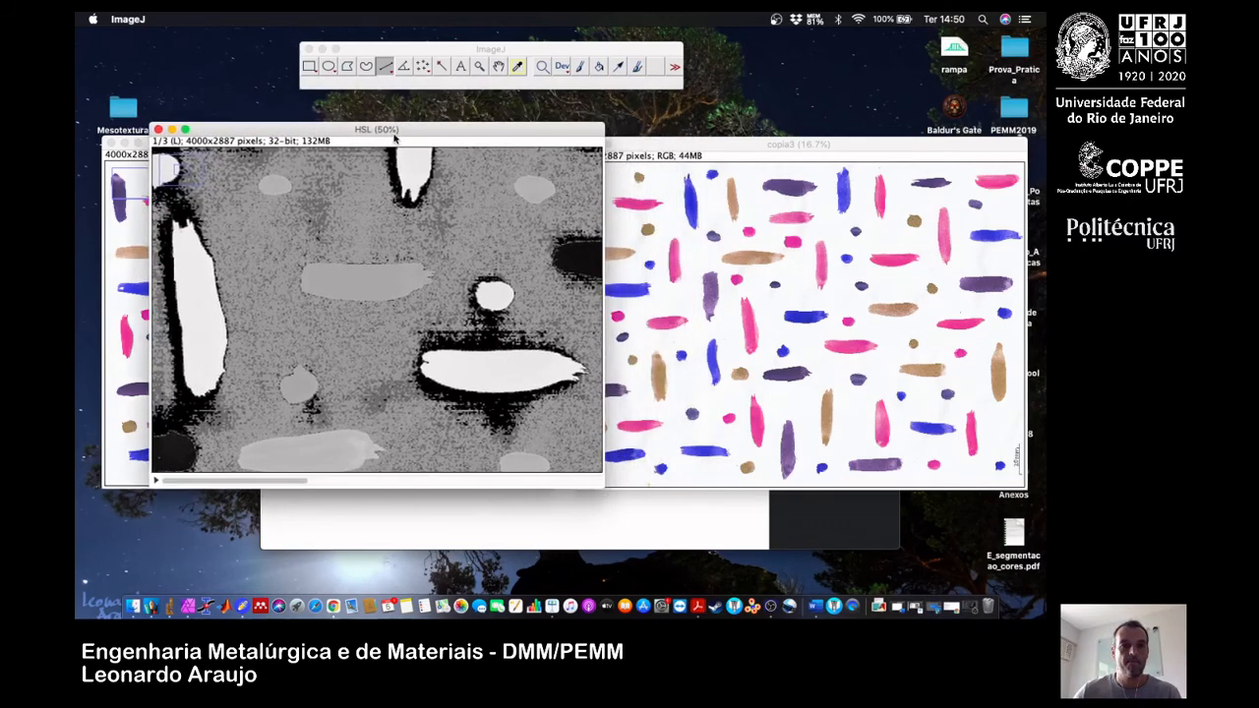
pyautogui.click(637, 144)
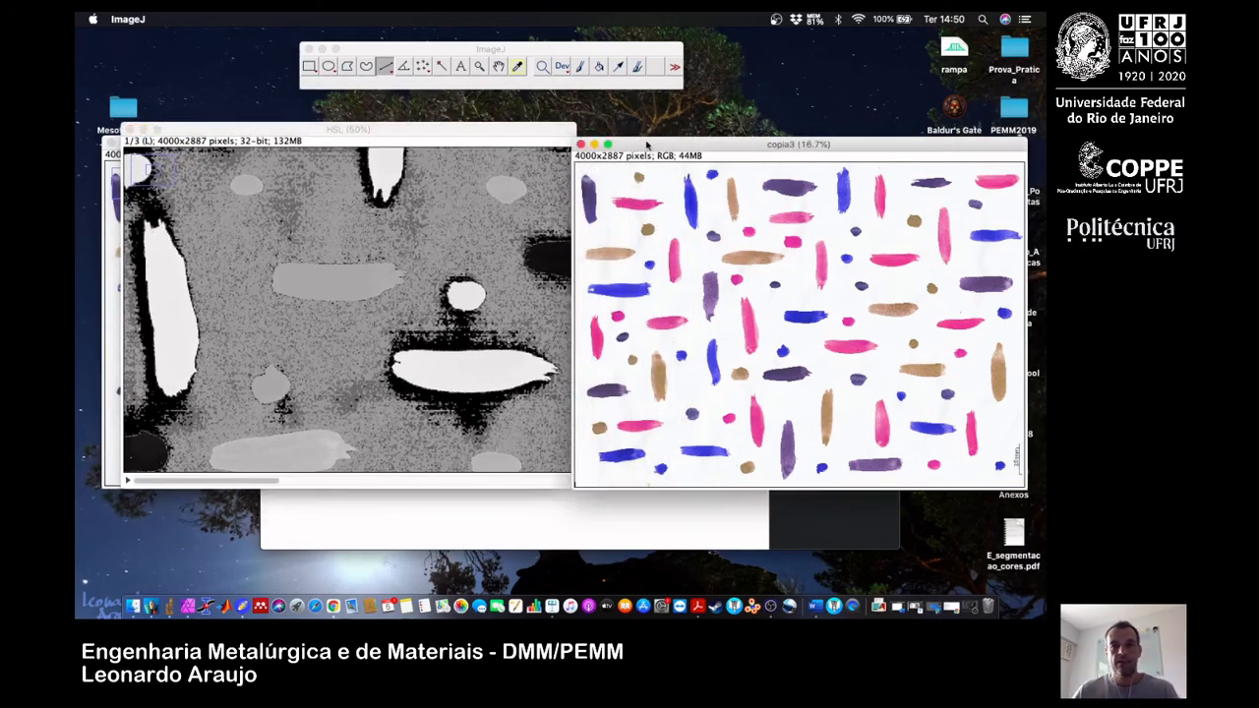
pyautogui.moveTo(676, 144); pyautogui.dragTo(683, 129)
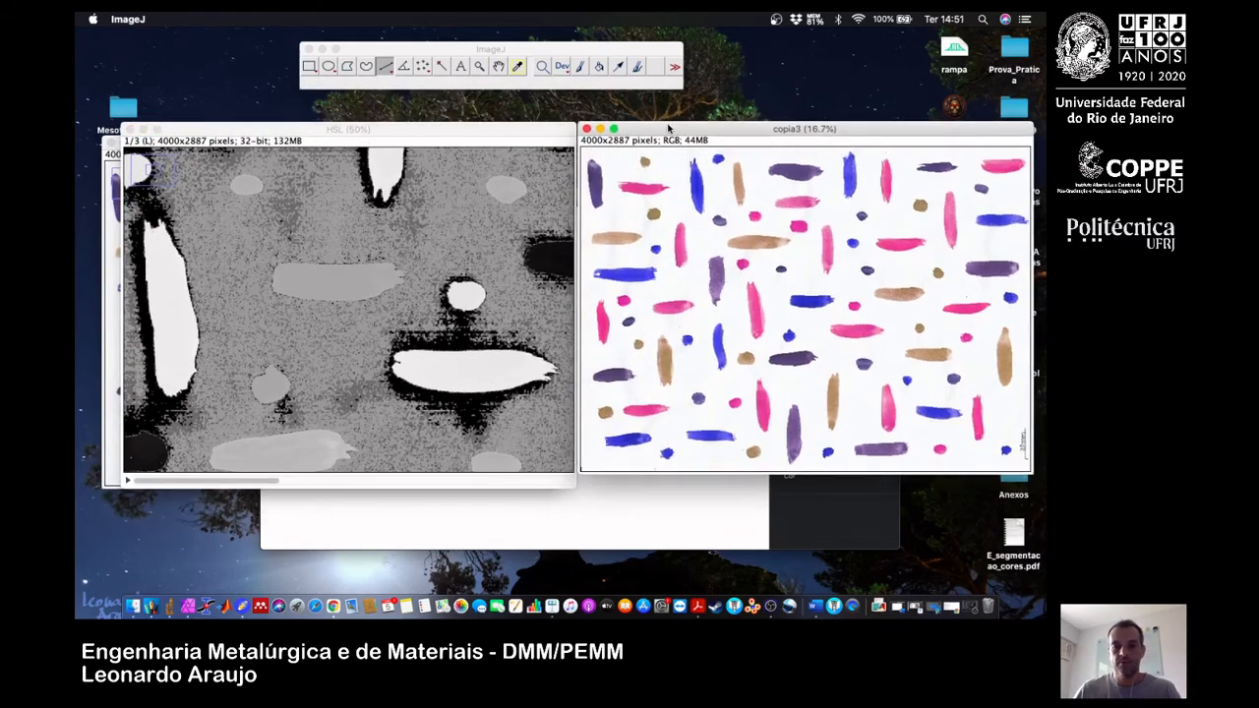
pyautogui.press('+')
pyautogui.press('+')
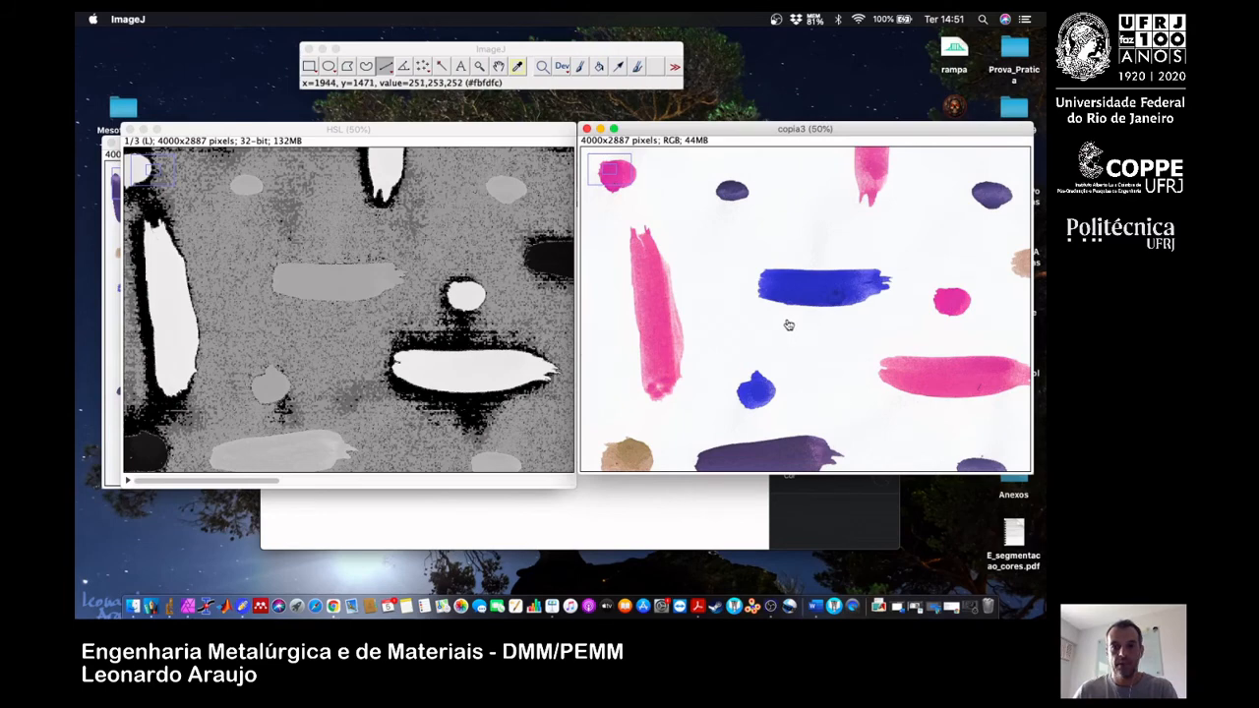
pyautogui.moveTo(784, 325); pyautogui.dragTo(752, 316)
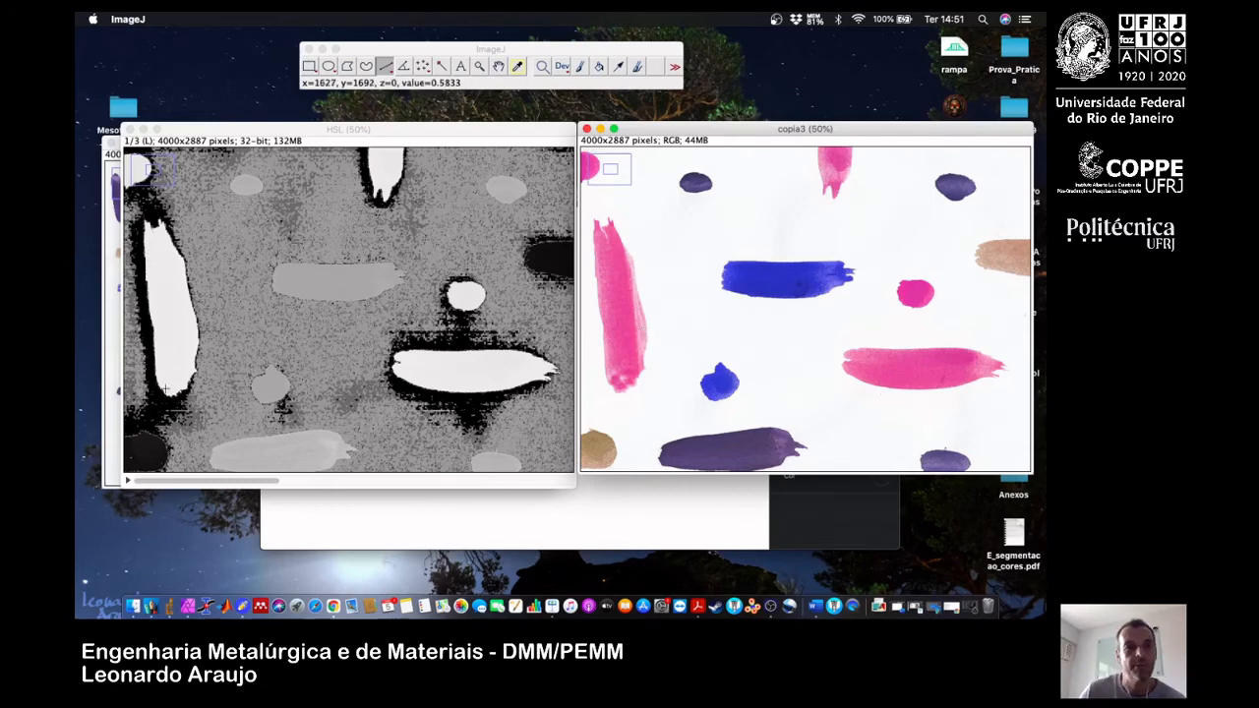
# Plot the L-slice intensity profile along a line across the tall white stroke, and make the plot update live.
pyautogui.click(129, 333)
pyautogui.moveTo(130, 327); pyautogui.dragTo(226, 308)
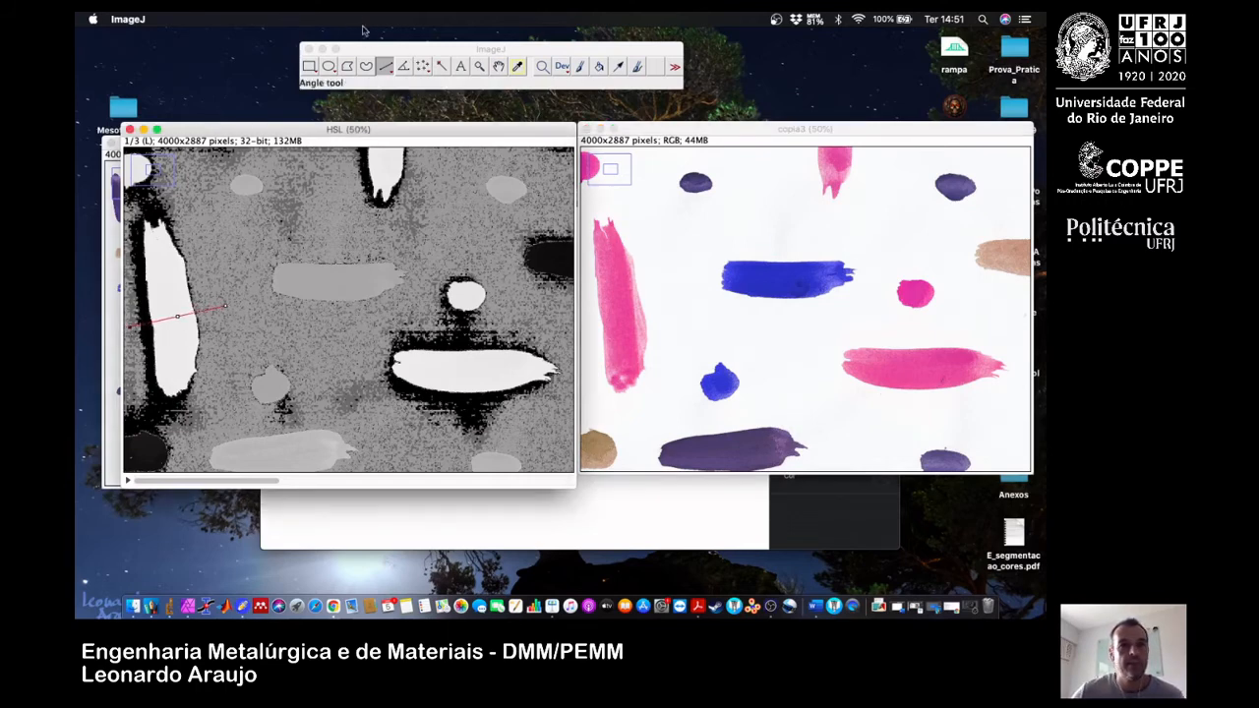
pyautogui.click(318, 18)
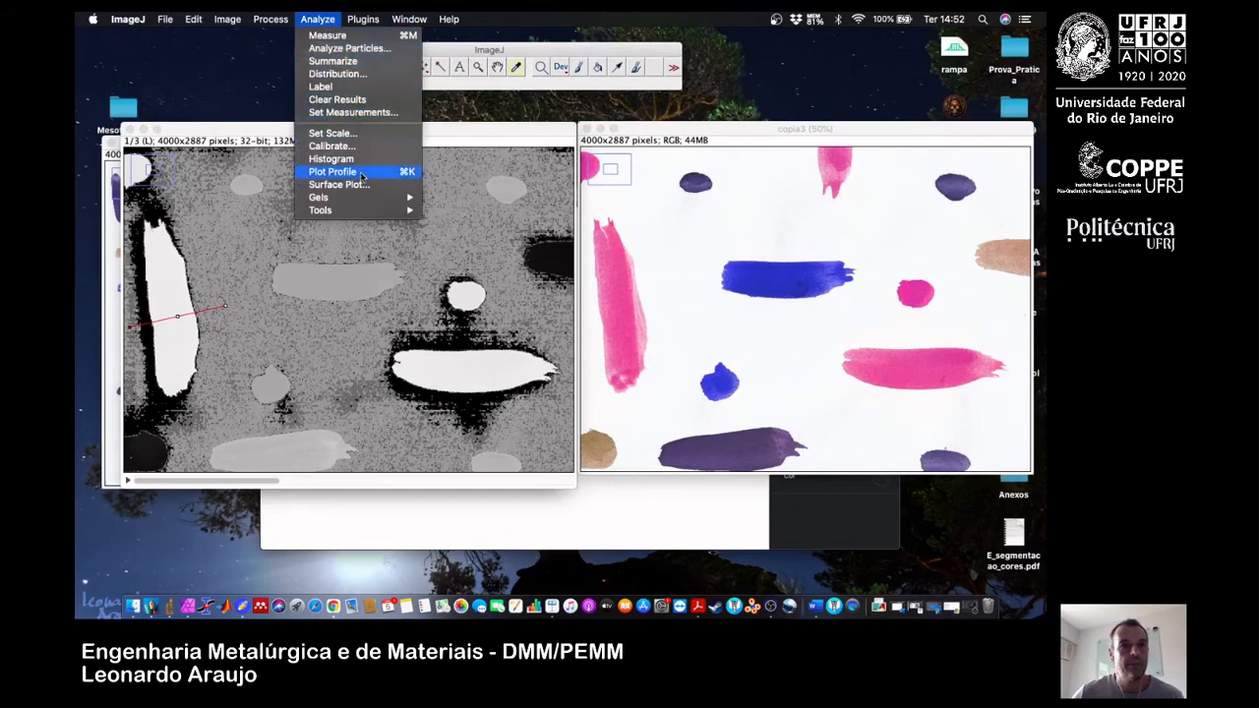
pyautogui.click(363, 175)
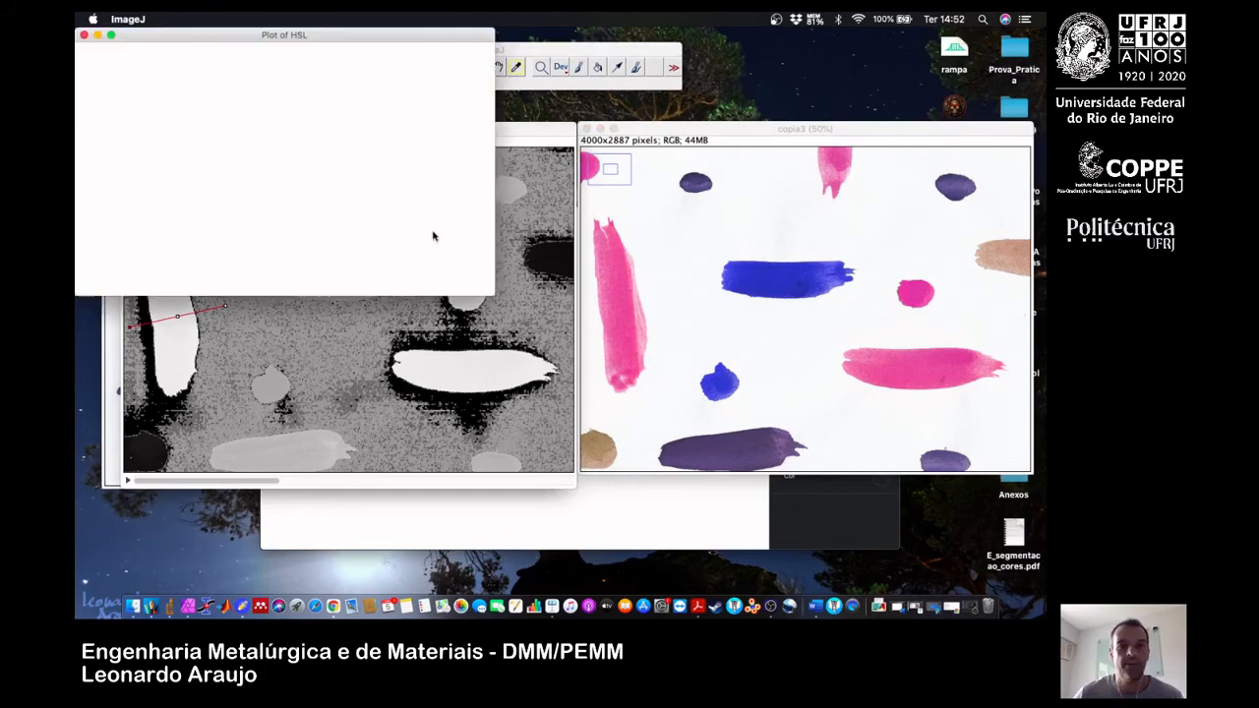
pyautogui.moveTo(332, 36); pyautogui.dragTo(733, 113)
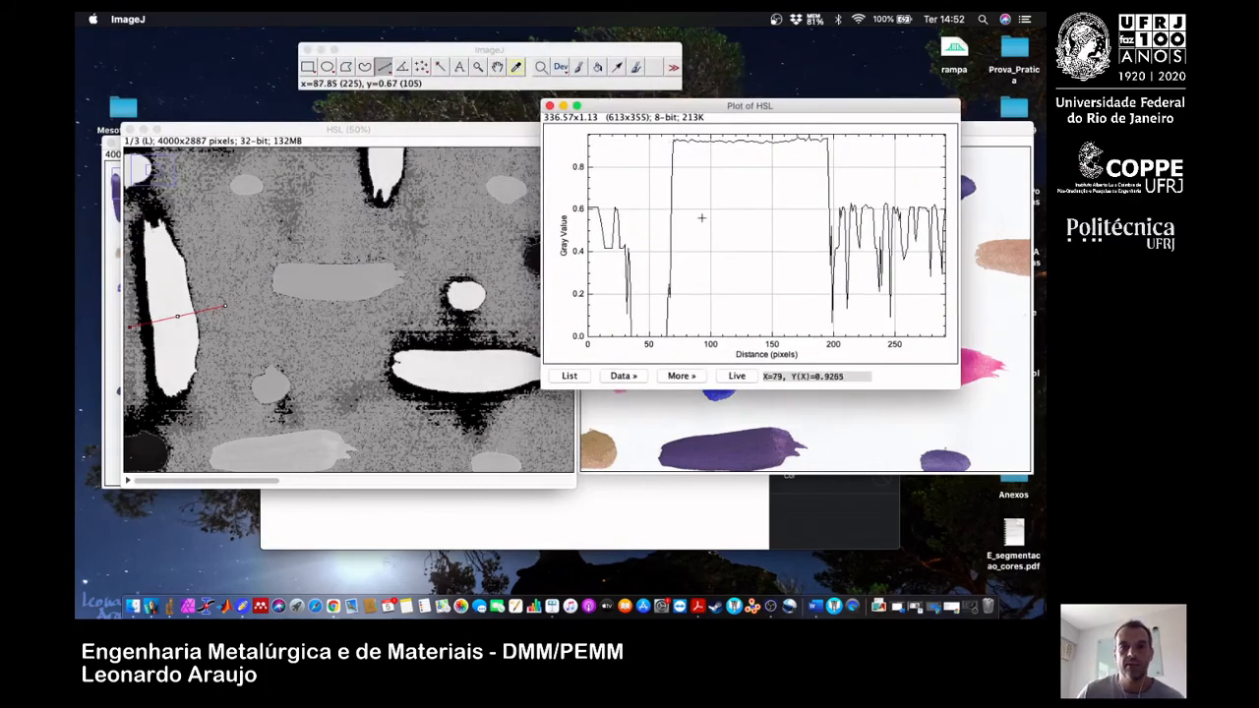
pyautogui.click(737, 376)
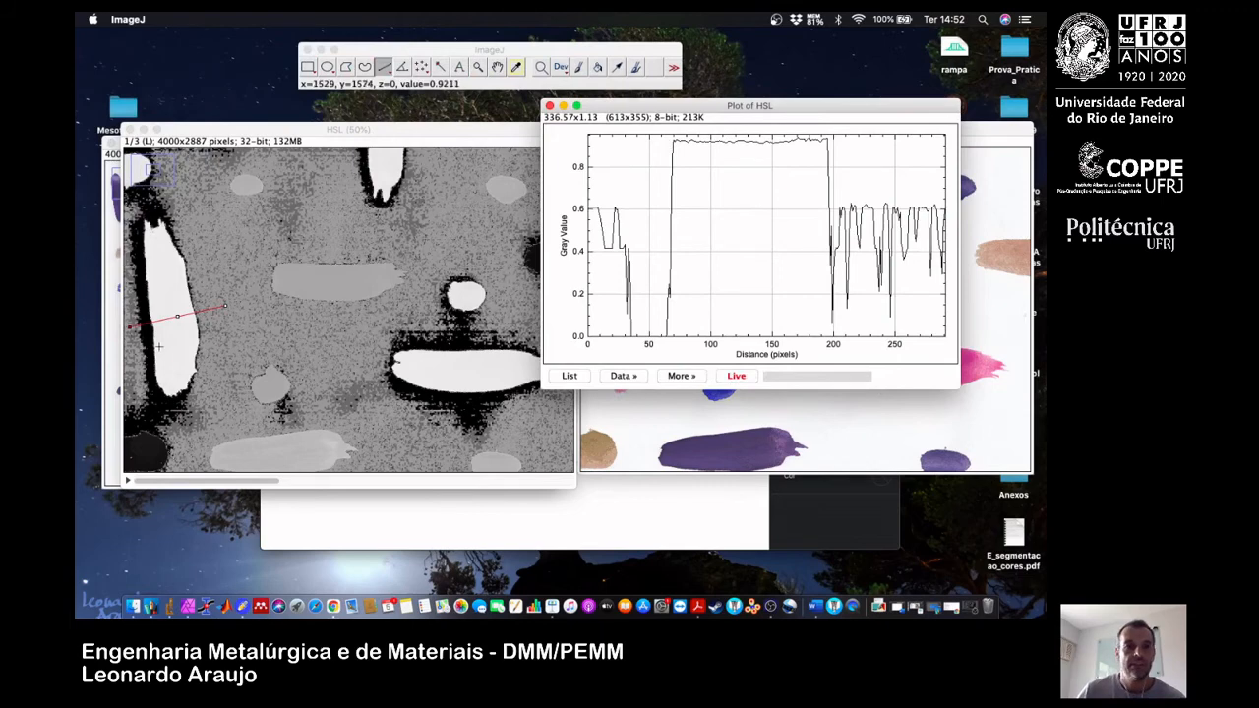
# Move the profile line across the horizontal stroke that is blue in copia3, and compare the HSL slice with copia3.
pyautogui.moveTo(128, 329); pyautogui.dragTo(347, 252)
pyautogui.moveTo(226, 312); pyautogui.dragTo(340, 320)
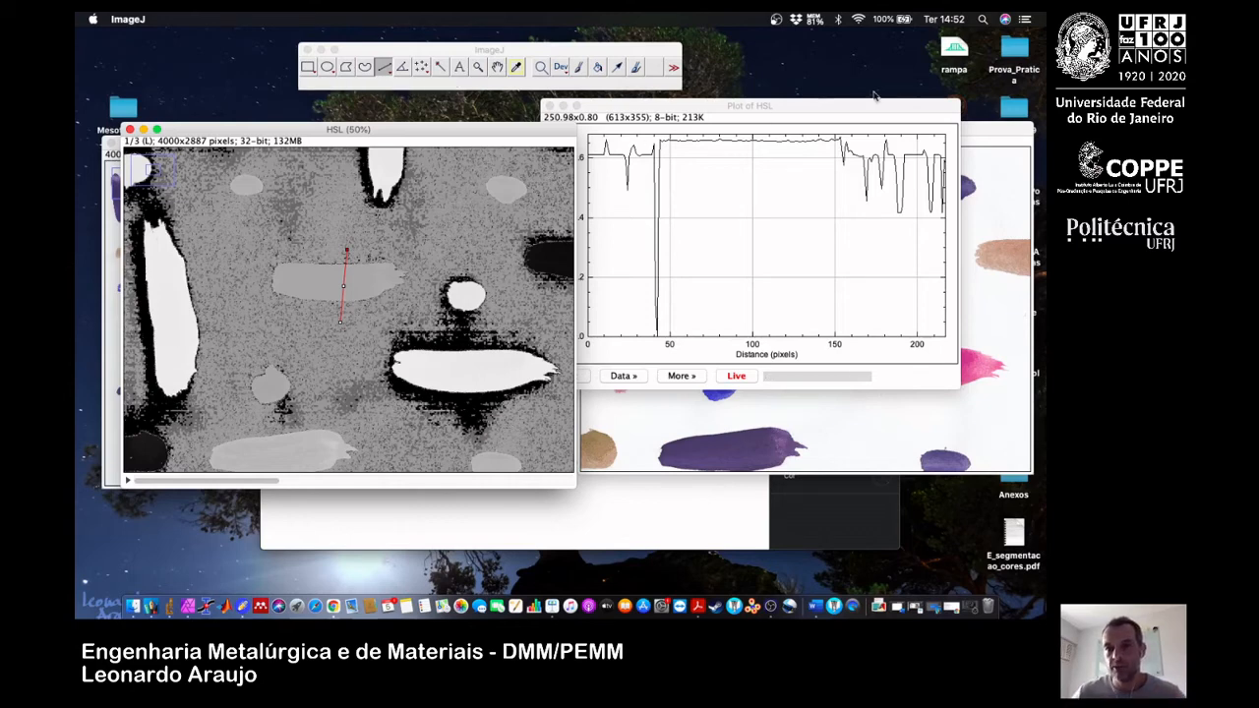
pyautogui.click(993, 131)
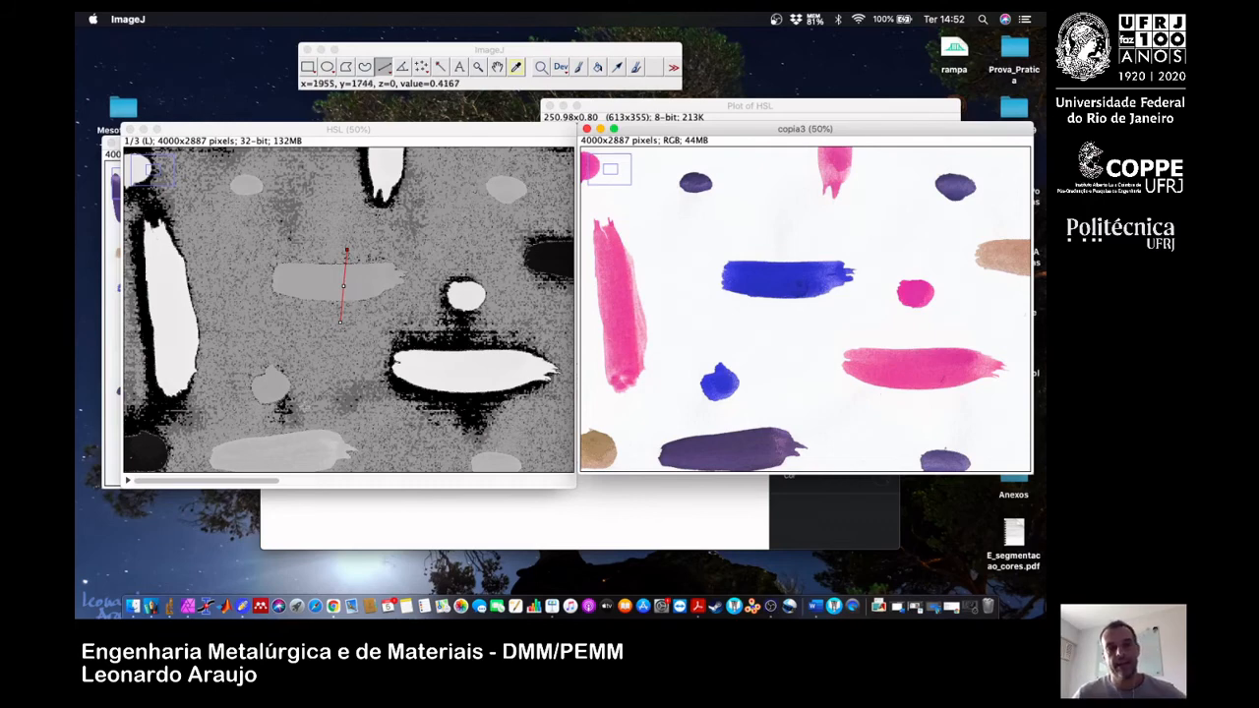
pyautogui.click(279, 217)
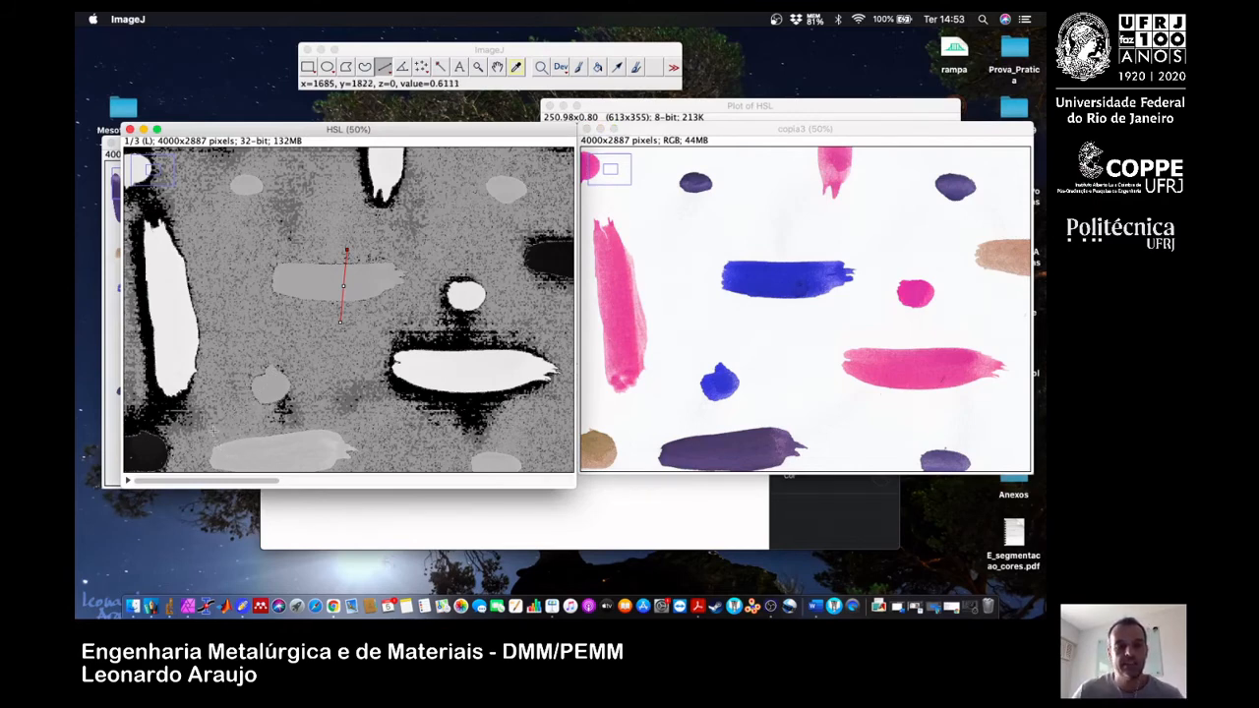
# Place the profile line across a dark round spot in the L slice and bring its live plot to the front.
pyautogui.moveTo(218, 429); pyautogui.dragTo(474, 274)
pyautogui.moveTo(370, 332); pyautogui.dragTo(406, 271)
pyautogui.click(650, 105)
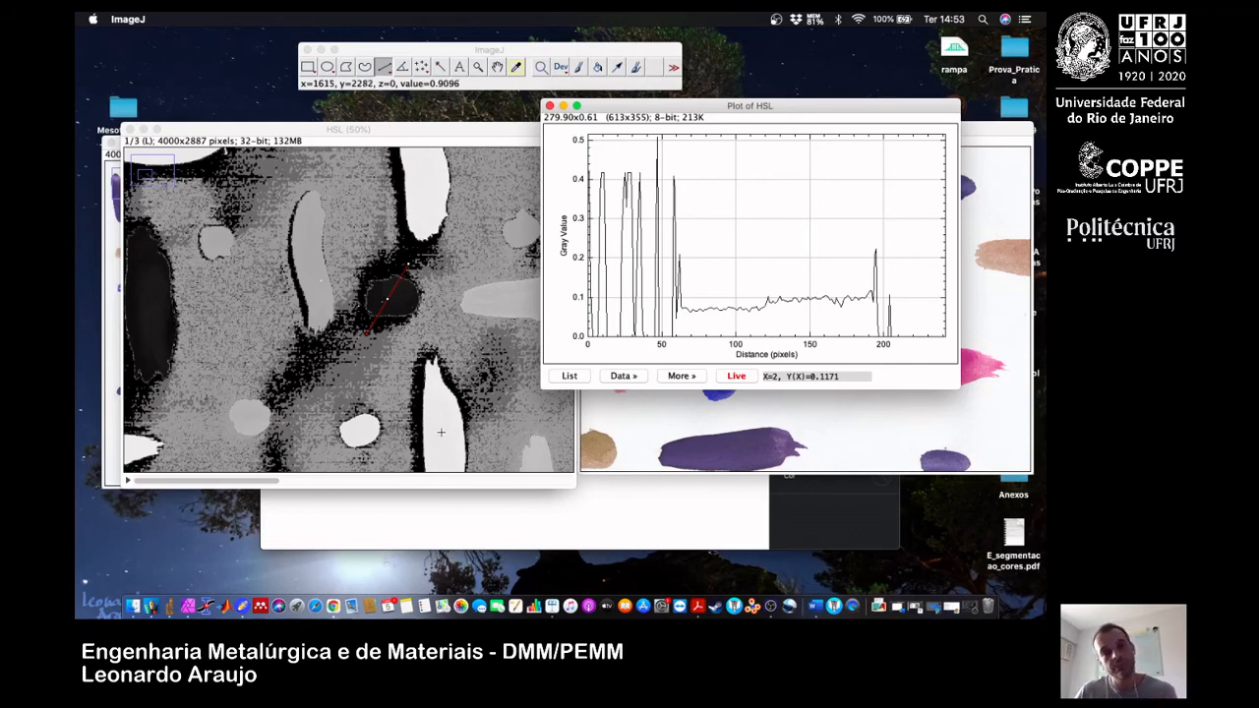
# Compare the spot's live profile in the H and S slices, and return to the L slice at 25% zoom.
pyautogui.click(376, 480)
pyautogui.click(383, 480)
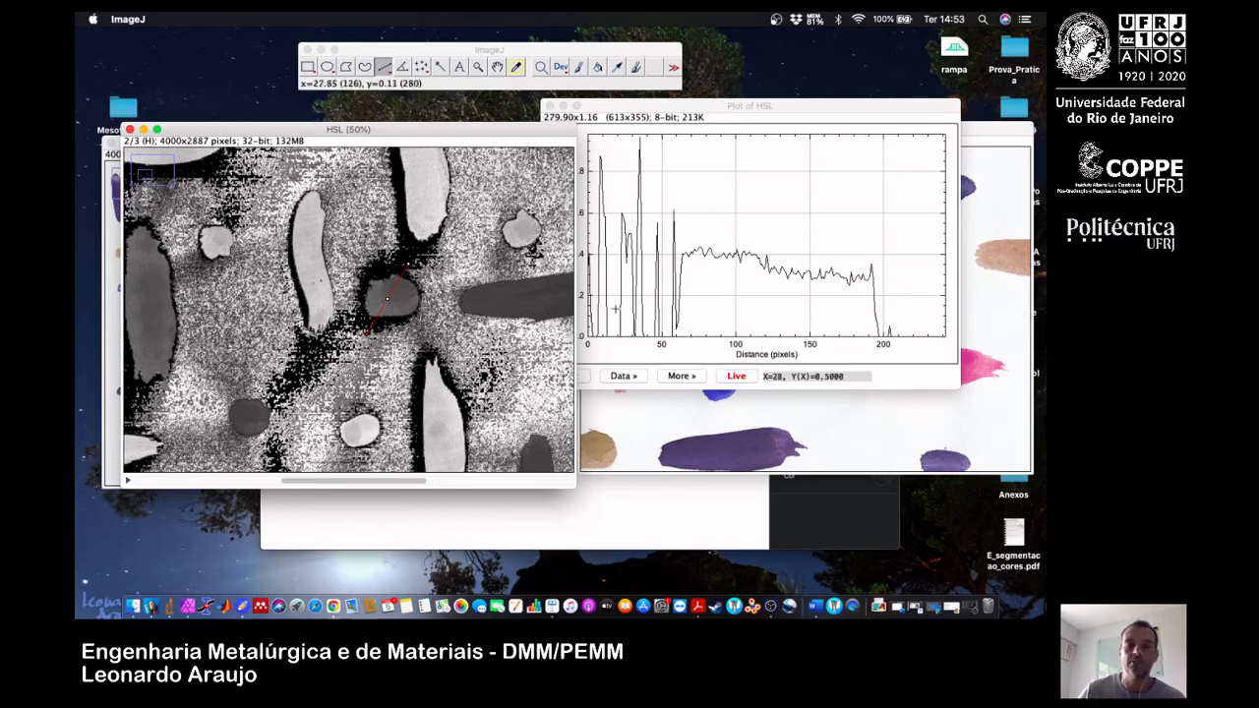
pyautogui.click(494, 481)
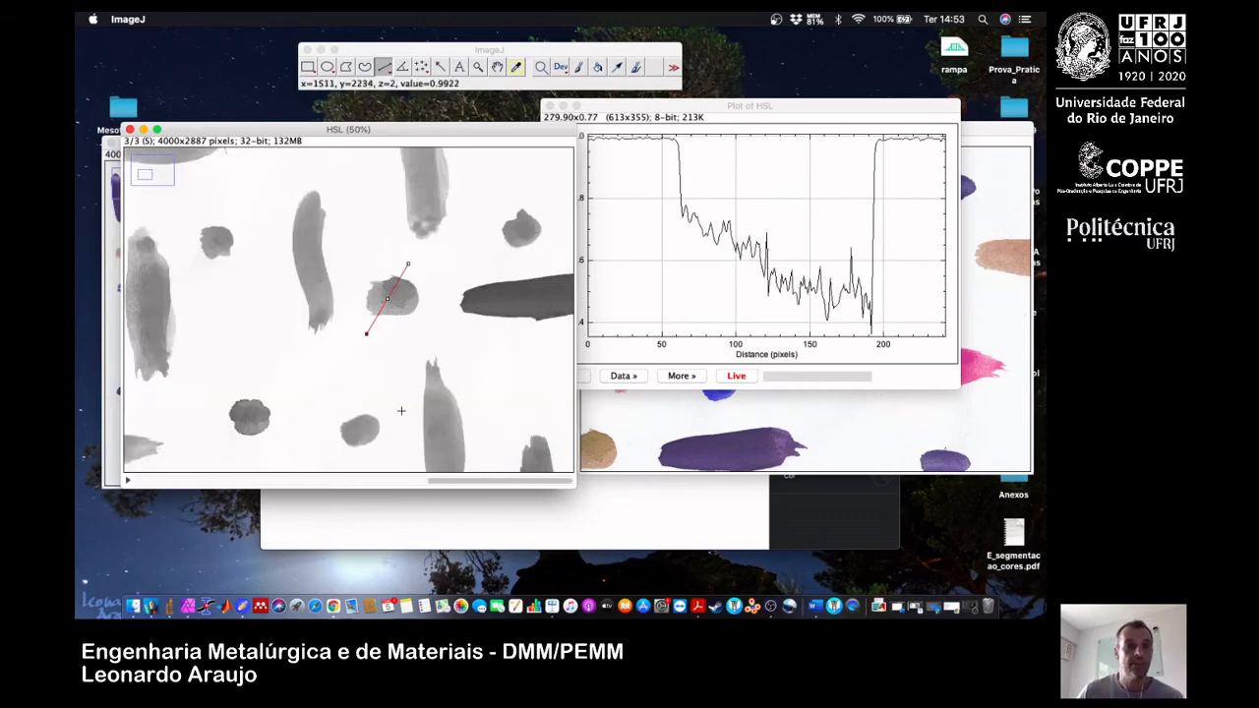
pyautogui.press('-')
pyautogui.press('-')
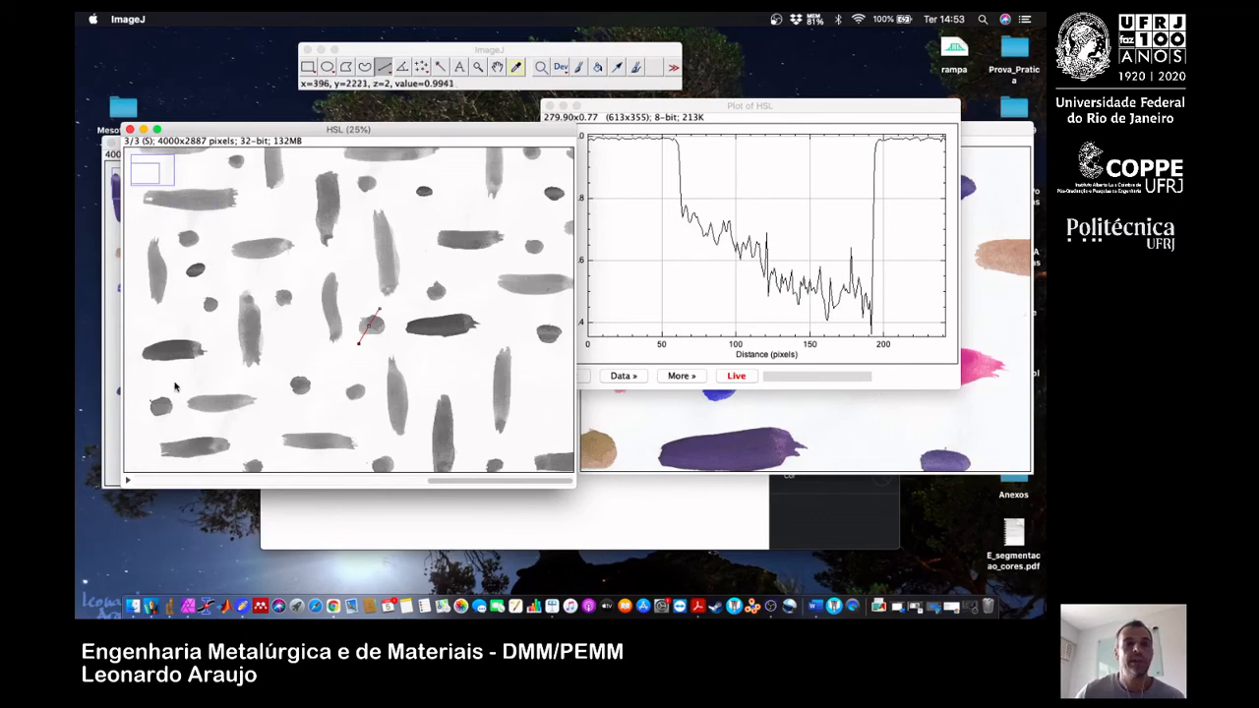
pyautogui.click(168, 481)
pyautogui.click(168, 481)
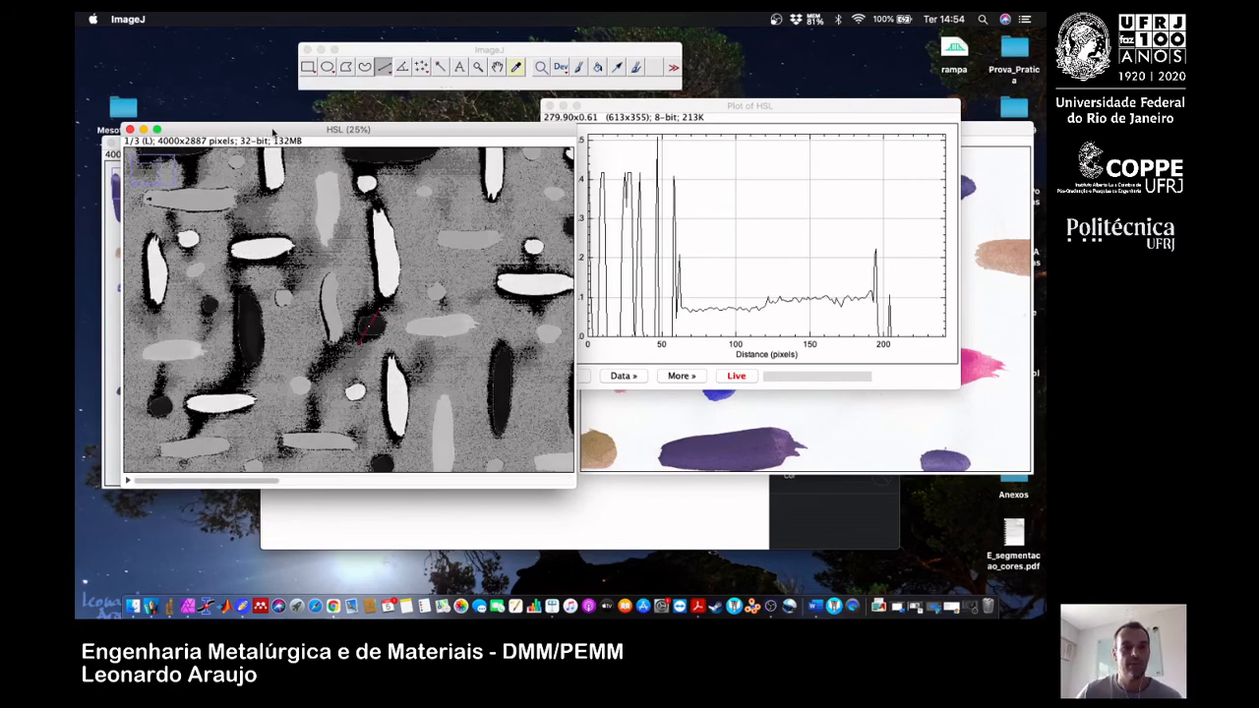
# Close the HSL stack and its profile plot, keeping the original image and copia3 open.
pyautogui.click(370, 62)
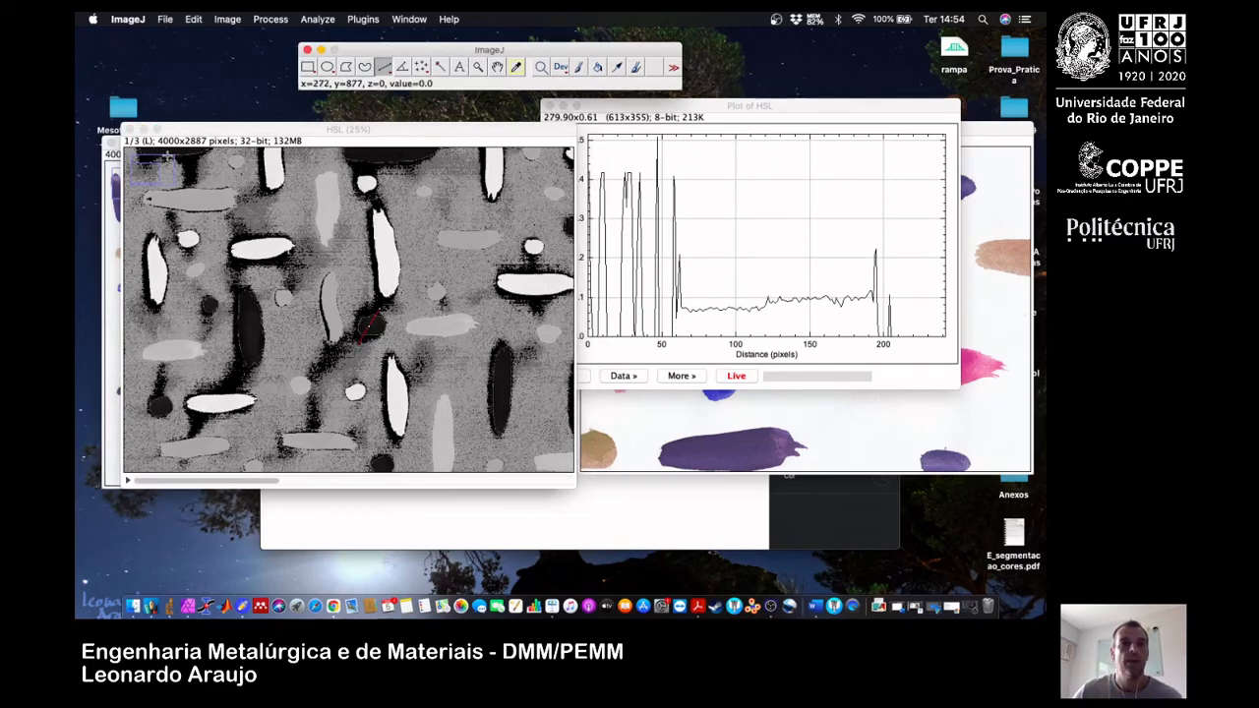
pyautogui.click(128, 130)
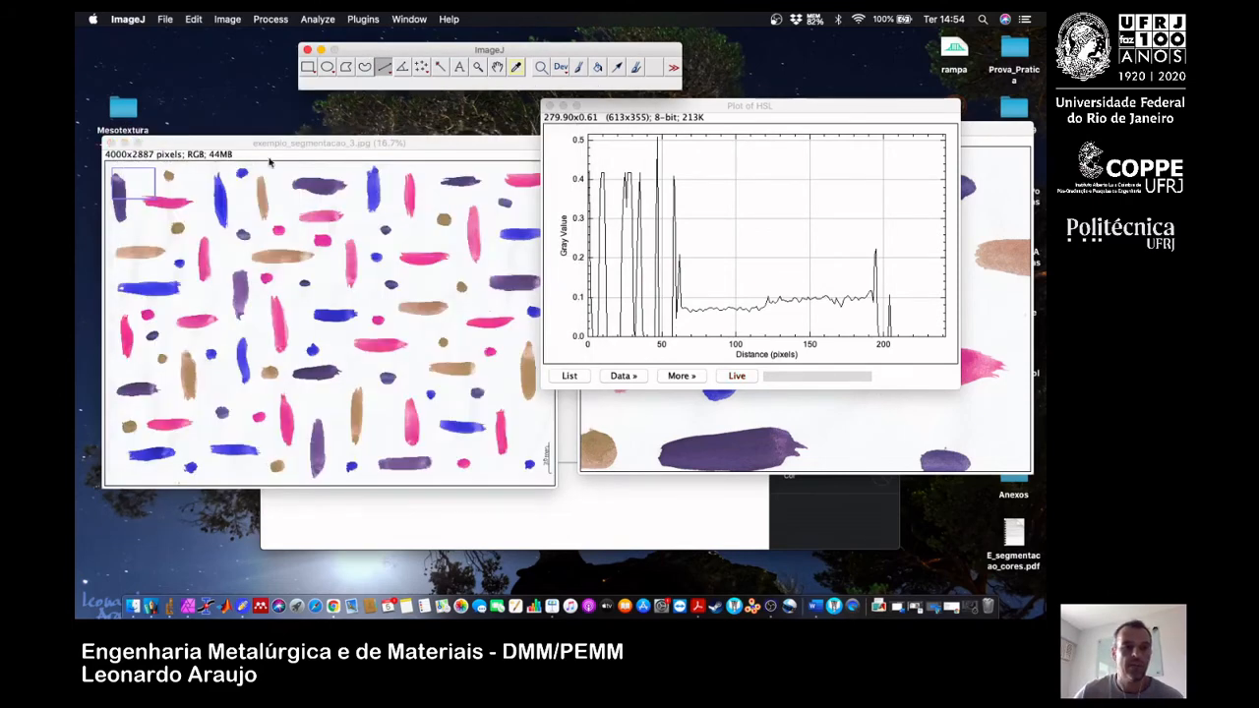
pyautogui.click(987, 131)
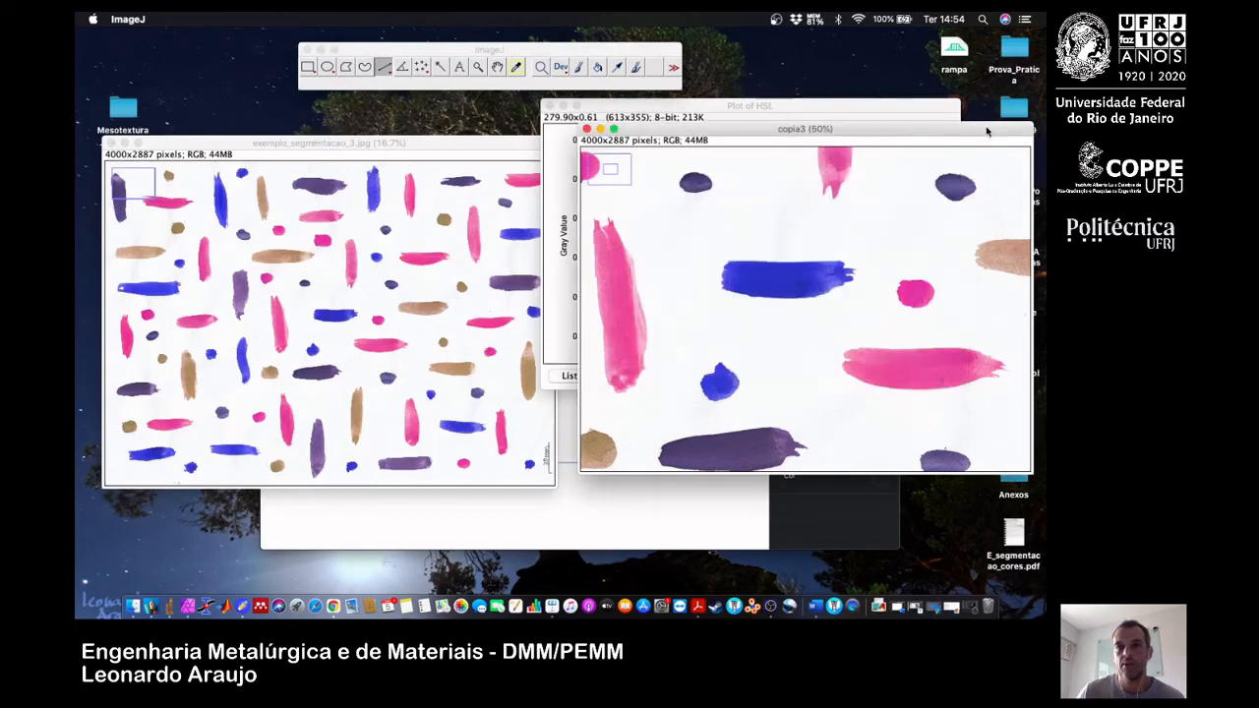
pyautogui.click(549, 105)
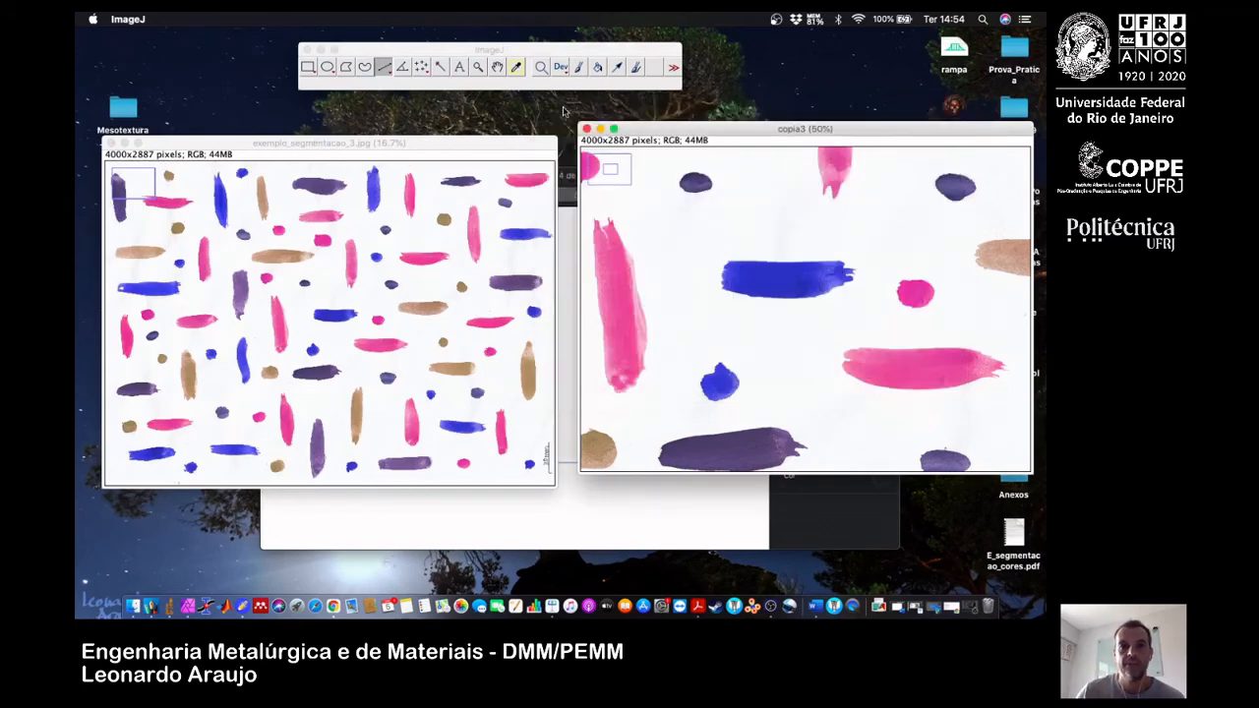
# Convert copia3 to the HSI colour space with the Color Transformer filter.
pyautogui.click(430, 48)
pyautogui.click(363, 18)
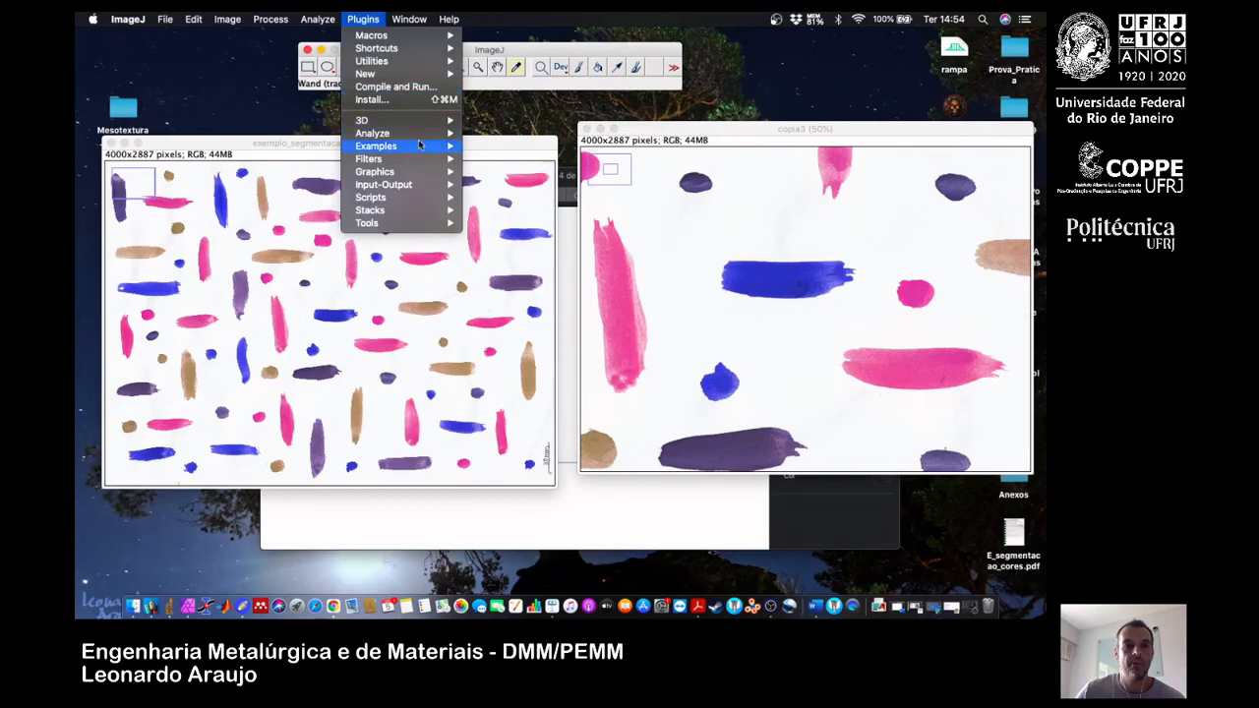
pyautogui.moveTo(420, 137)
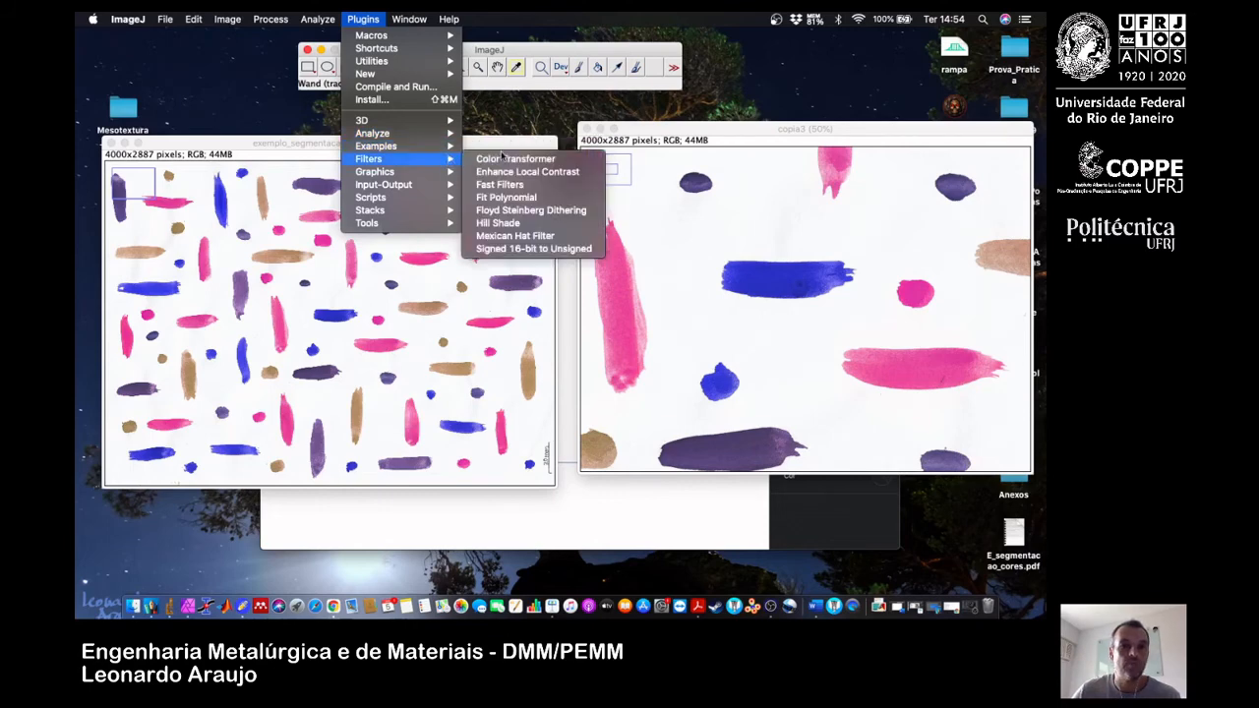
pyautogui.click(515, 161)
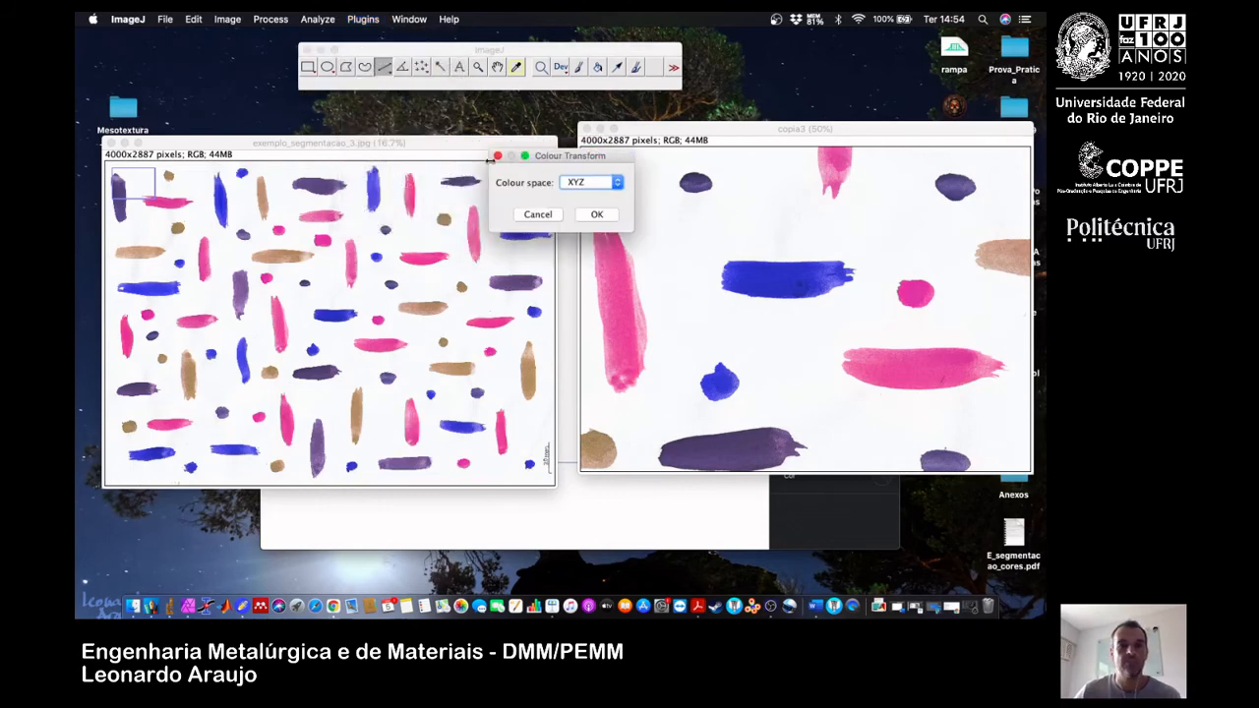
pyautogui.click(601, 184)
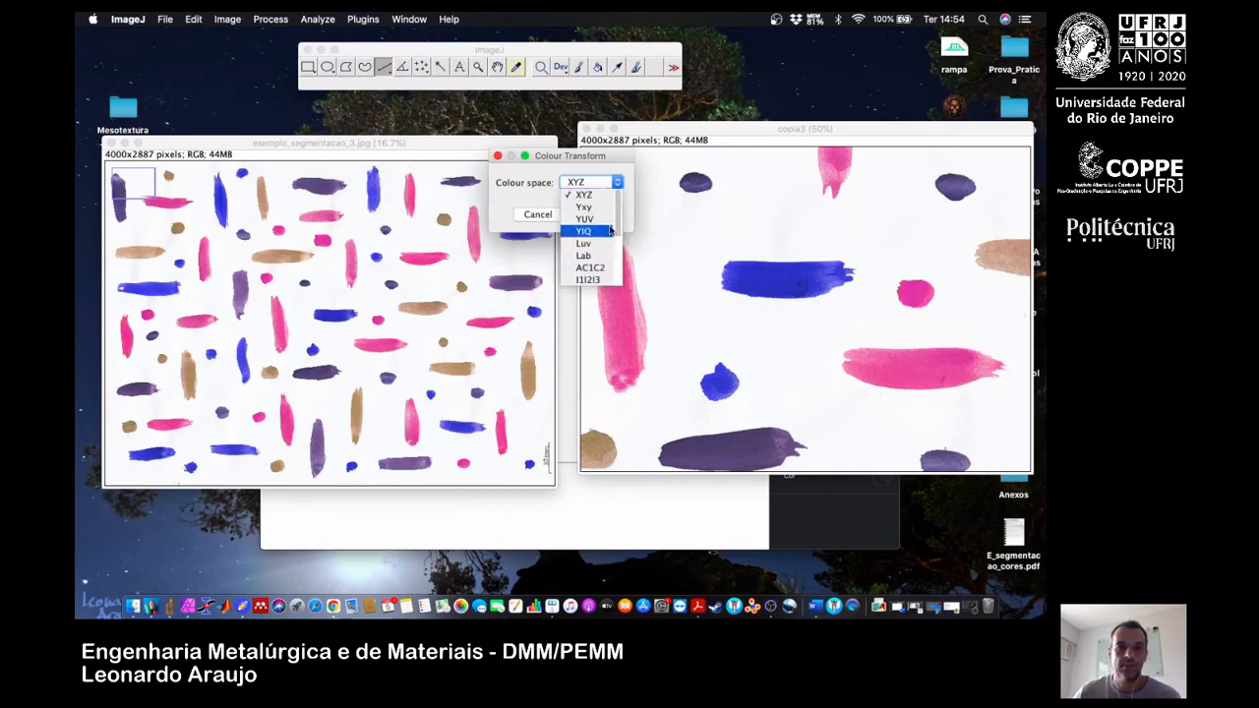
pyautogui.scroll(-2, 610, 246)
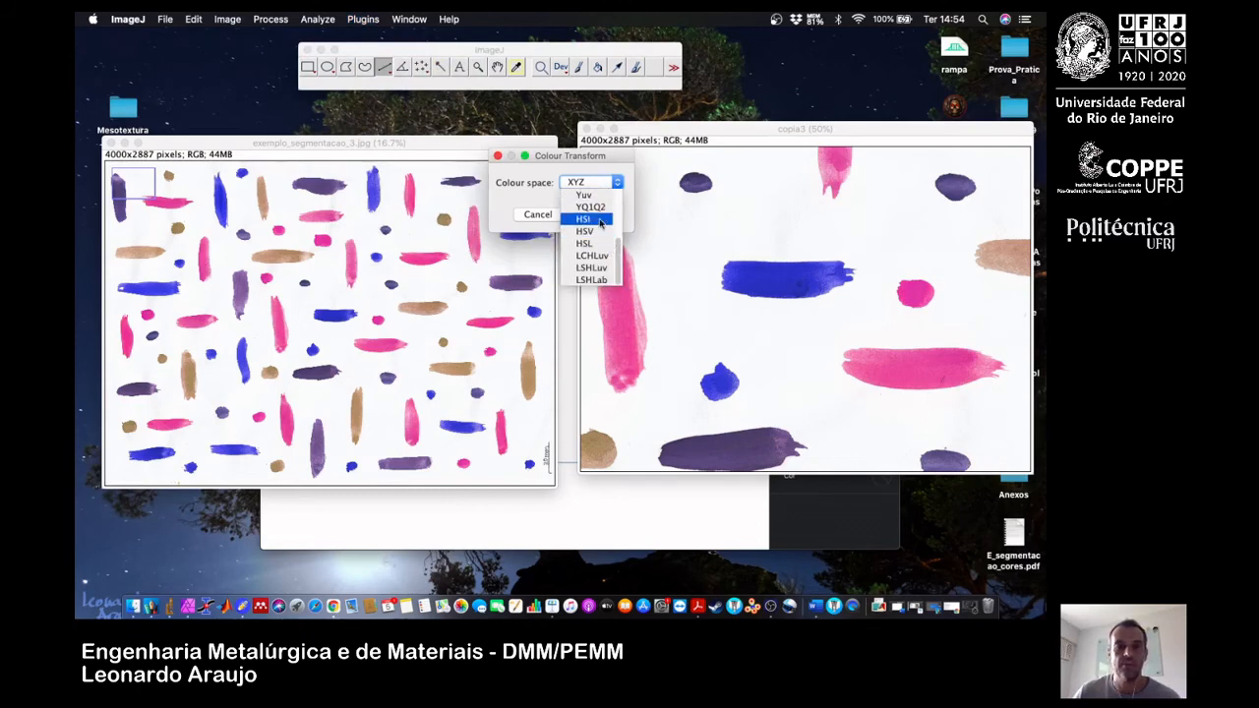
pyautogui.click(602, 219)
pyautogui.click(596, 216)
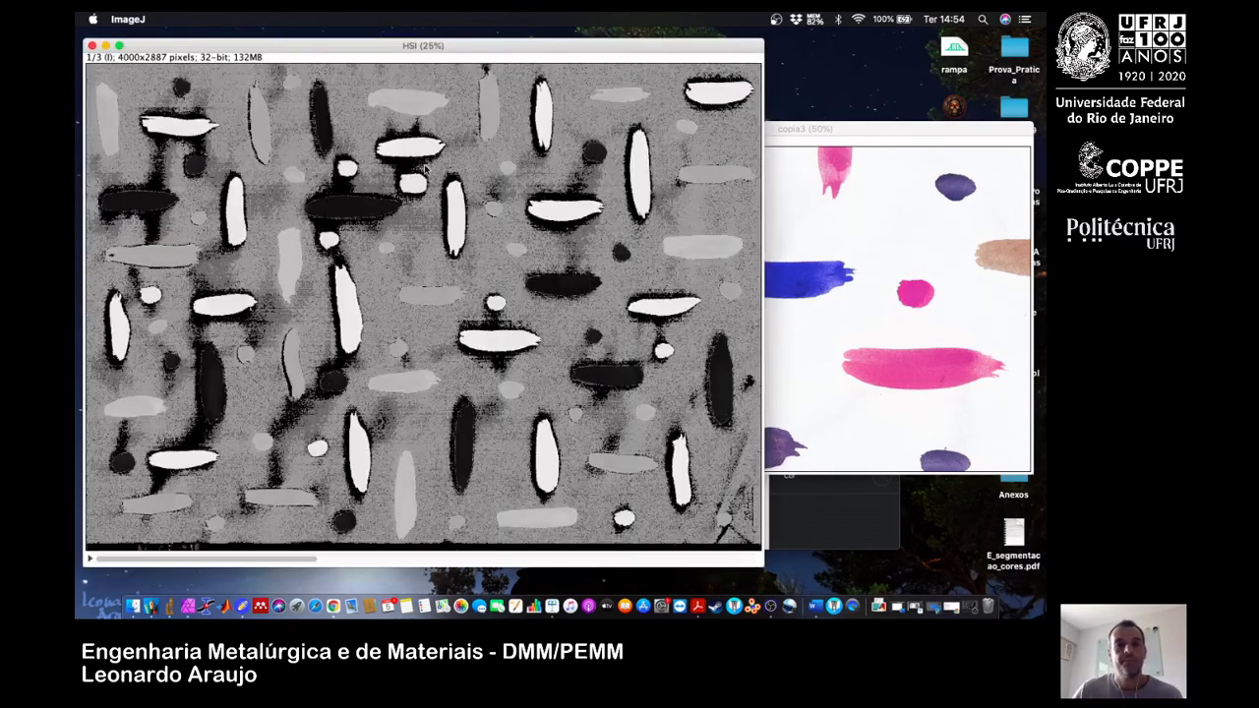
# Reduce the HSI stack to 16.7% zoom, place it between the two colour images, and show its H slice.
pyautogui.press('-')
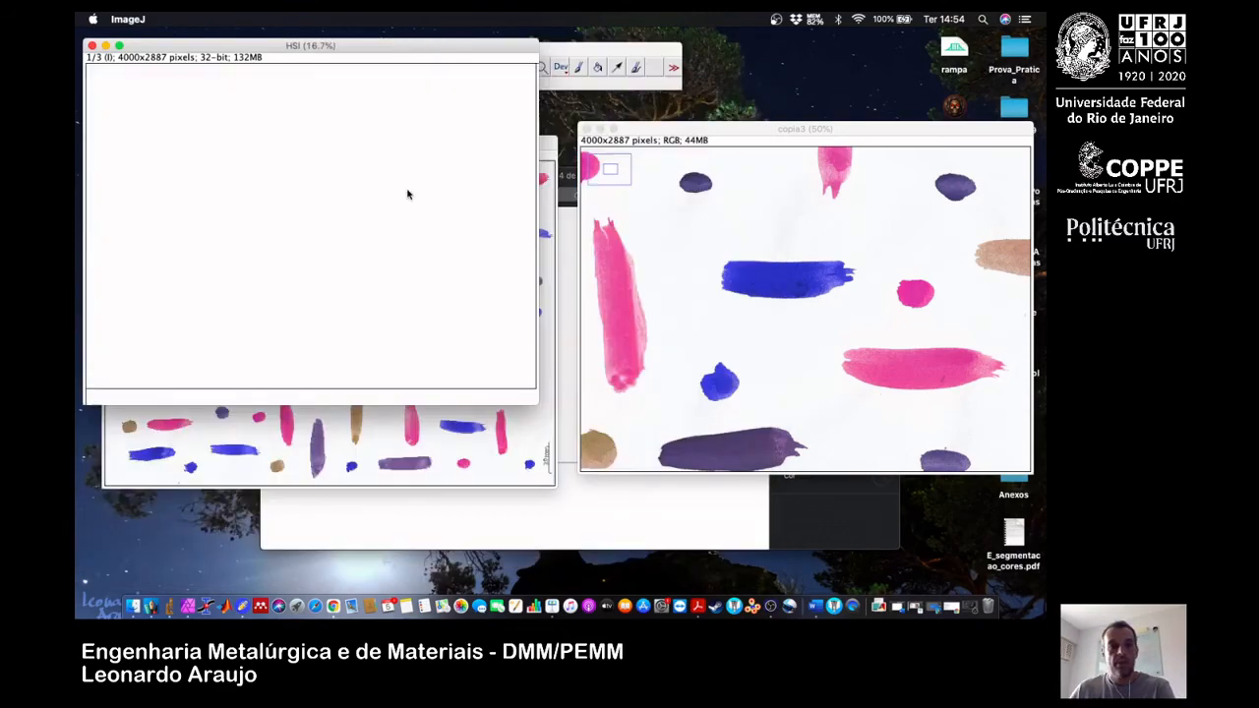
pyautogui.moveTo(350, 51); pyautogui.dragTo(546, 113)
pyautogui.click(541, 459)
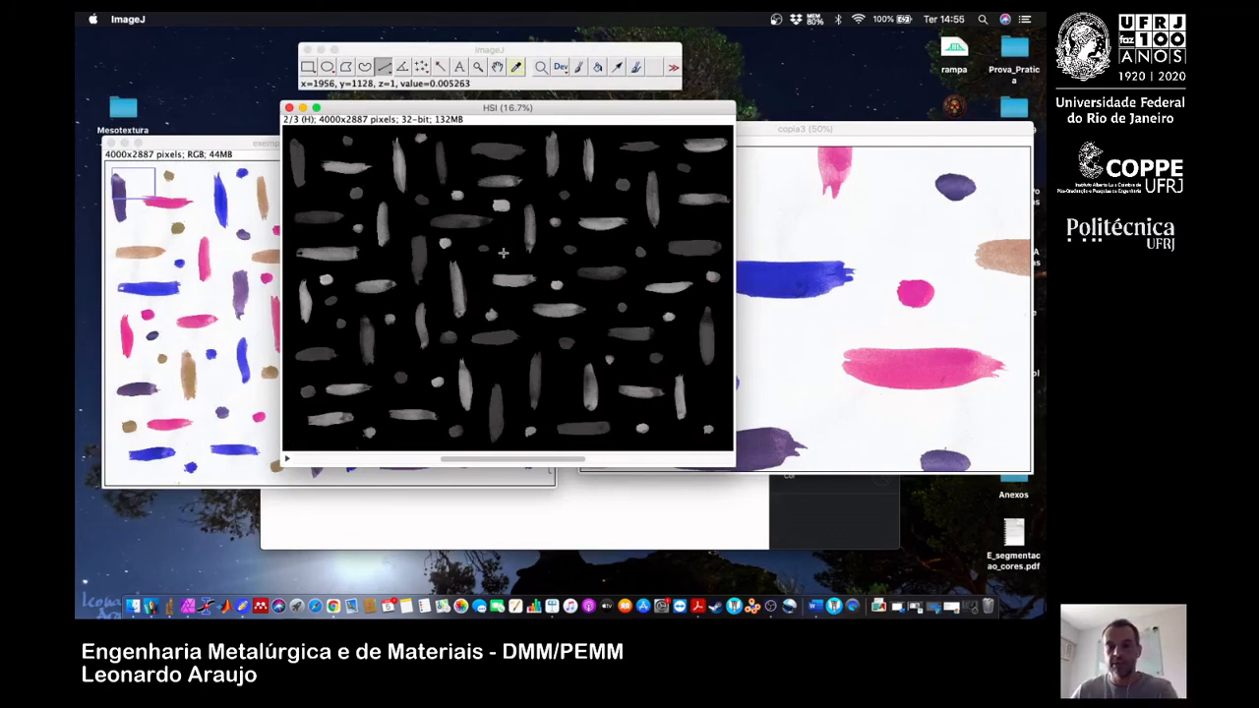
# Zoom the HSI stack's H slice to 50% and draw a straight line across the right end of the dark horizontal stroke.
pyautogui.press('+')
pyautogui.press('+')
pyautogui.press('+')
pyautogui.press('+')
pyautogui.press('+')
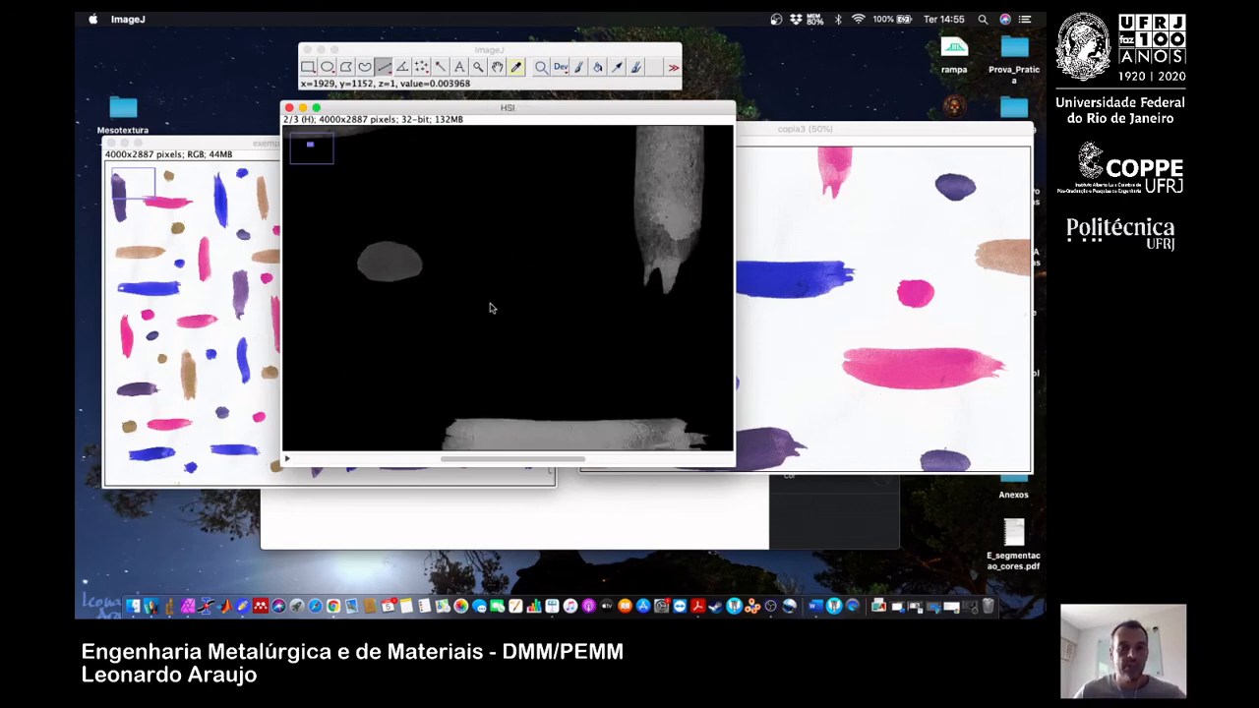
pyautogui.press('-')
pyautogui.press('-')
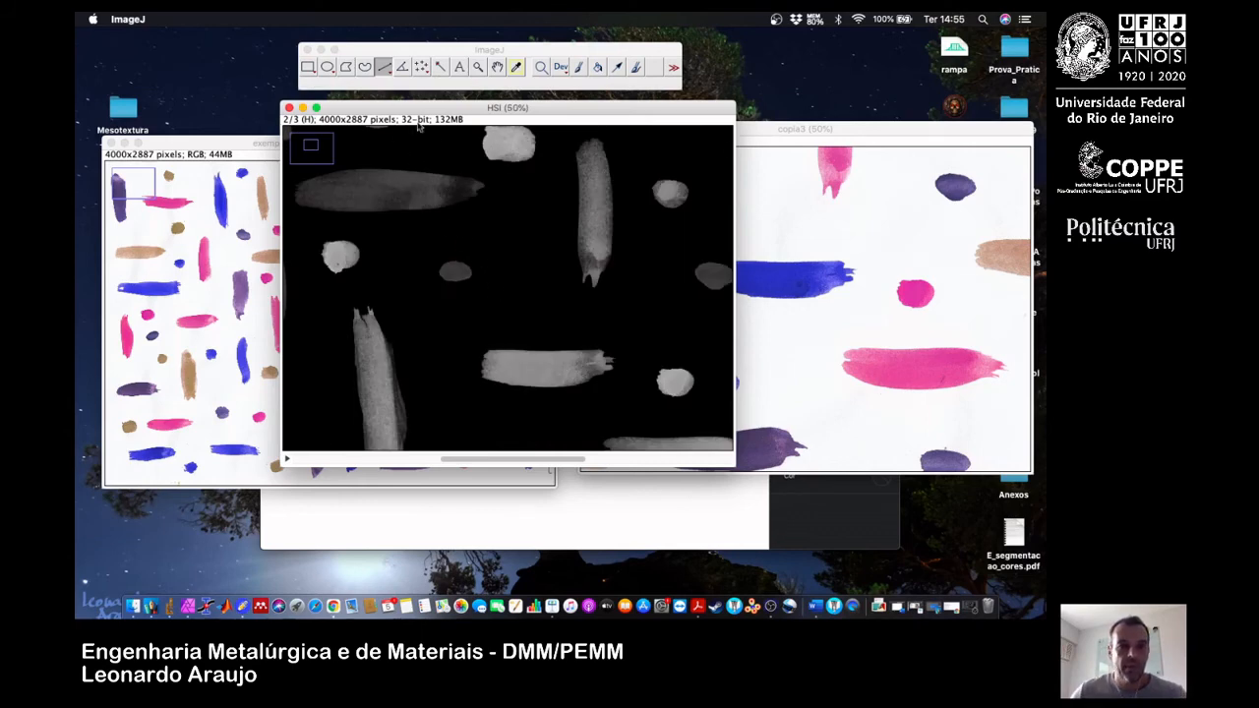
pyautogui.moveTo(470, 232); pyautogui.dragTo(459, 152)
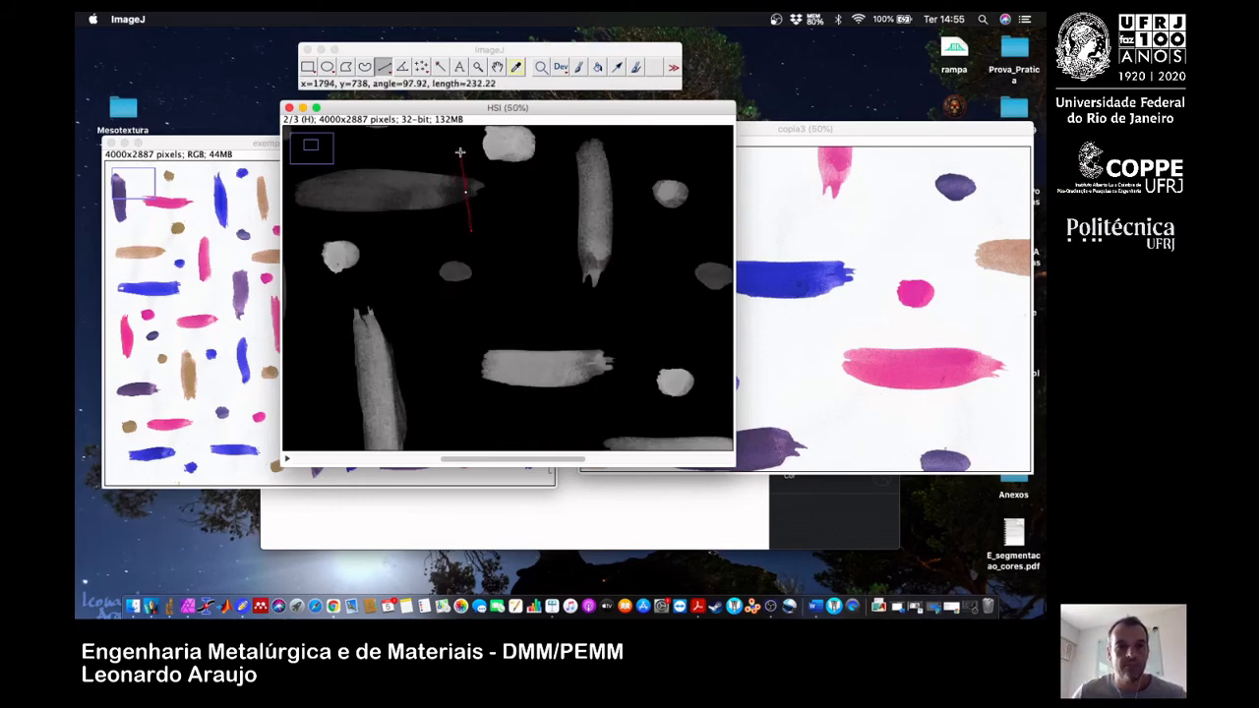
# Plot the gray-value profile along the line and move the plot window clear of the measured stroke.
pyautogui.click(389, 51)
pyautogui.click(316, 19)
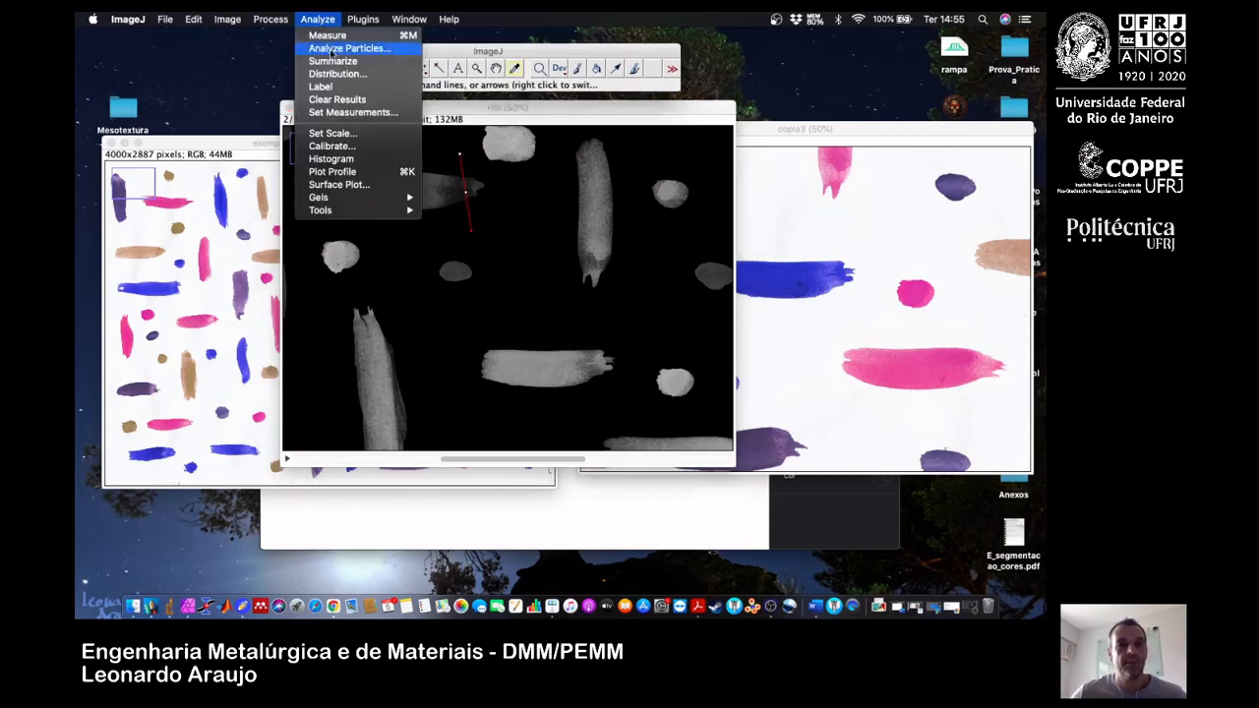
pyautogui.click(388, 173)
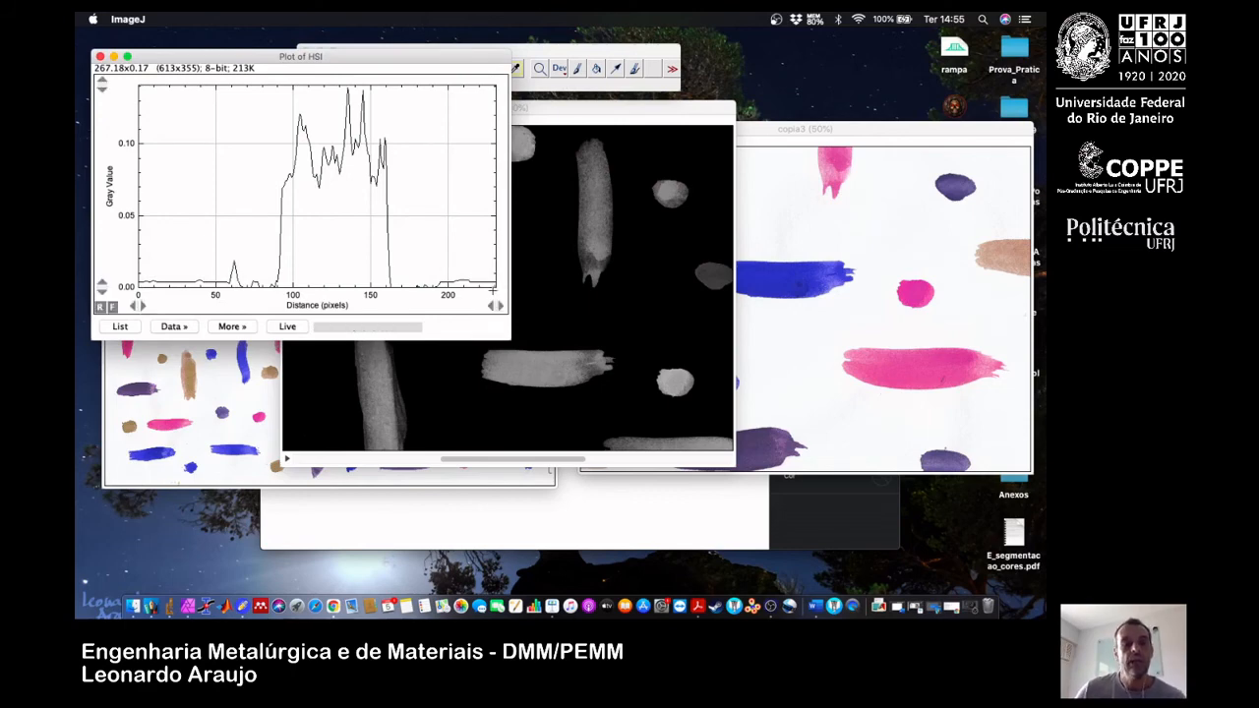
pyautogui.moveTo(379, 56); pyautogui.dragTo(714, 57)
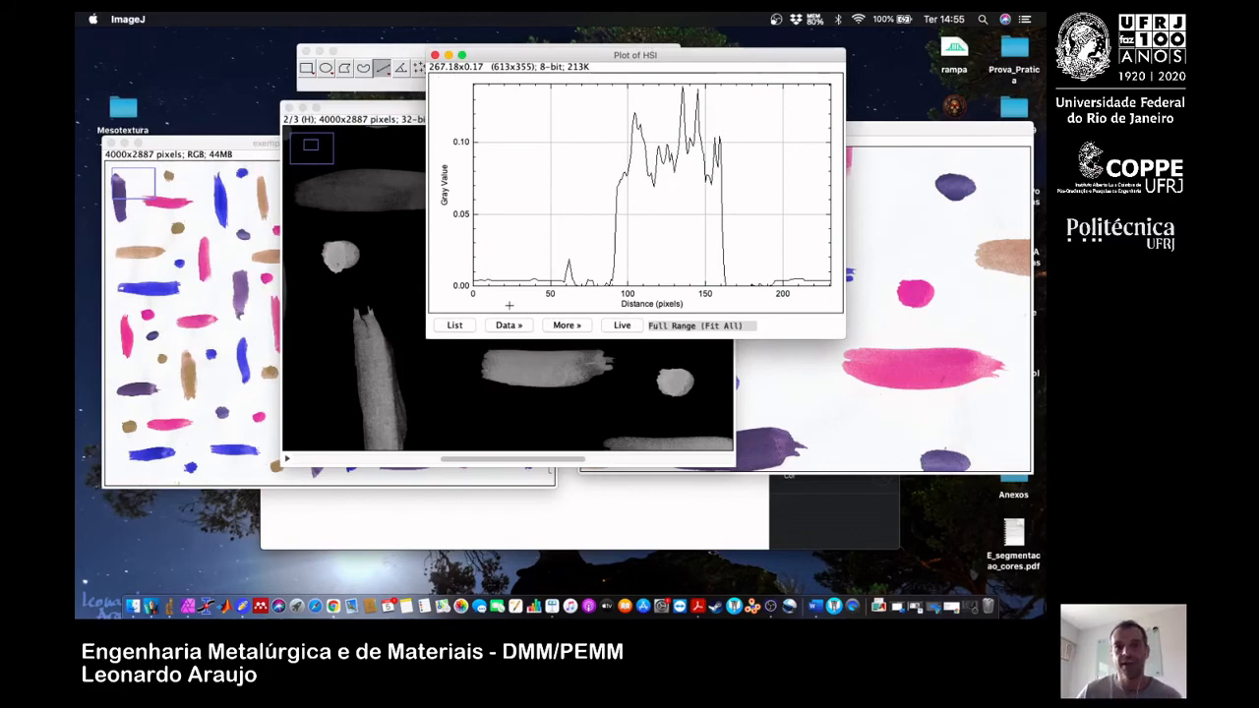
pyautogui.moveTo(635, 55); pyautogui.dragTo(810, 44)
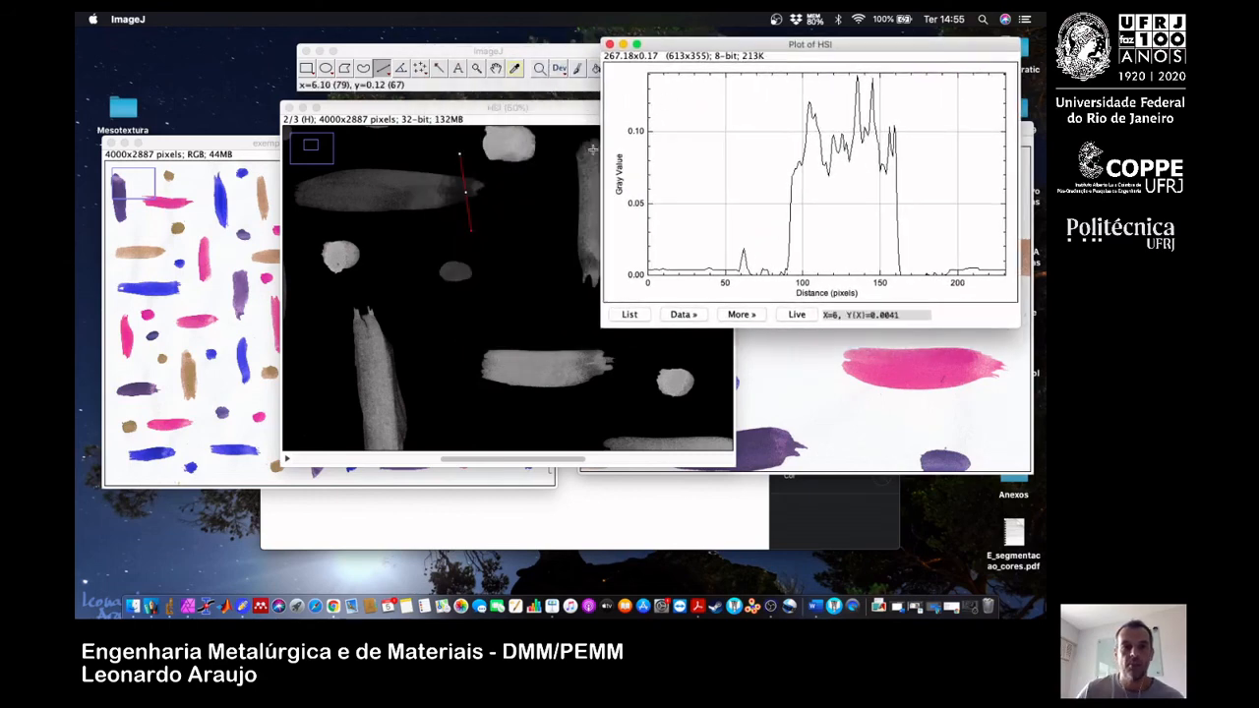
# Reposition the line across the lower vertical stroke in the H slice and turn on live updating of the profile plot.
pyautogui.moveTo(471, 231); pyautogui.dragTo(339, 441)
pyautogui.moveTo(459, 154); pyautogui.dragTo(423, 415)
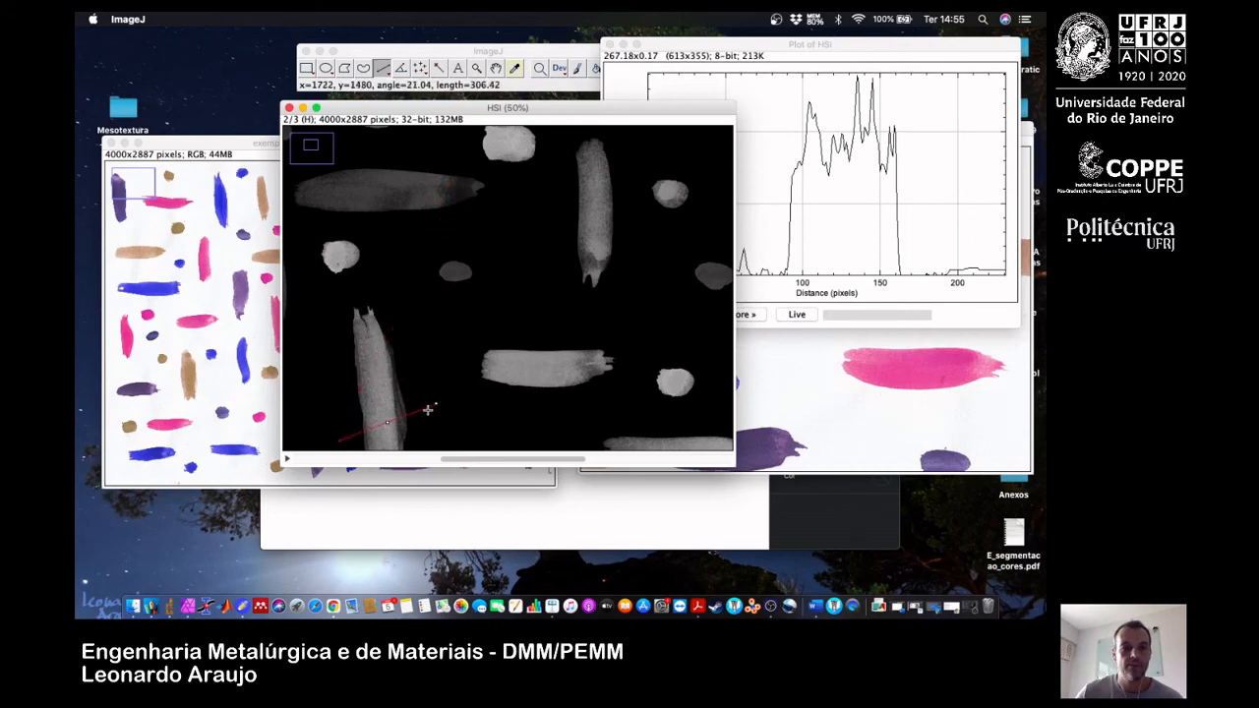
pyautogui.click(796, 315)
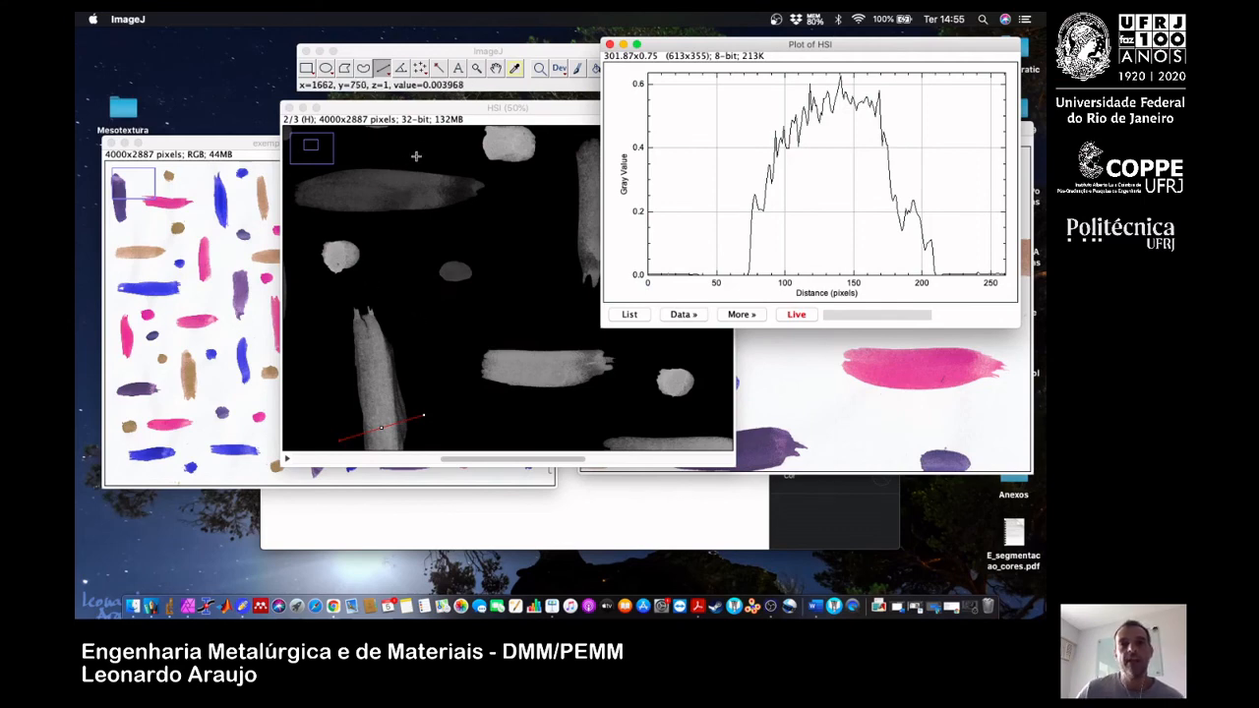
# Compare live profiles across the dark horizontal stroke and the tall vertical stroke in the I slice, checking the latter in the H slice too.
pyautogui.click(338, 461)
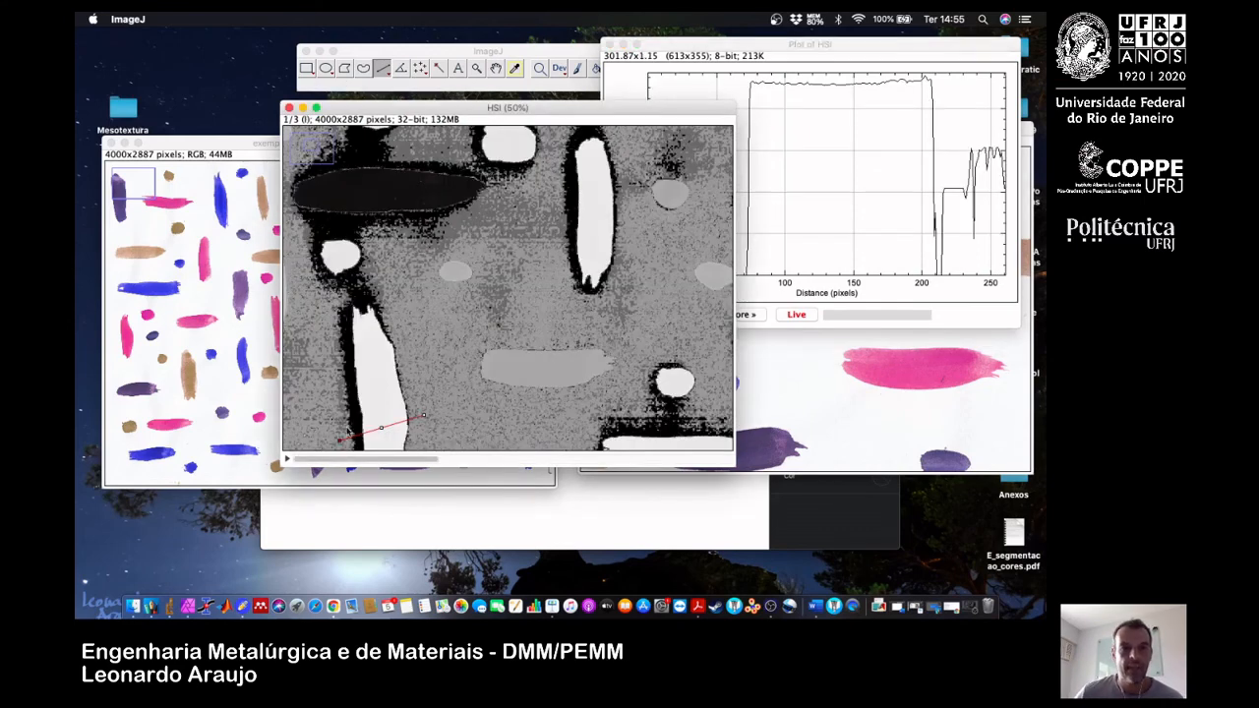
pyautogui.moveTo(404, 233)
pyautogui.mouseDown()
pyautogui.moveTo(393, 132)
pyautogui.moveTo(407, 187)
pyautogui.moveTo(408, 165)
pyautogui.mouseUp()
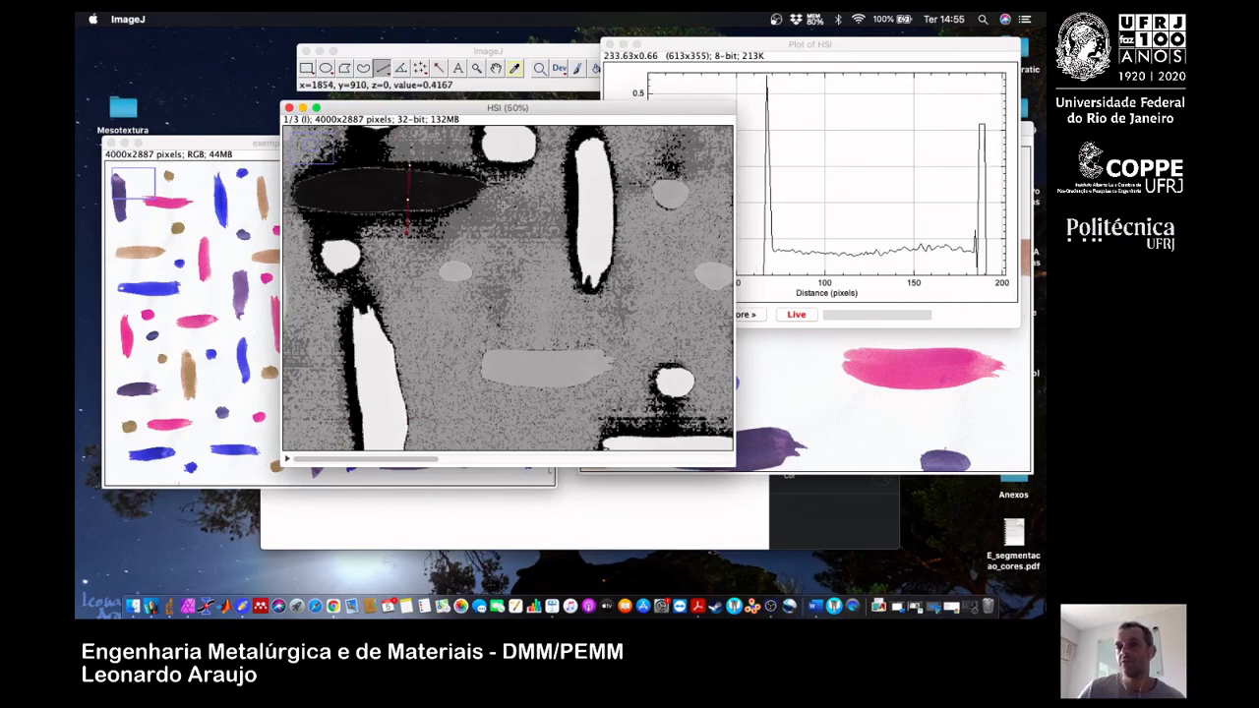
pyautogui.moveTo(543, 217); pyautogui.dragTo(645, 215)
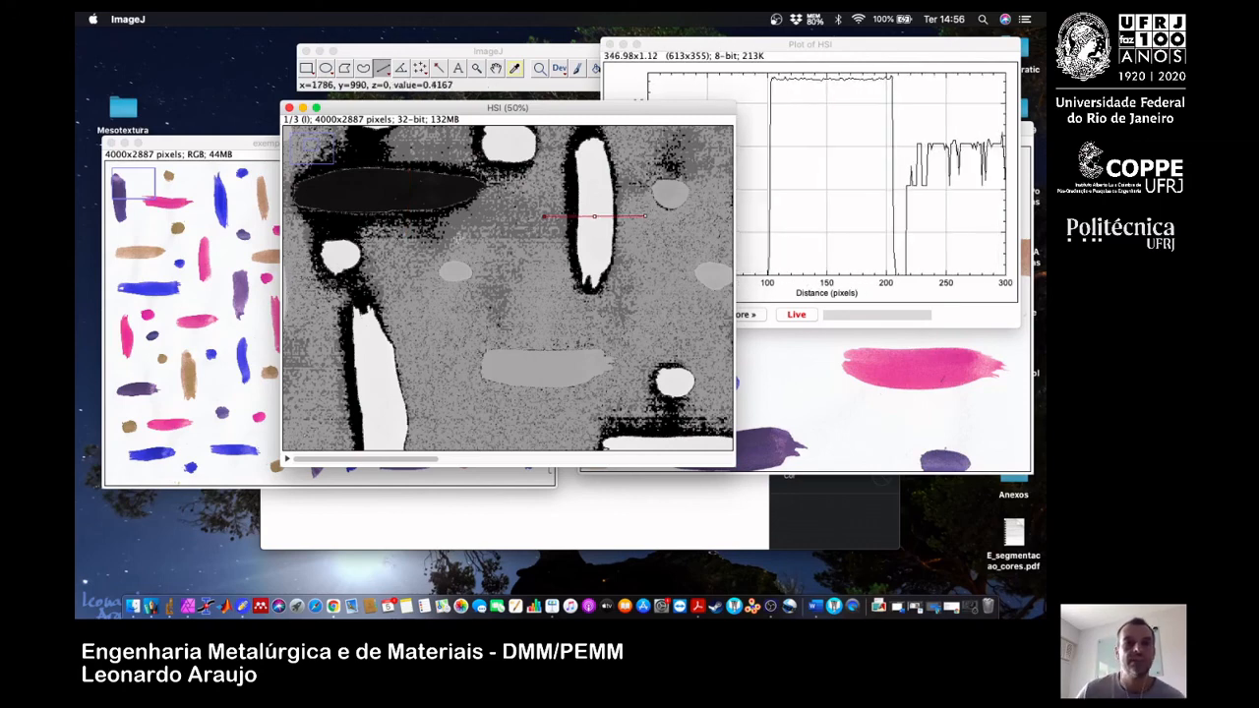
pyautogui.click(521, 458)
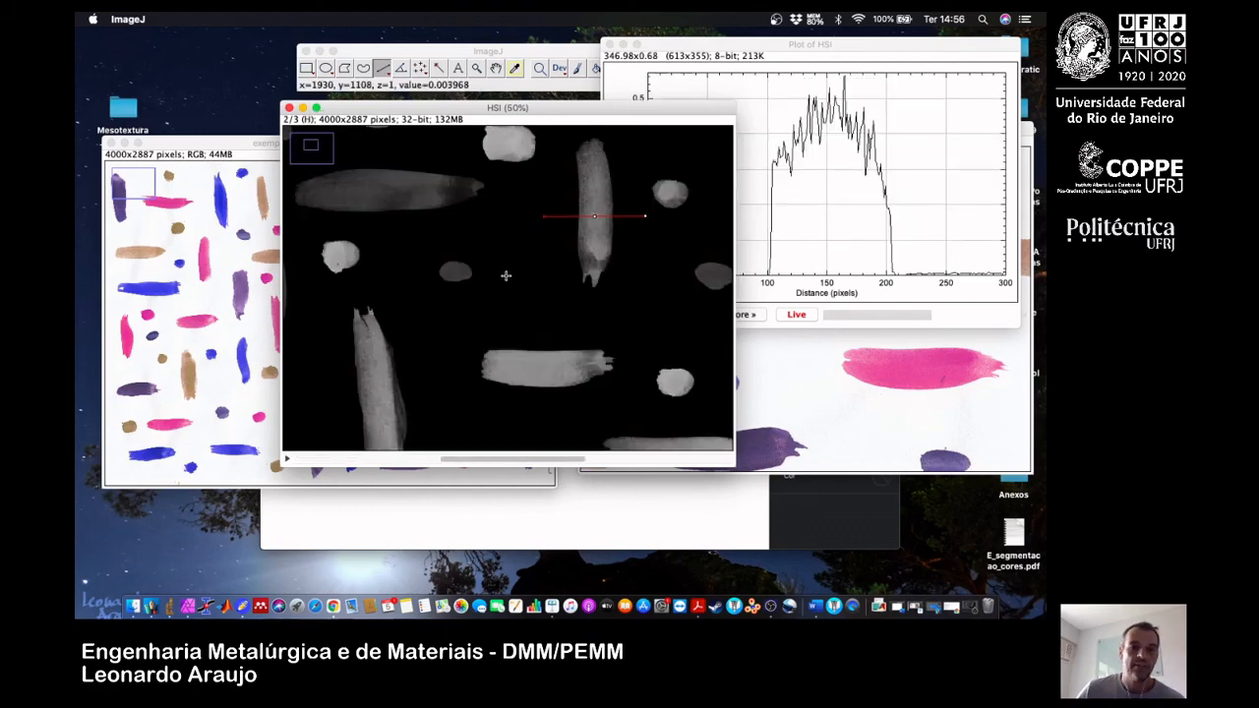
pyautogui.click(384, 458)
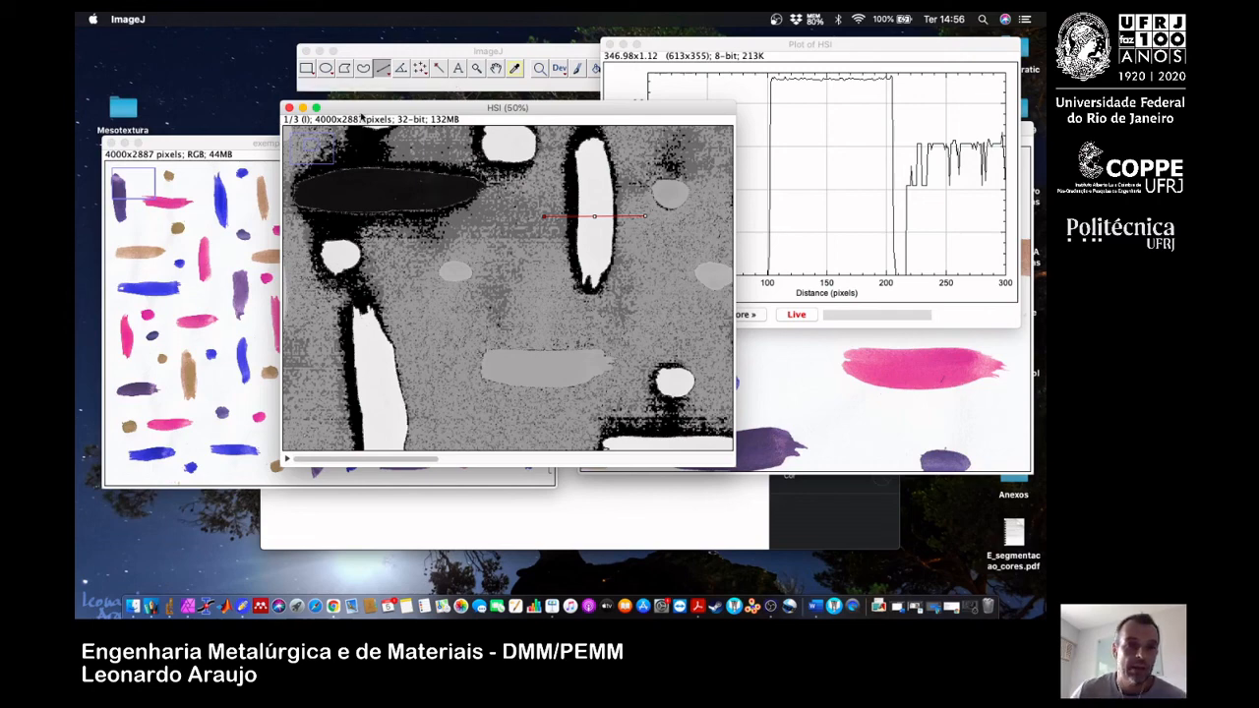
# Split the HSI stack into separate single-channel images.
pyautogui.click(373, 55)
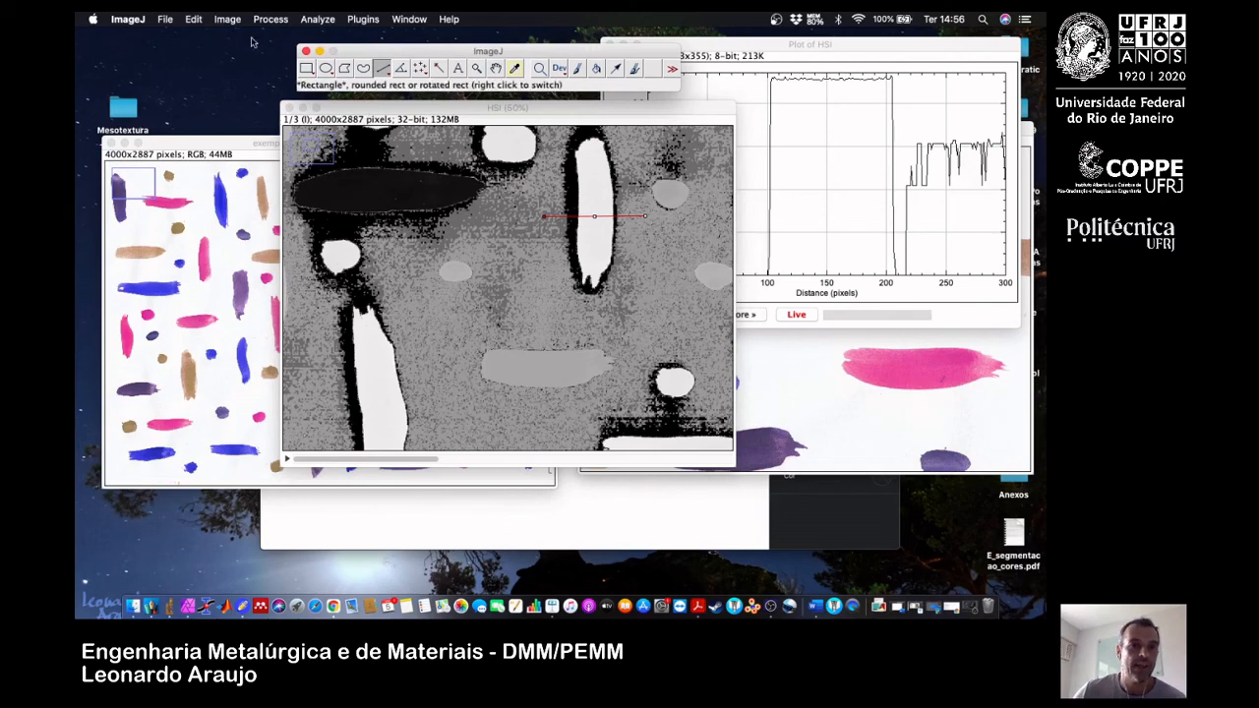
pyautogui.click(227, 18)
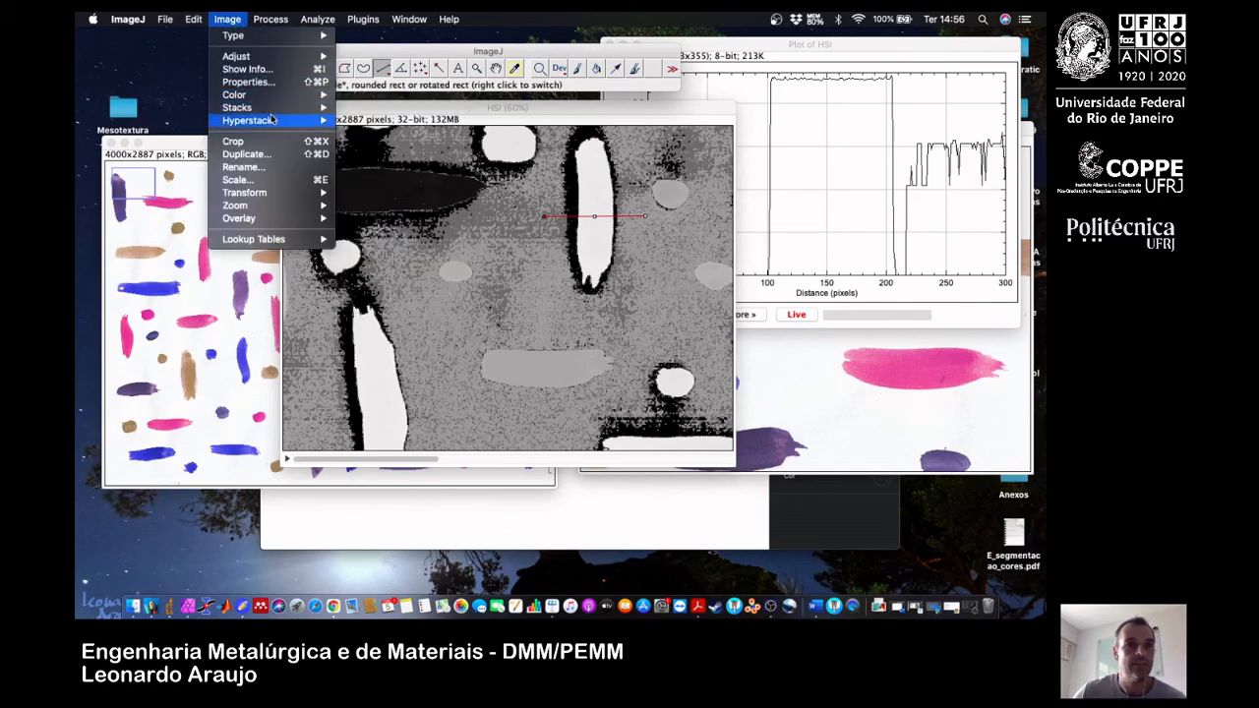
pyautogui.moveTo(280, 115)
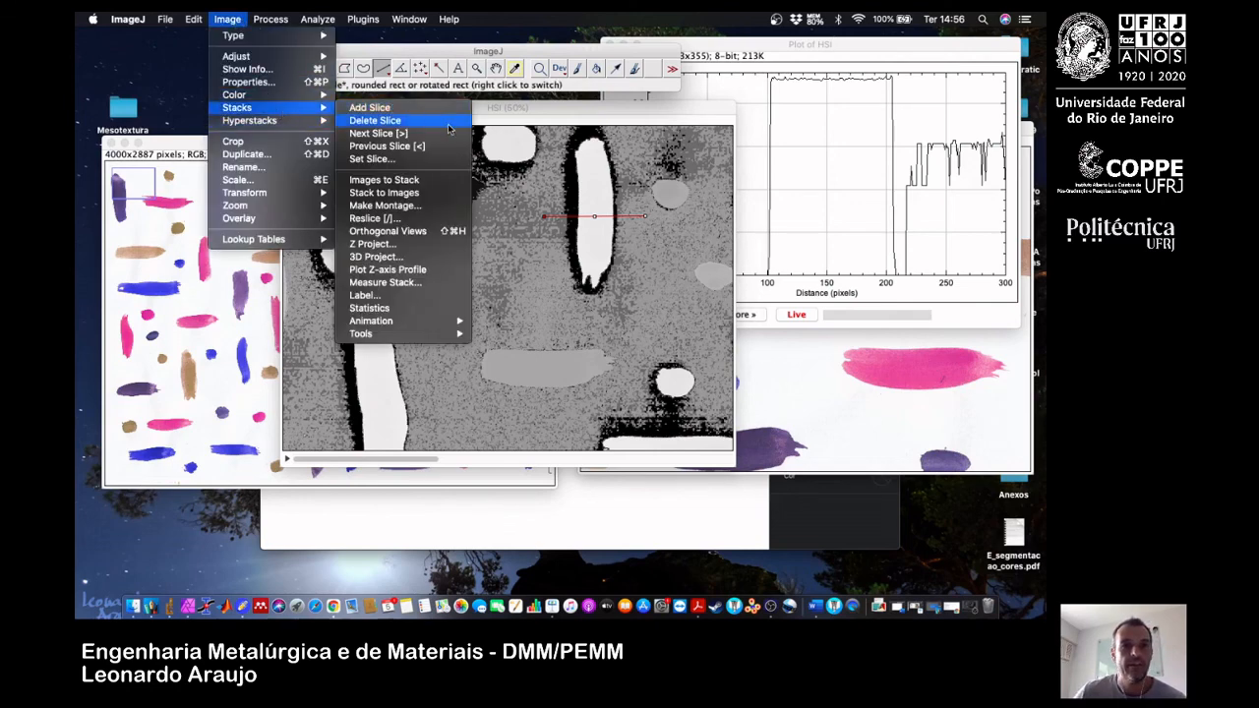
pyautogui.click(437, 200)
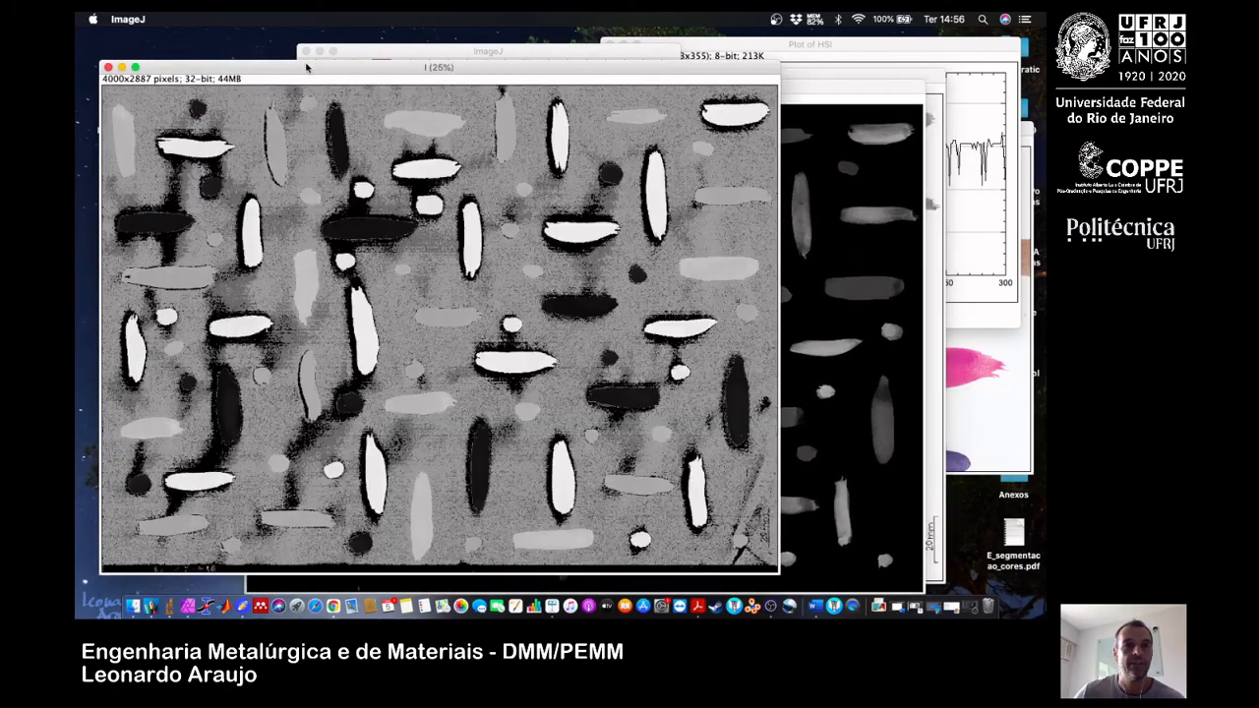
# Rearrange the separated I, H and S image windows and examine each channel in turn.
pyautogui.moveTo(371, 73); pyautogui.dragTo(397, 135)
pyautogui.click(400, 91)
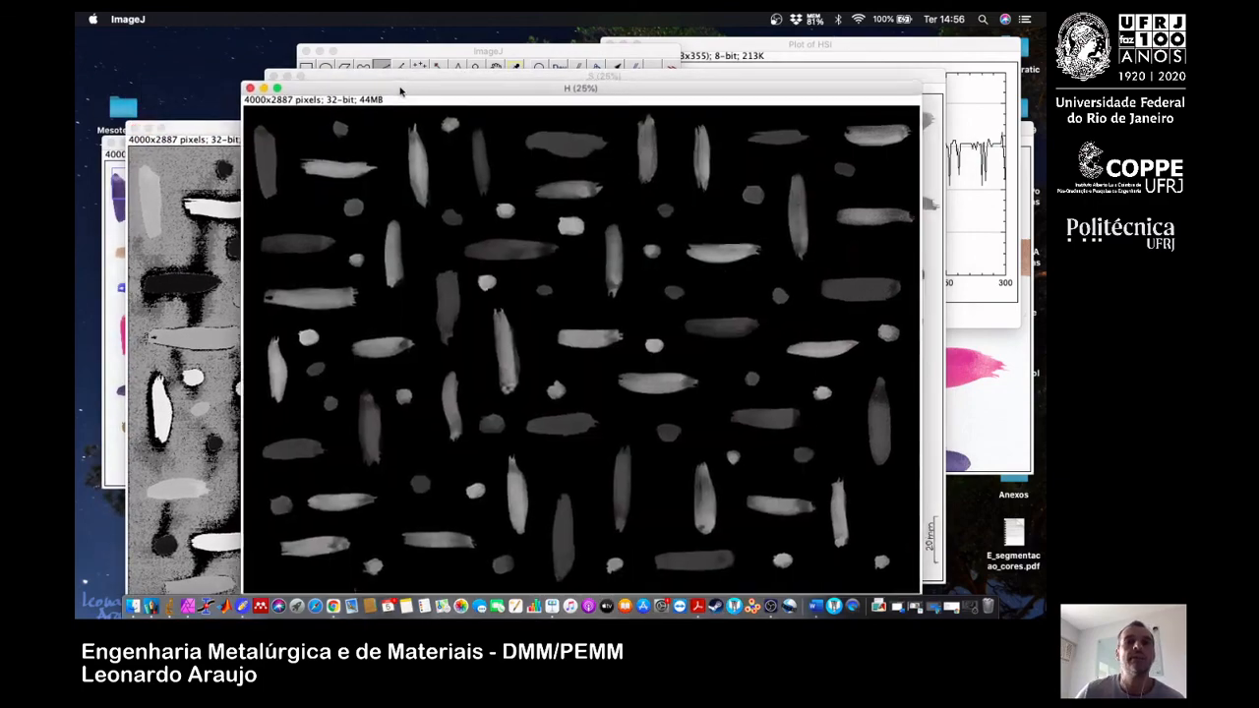
pyautogui.moveTo(400, 91); pyautogui.dragTo(382, 99)
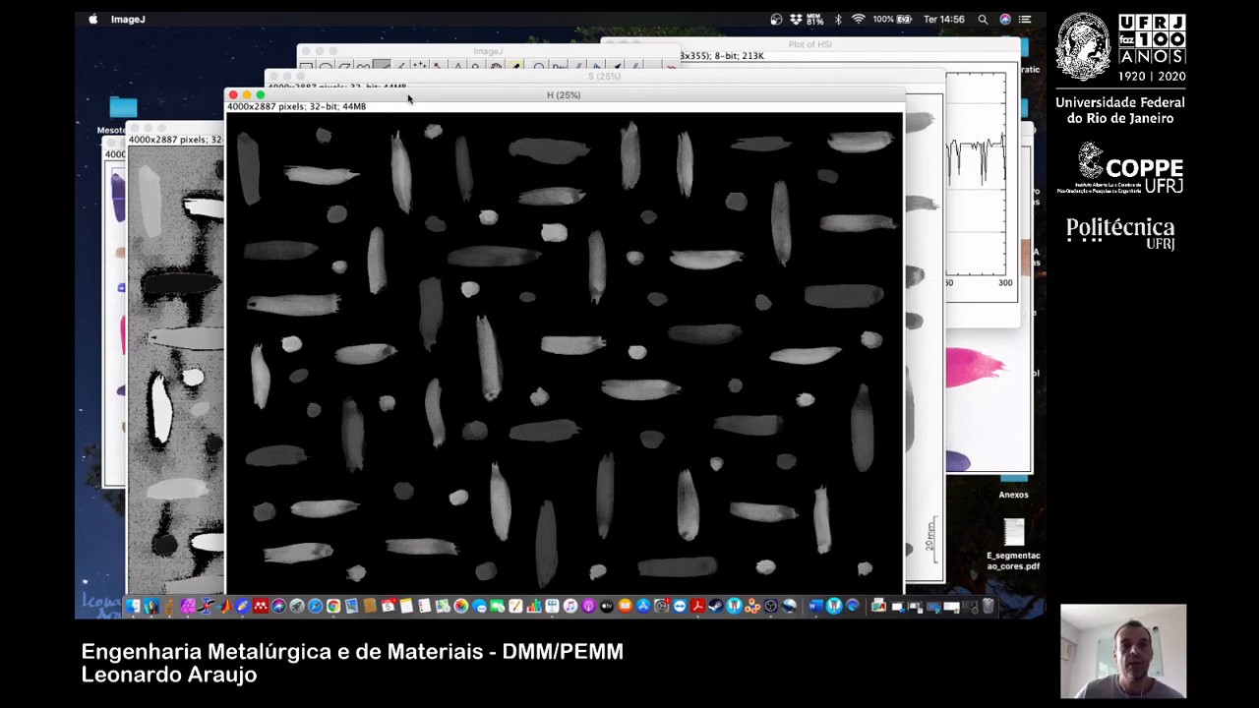
pyautogui.moveTo(408, 99); pyautogui.dragTo(512, 115)
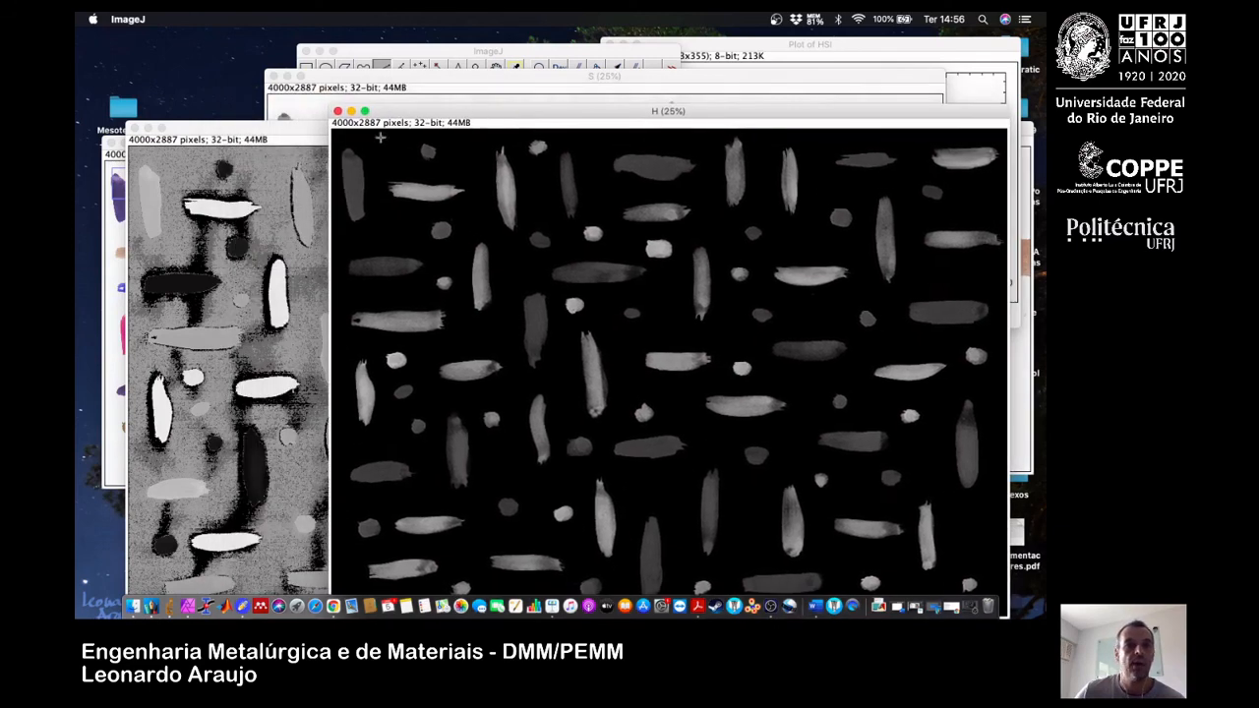
pyautogui.moveTo(290, 138); pyautogui.dragTo(280, 96)
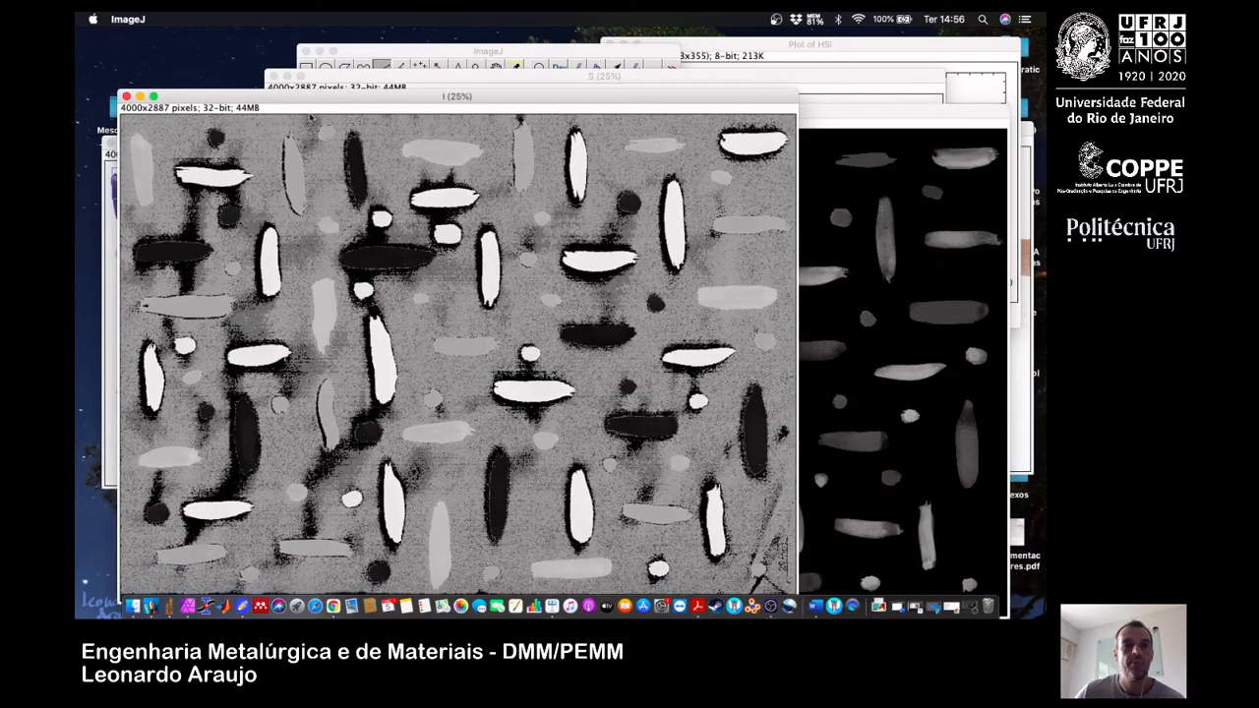
pyautogui.click(417, 78)
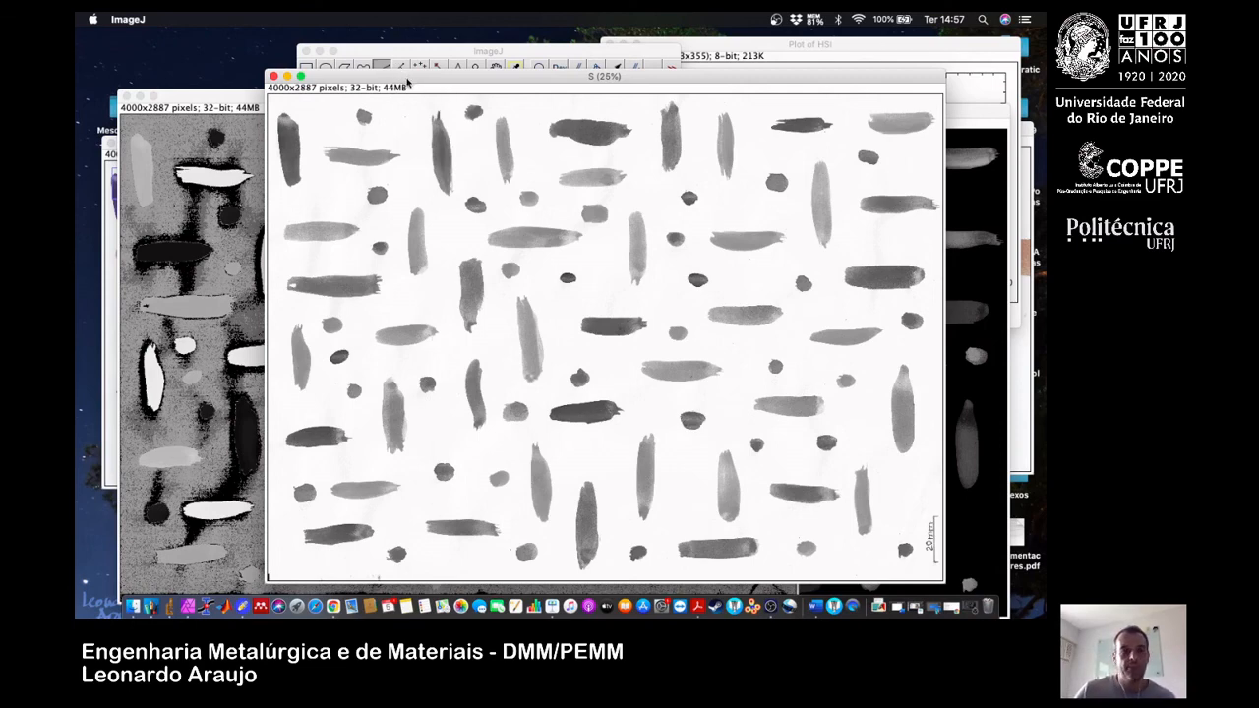
pyautogui.moveTo(408, 78); pyautogui.dragTo(404, 69)
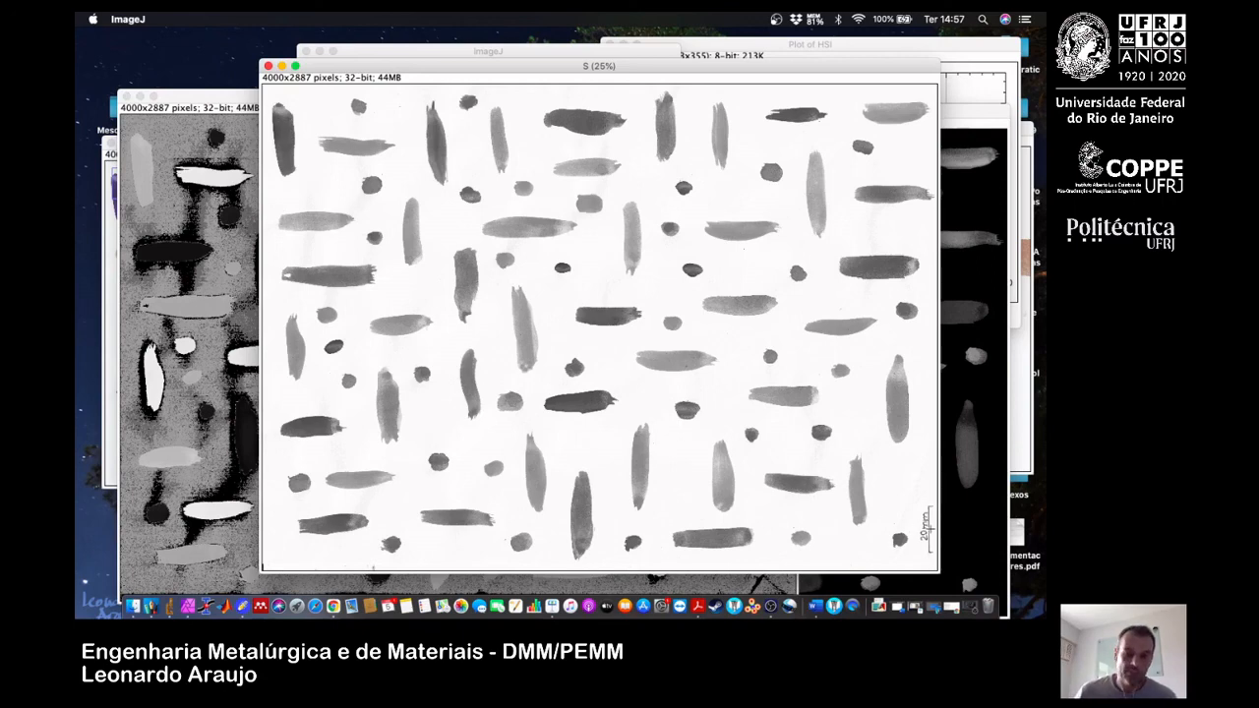
pyautogui.click(879, 606)
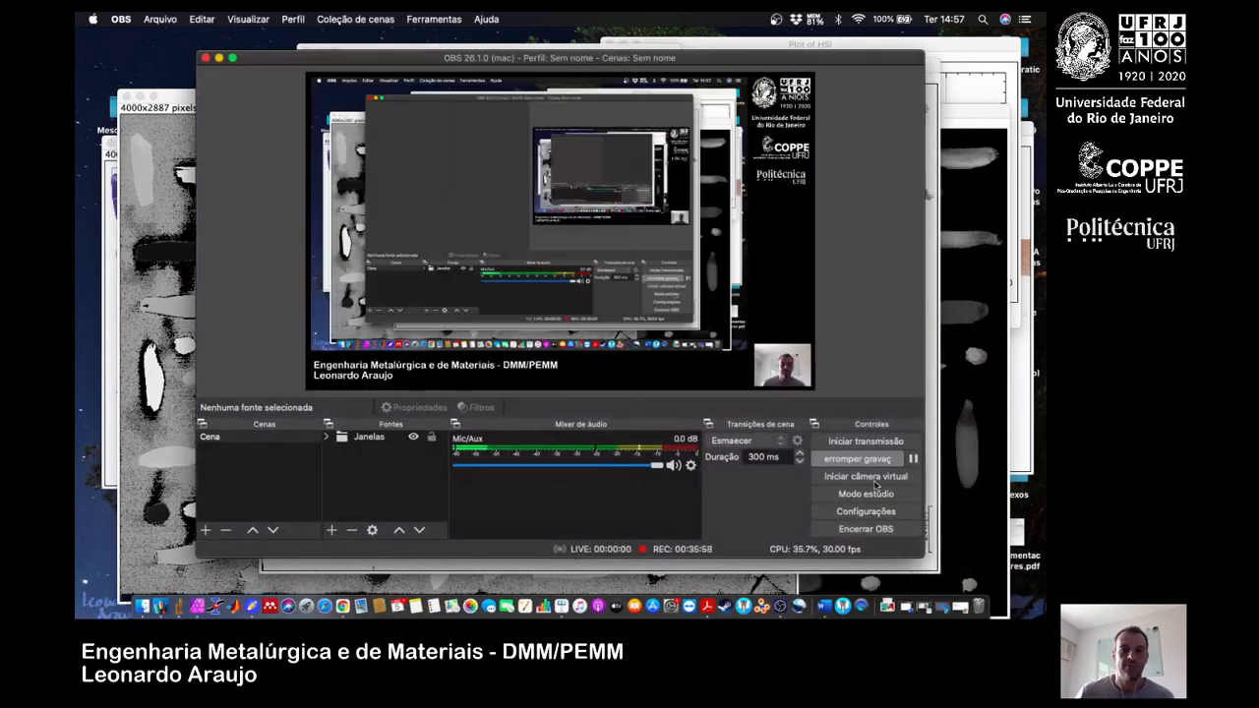